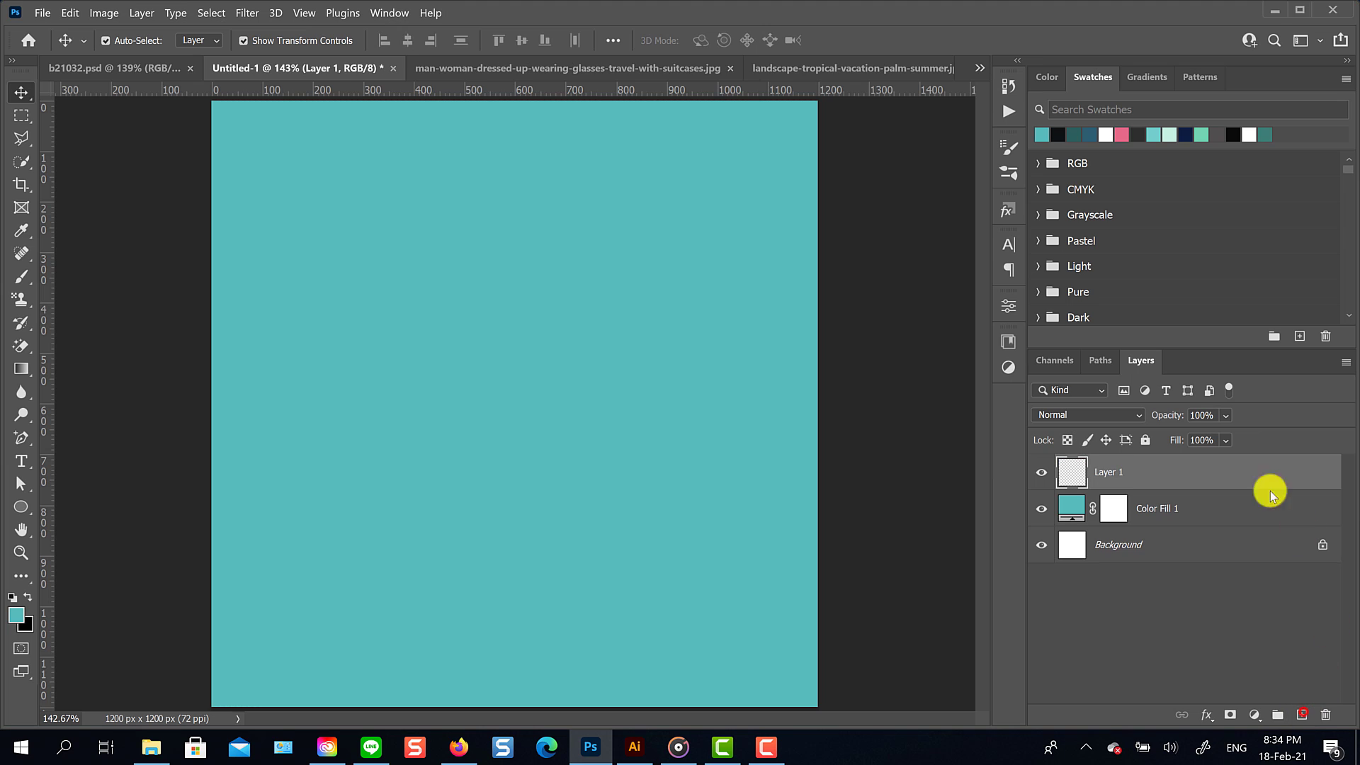
Step: Select a full-width horizontal band across the middle of the canvas and warp the selection with the Flag preset
click(21, 117)
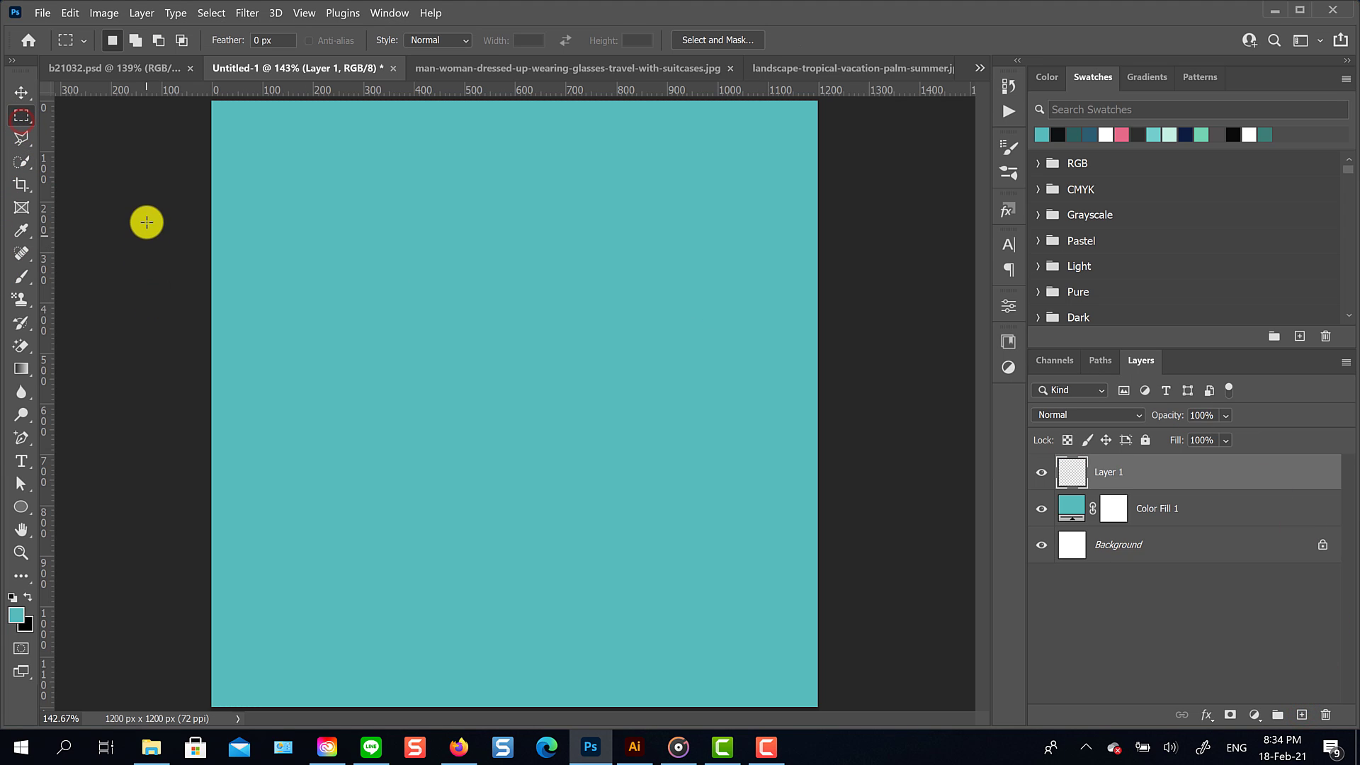
drag(146, 211, 839, 531)
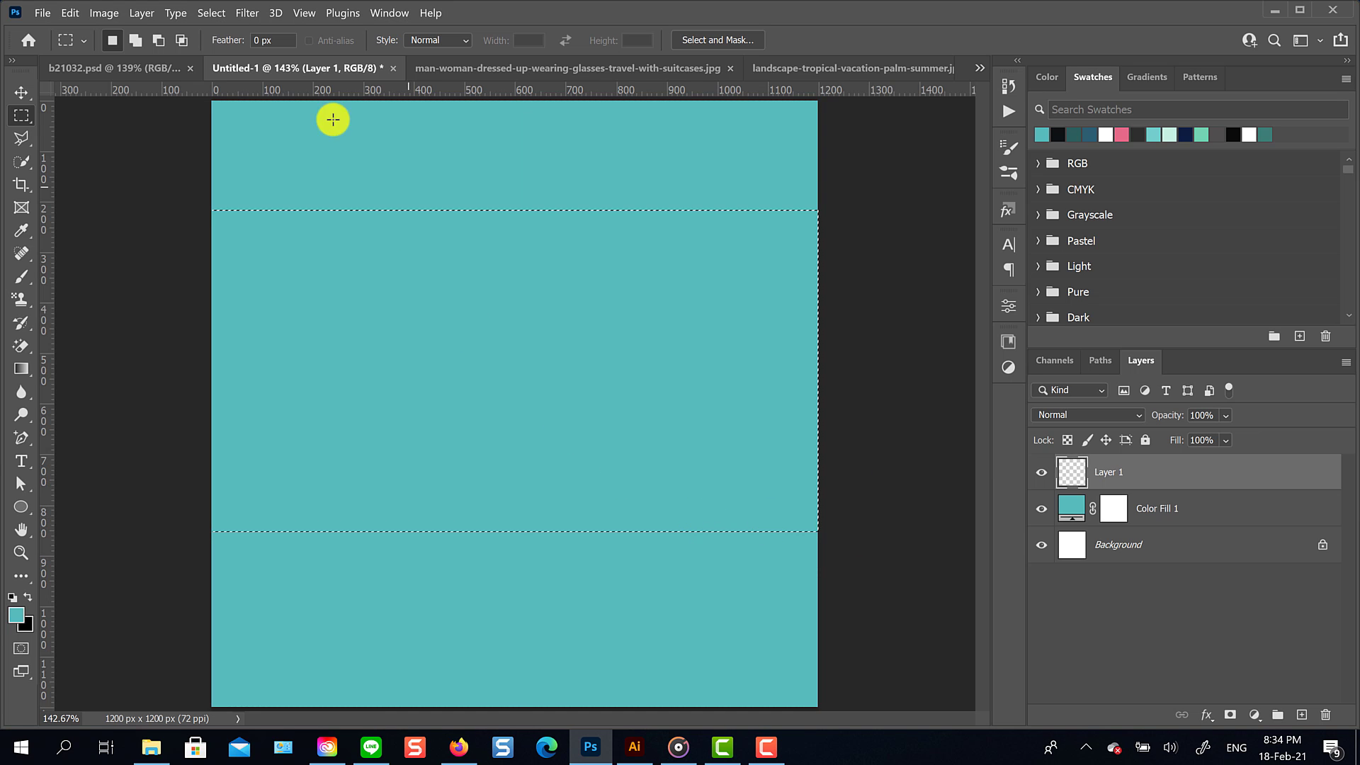
click(211, 13)
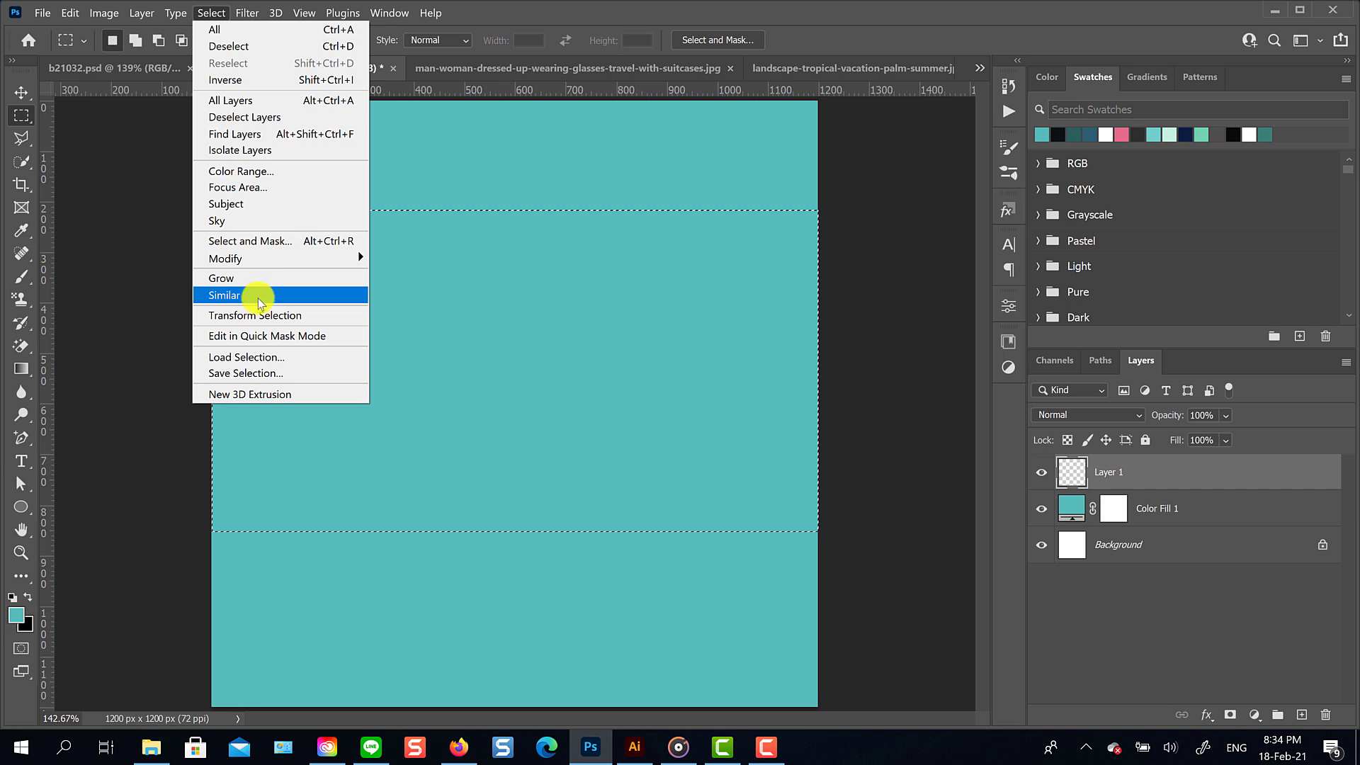
click(275, 316)
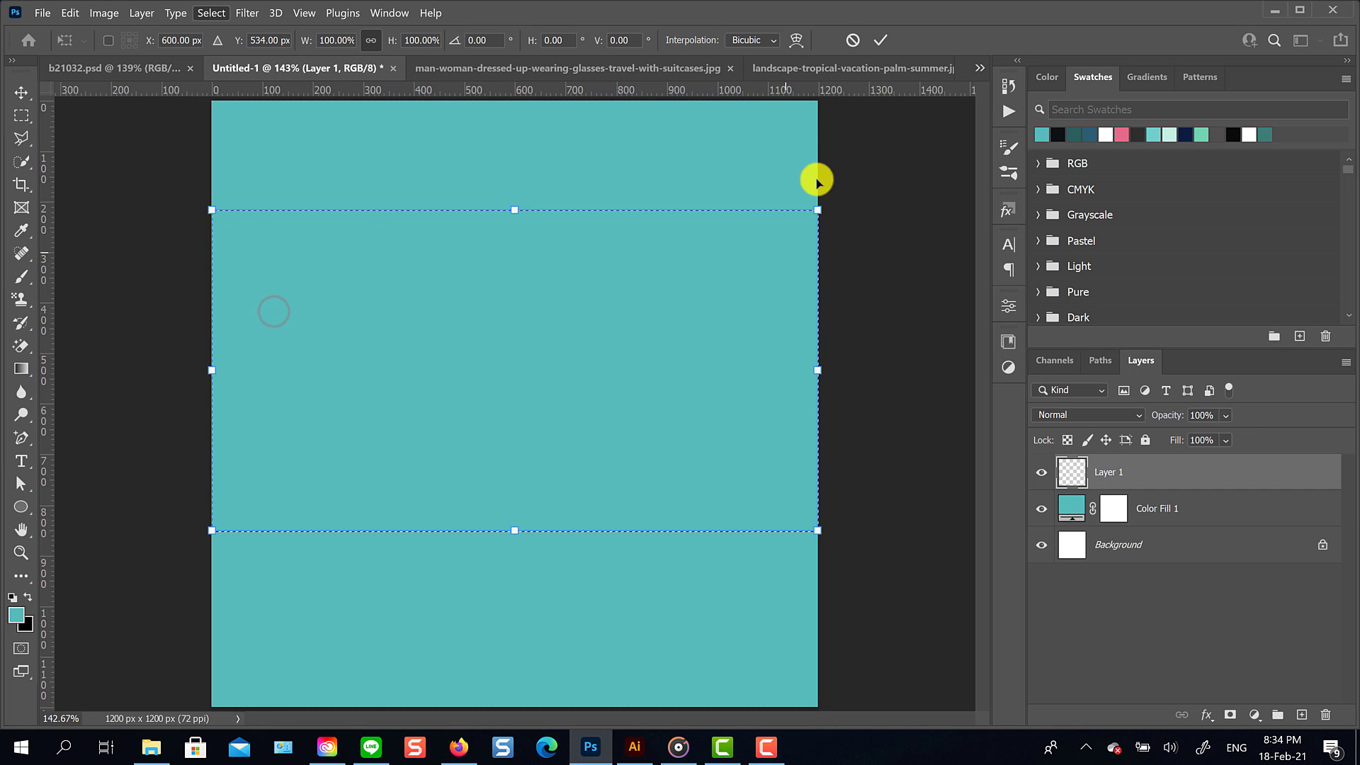
click(795, 41)
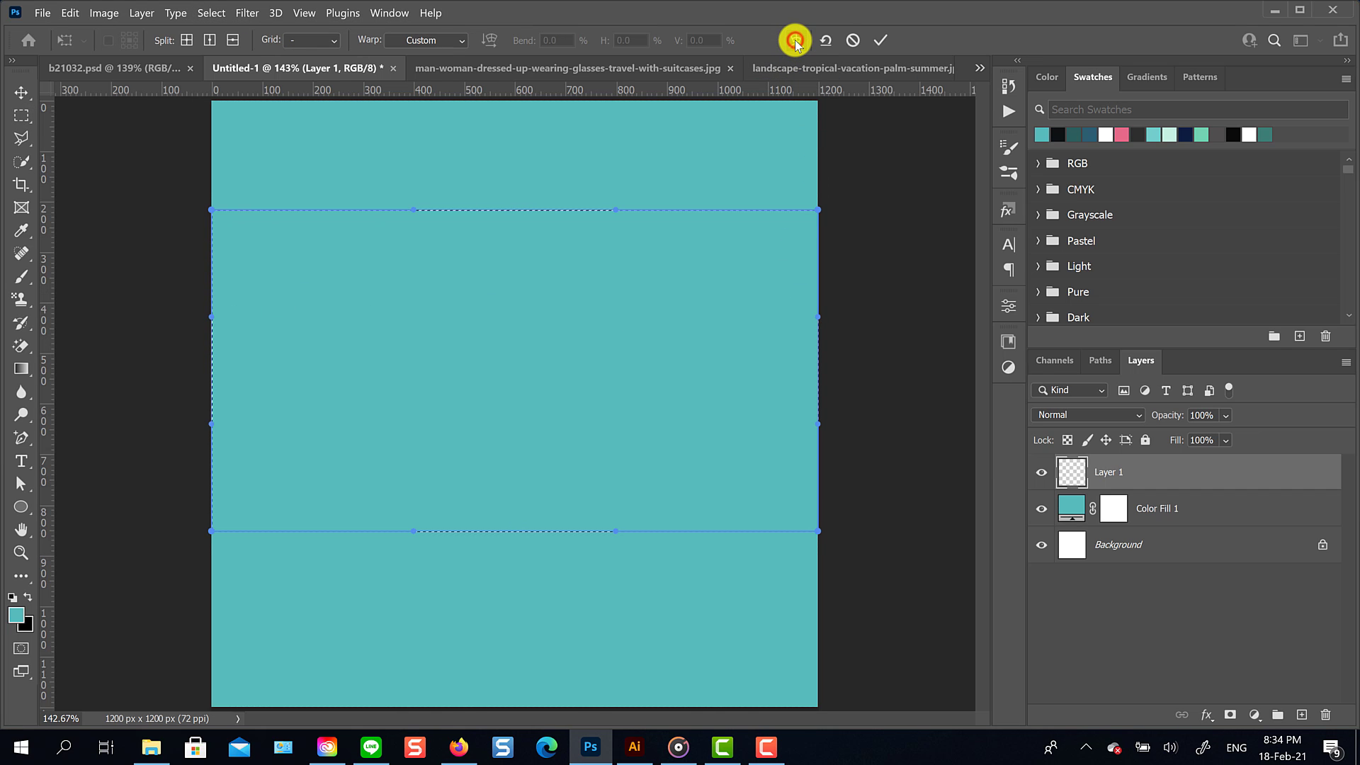
click(447, 39)
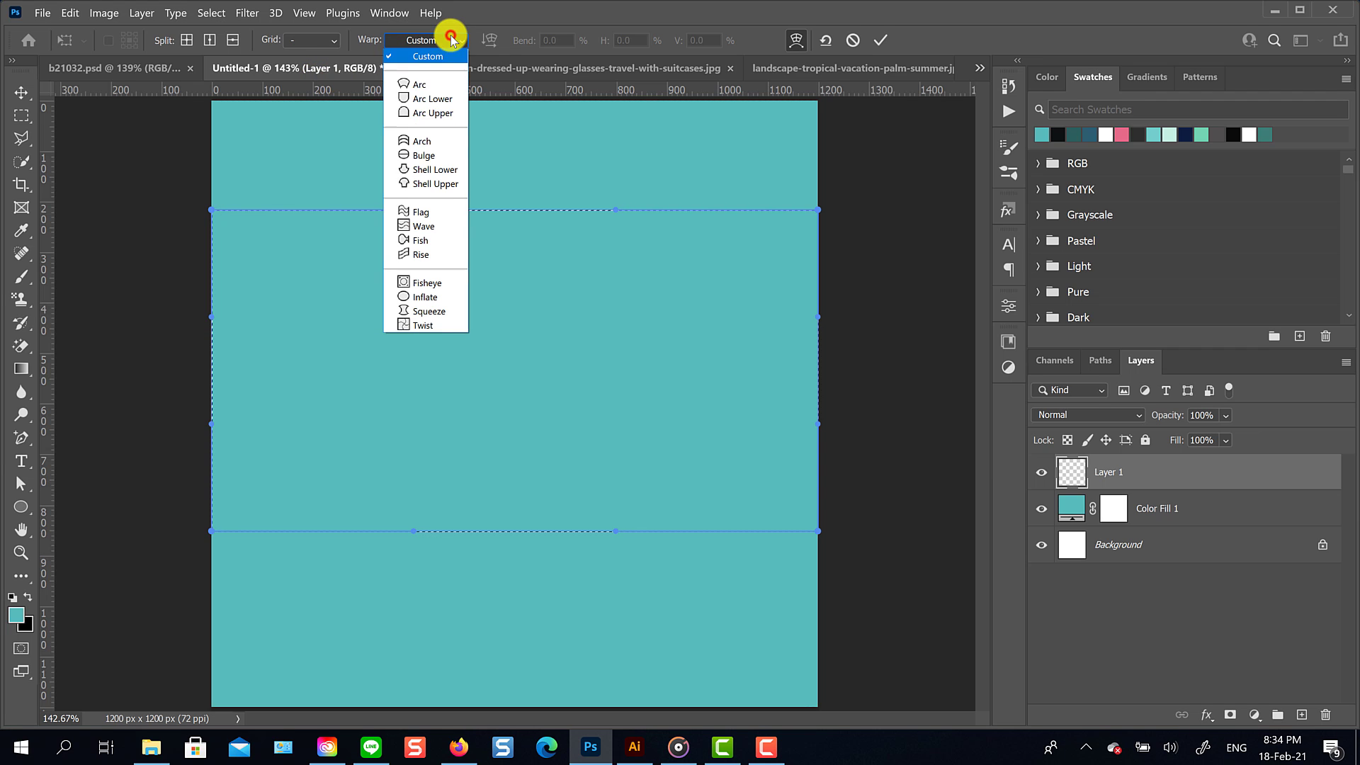
click(428, 211)
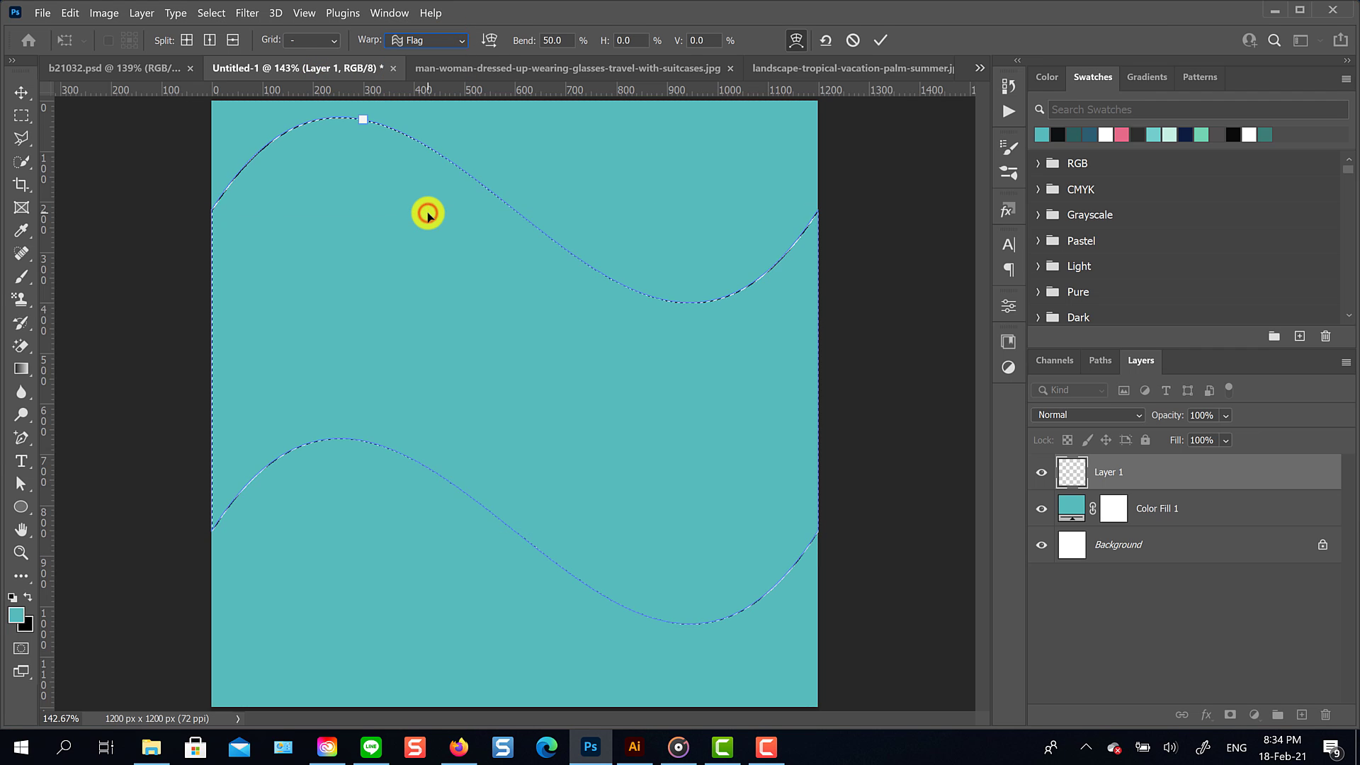
click(879, 41)
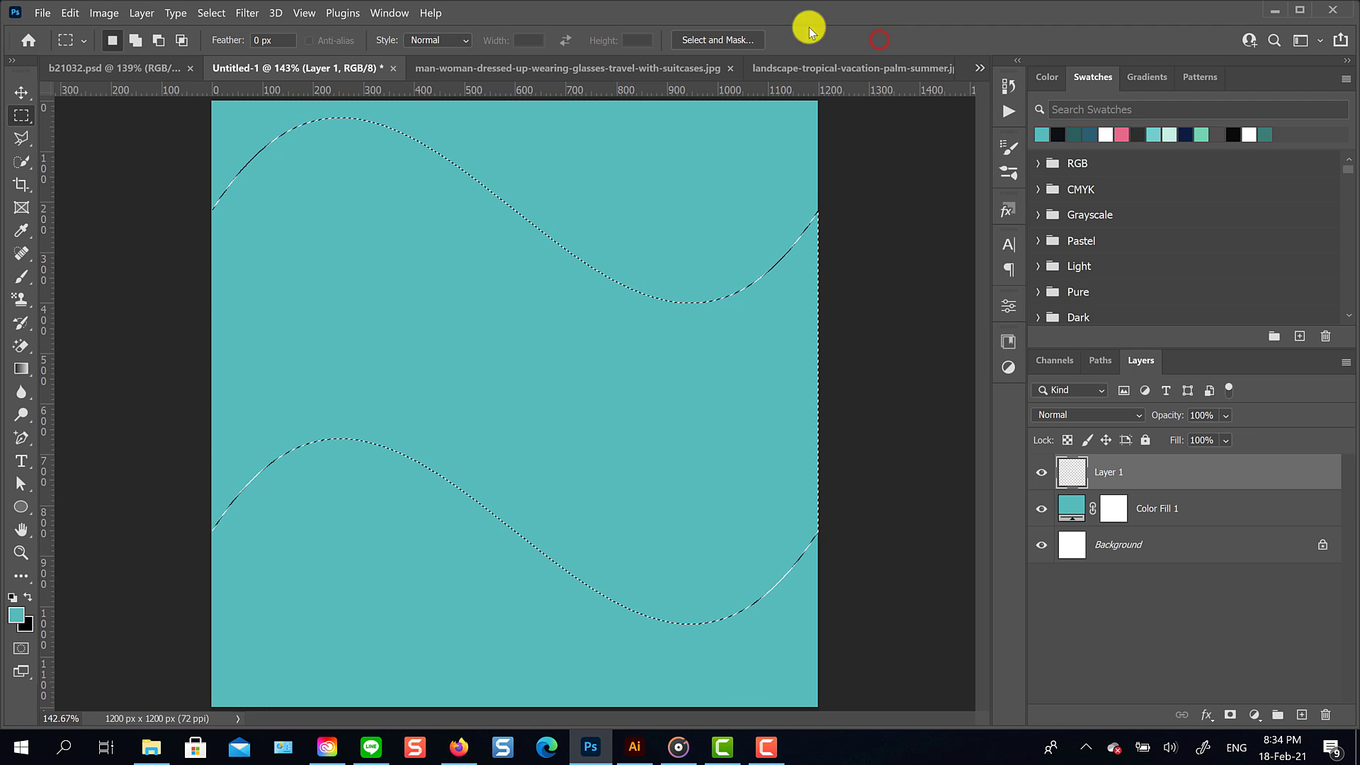
Step: Fill the wavy selection with a white Solid Color fill layer
click(1254, 714)
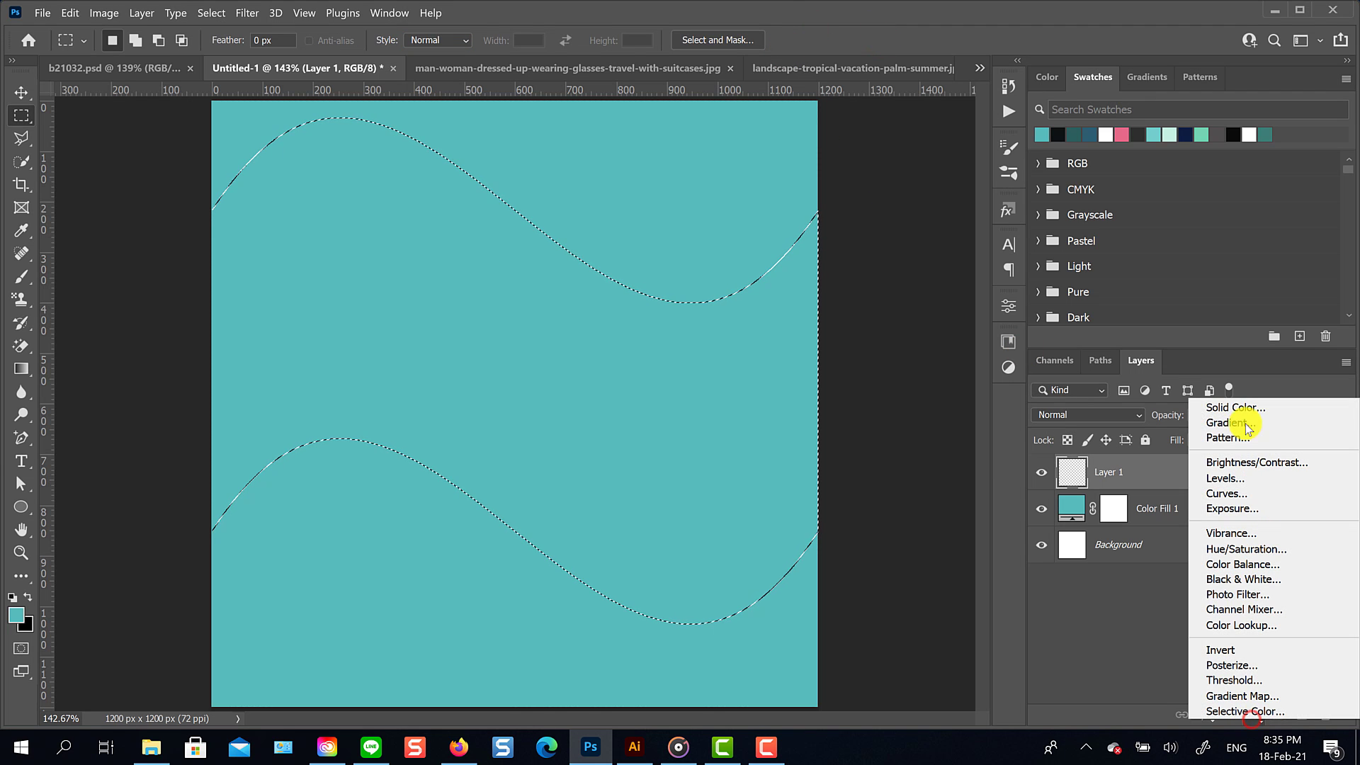
click(1240, 404)
mouse_move(565, 294)
mouse_down()
mouse_move(495, 219)
mouse_move(456, 213)
mouse_up()
click(930, 244)
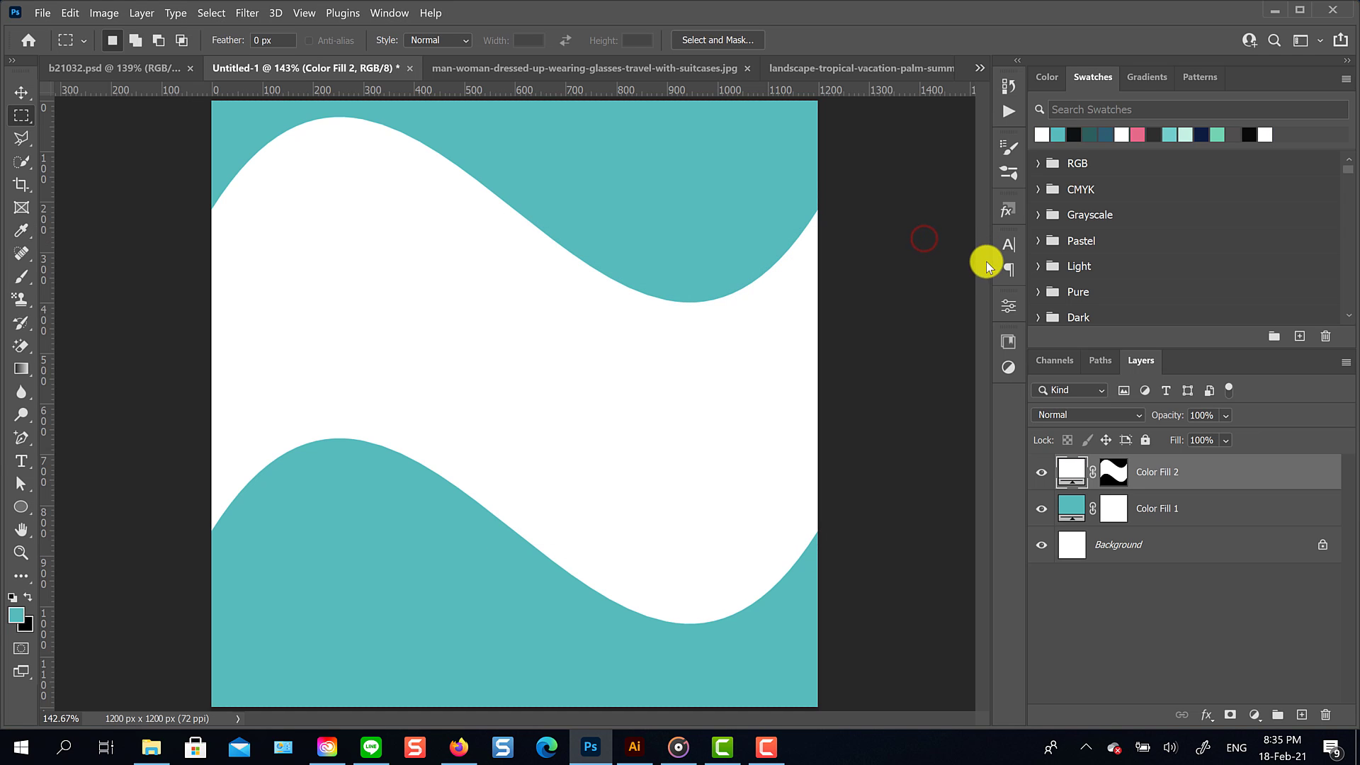
Step: Widen the white wave to about 142%, rotate it to about -28°, and reposition it so it sweeps diagonally across the canvas
click(20, 94)
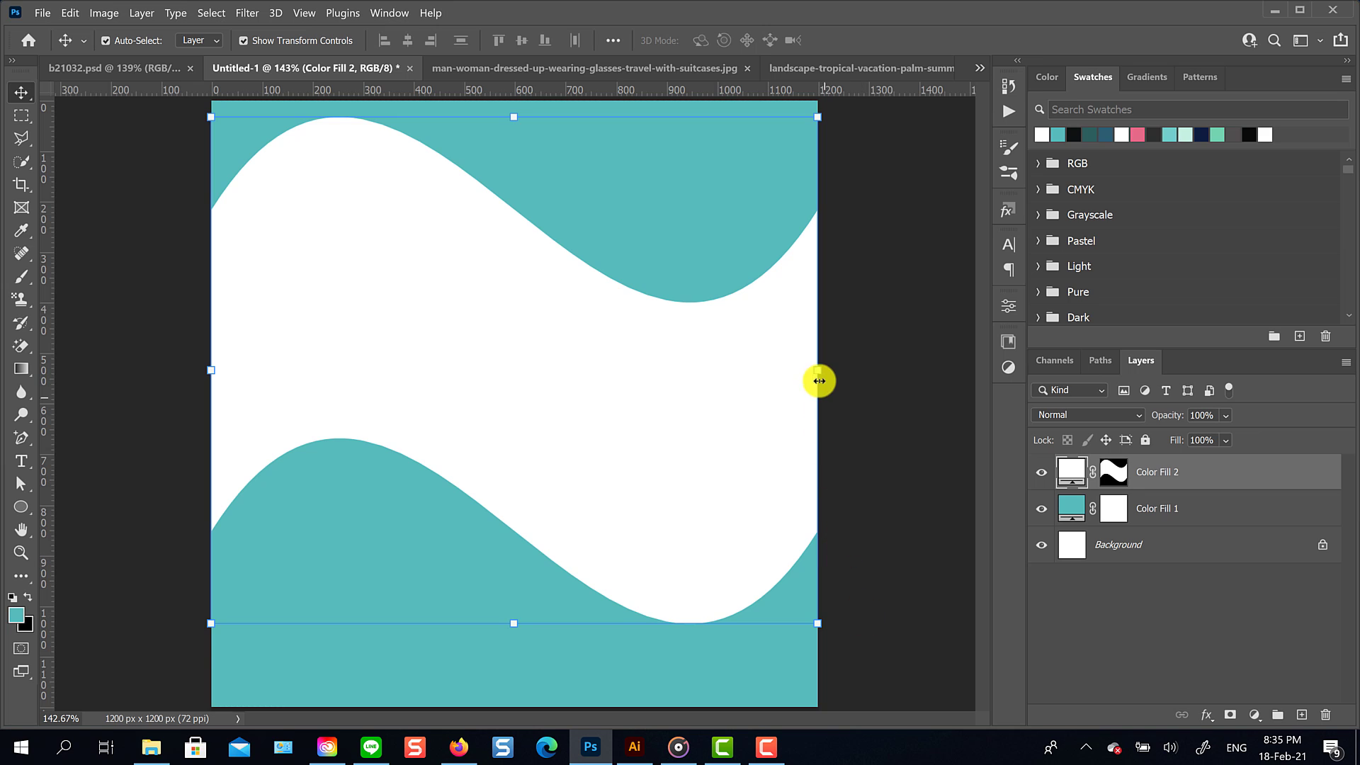
drag(836, 366, 949, 340)
drag(961, 133, 843, 46)
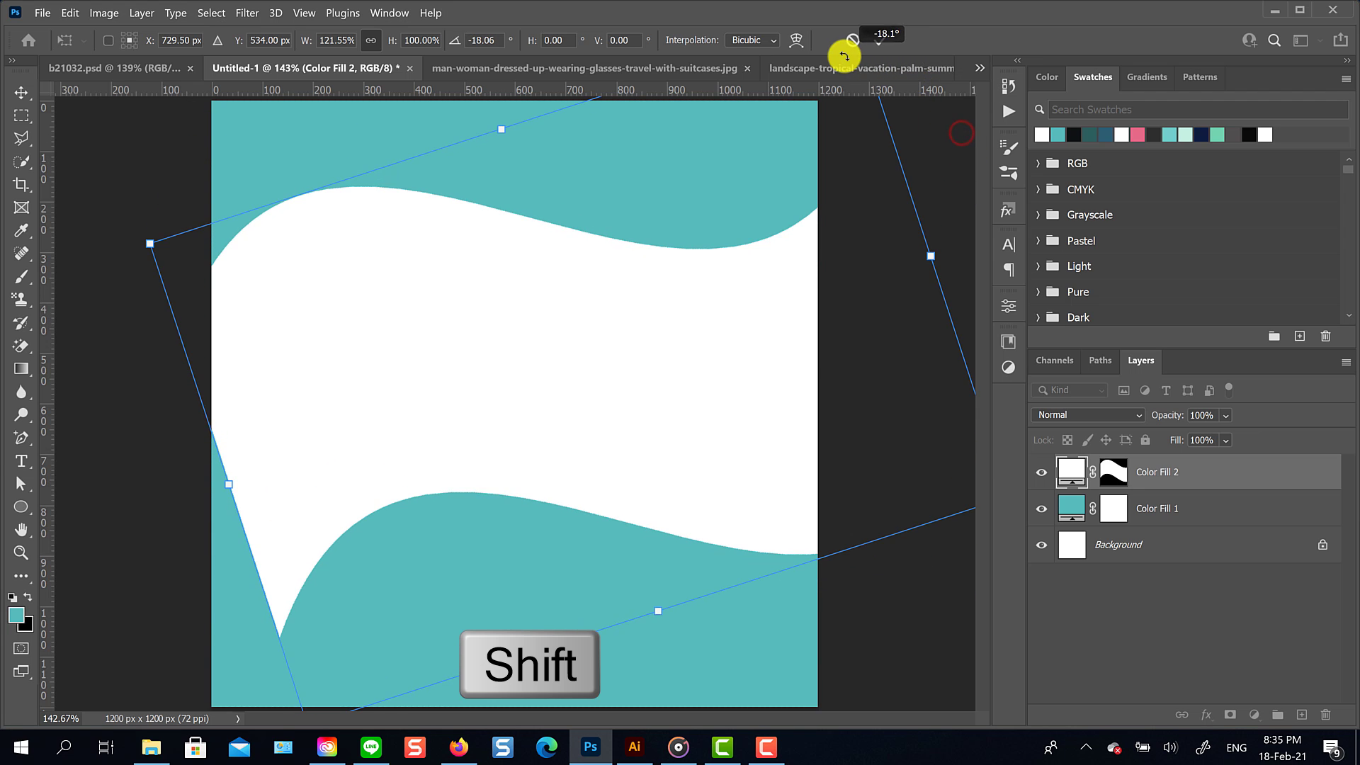
drag(716, 422, 625, 525)
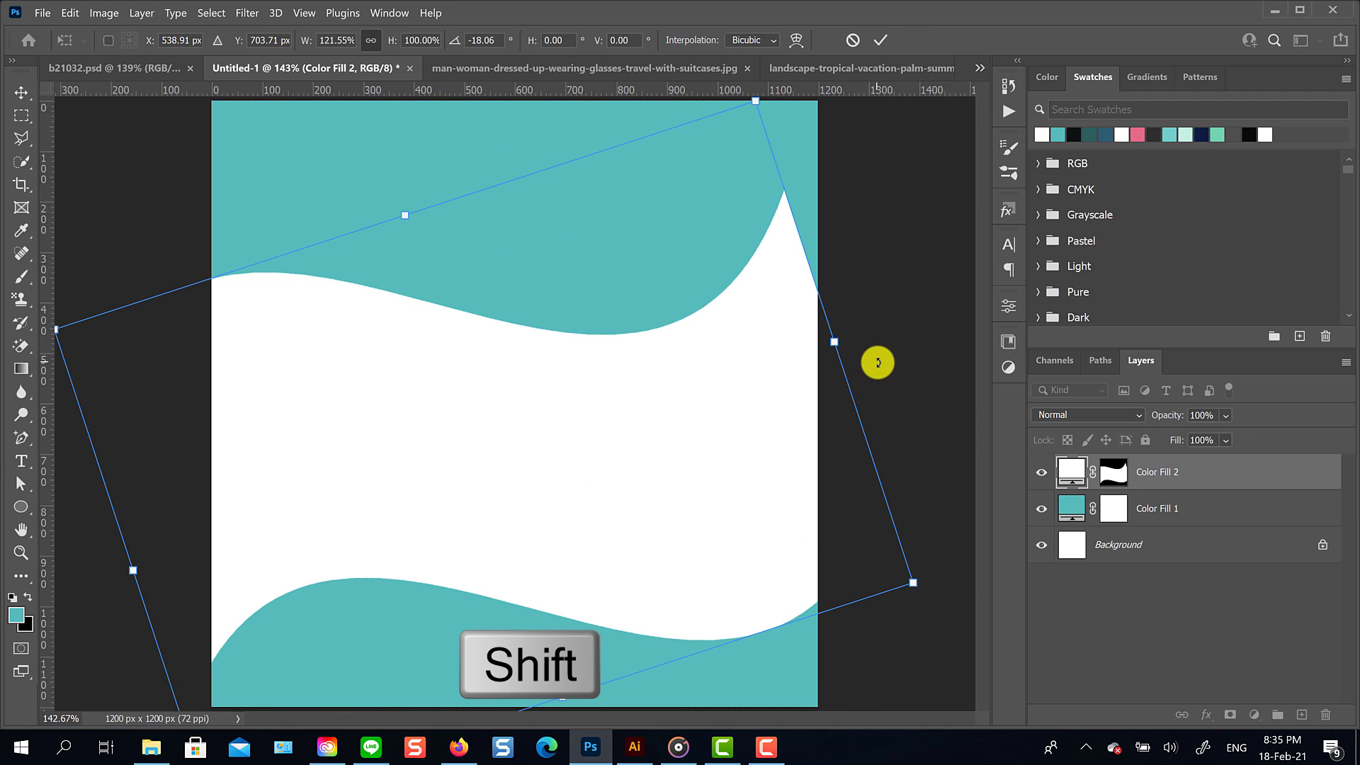
drag(877, 362, 910, 214)
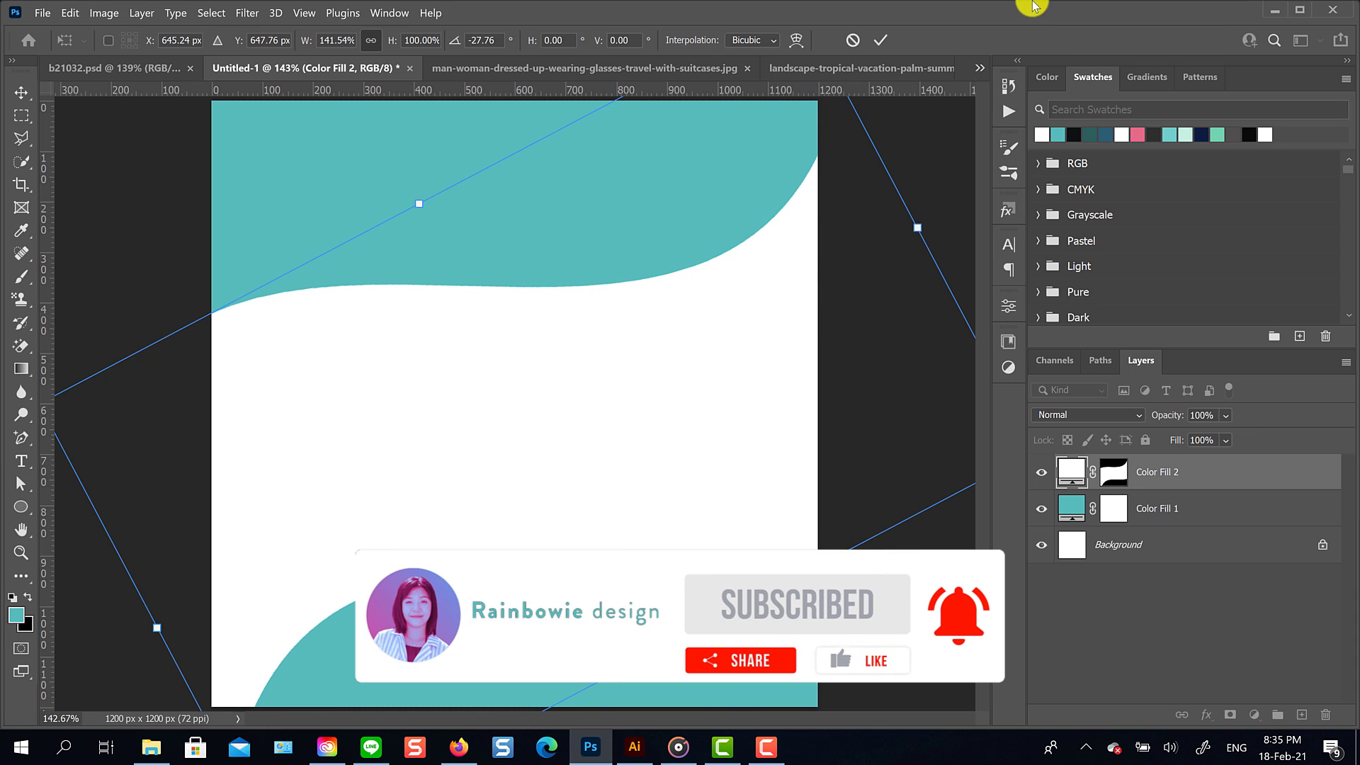
click(879, 41)
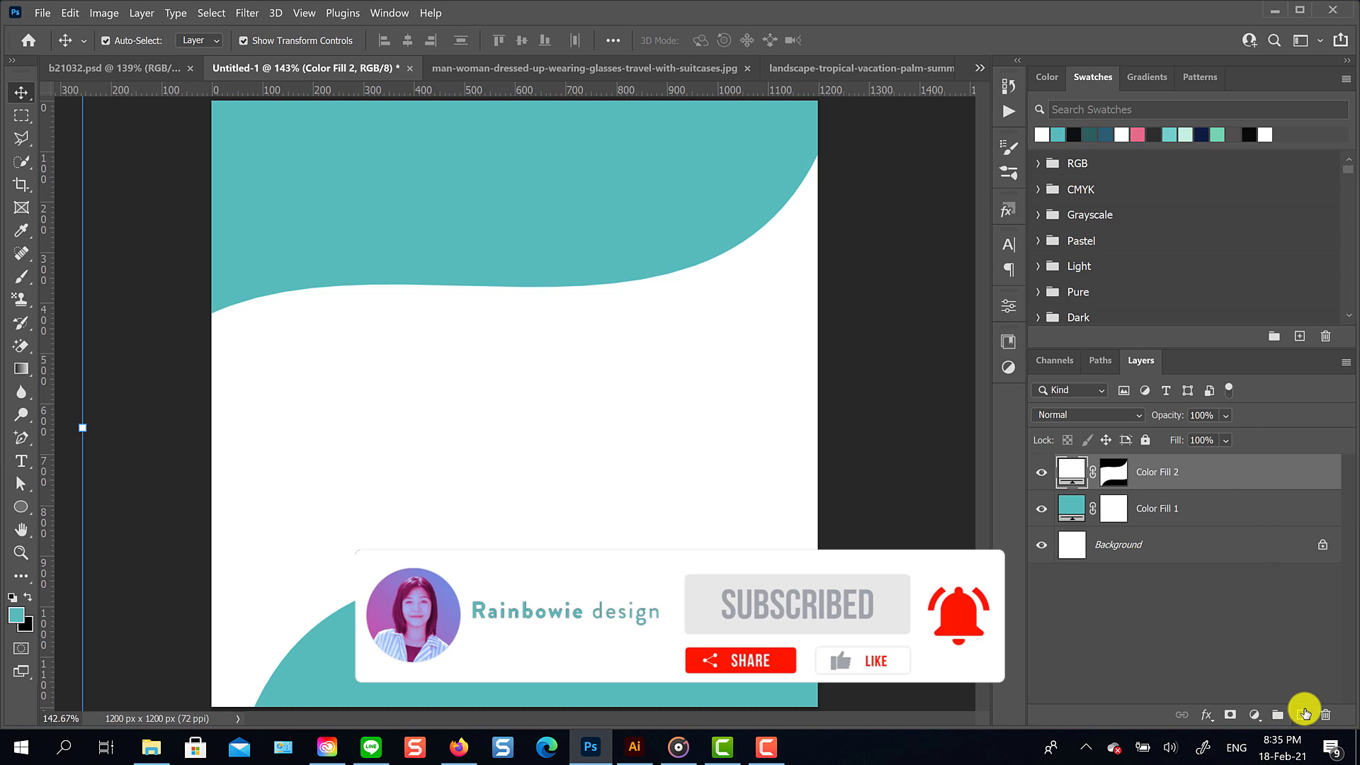
click(866, 69)
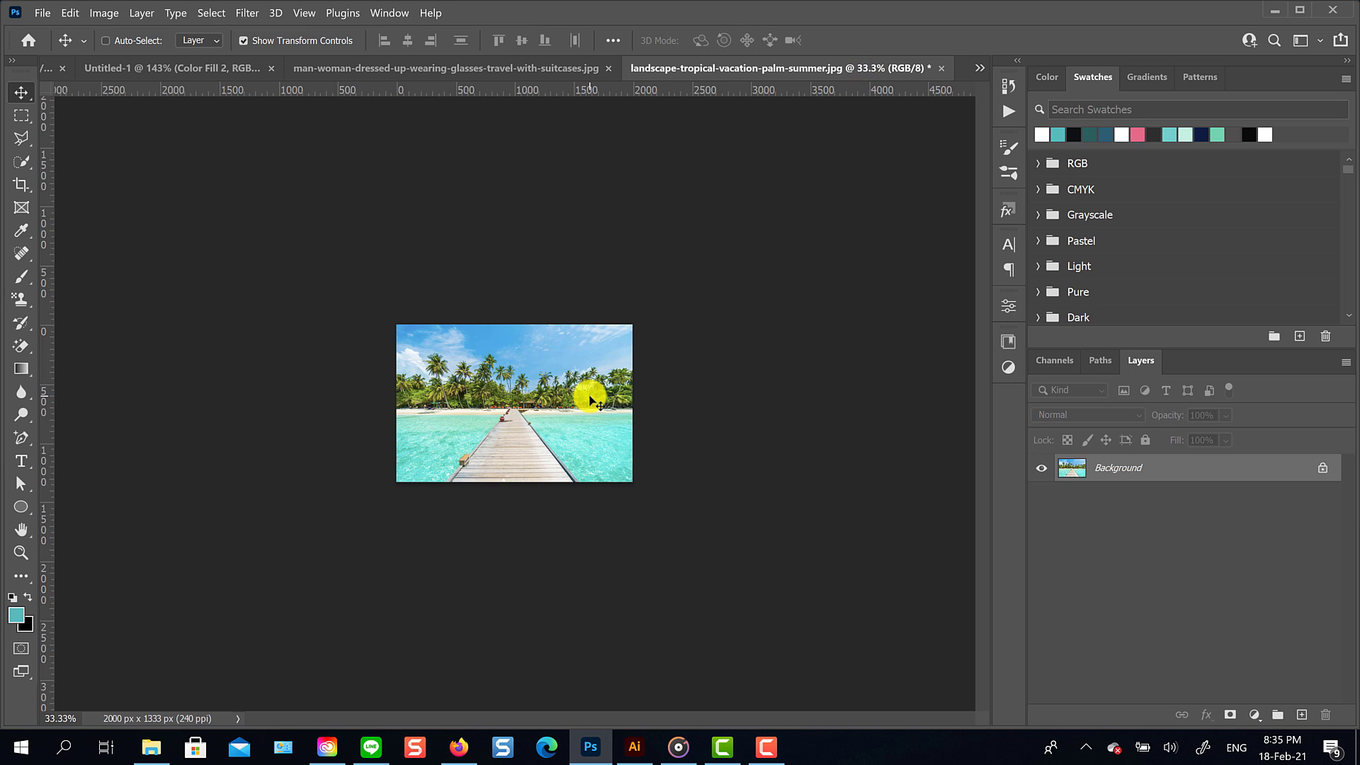
click(227, 67)
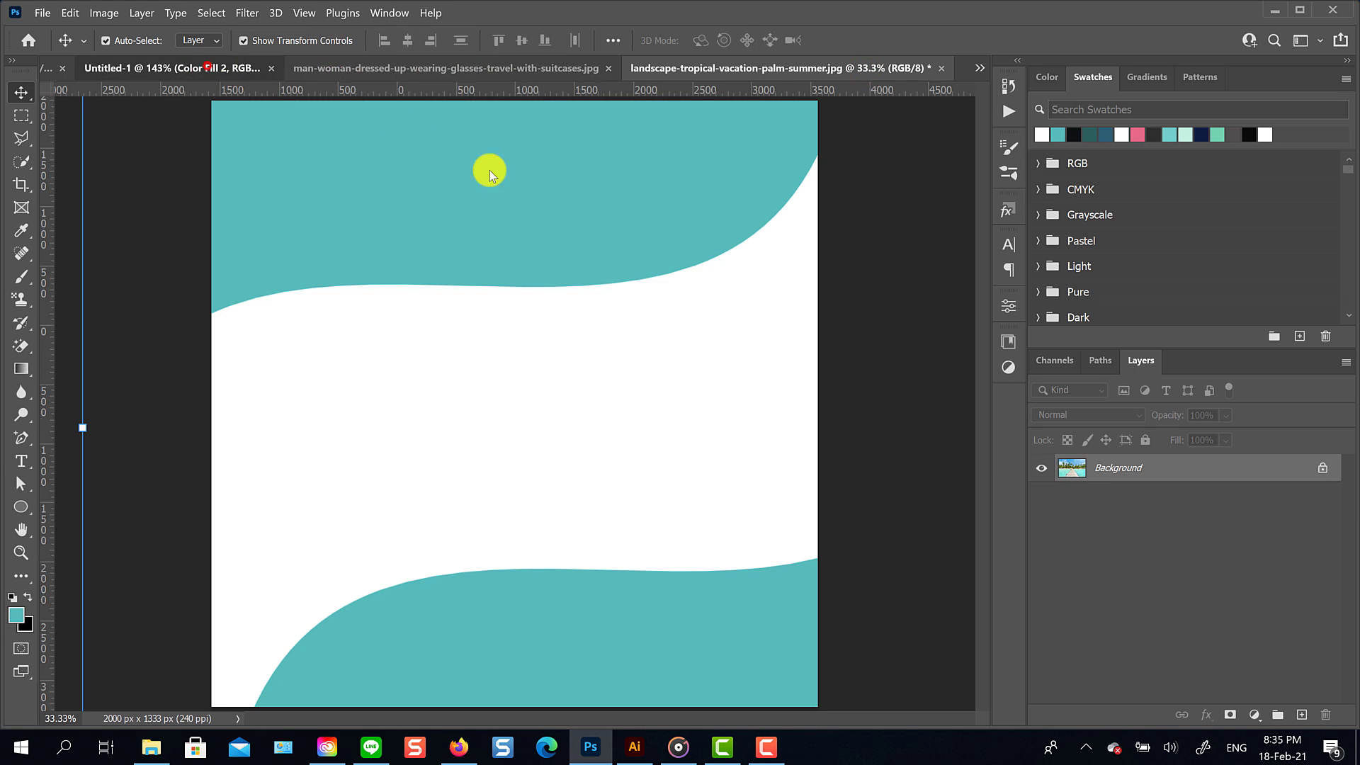
key(ctrl+shift+alt+n)
key(ctrl+v)
click(641, 276)
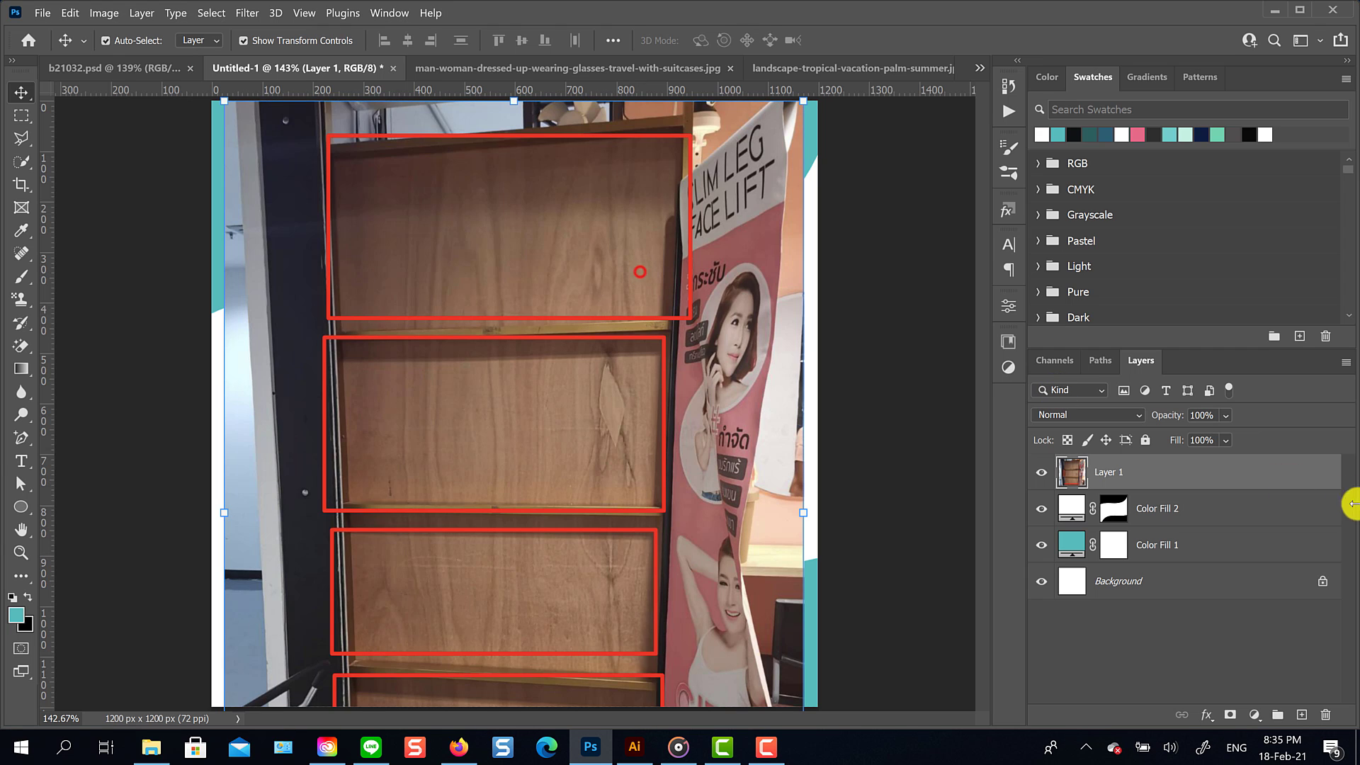
drag(1287, 471, 1327, 707)
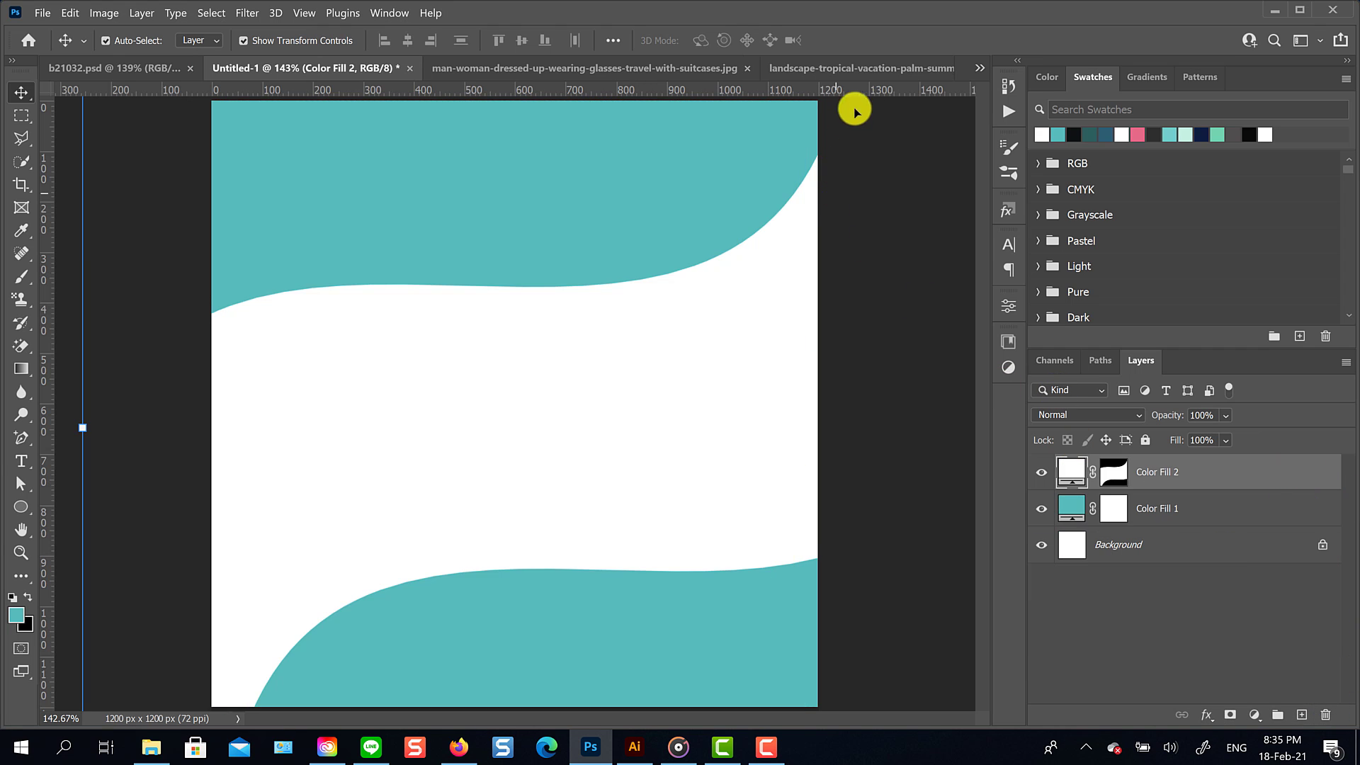
Step: Unlock the background layer of the landscape-tropical-vacation-palm-summer.jpg photo and copy it into the Untitled-1 design
click(857, 69)
drag(728, 441, 504, 452)
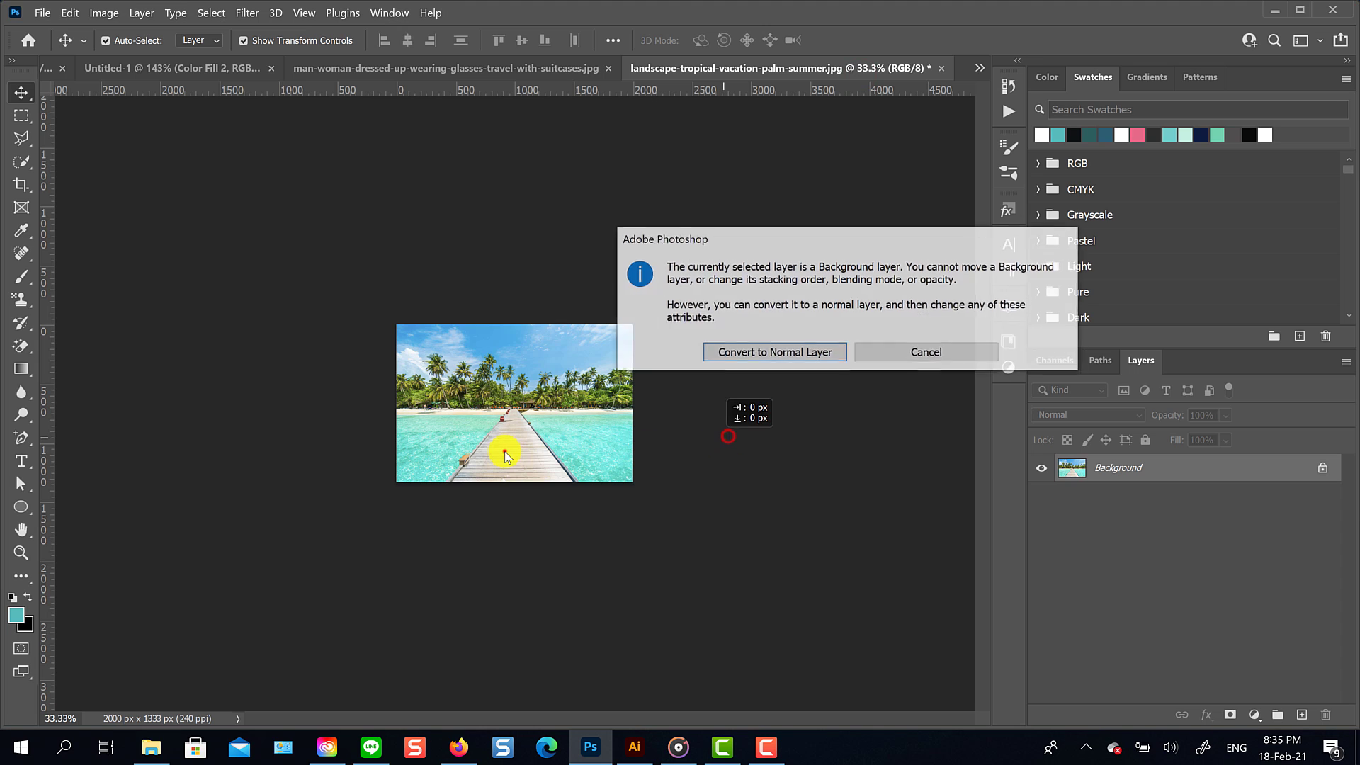
click(903, 353)
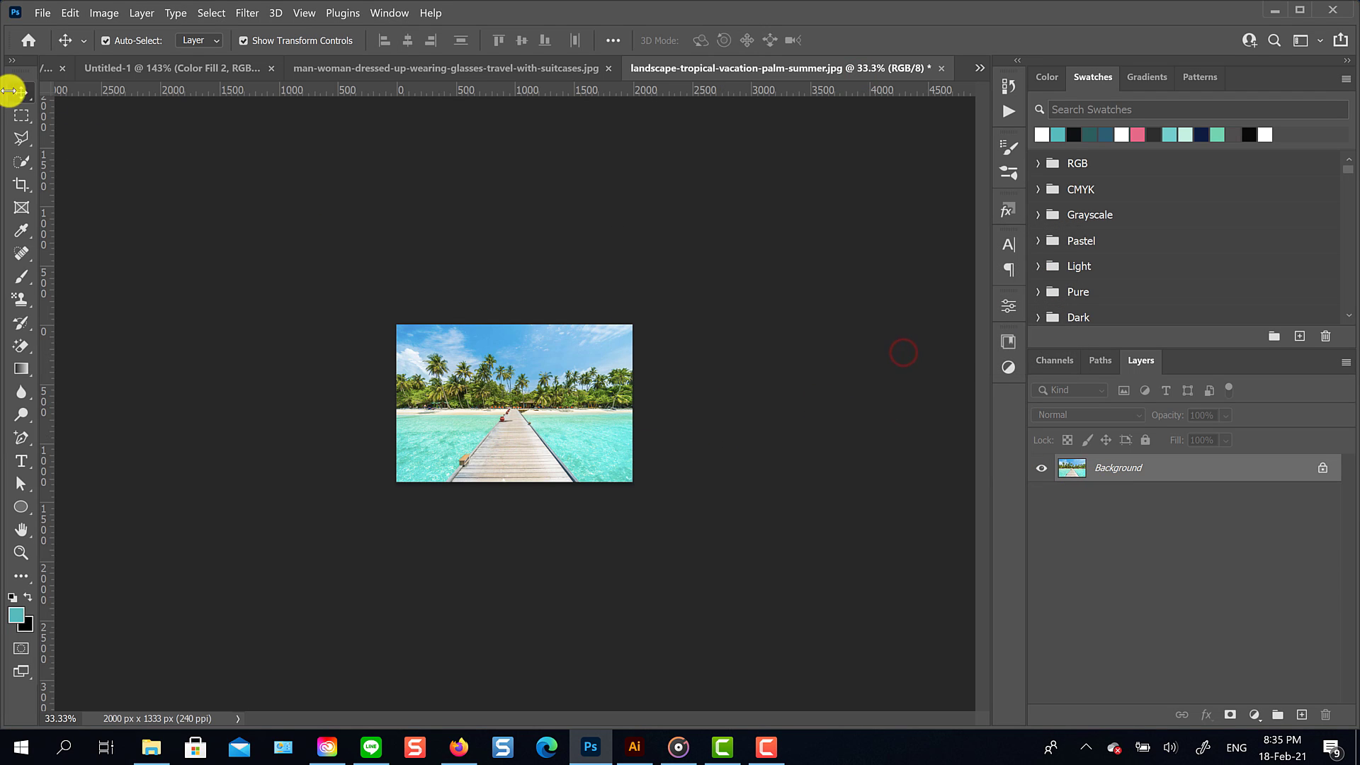
click(1324, 467)
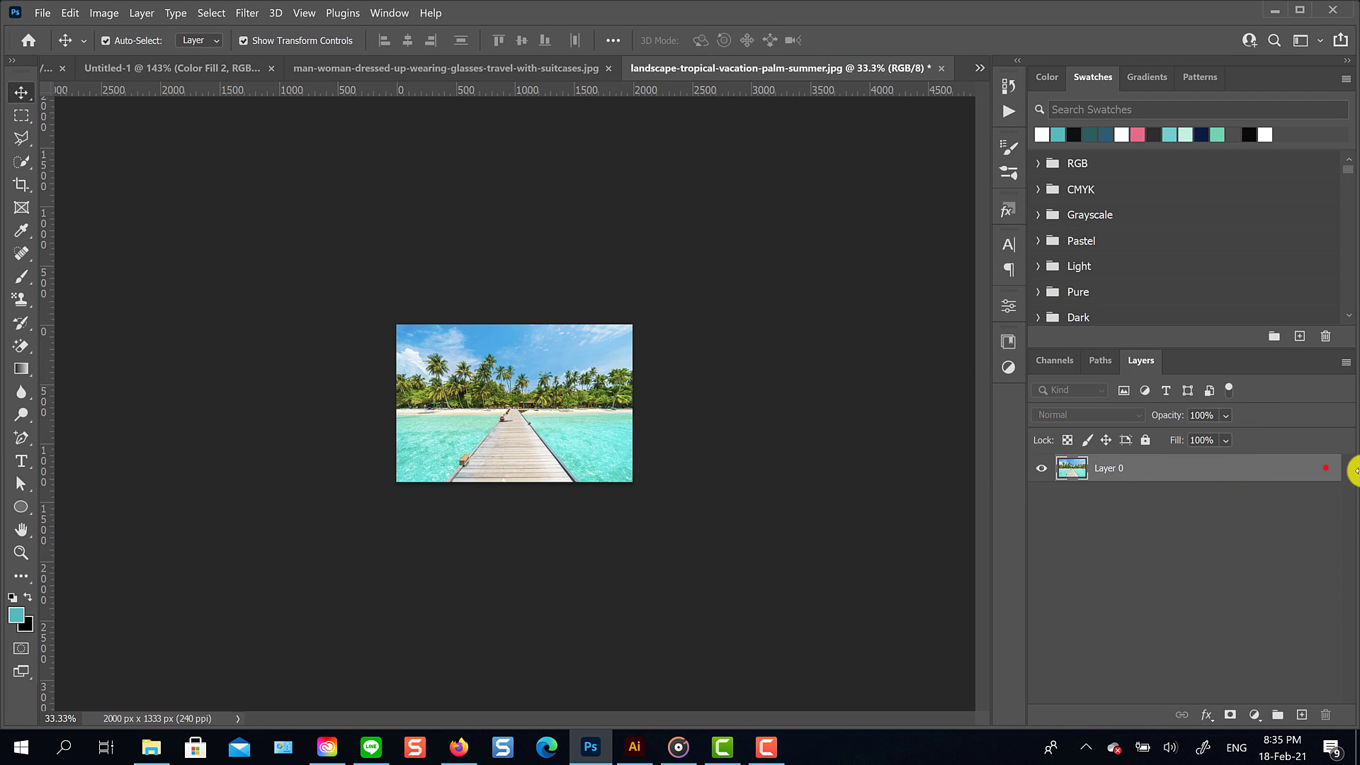
drag(567, 398, 571, 360)
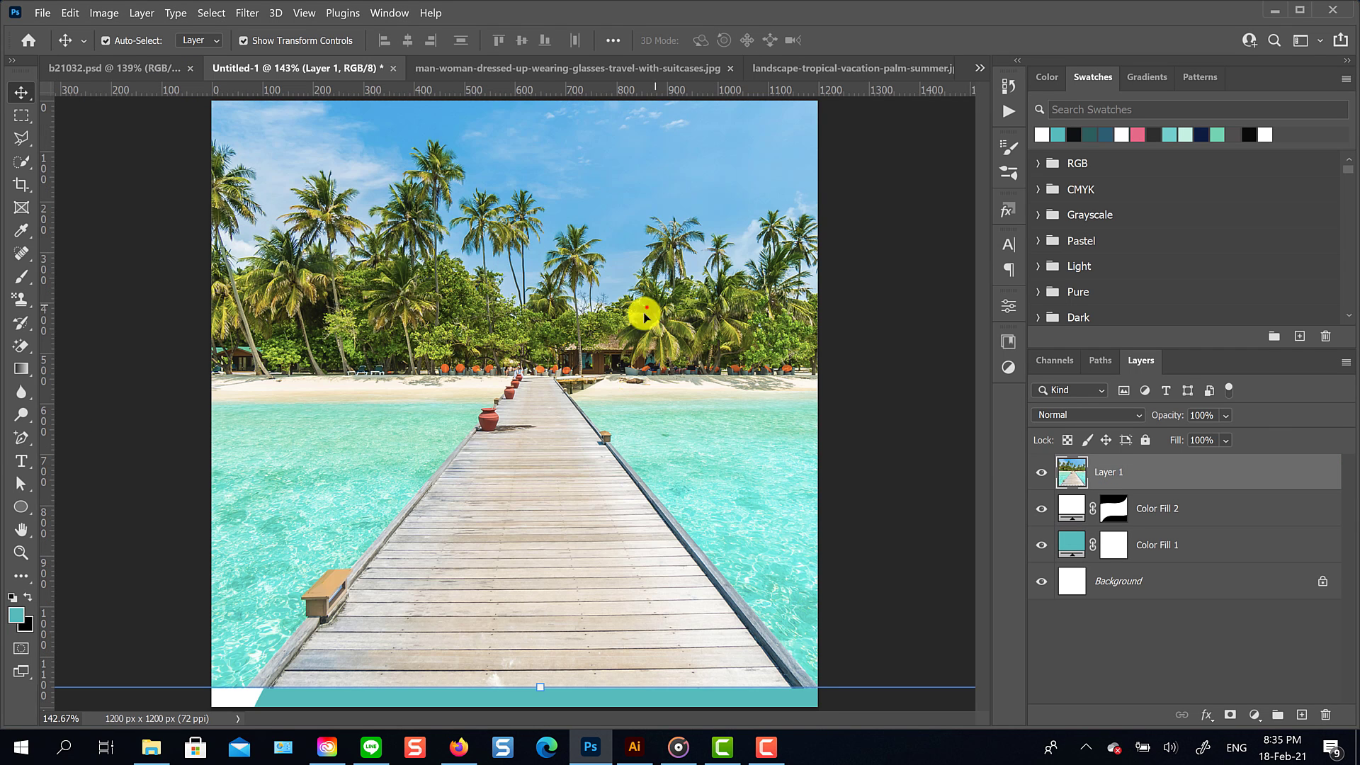
Step: Clip the beach photo to the white wave shape and position the palms and pier within it
drag(645, 317, 615, 394)
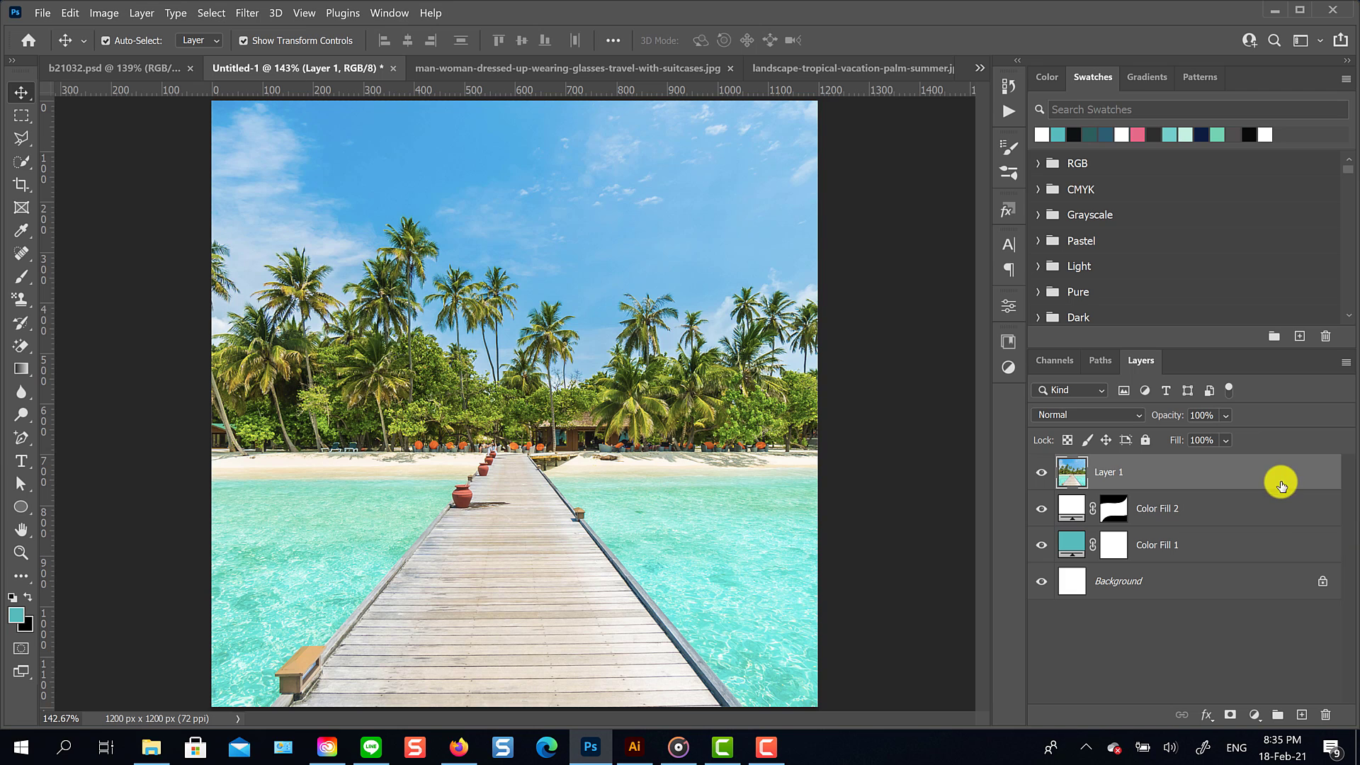
alt+click(1280, 486)
drag(646, 499, 660, 456)
Step: In the man-woman-dressed-up-wearing-glasses-travel-with-suitcases.jpg photo, unlock the background layer and remove the background around the couple
click(671, 68)
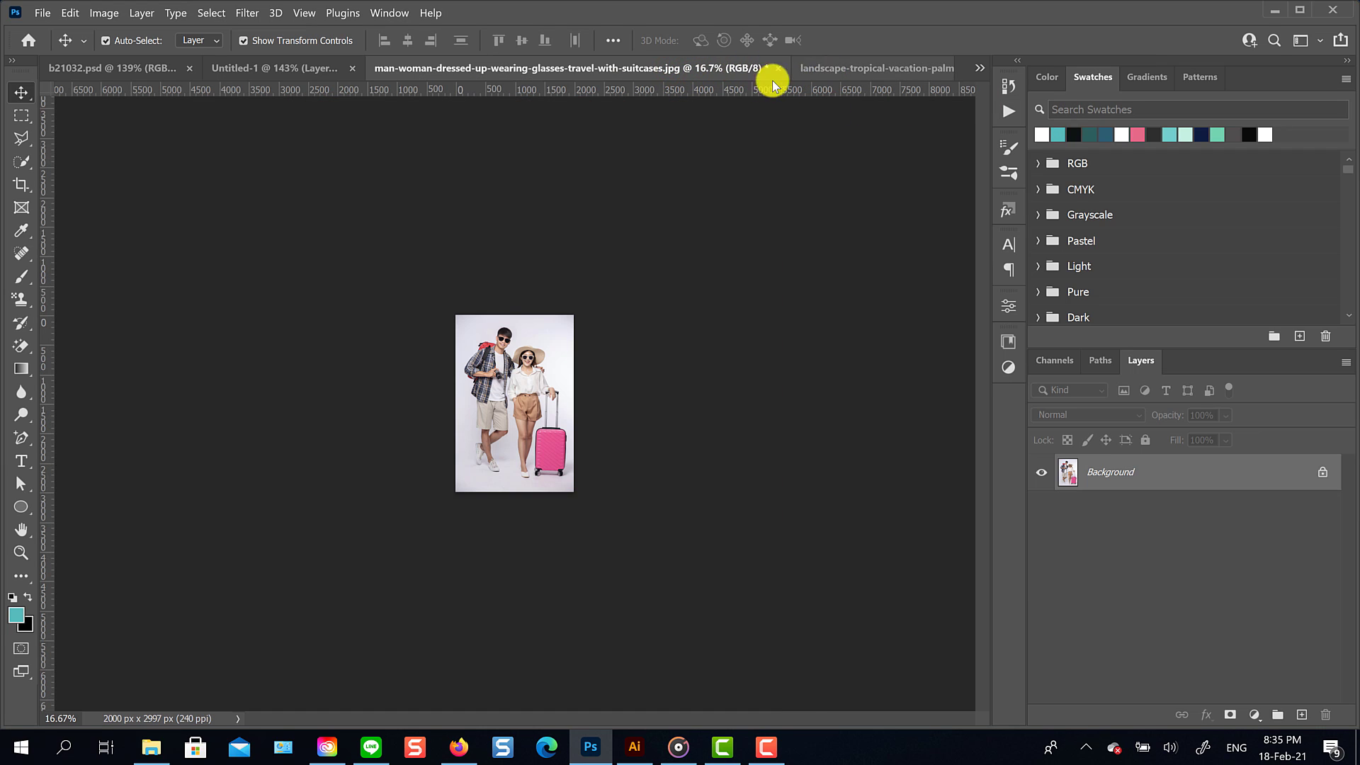
key(ctrl+plus)
key(ctrl+0)
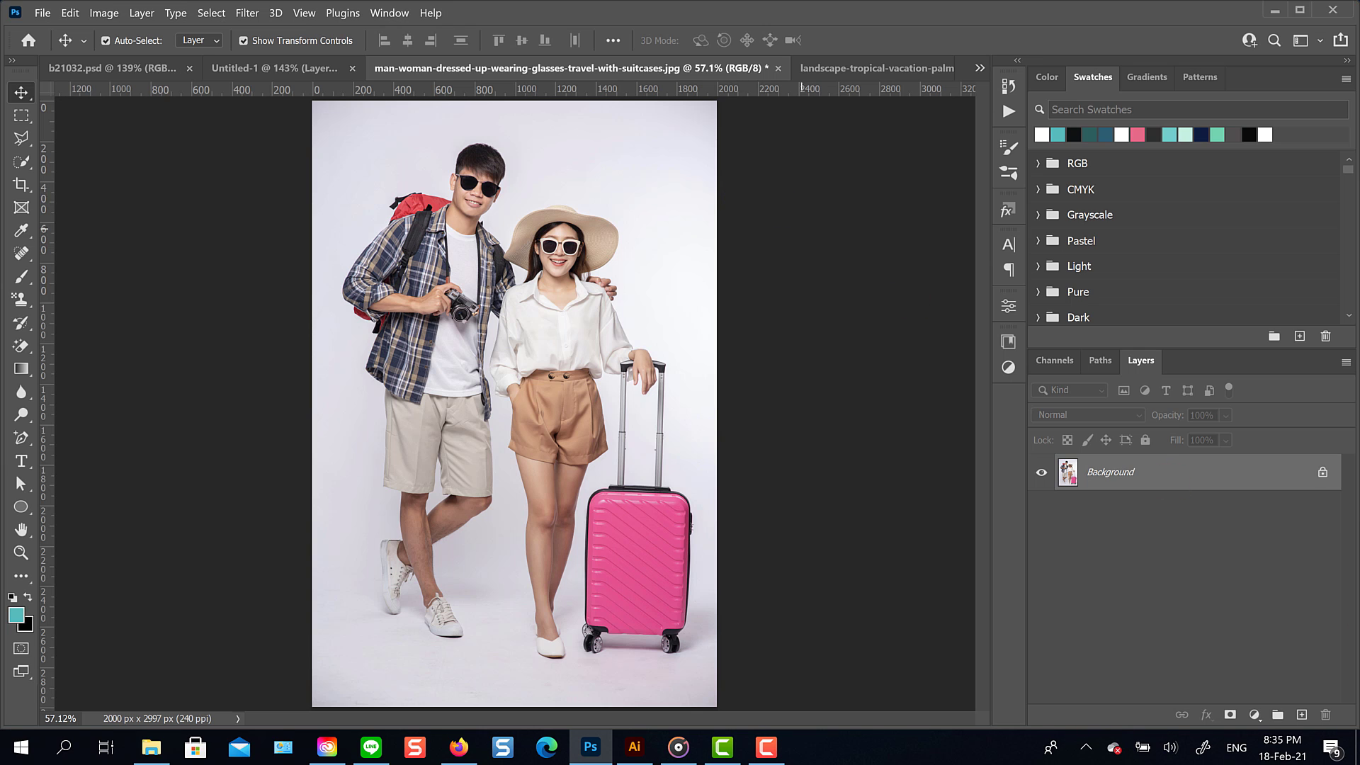
click(1322, 474)
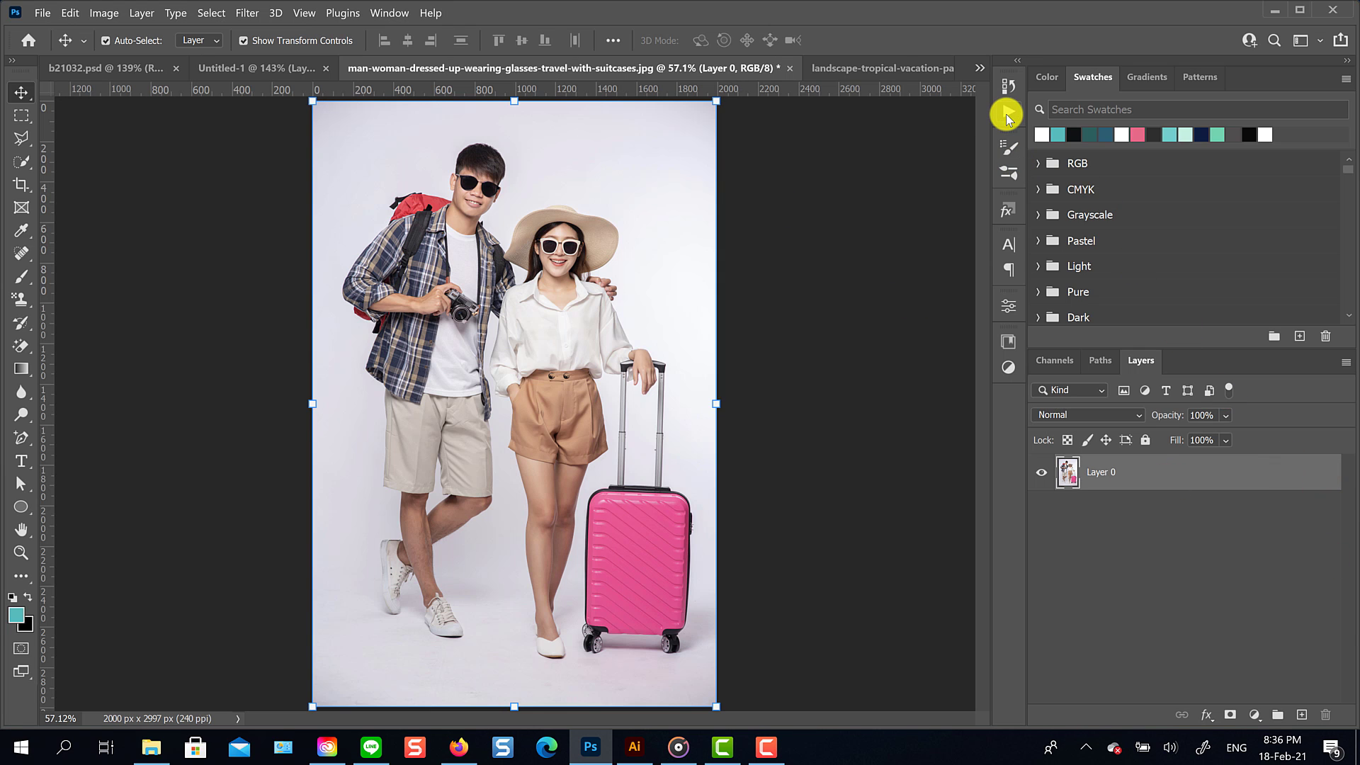
click(1008, 304)
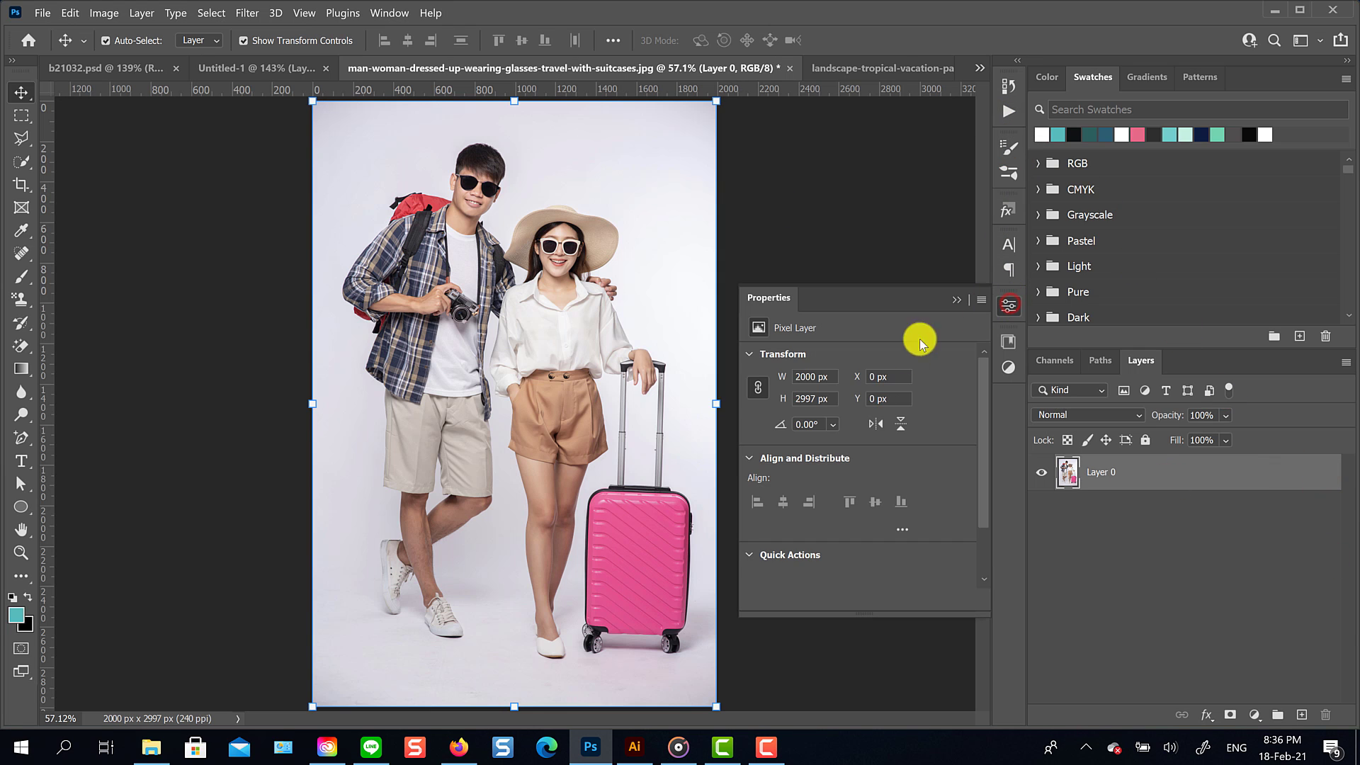
scroll(892, 452, down, 2)
scroll(892, 452, down, 1)
click(876, 513)
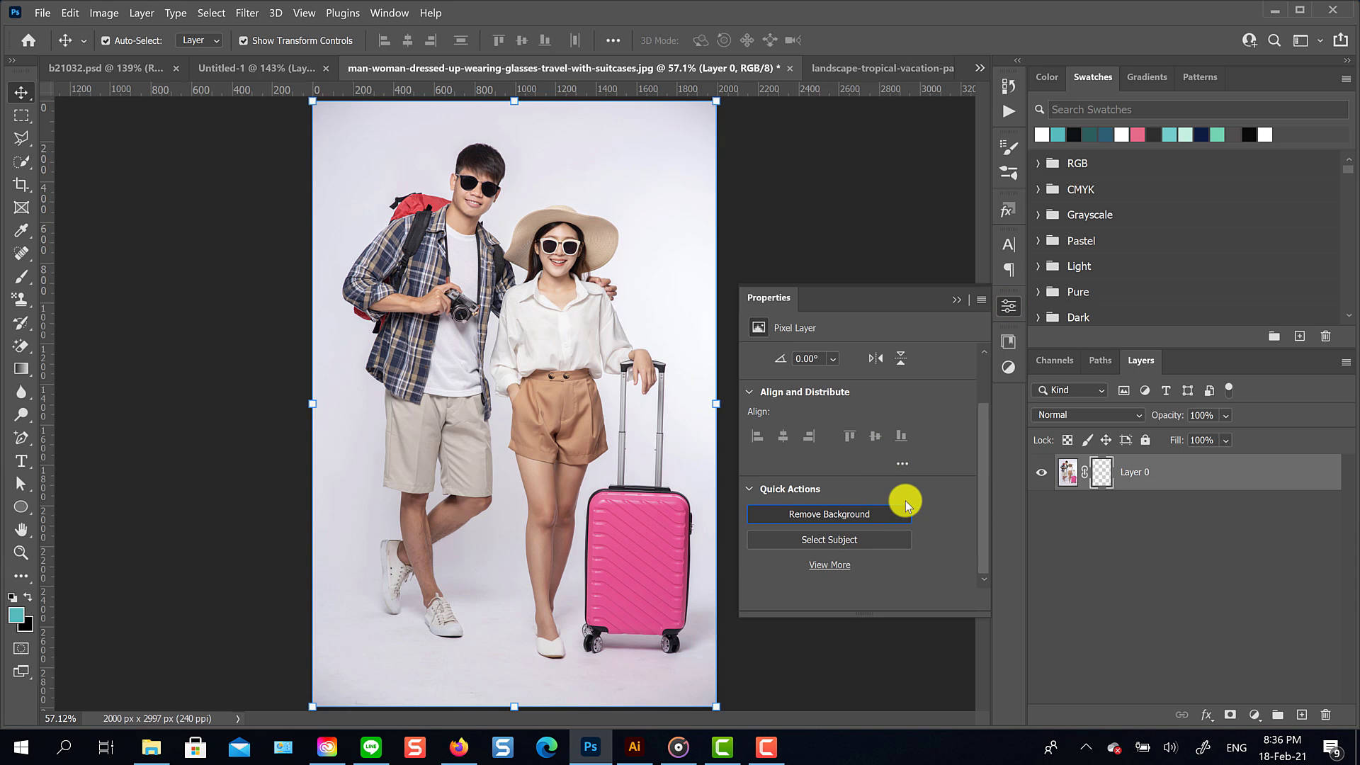
click(956, 302)
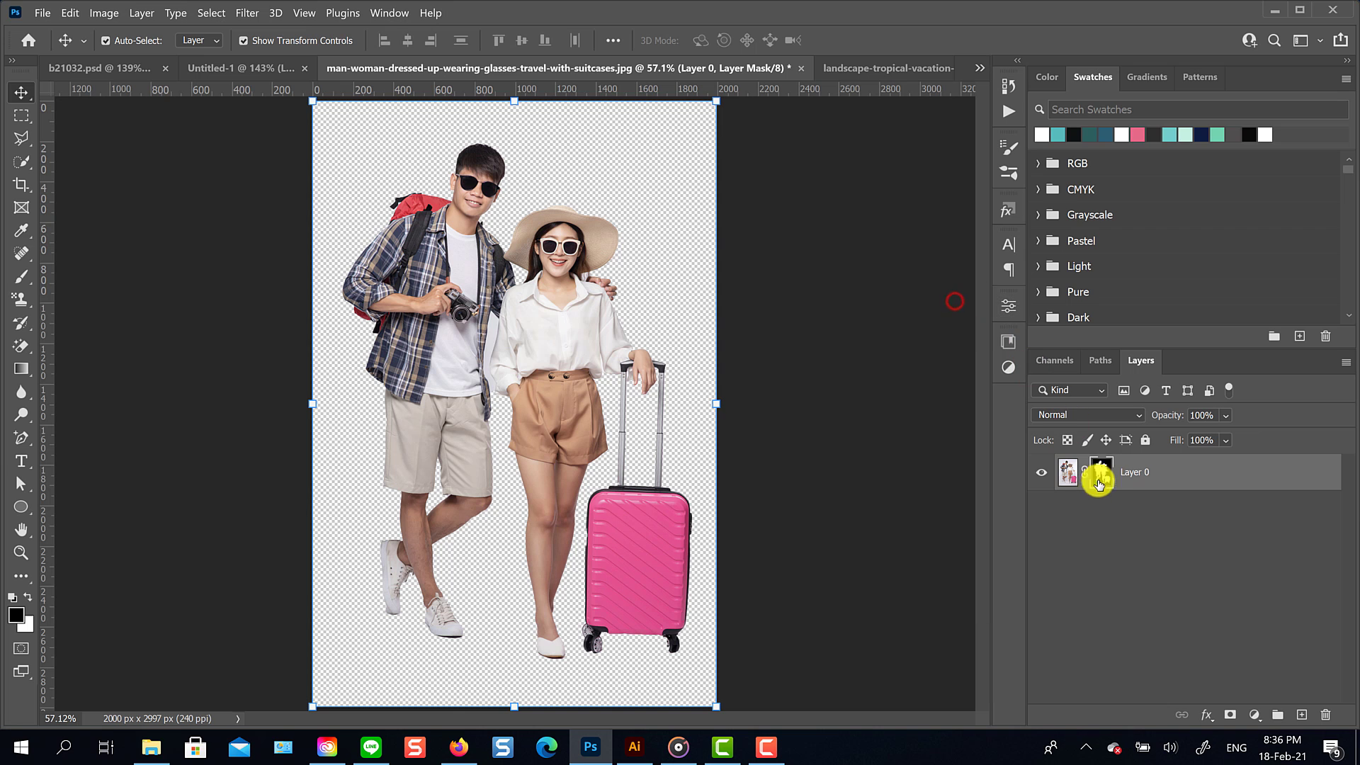
Step: In Select and Mask for the couple's mask, refine the man's shirt and woman's sleeve edges with Radius 0 px and Smart Radius off
double_click(1102, 472)
click(932, 508)
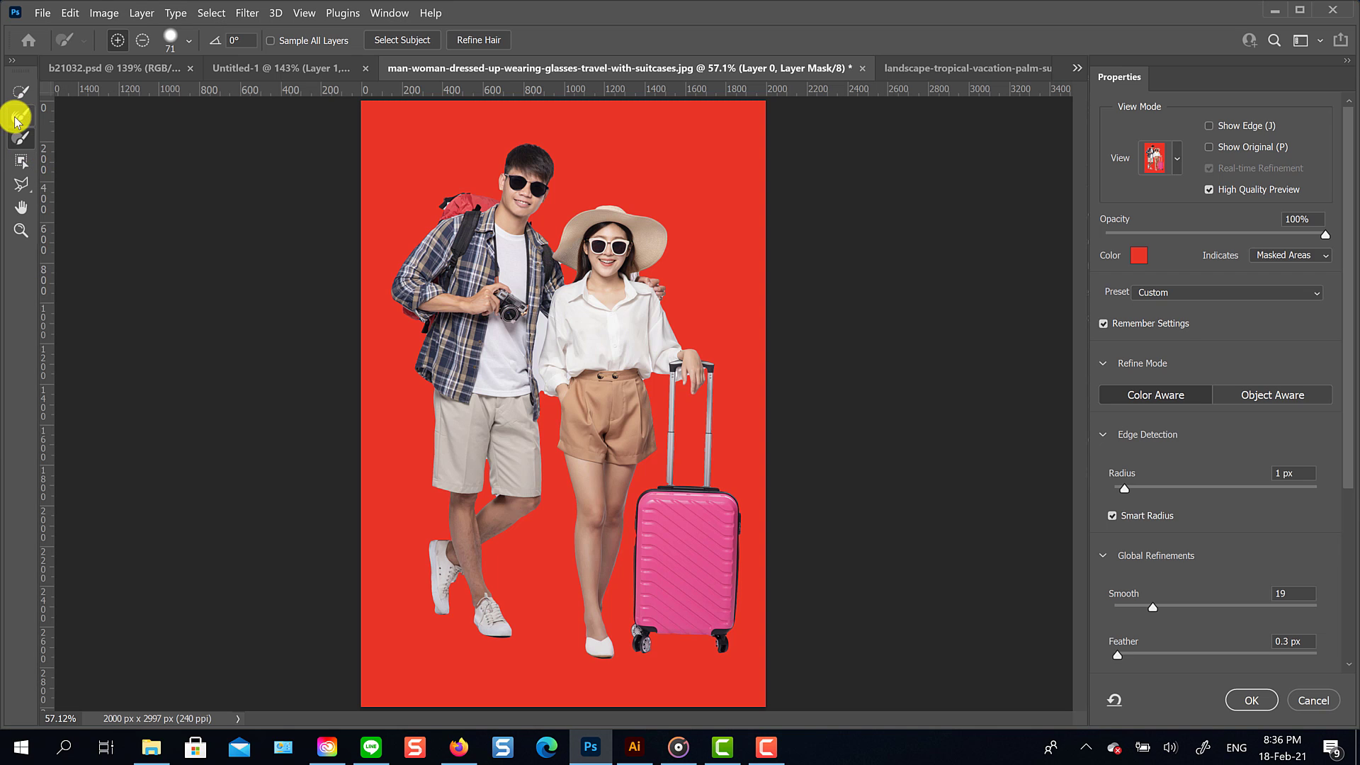
click(17, 118)
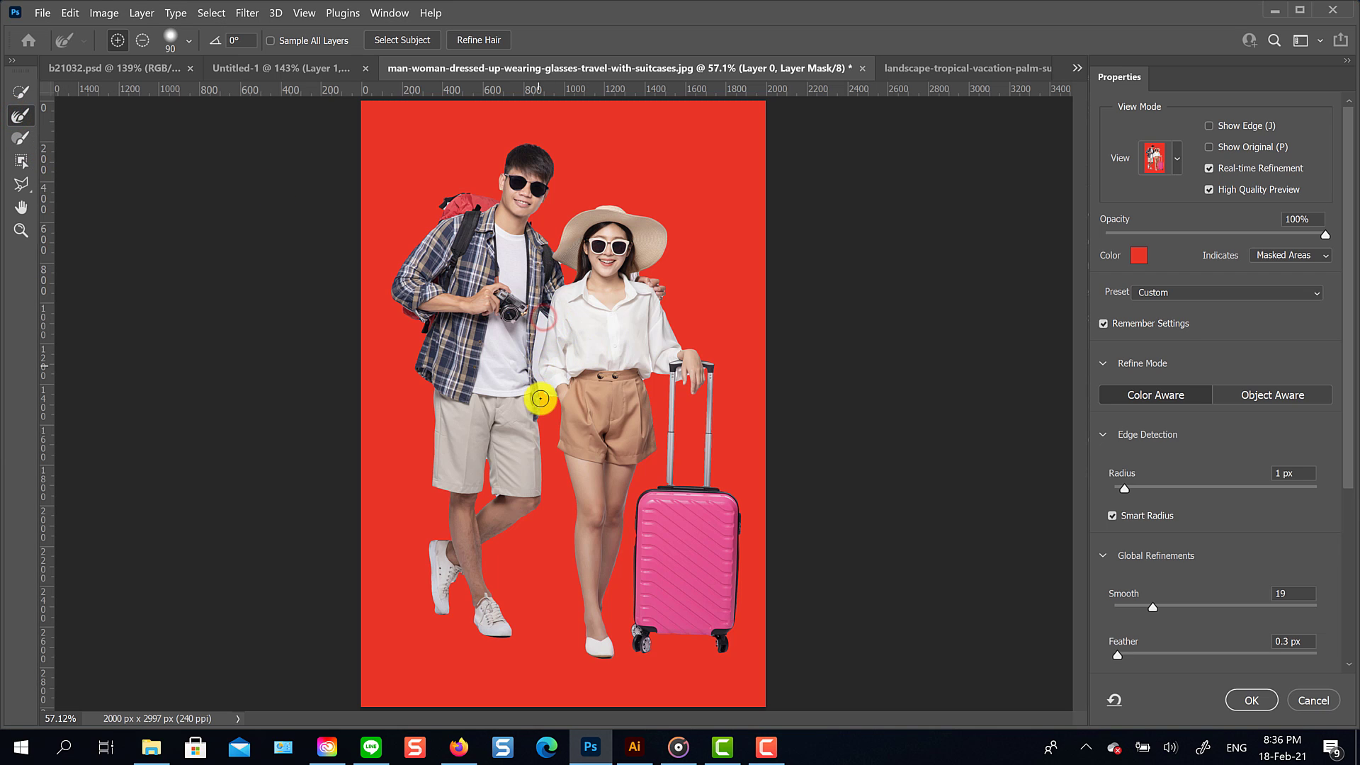
drag(540, 399, 546, 358)
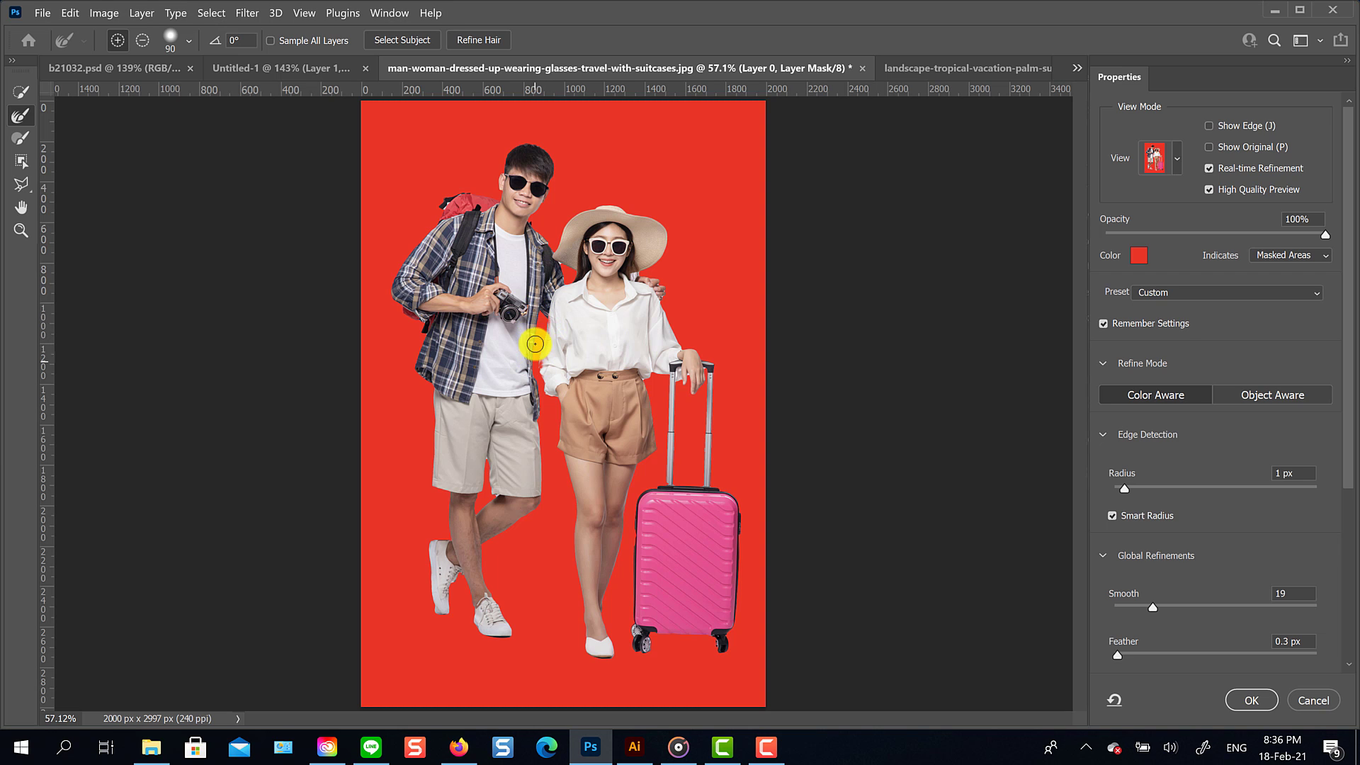
click(20, 138)
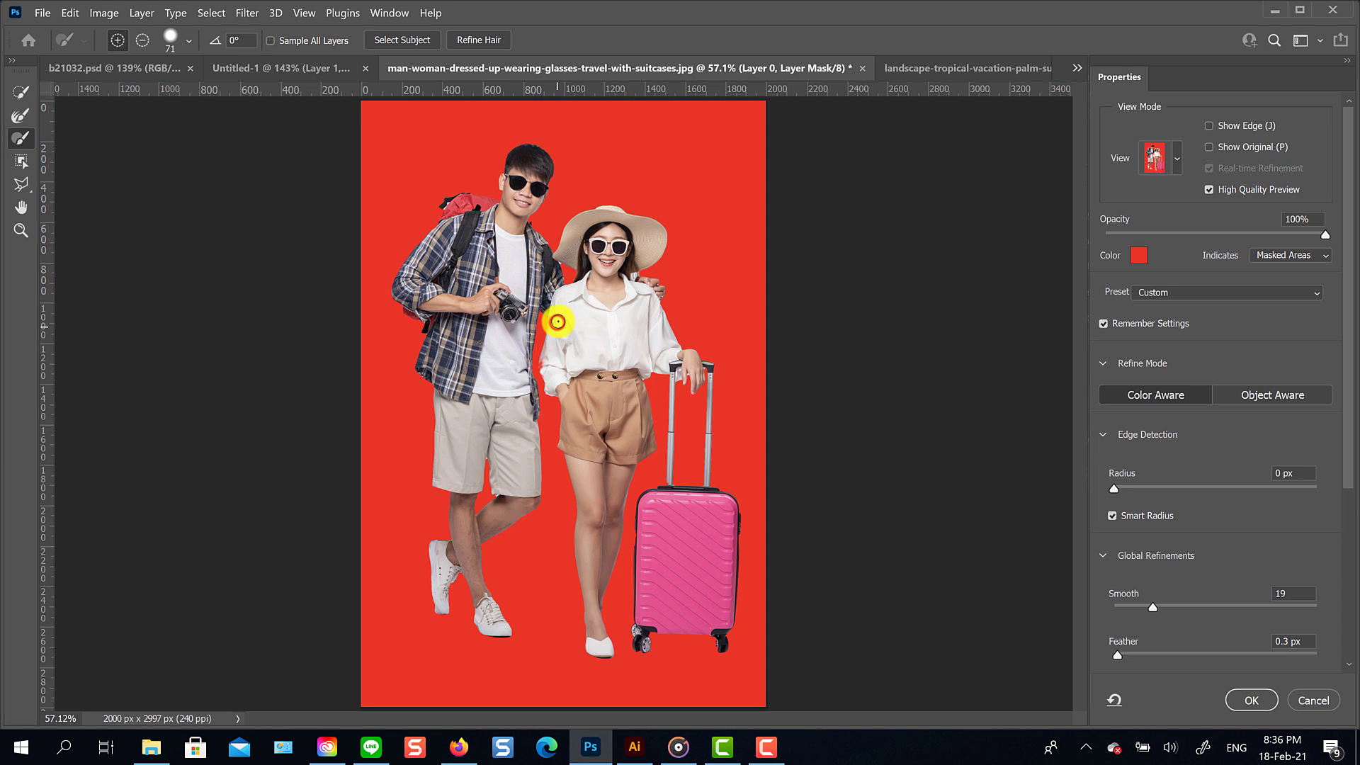
mouse_move(556, 324)
mouse_down()
mouse_move(548, 356)
mouse_move(598, 373)
mouse_move(598, 392)
mouse_move(598, 371)
mouse_move(598, 395)
mouse_move(609, 377)
mouse_move(598, 373)
mouse_move(600, 391)
mouse_up()
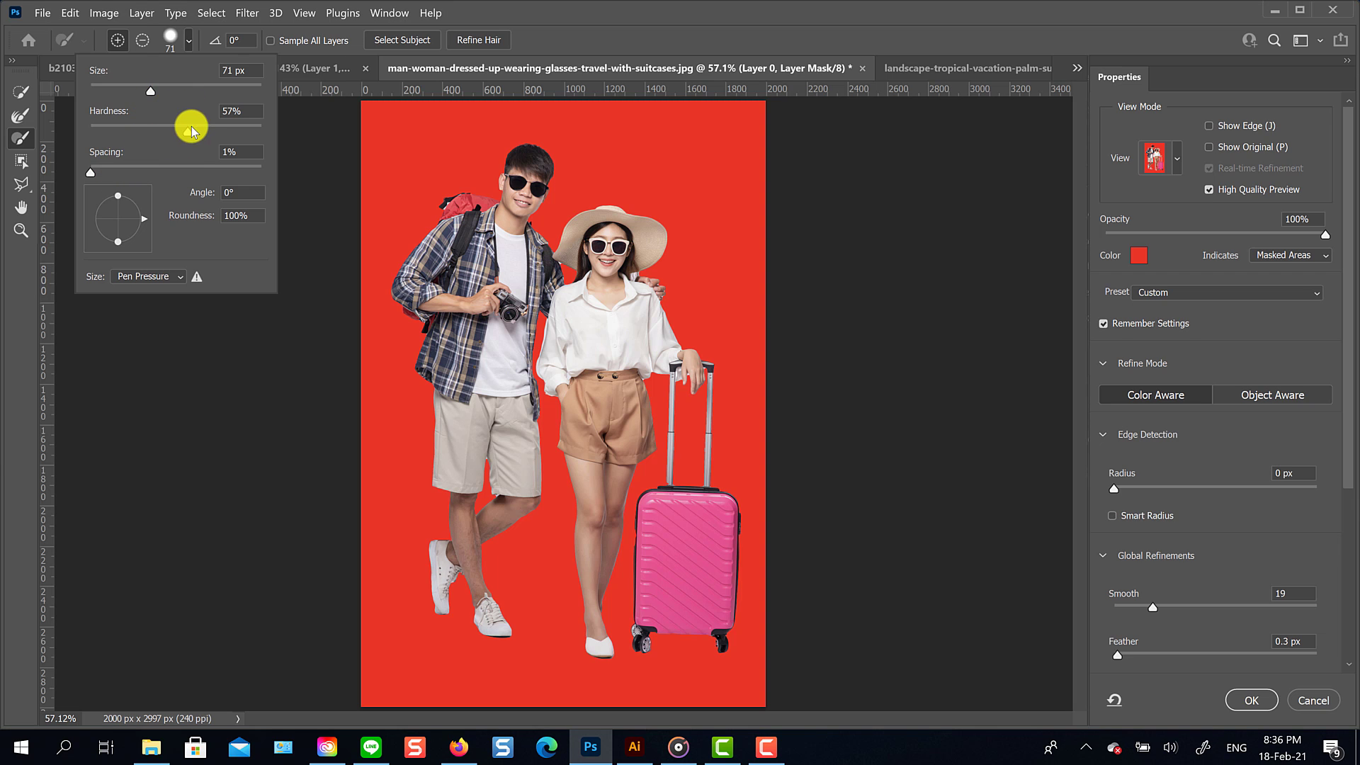
Step: Set the mask brush hardness to 87% and continue refining the cut-out edges between the man's shirt and the woman's sleeve and shoulder
drag(197, 134, 227, 138)
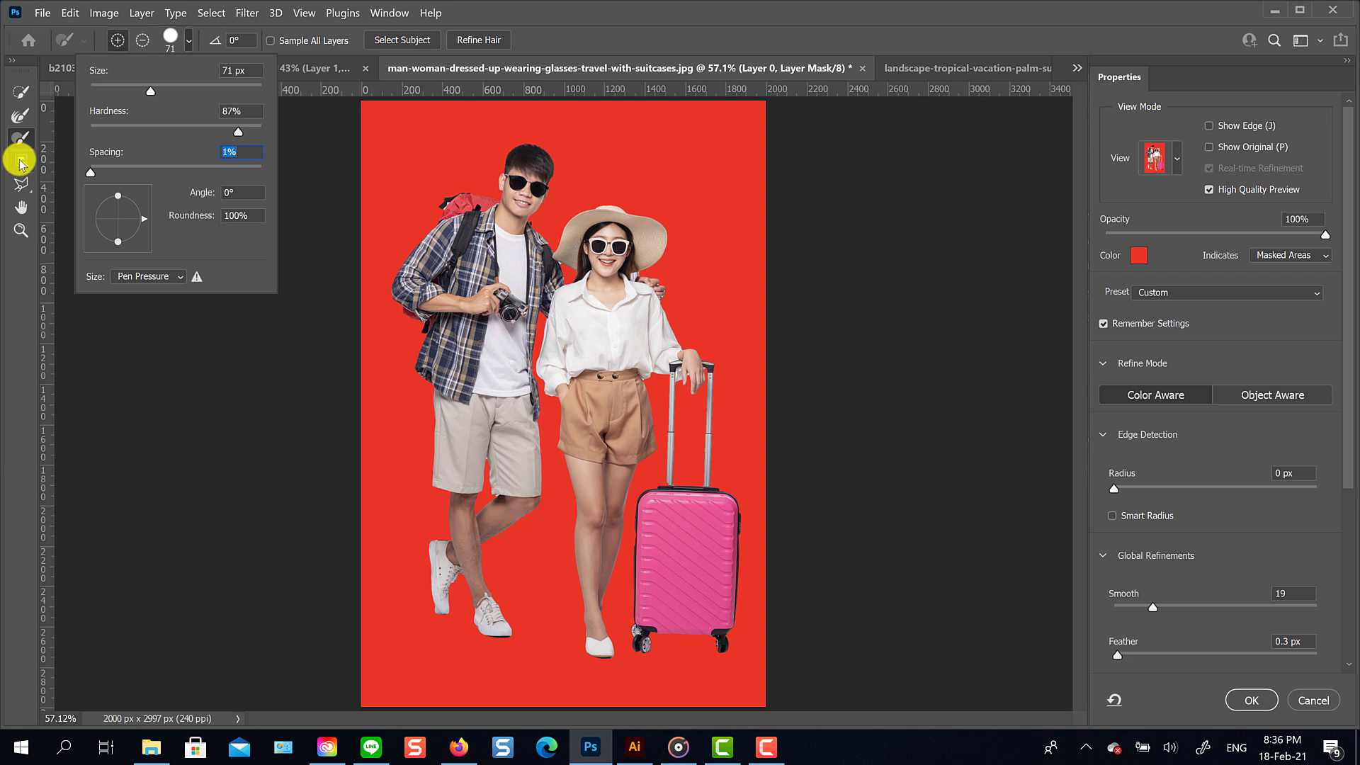
click(21, 119)
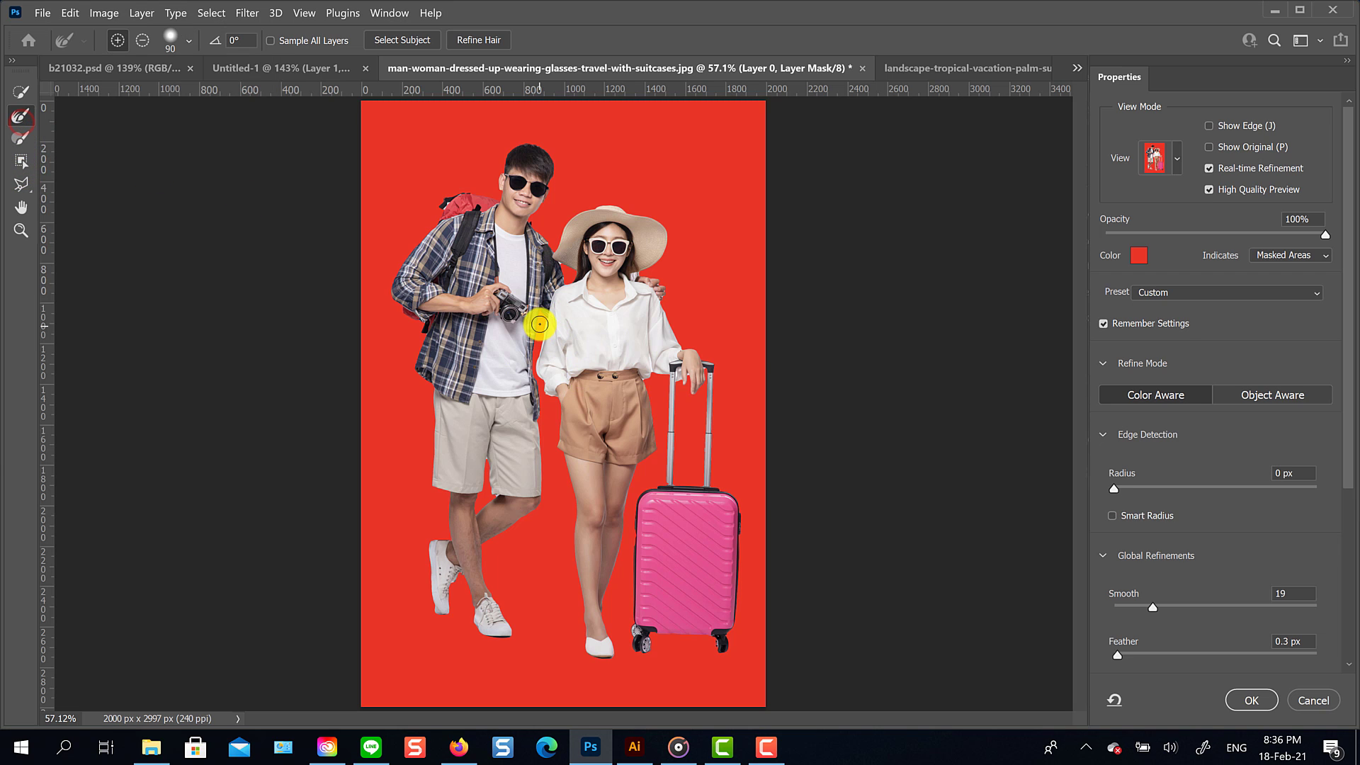
drag(539, 321, 530, 321)
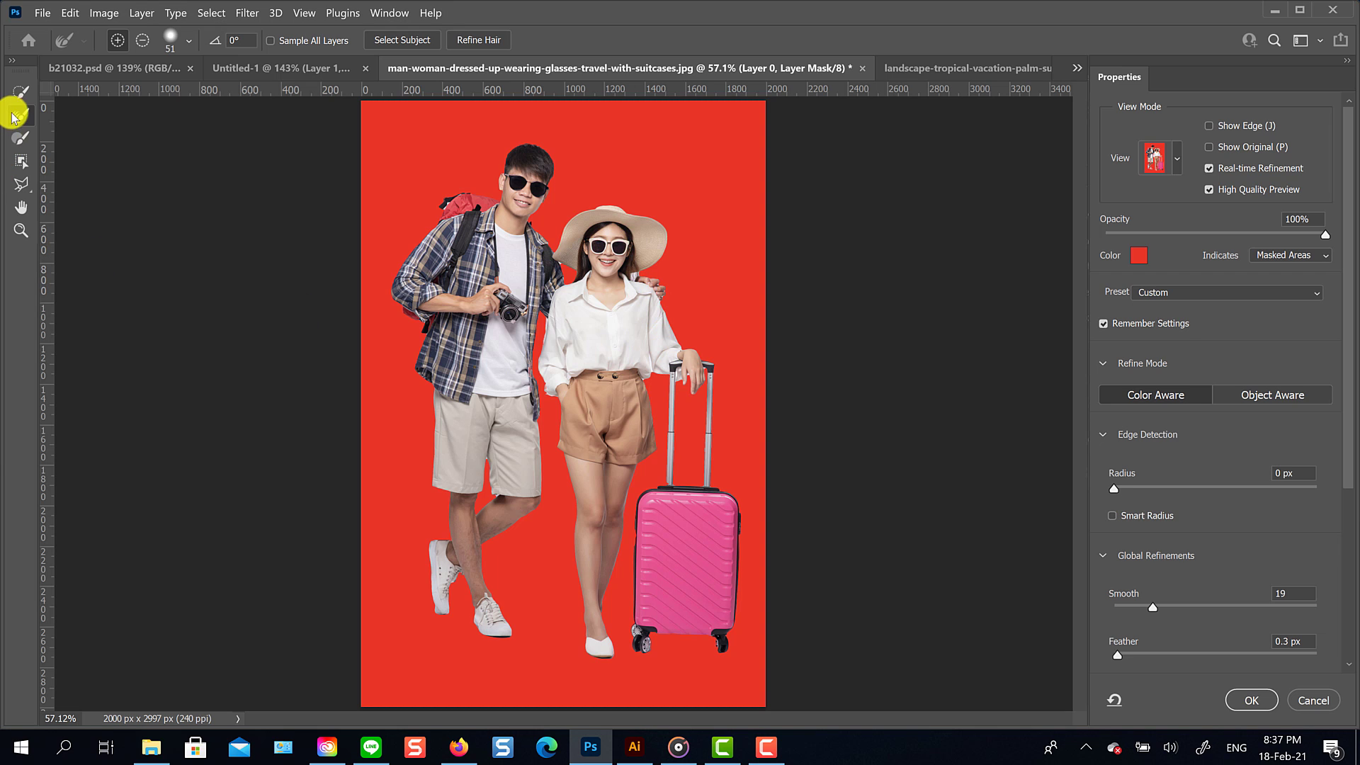
click(19, 137)
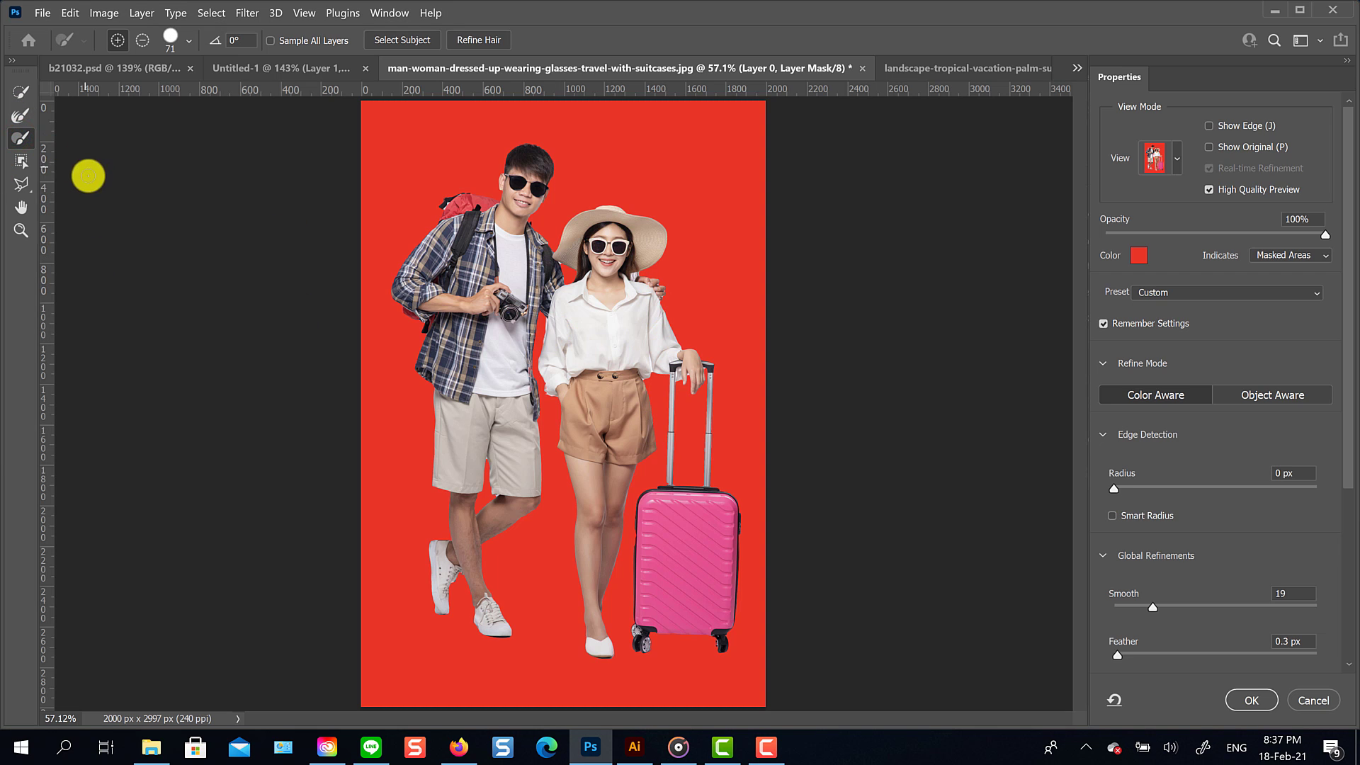
click(17, 118)
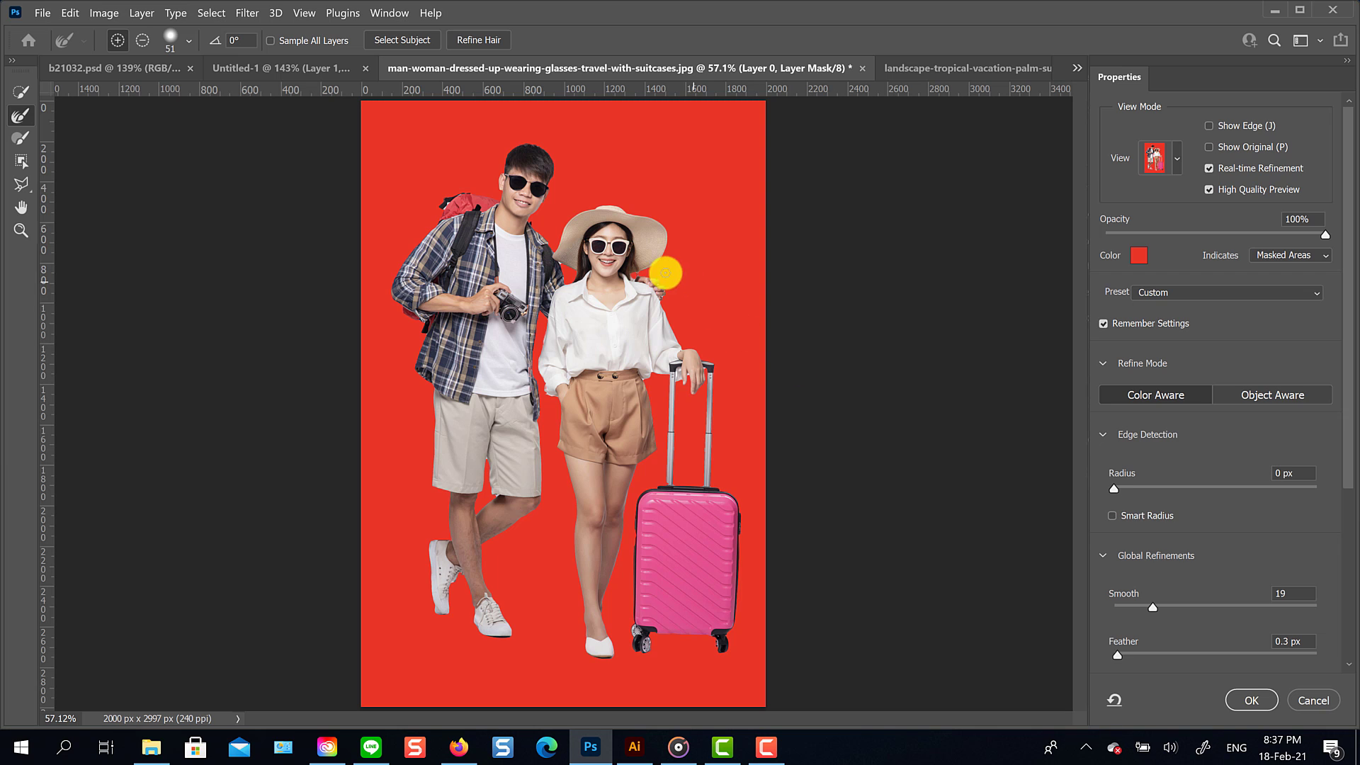
click(560, 265)
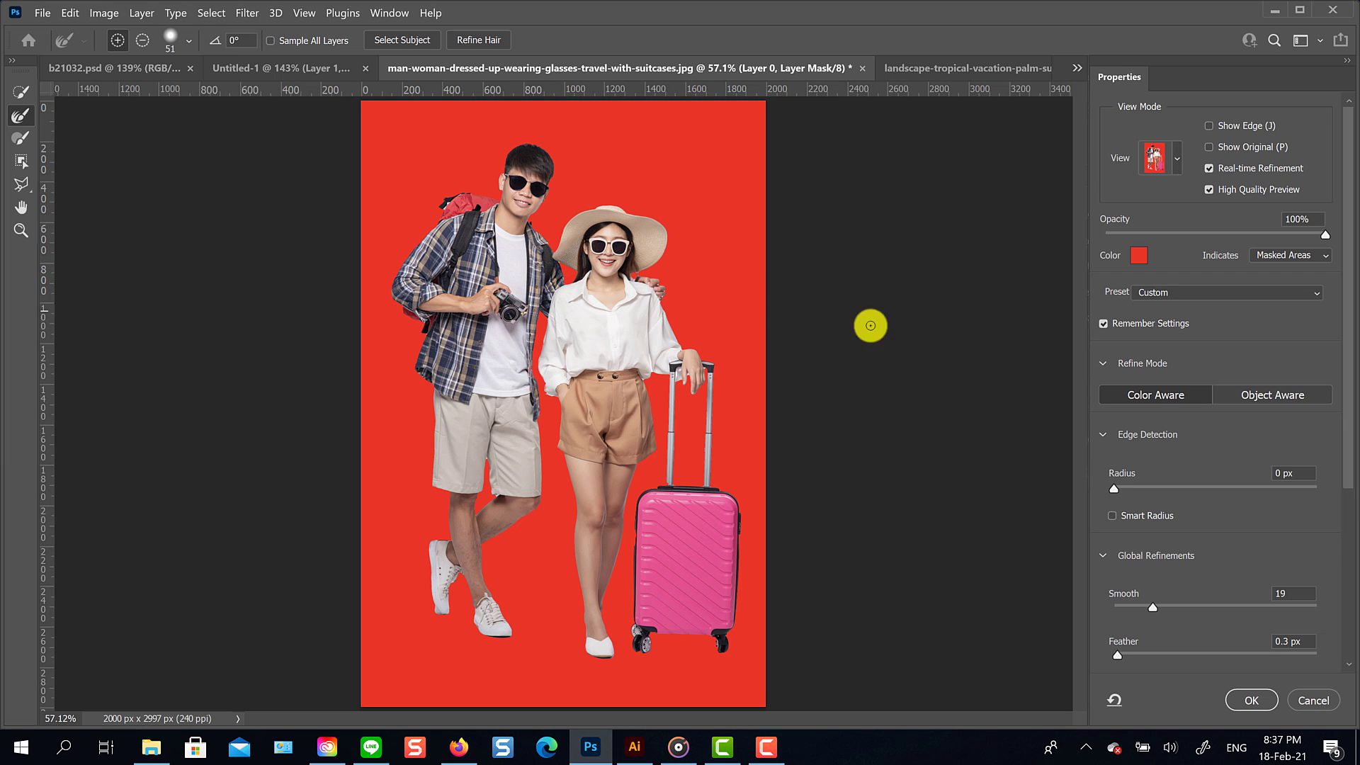
Step: Set Smooth to 6, switch the mask brush to subtract mode, and output the refined cut-out as a new layer with a mask
scroll(1178, 586, down, 1)
click(1149, 565)
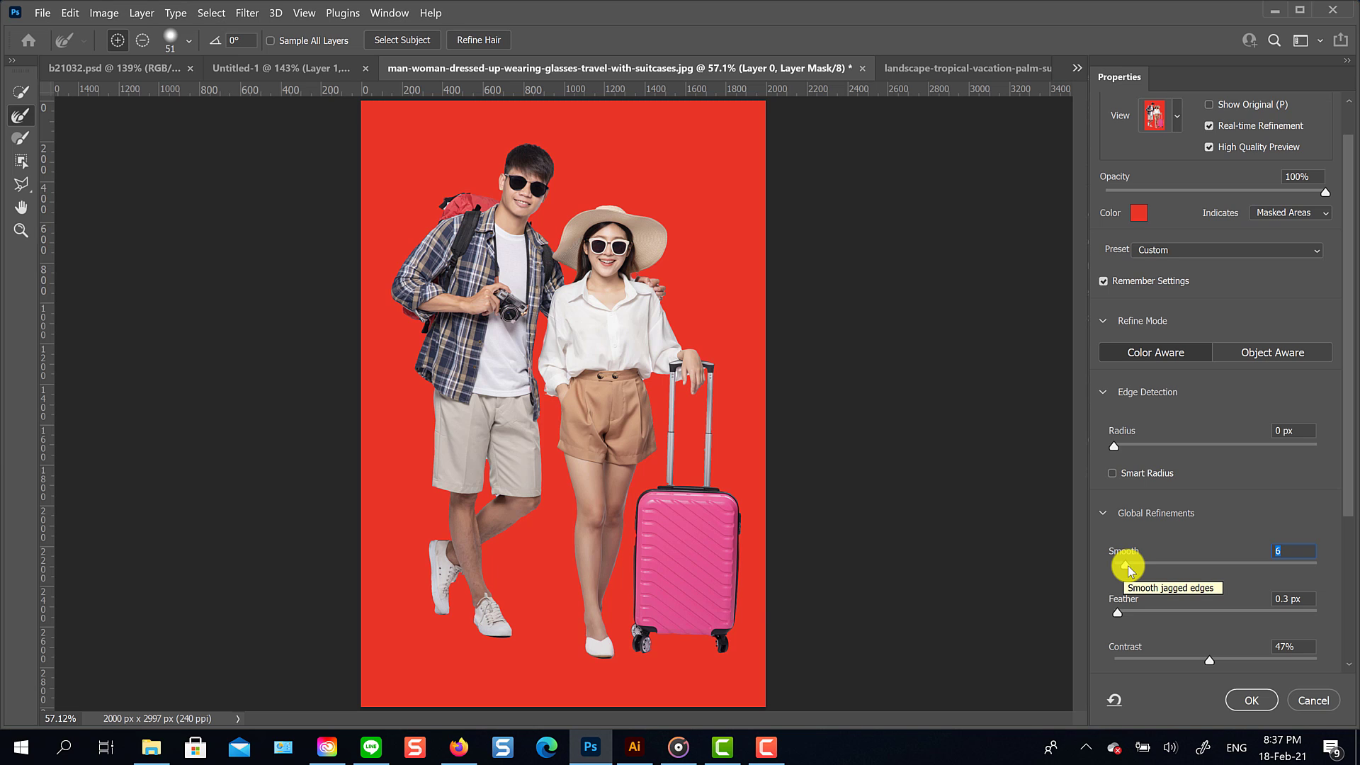
click(25, 141)
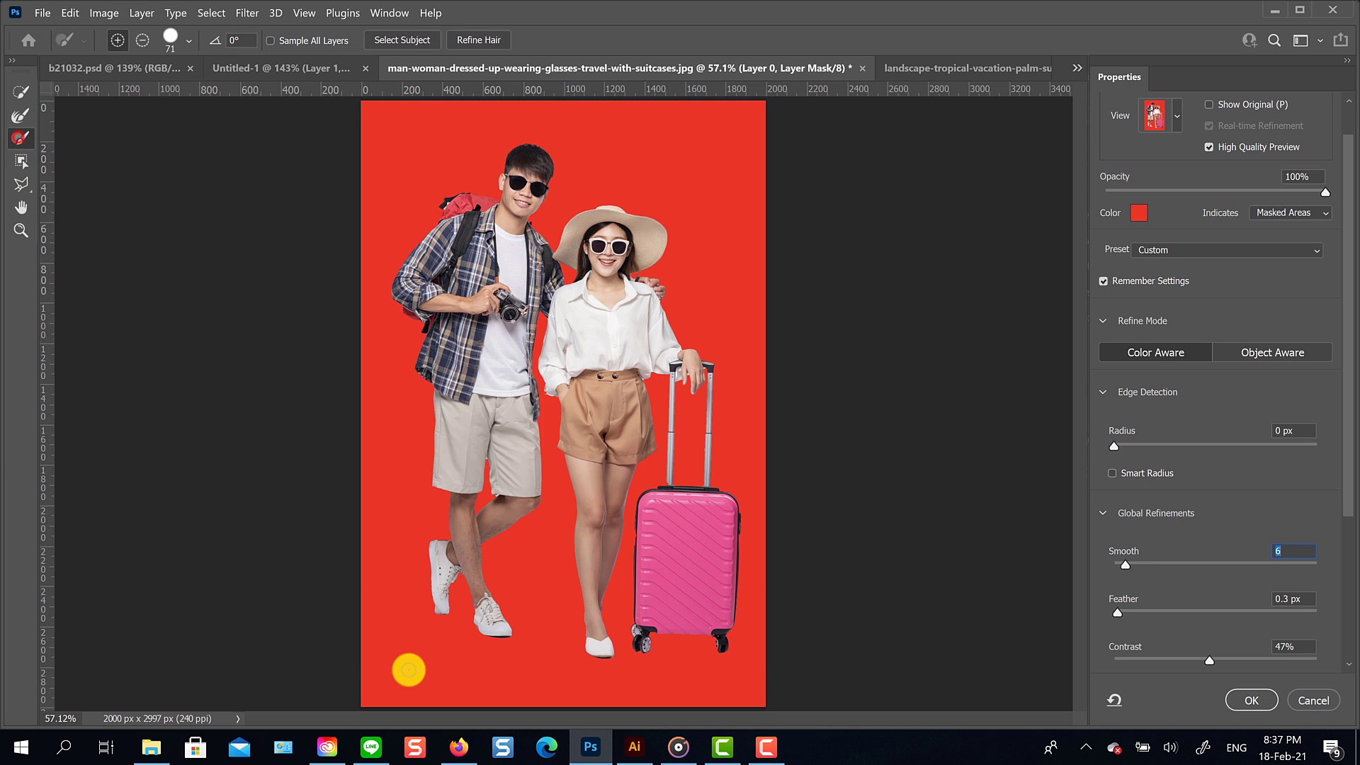
key(alt)
key(alt)
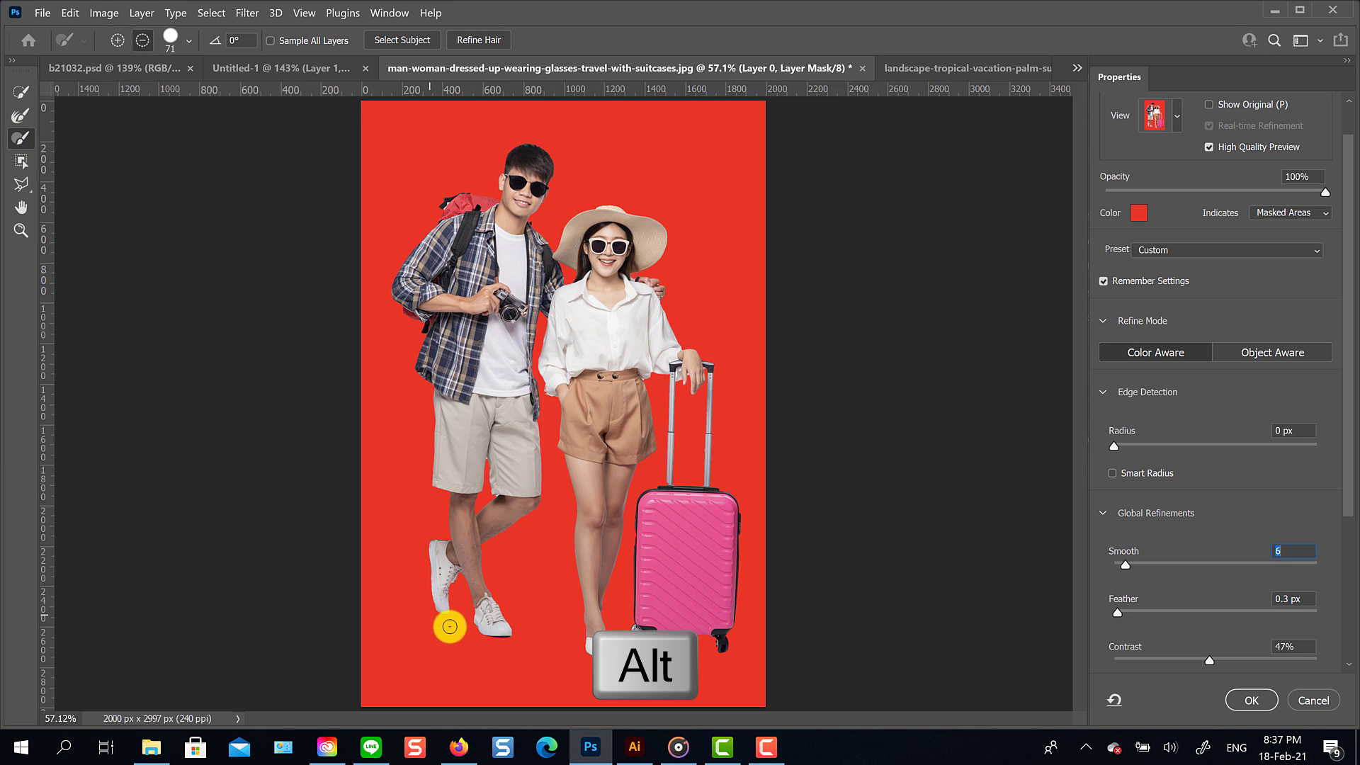
click(143, 43)
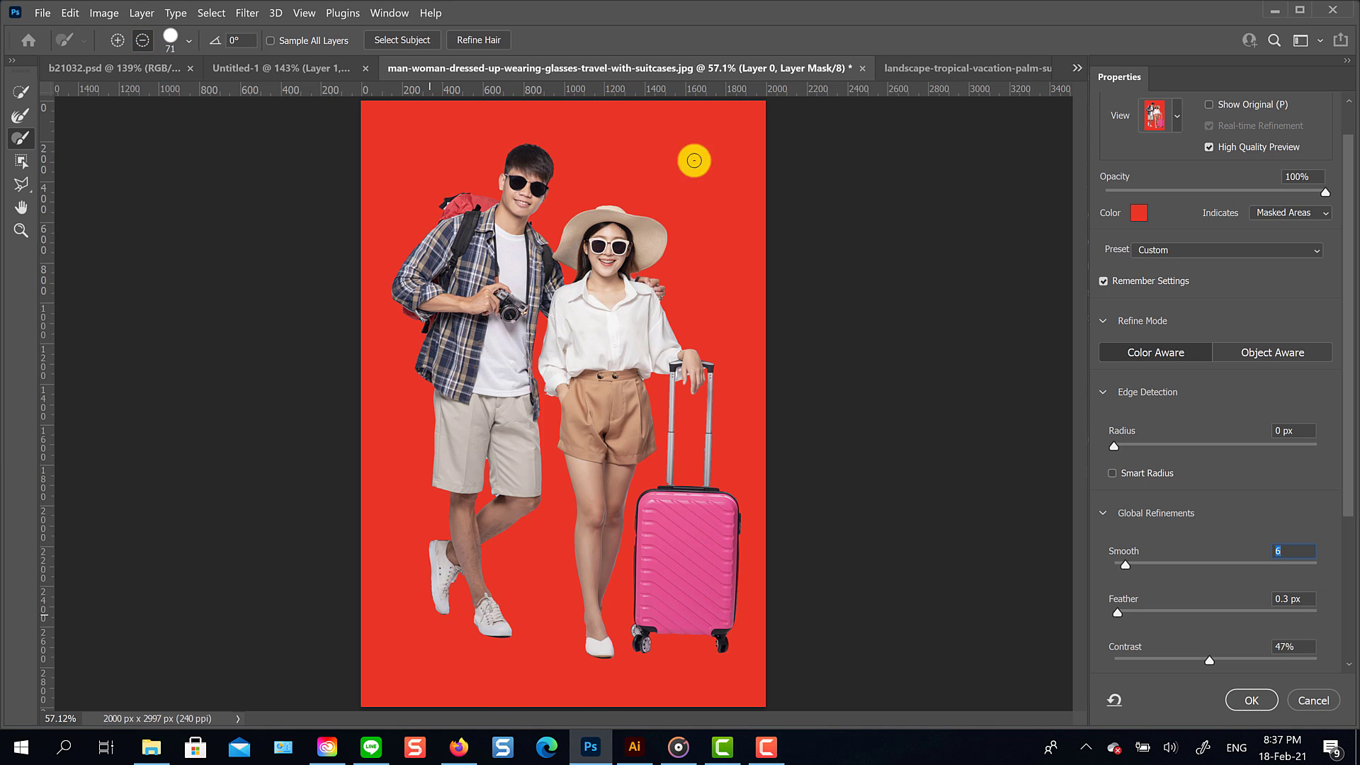
click(1248, 701)
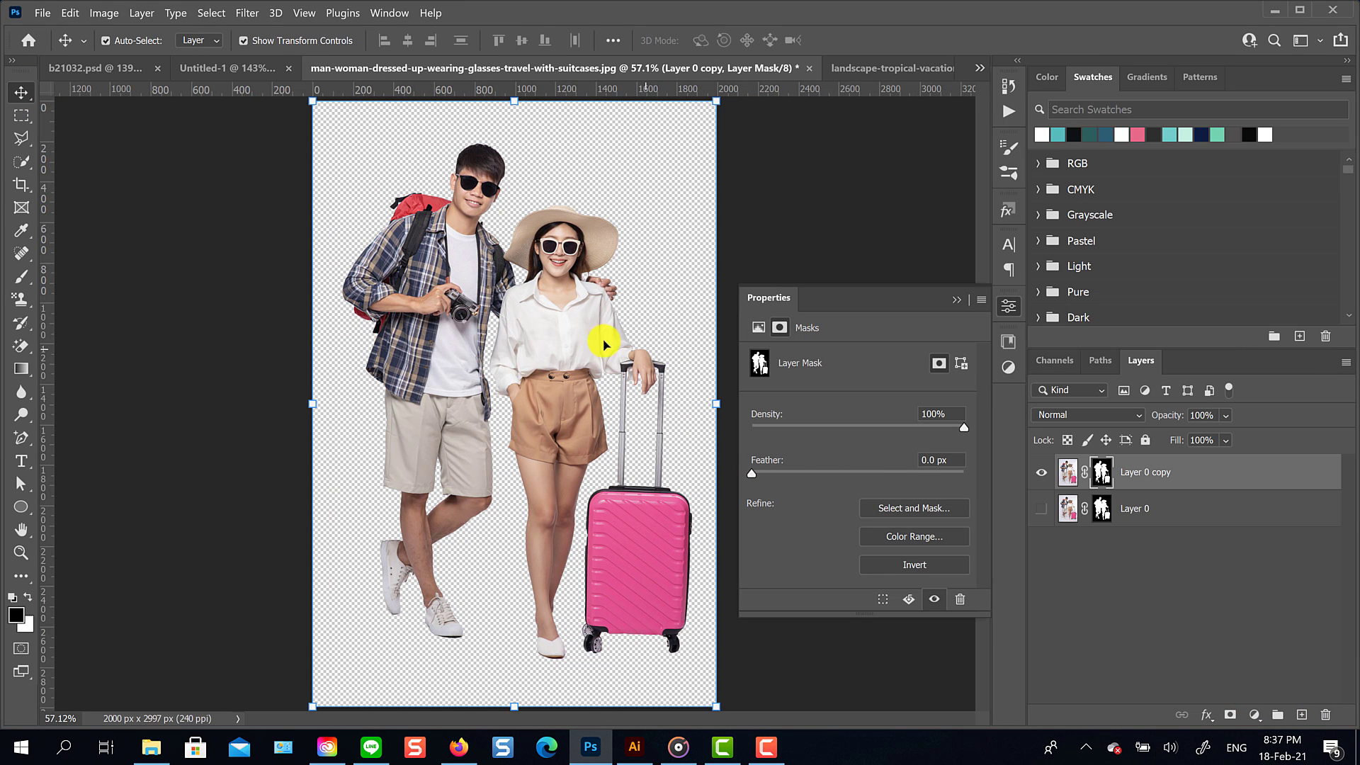
Step: Copy the cut-out couple into the Untitled-1 design, scale it to about 37%, and place it over the lower-left part of the canvas
drag(314, 166, 496, 419)
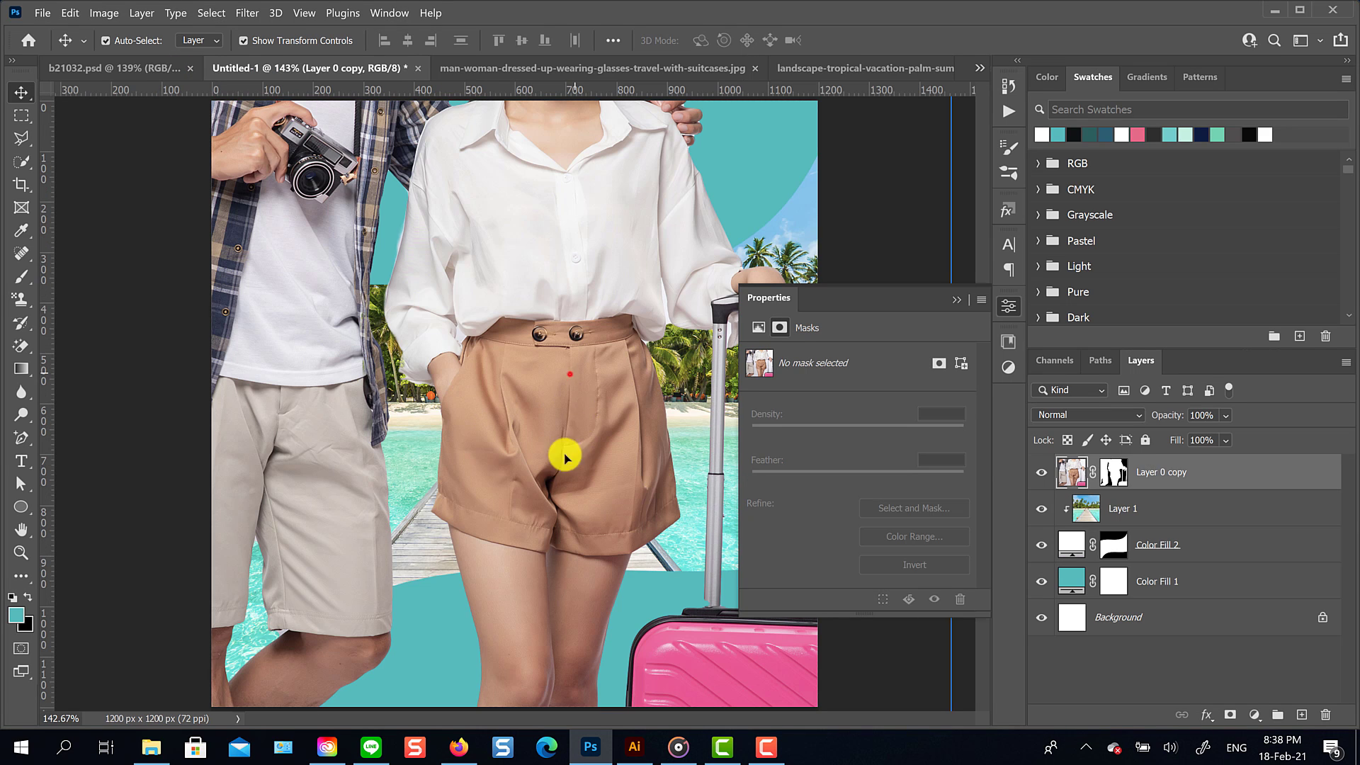
drag(564, 457, 284, 542)
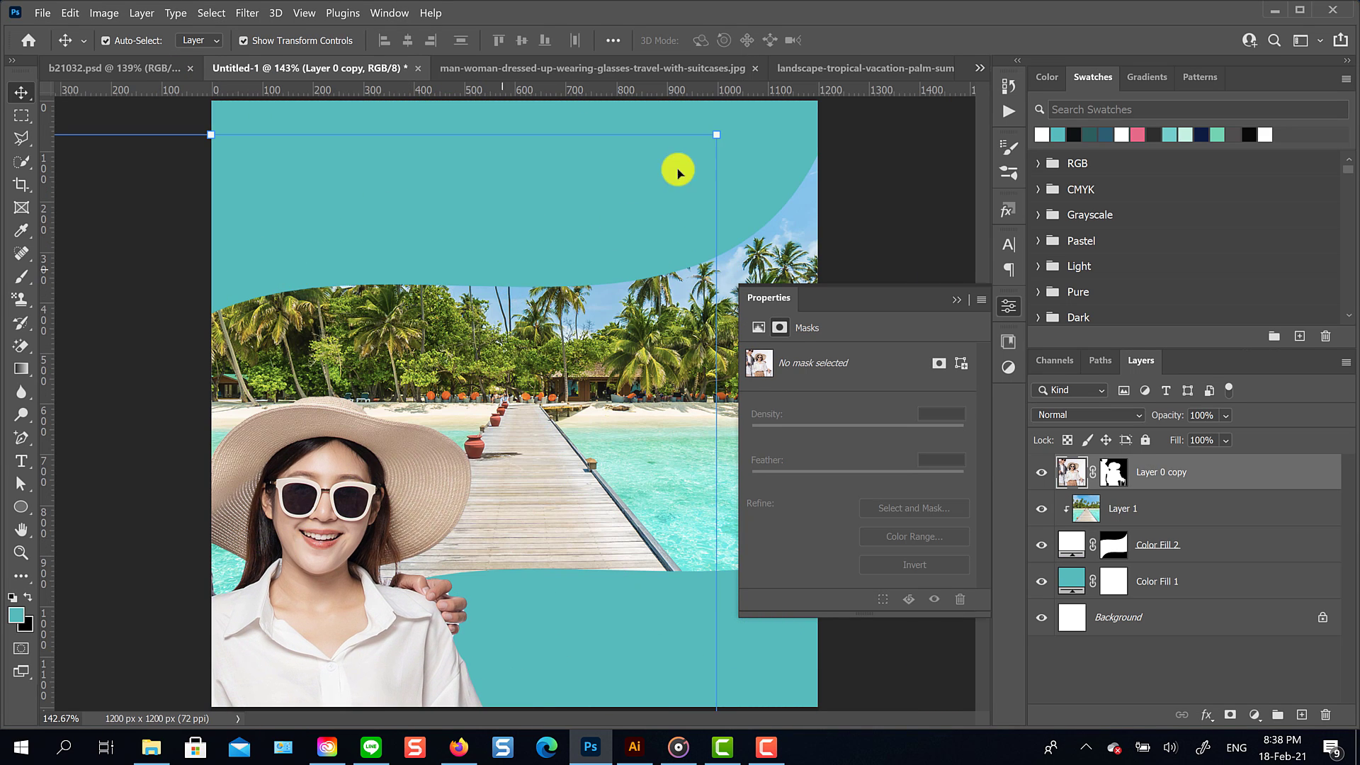
drag(709, 144, 595, 301)
drag(472, 569, 447, 465)
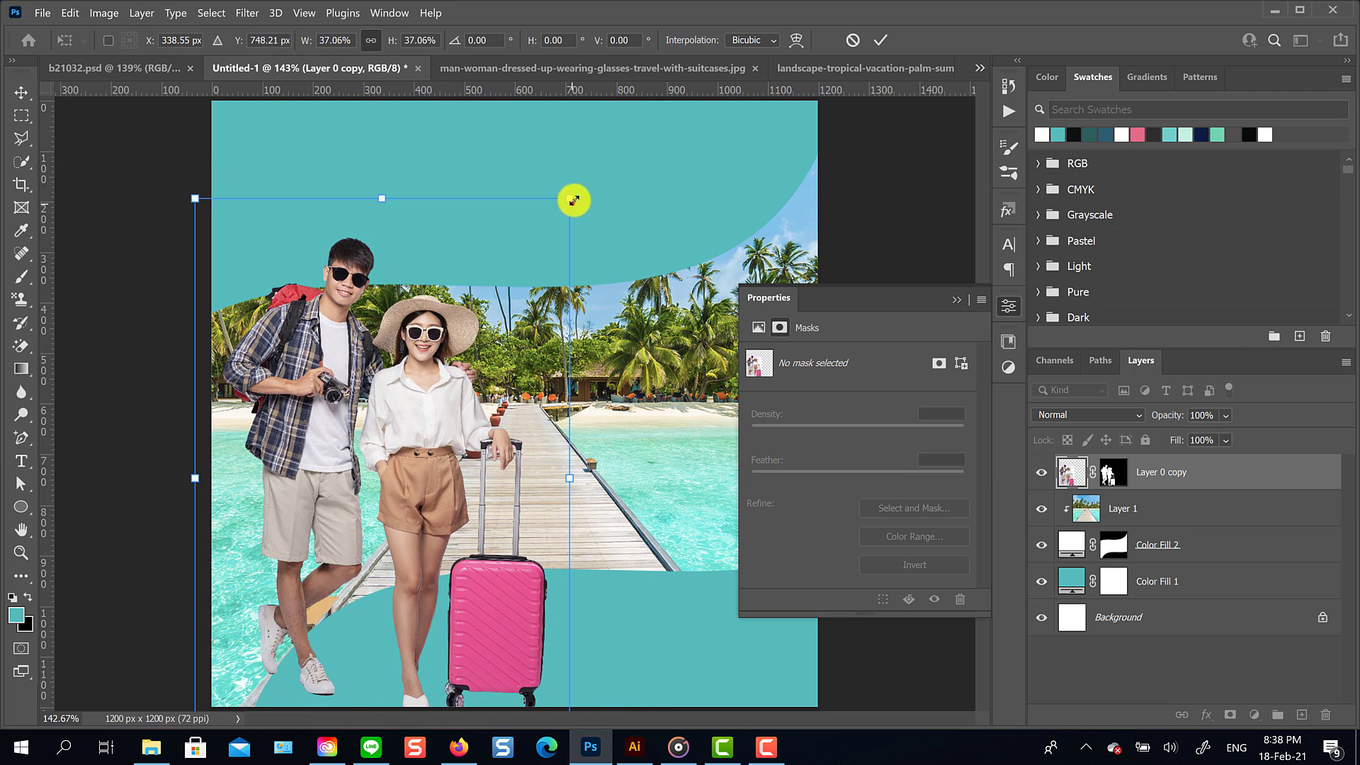
drag(574, 200, 572, 193)
click(879, 40)
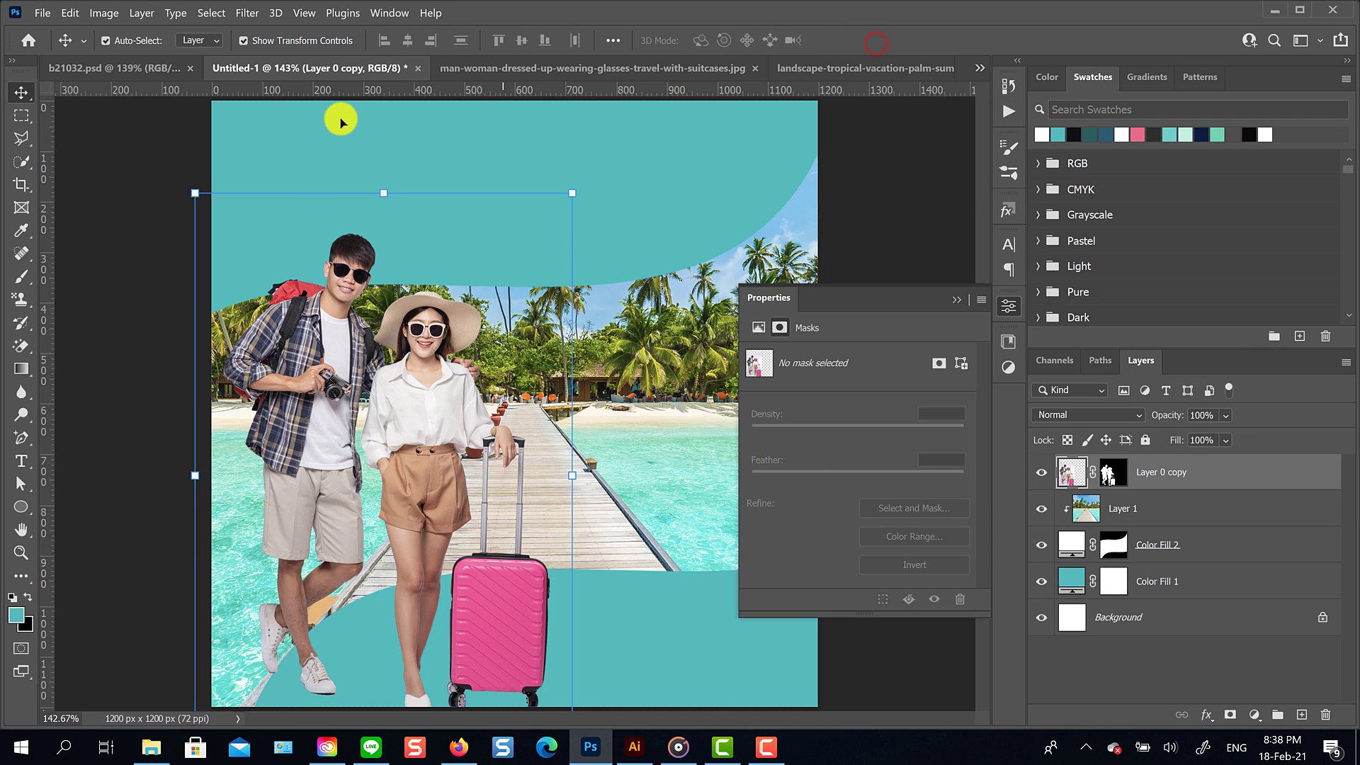
Step: Close the couple photo and the landscape-tropical-vacation-palm-summer.jpg photo without saving, and collapse the mask properties
click(606, 68)
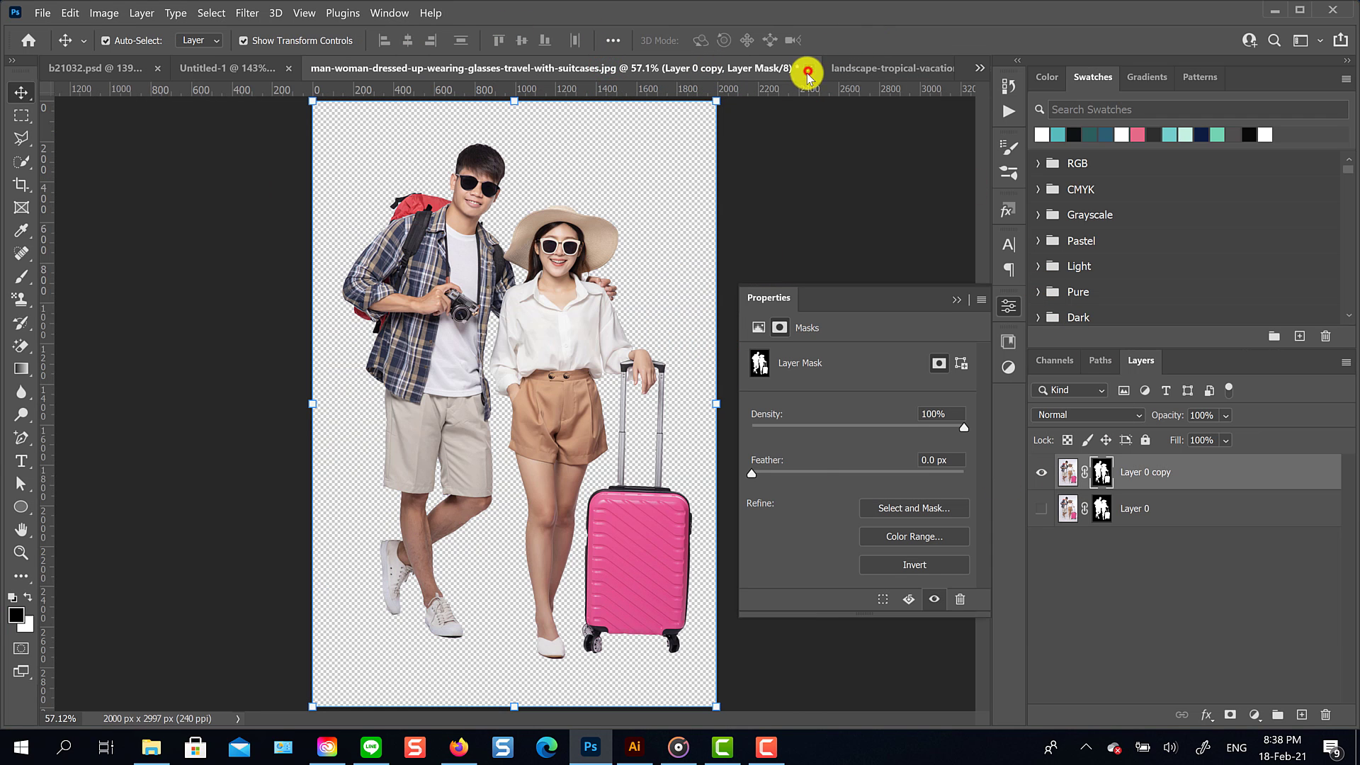
click(808, 71)
click(785, 314)
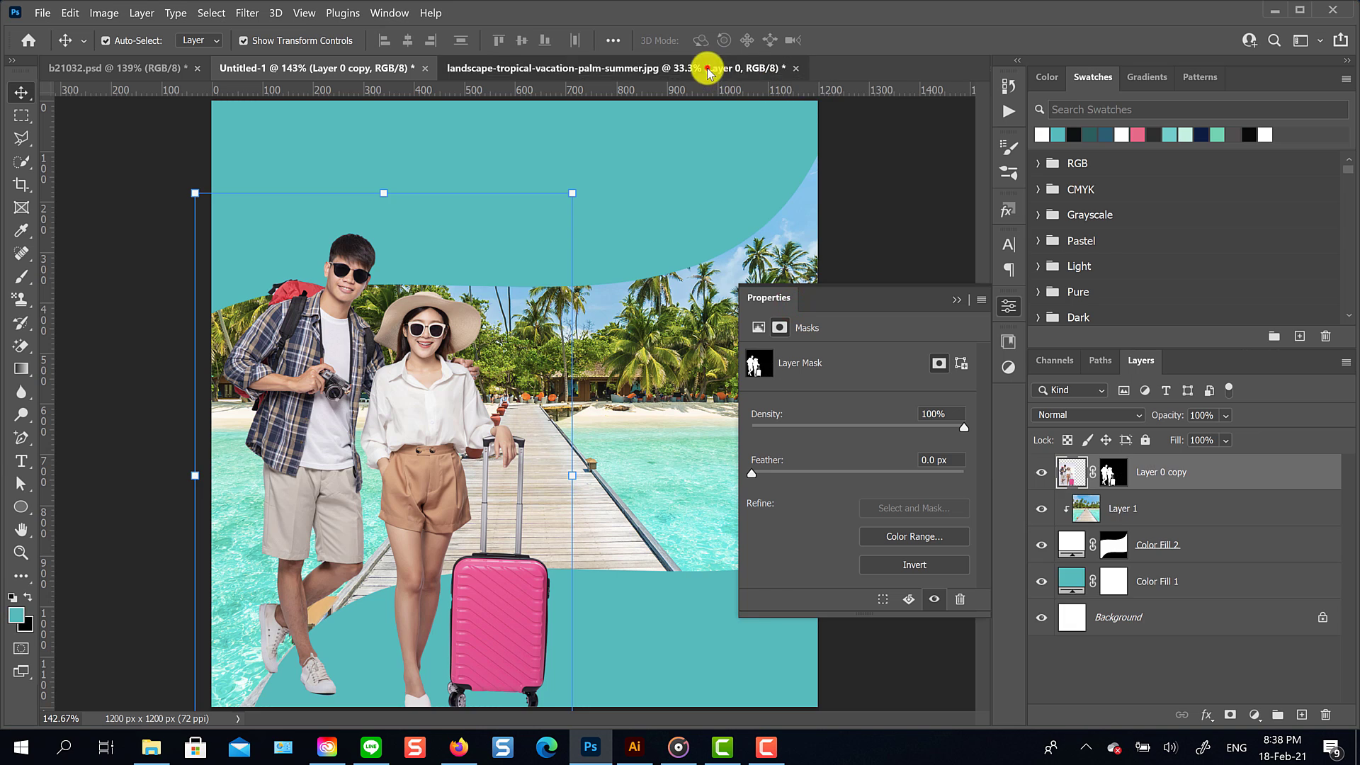
click(709, 71)
click(795, 68)
click(786, 314)
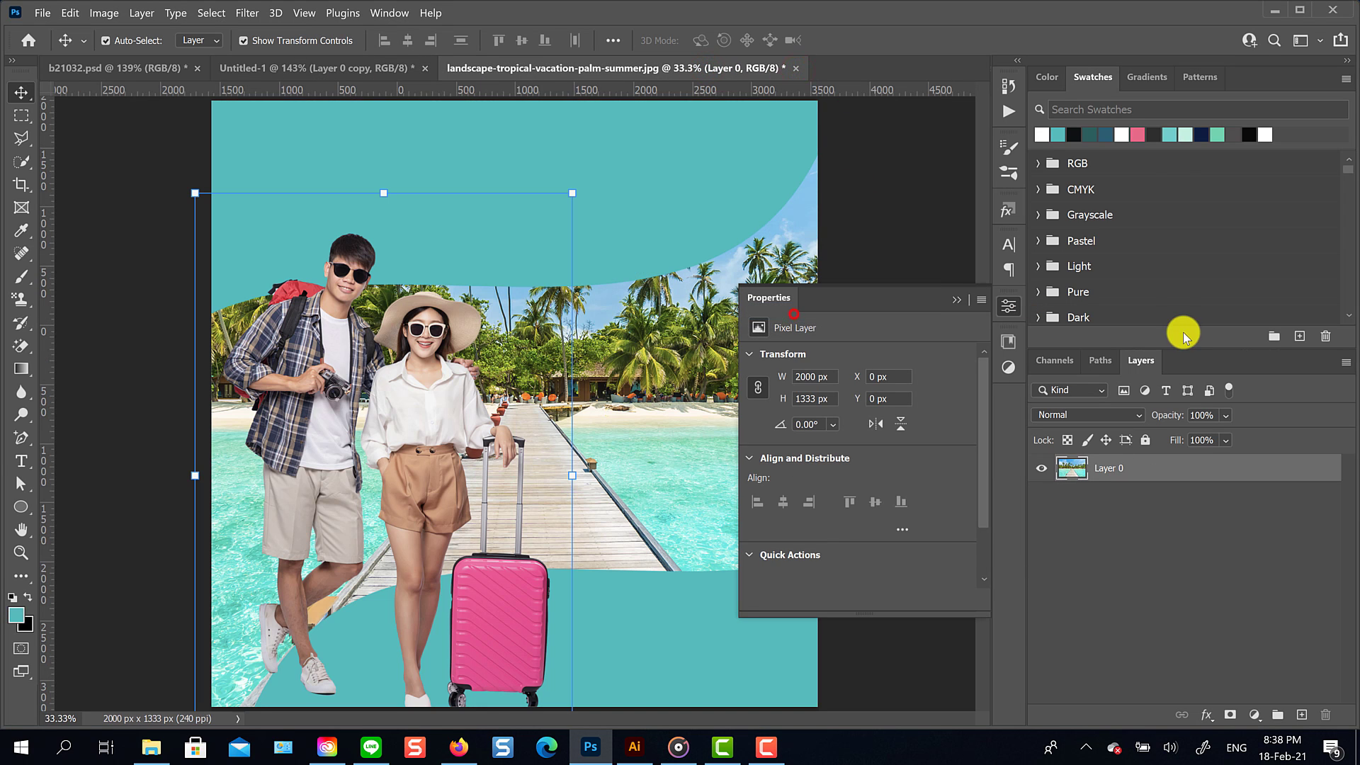
click(956, 299)
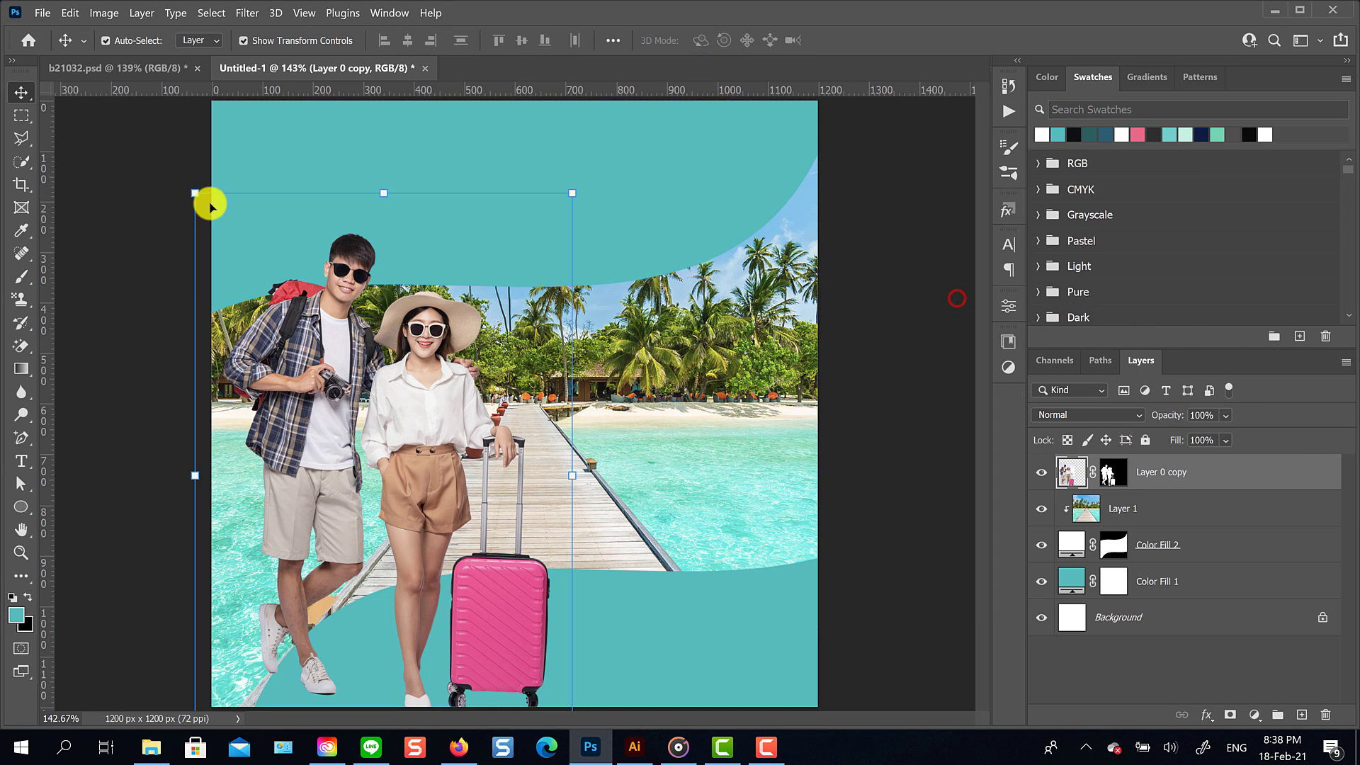
Step: Arrange Untitled-1 and b21032.psd side by side in a 2-up vertical layout, with both documents at 100% zoom
click(390, 12)
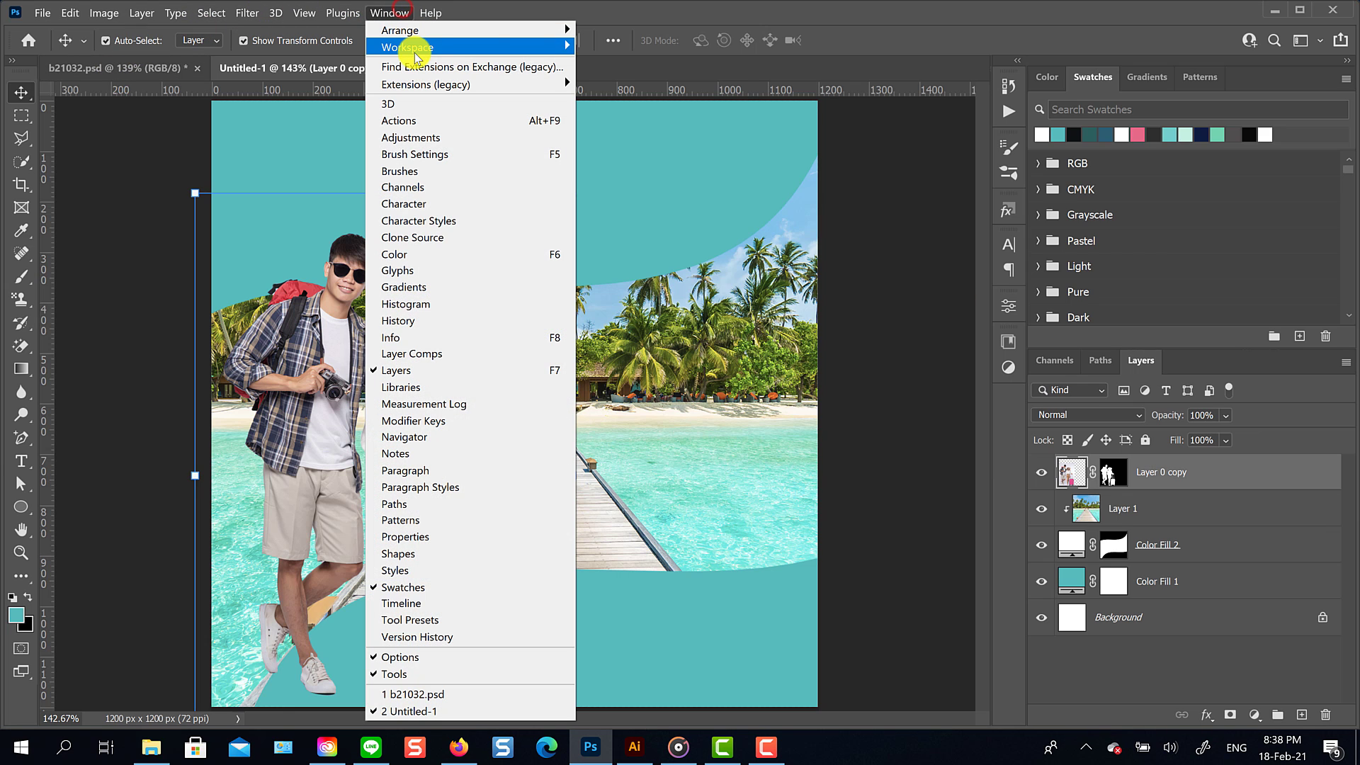
mouse_move(414, 50)
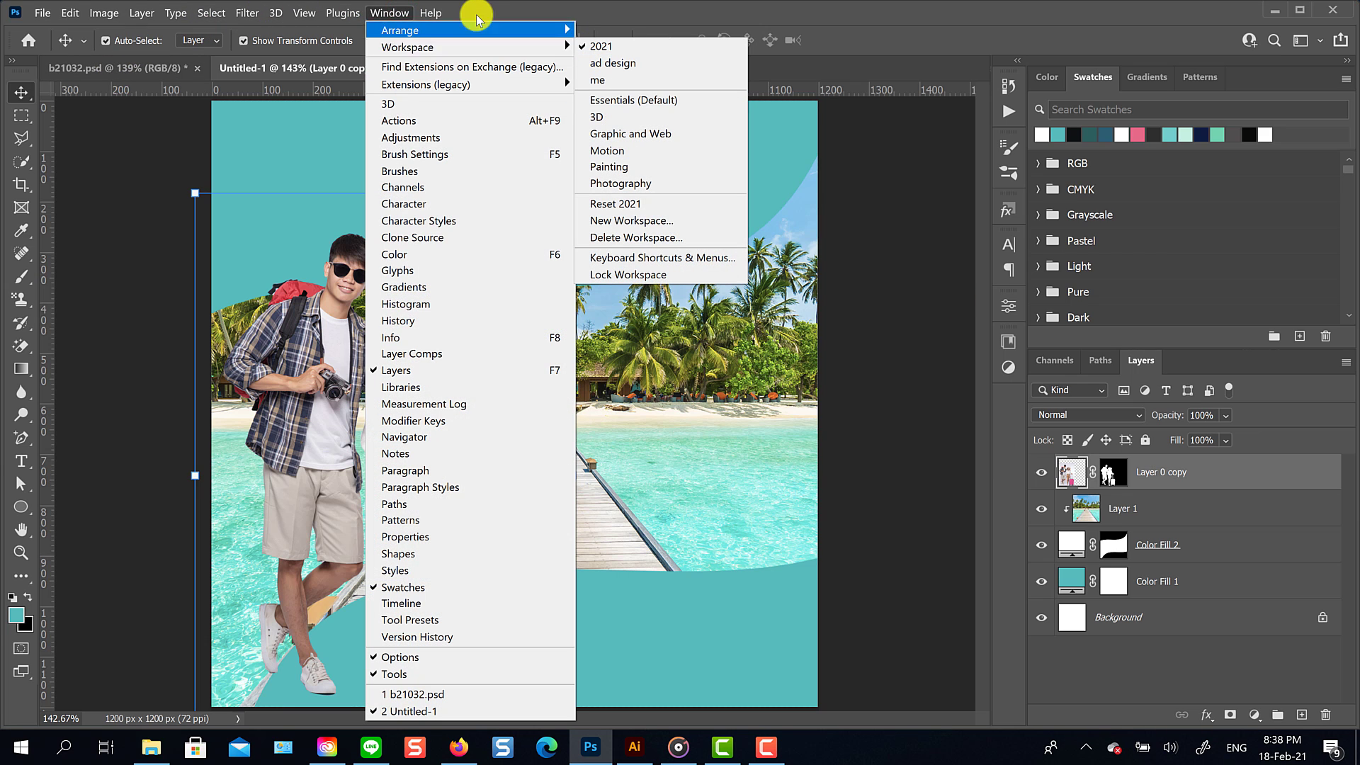
mouse_move(495, 29)
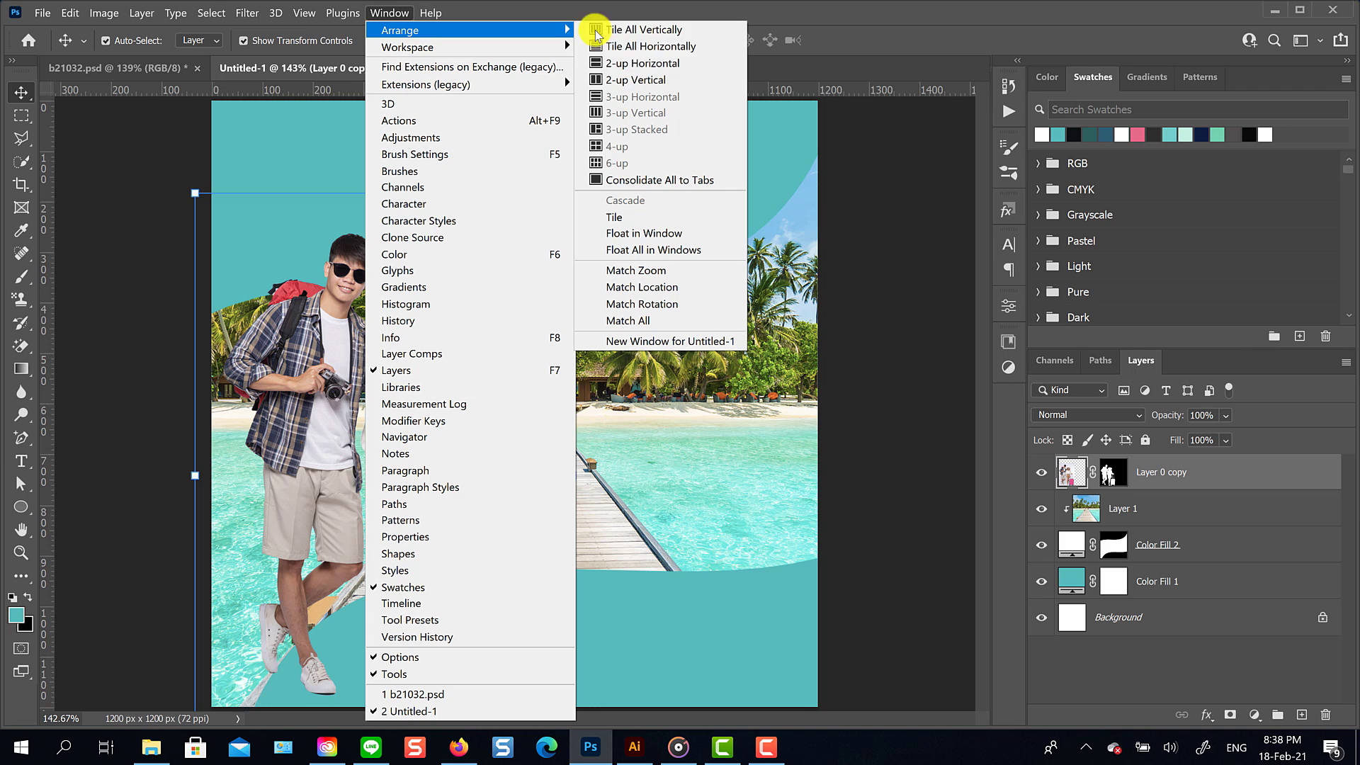
click(642, 74)
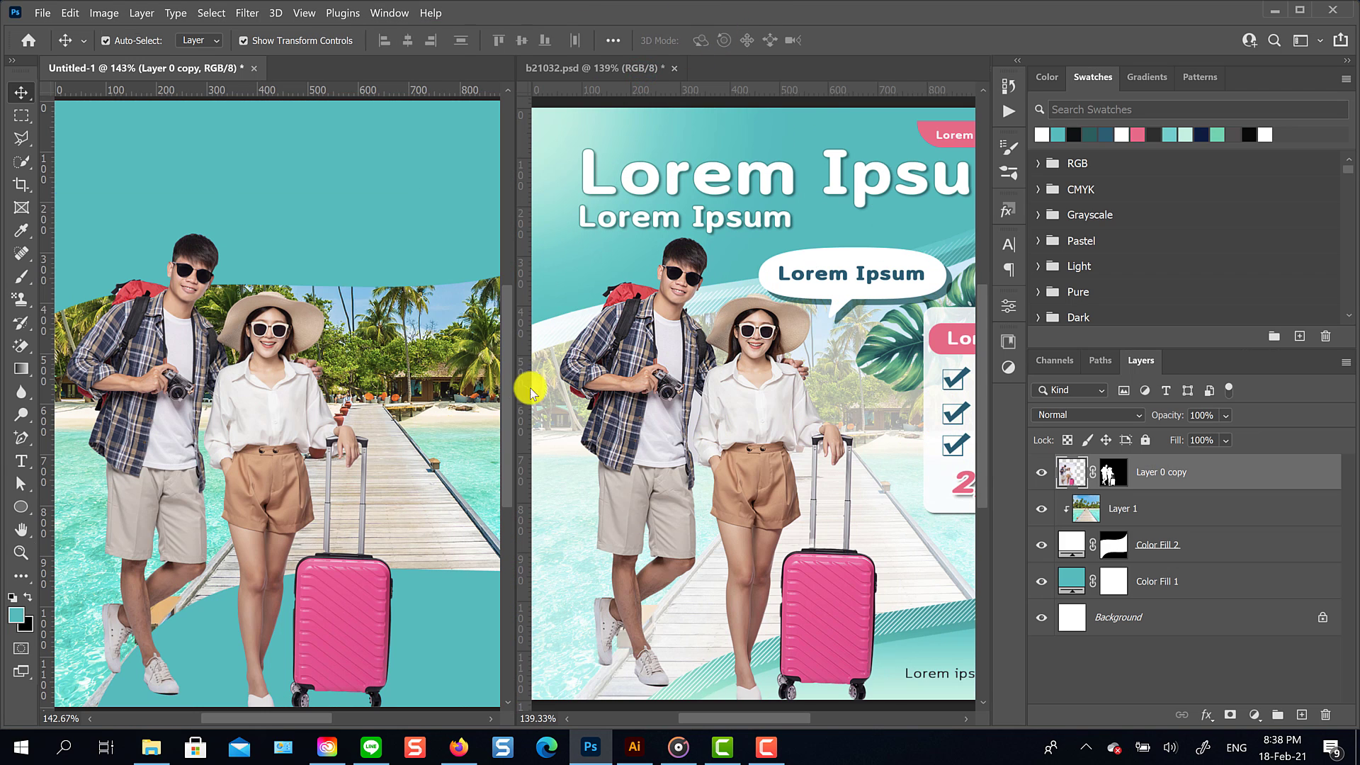
key(z)
alt+click(486, 355)
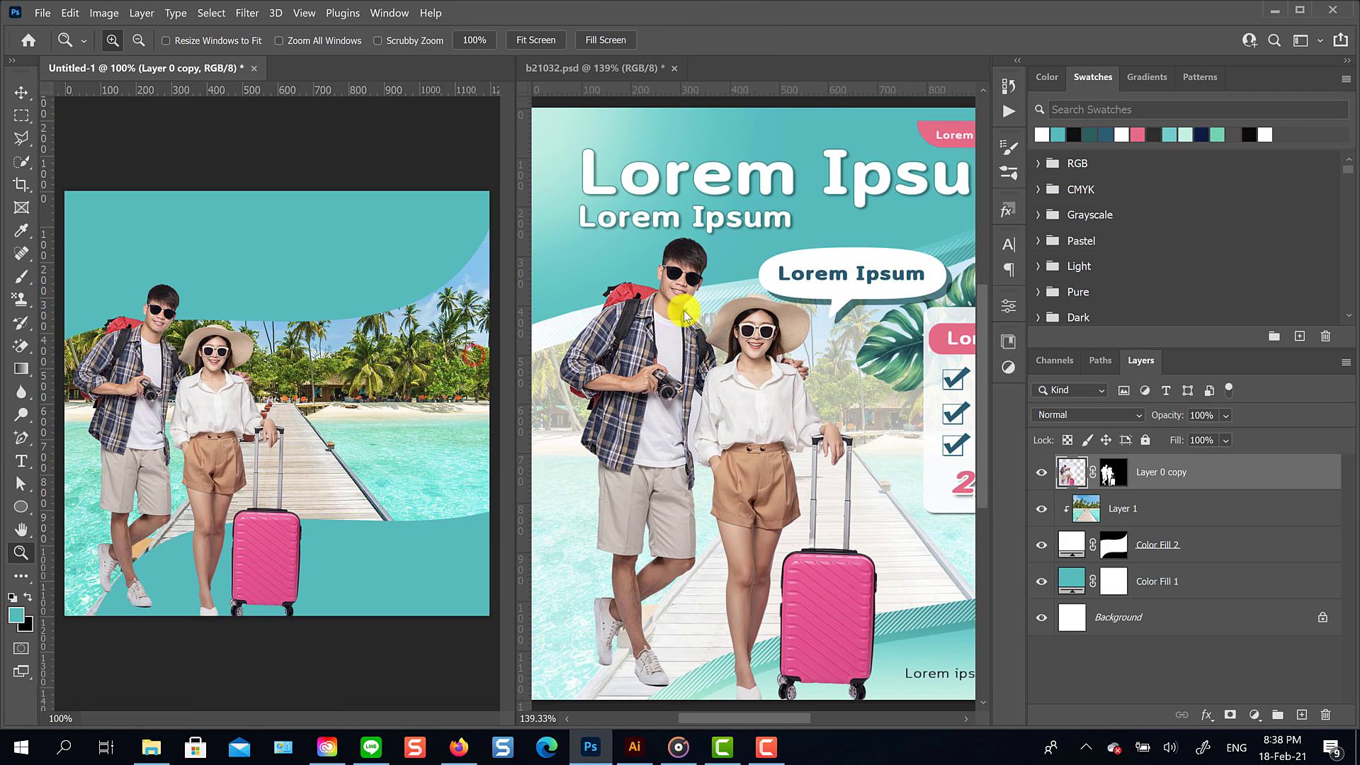
click(22, 93)
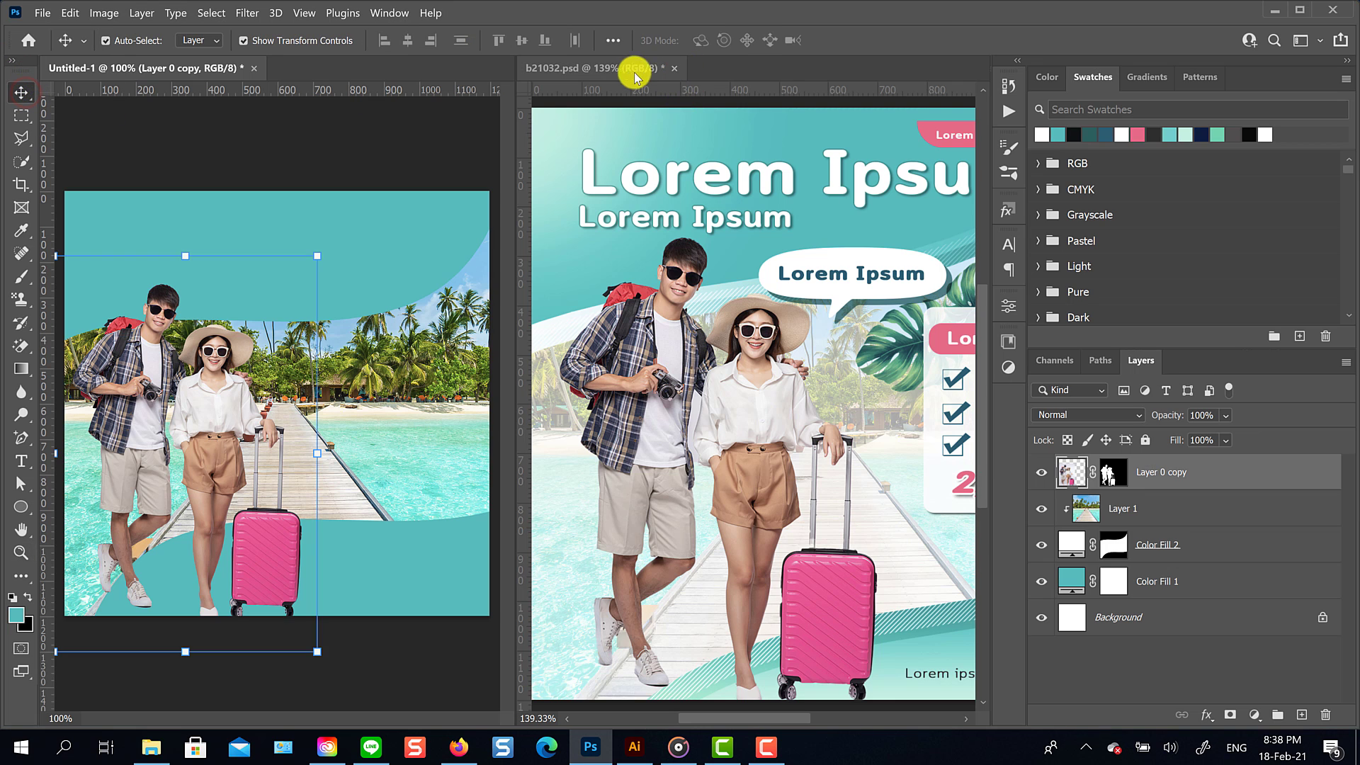
click(613, 68)
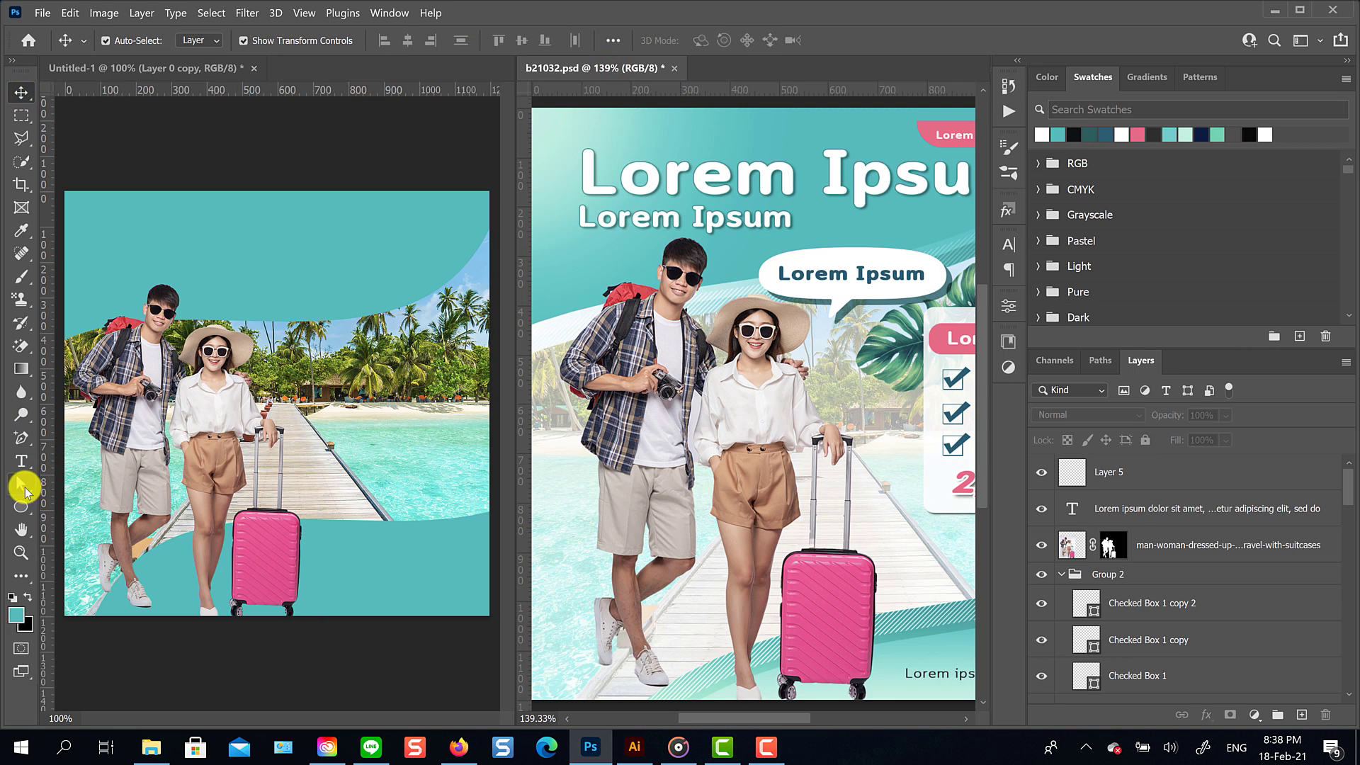
click(20, 552)
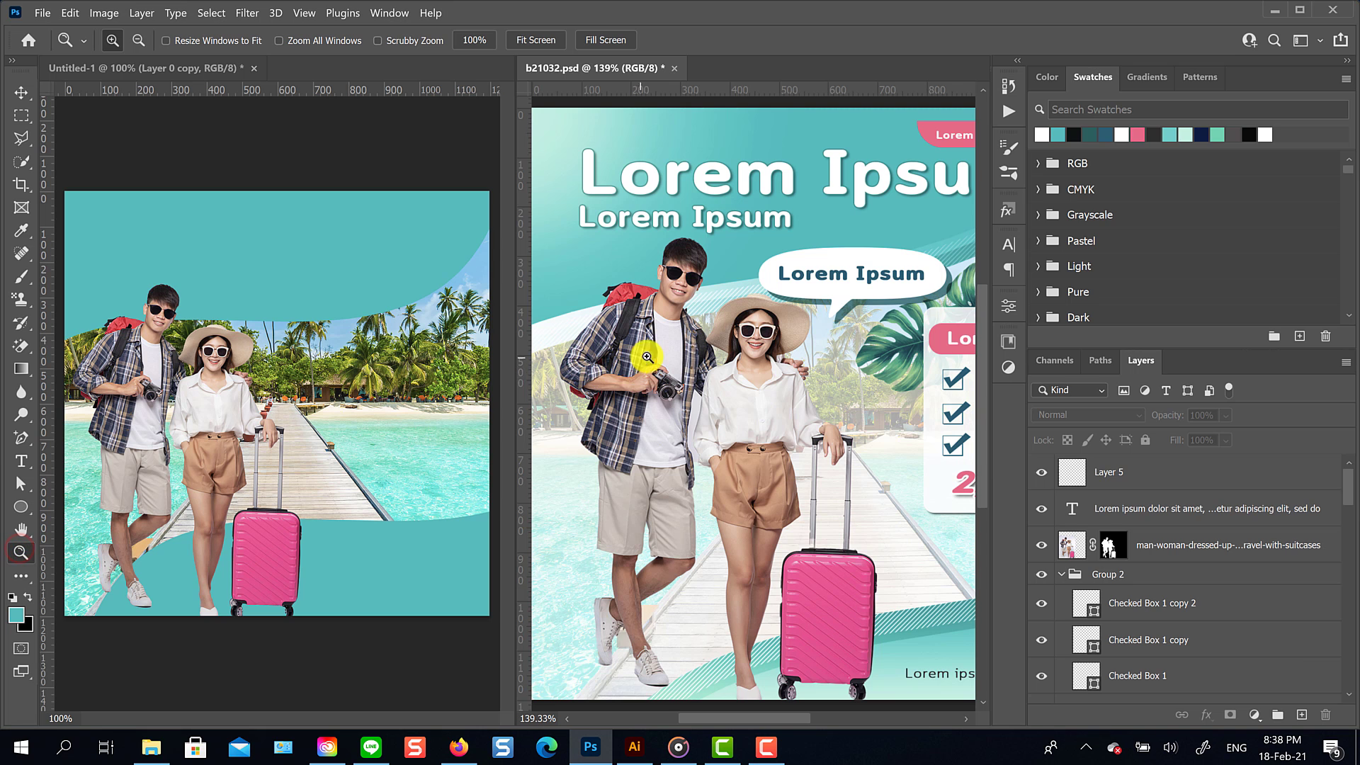
alt+click(687, 345)
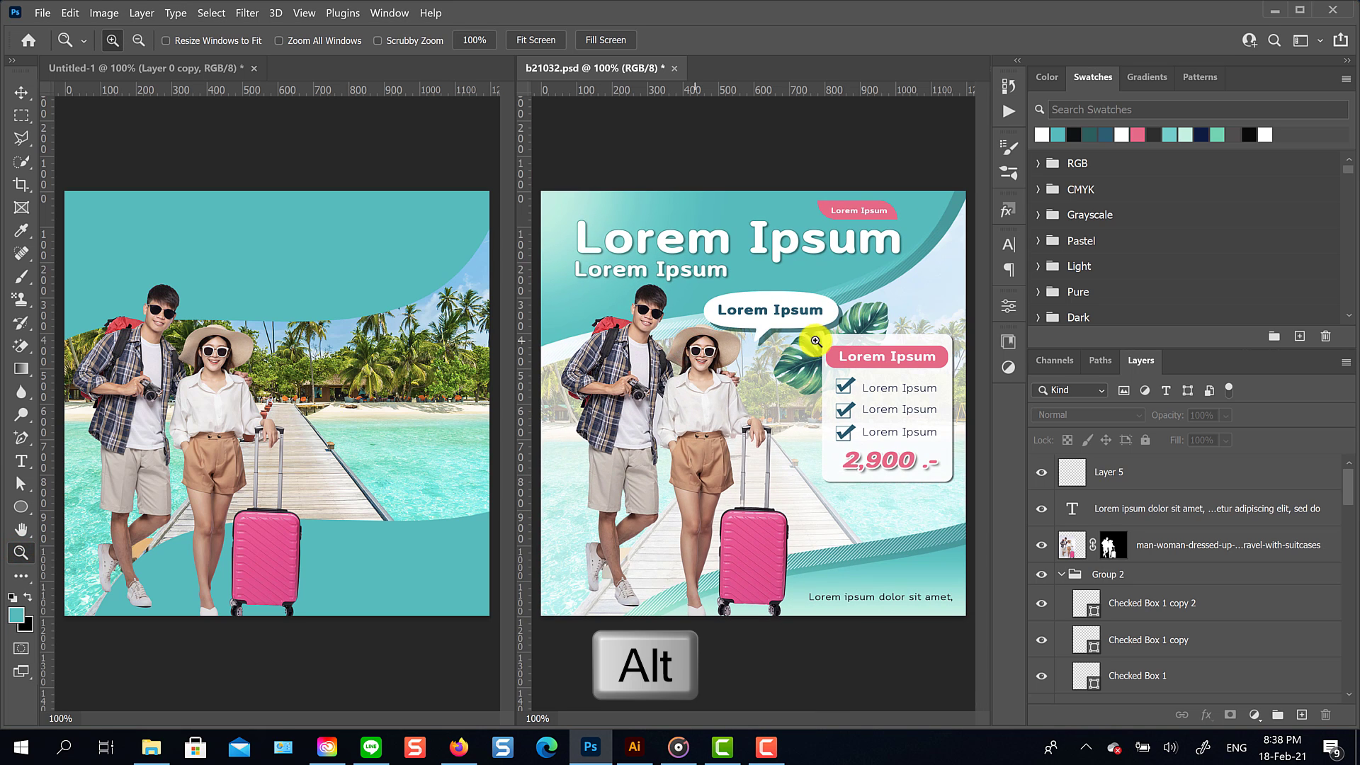
click(23, 95)
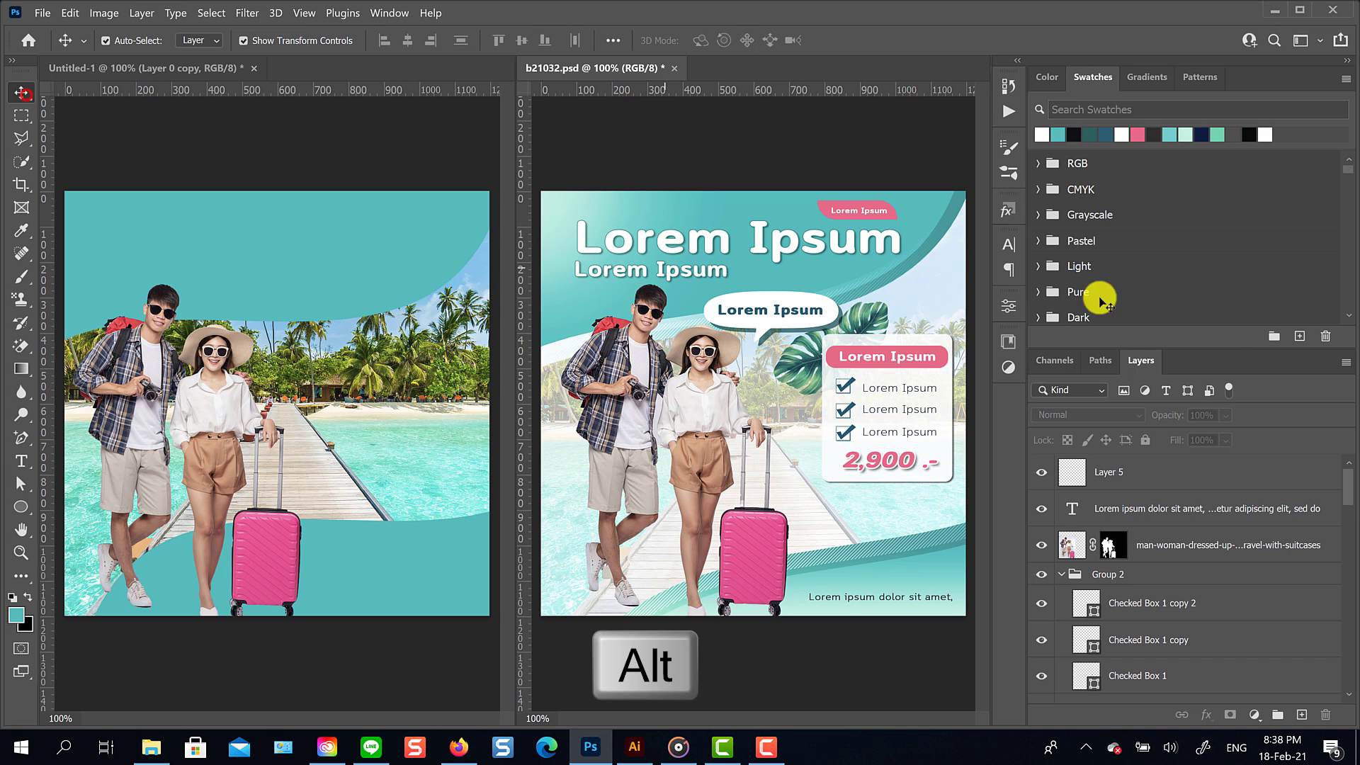
Step: Widen the Untitled-1 view beside the reference, and zoom b21032.psd out to 66.7% so its whole canvas fits
click(370, 394)
click(450, 417)
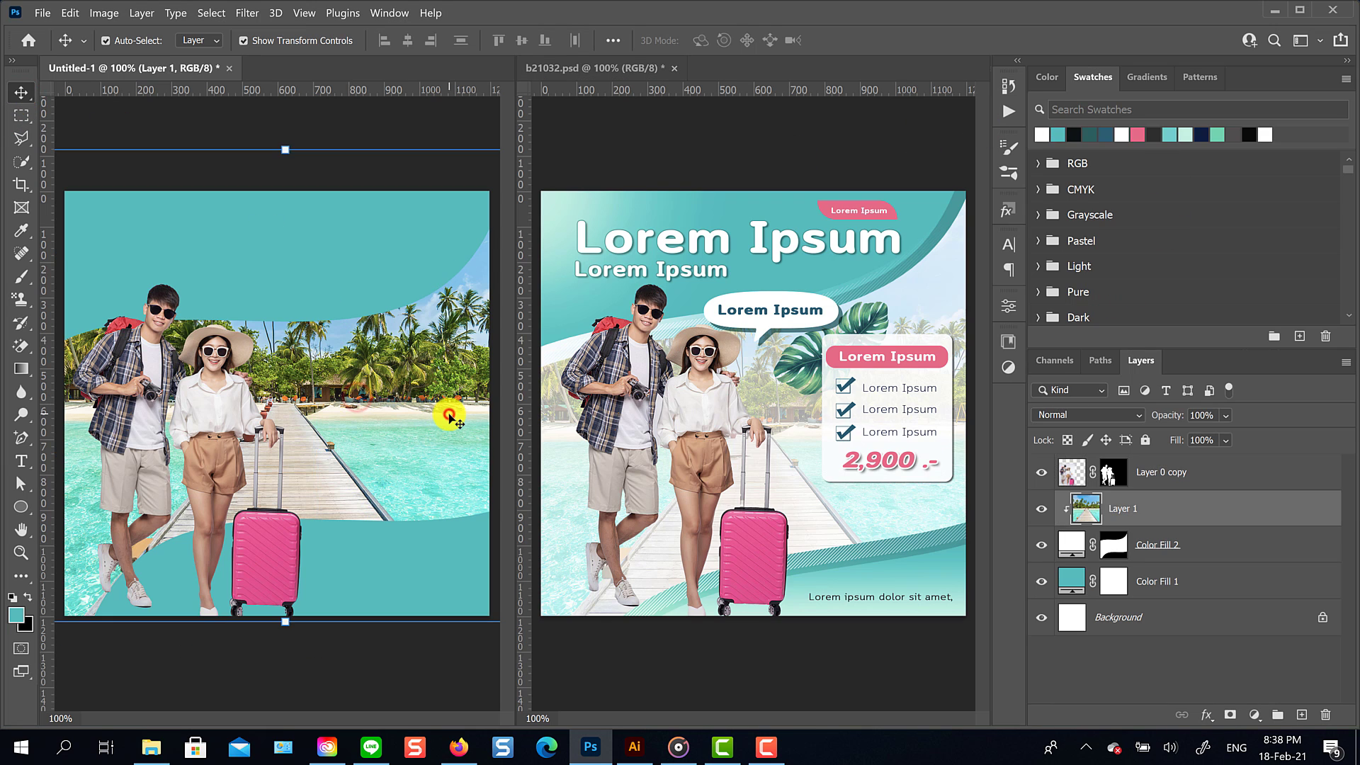
shift+click(1215, 547)
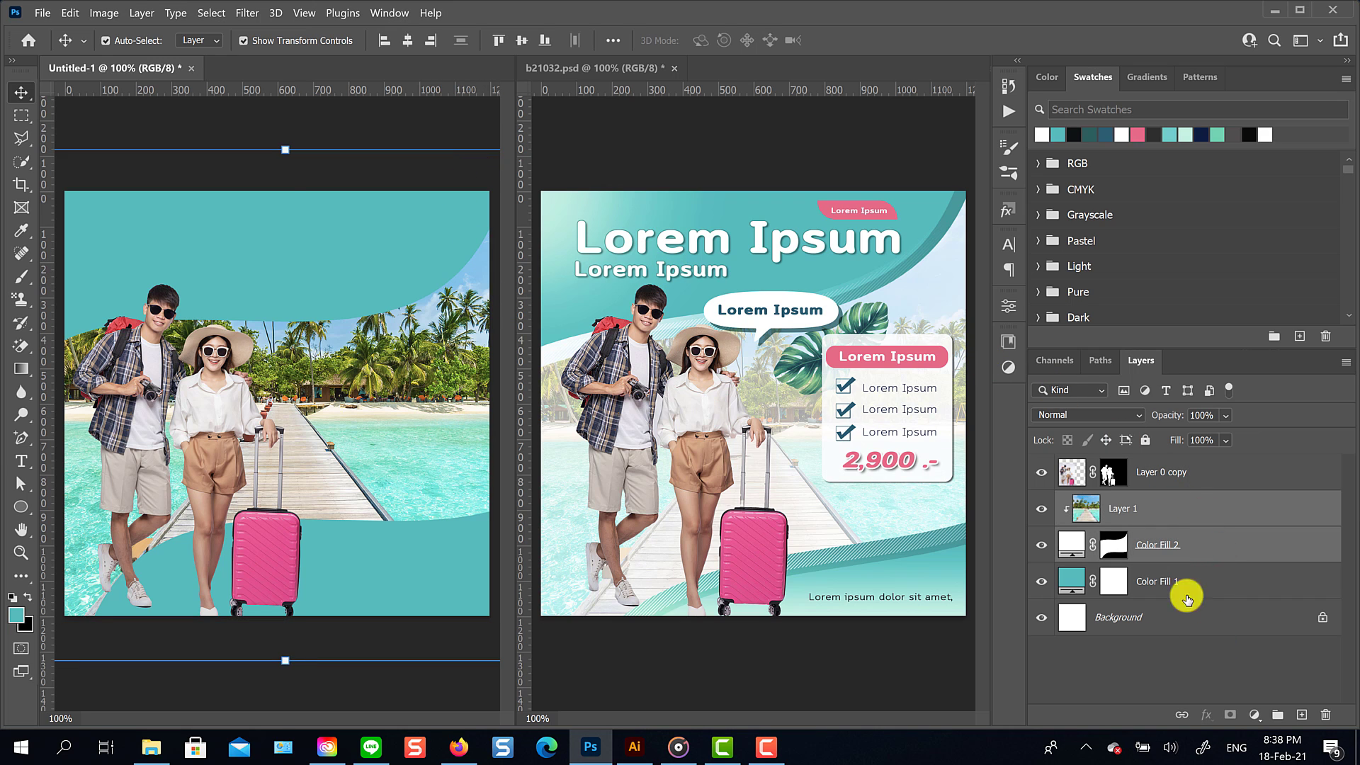
click(1174, 545)
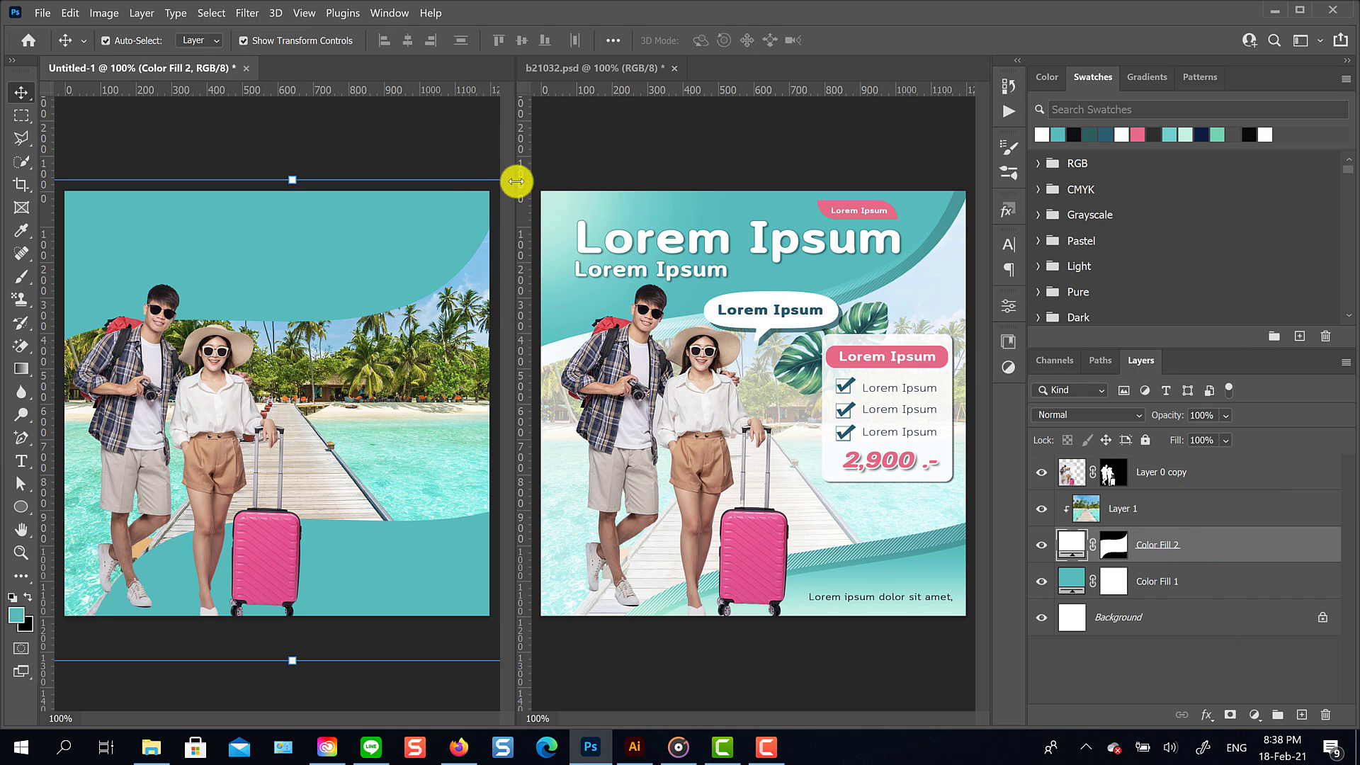
drag(514, 171, 636, 173)
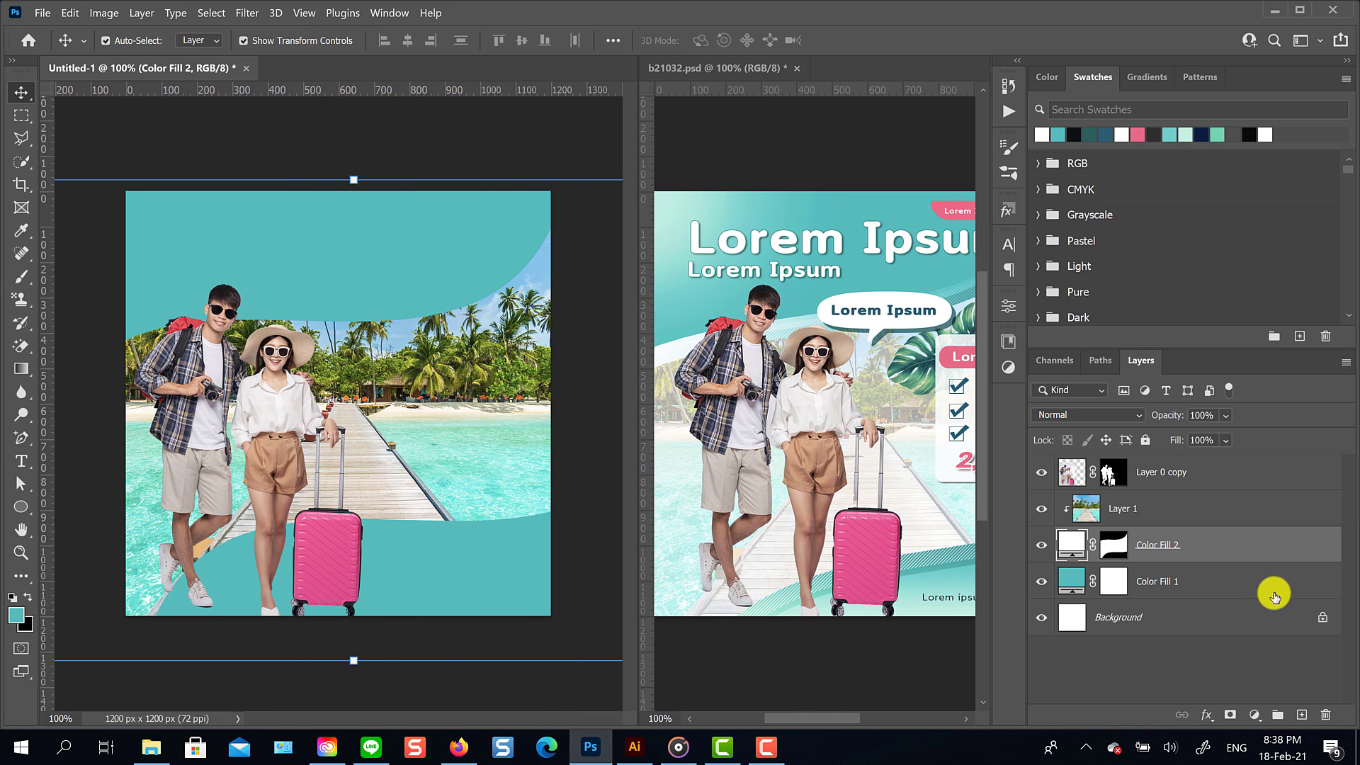
click(765, 340)
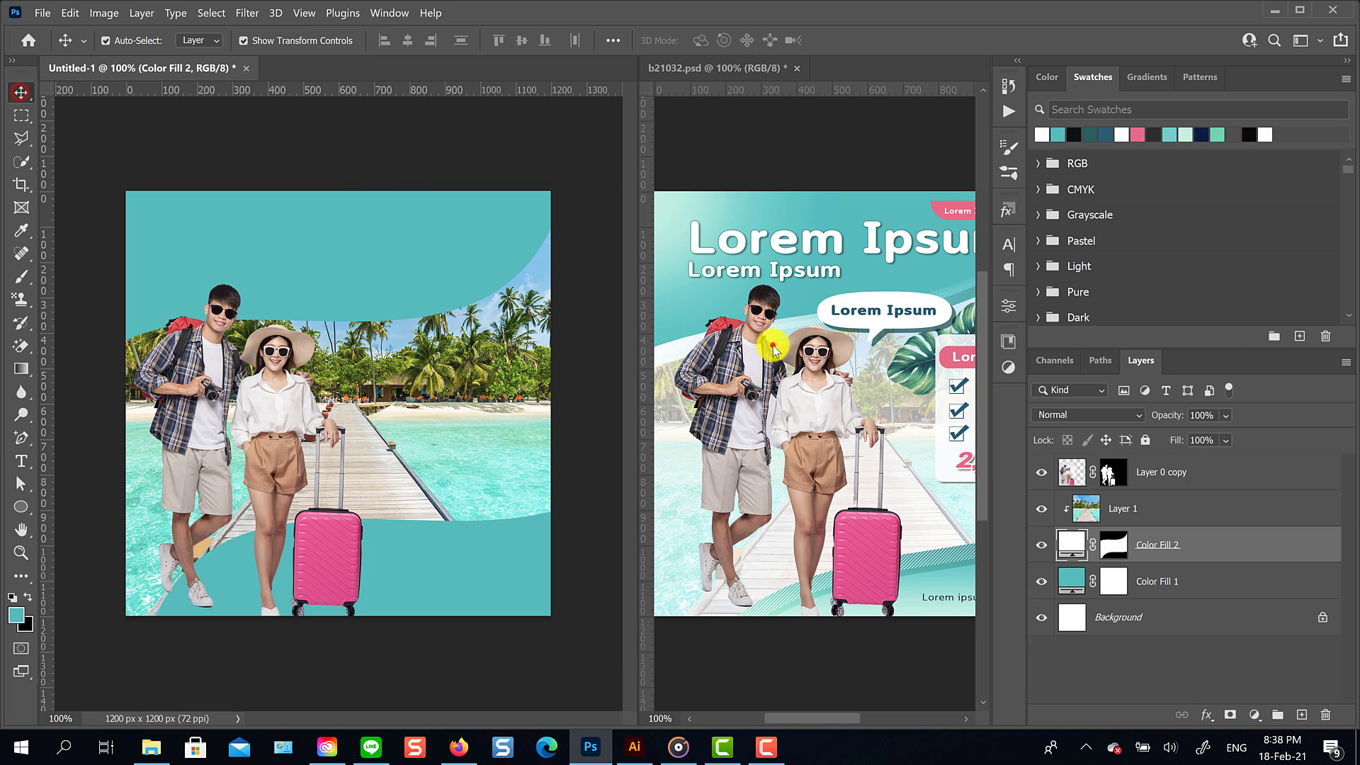
click(22, 553)
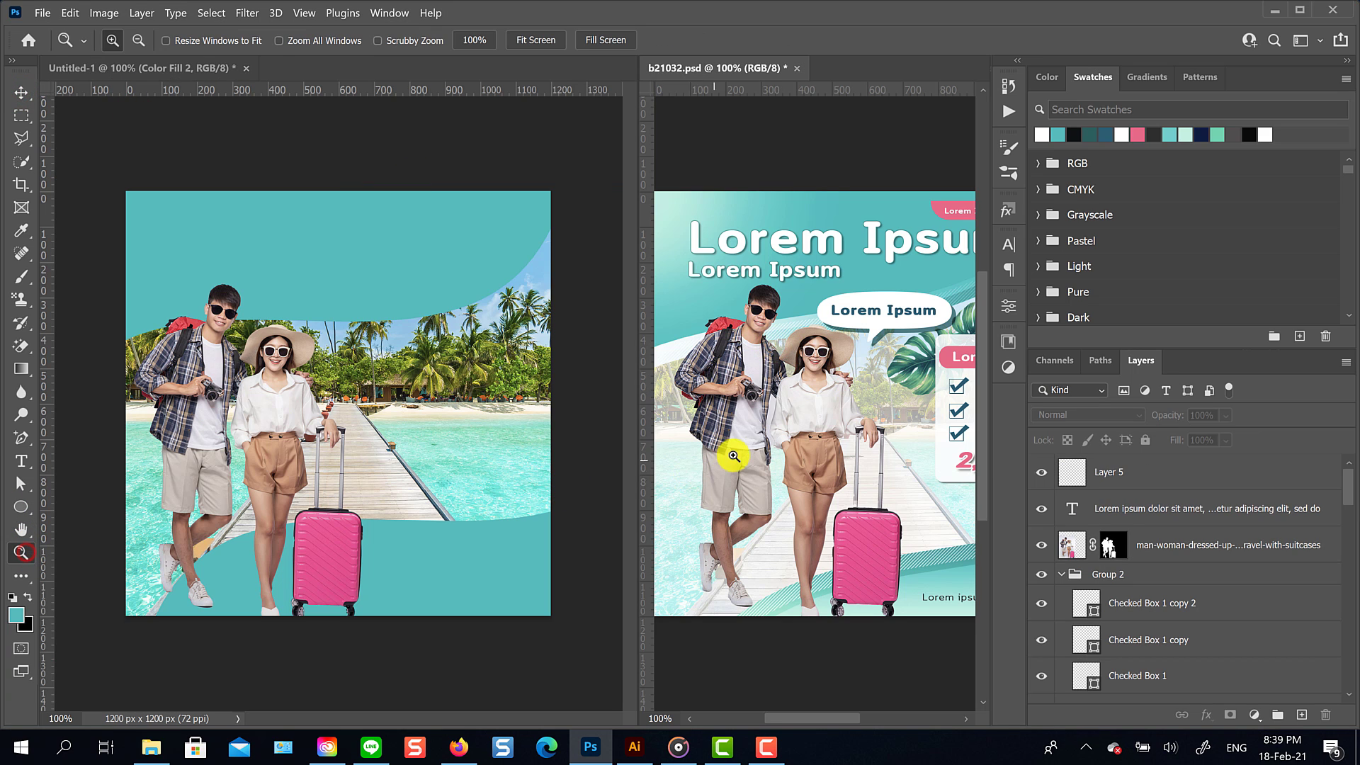
alt+click(734, 456)
click(21, 92)
click(227, 124)
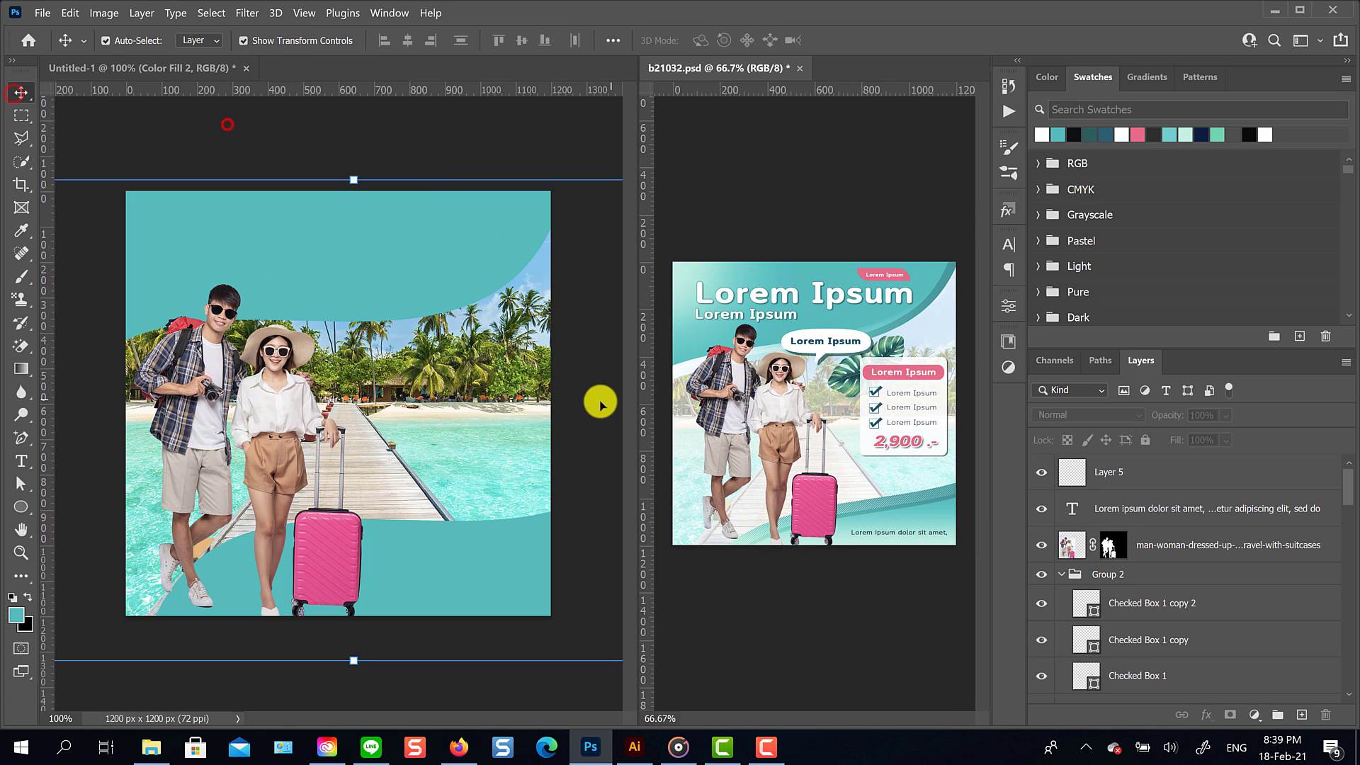
Step: Rotate the wave-shaped Color Fill 2 layer by -3.76° and scale it to 102.86%
click(486, 385)
click(1199, 539)
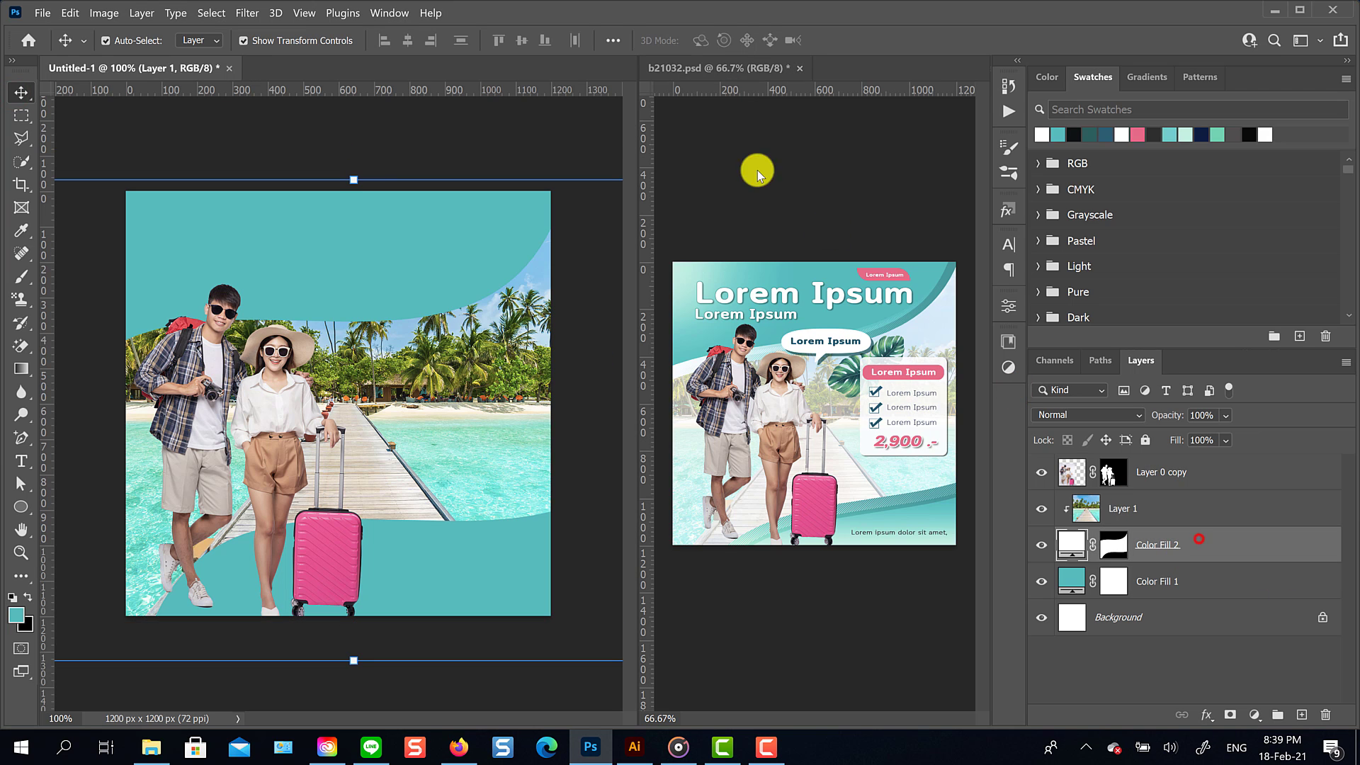
drag(606, 160, 594, 137)
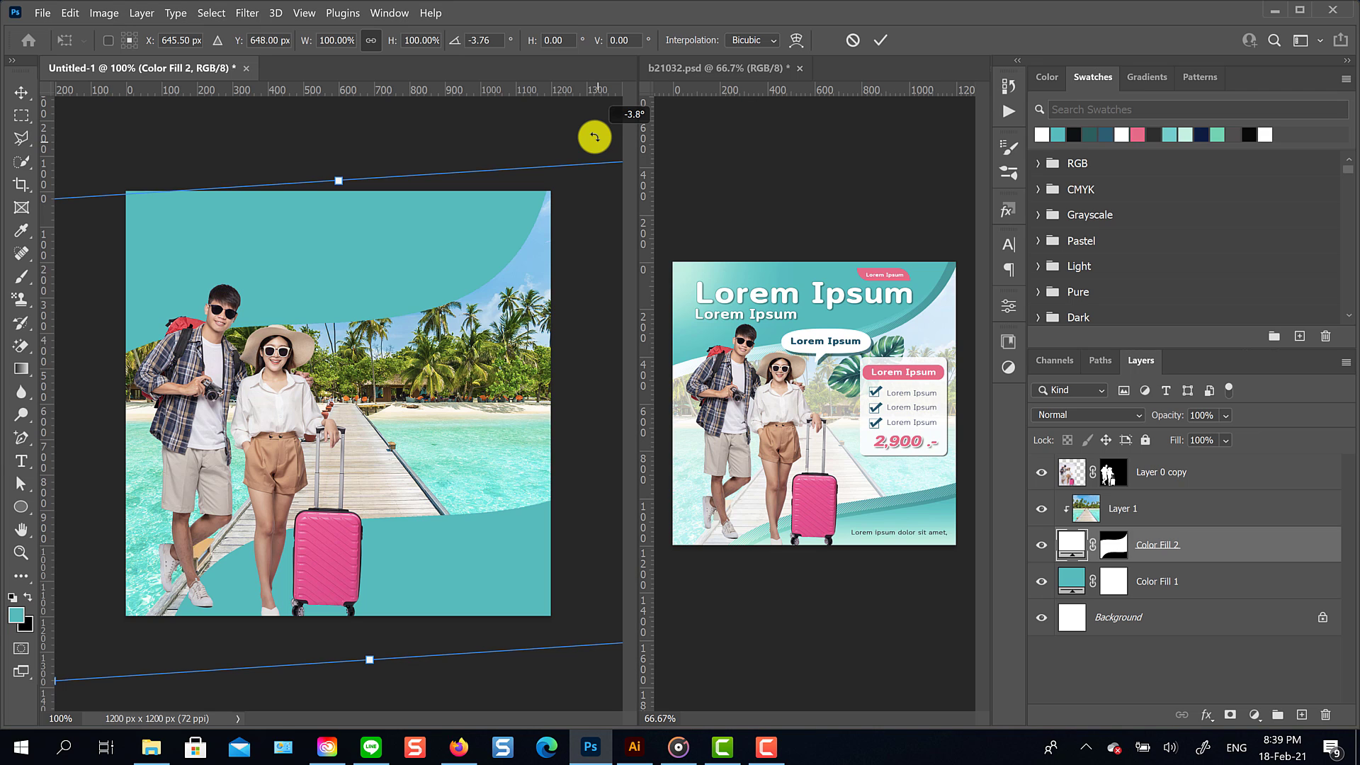
drag(595, 137, 595, 134)
drag(343, 177, 338, 169)
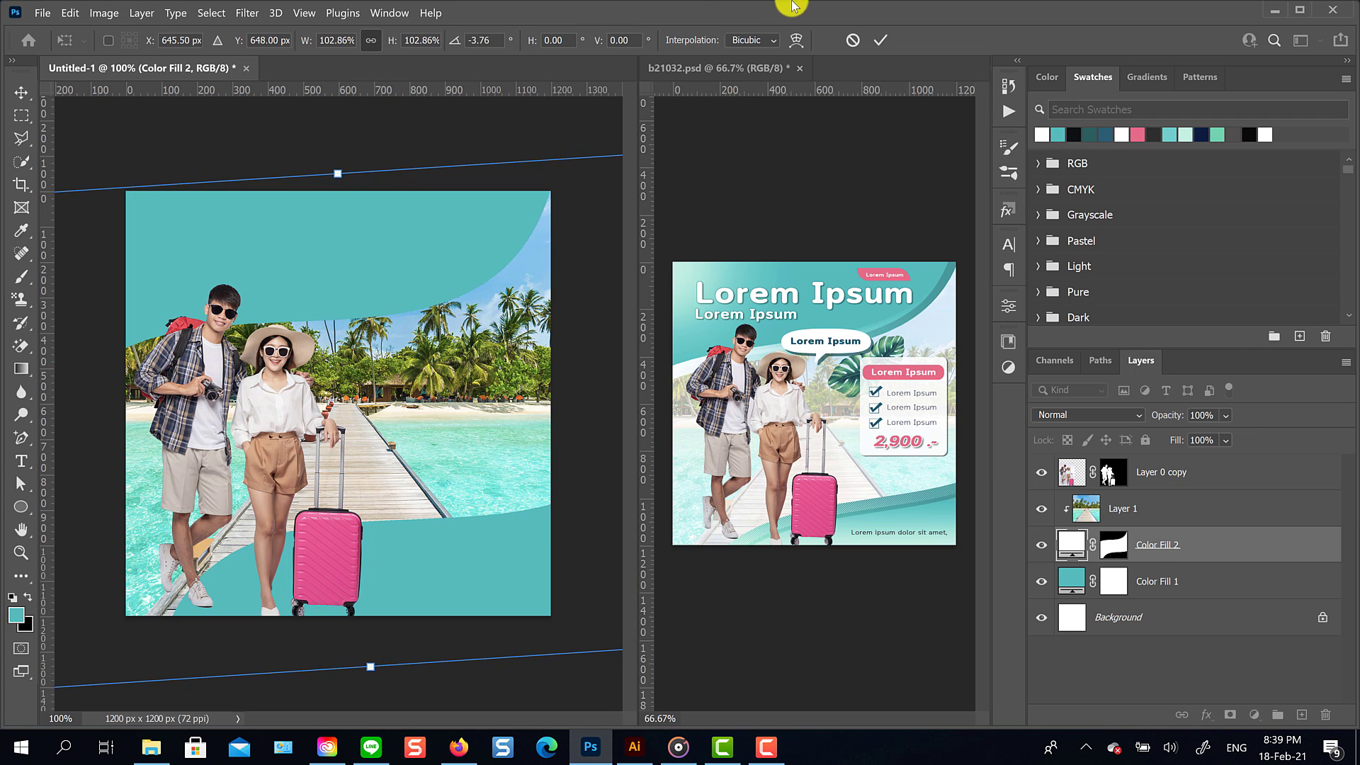
click(882, 41)
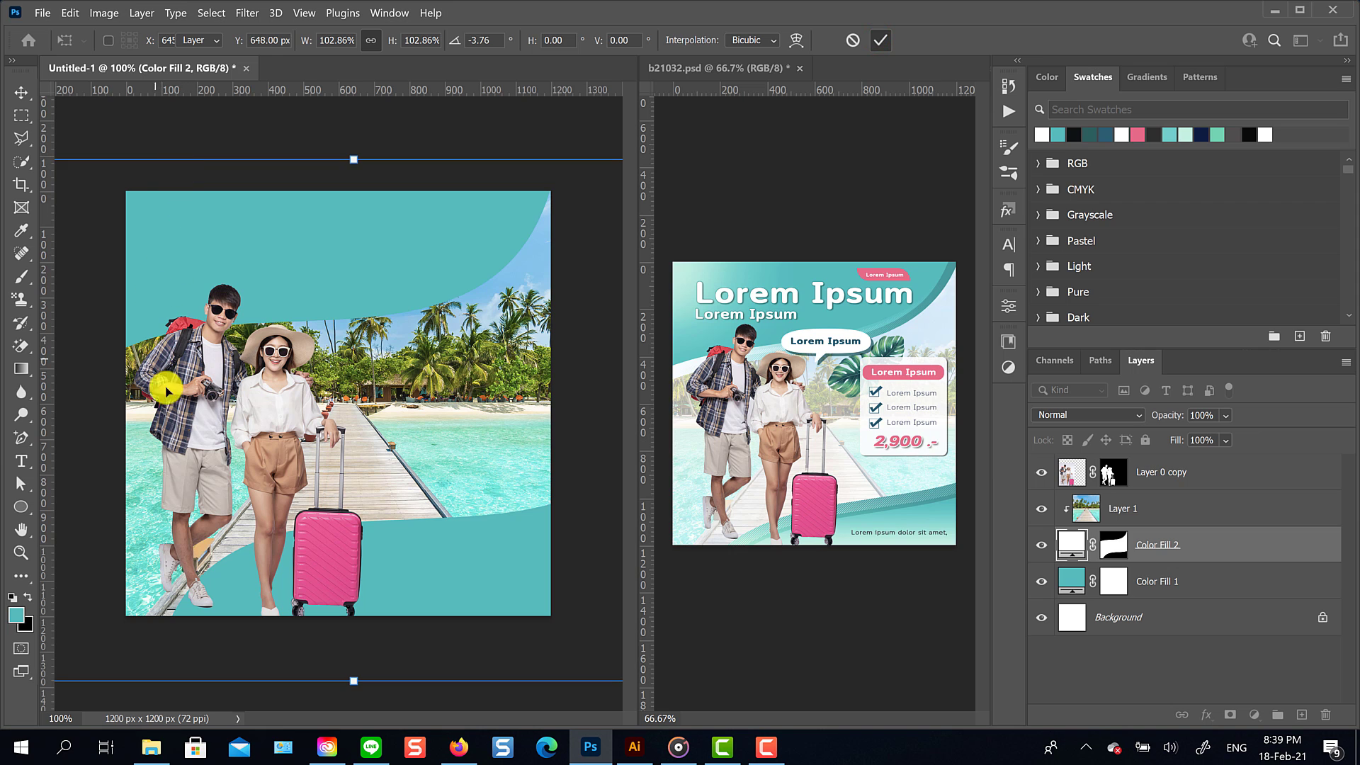
Step: Scale the cut-out couple on Layer 0 copy down to 97.75%
click(222, 430)
drag(380, 253, 374, 266)
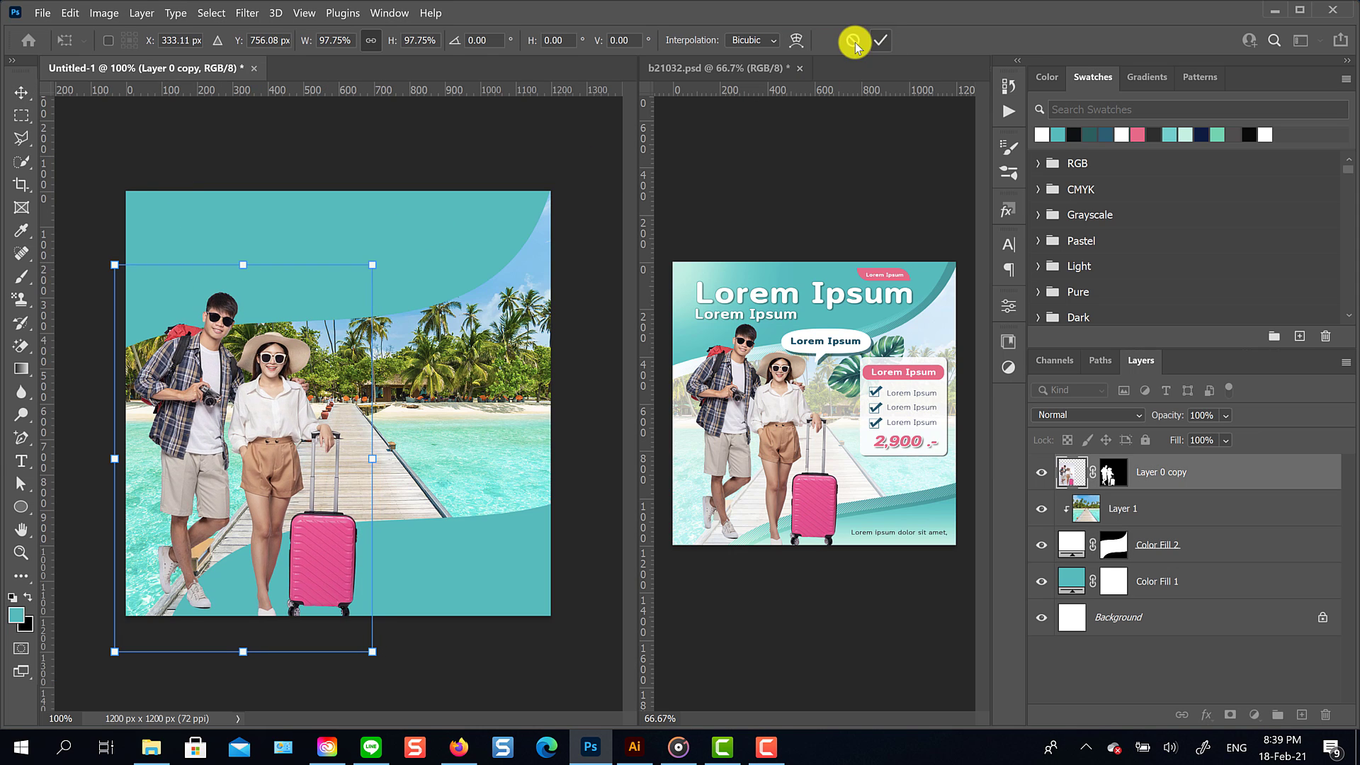
click(880, 40)
Step: Load the Color Fill 2 mask as a selection and expand it by 40 pixels
click(1241, 546)
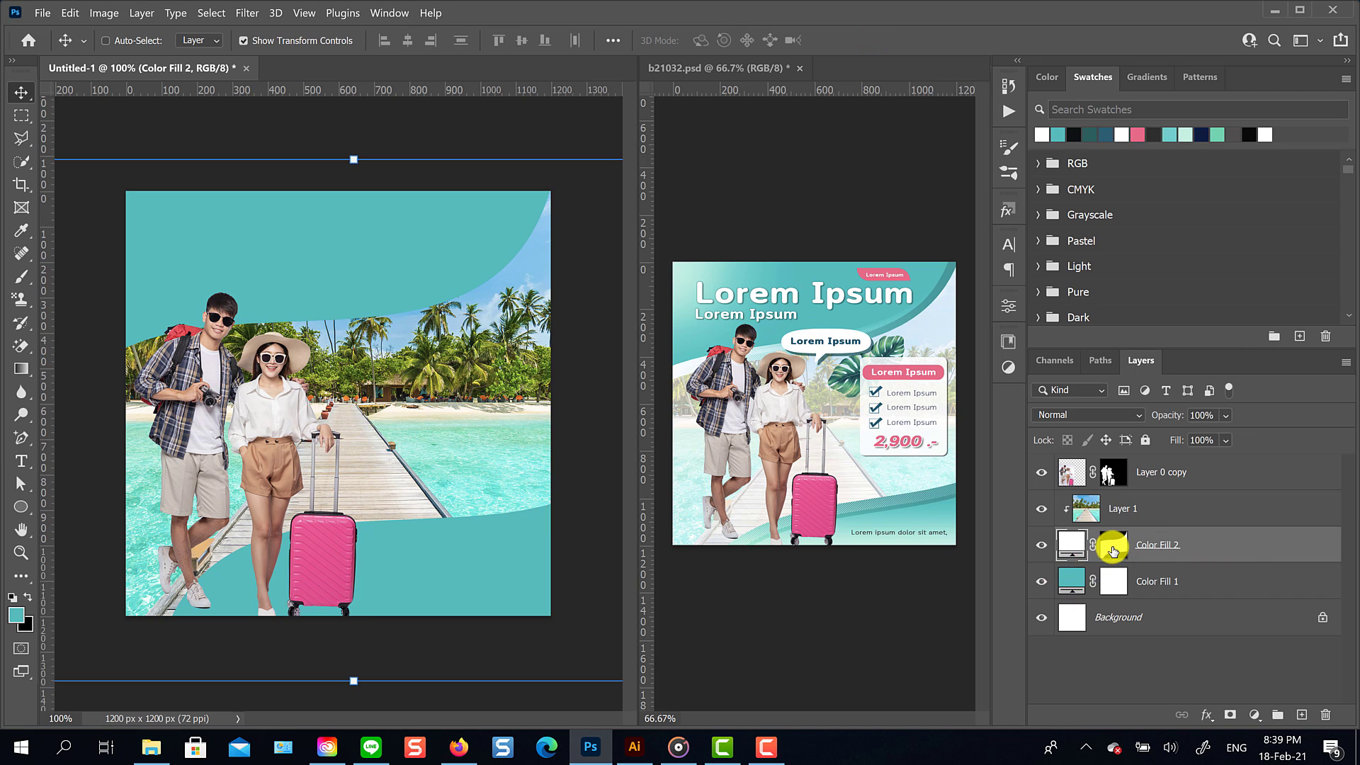
ctrl+click(1113, 551)
click(211, 13)
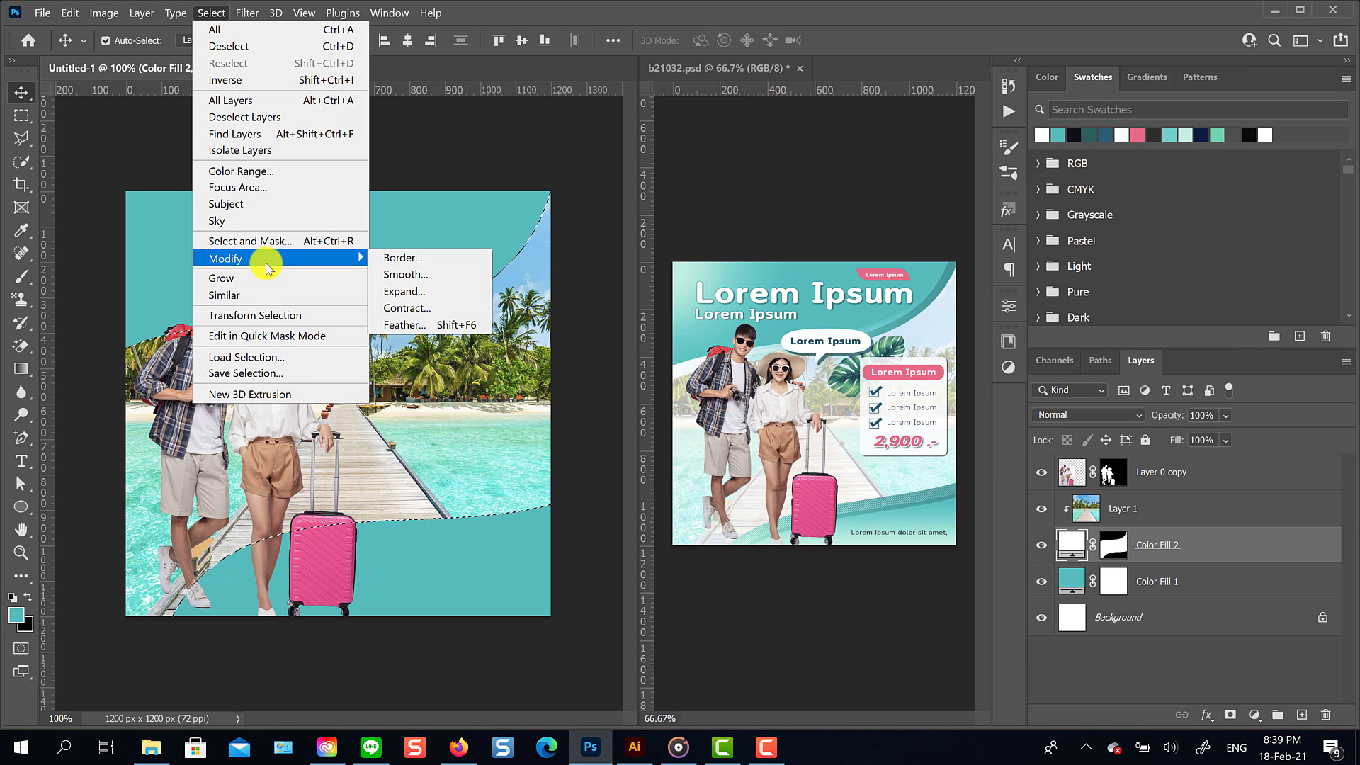
click(276, 263)
click(419, 292)
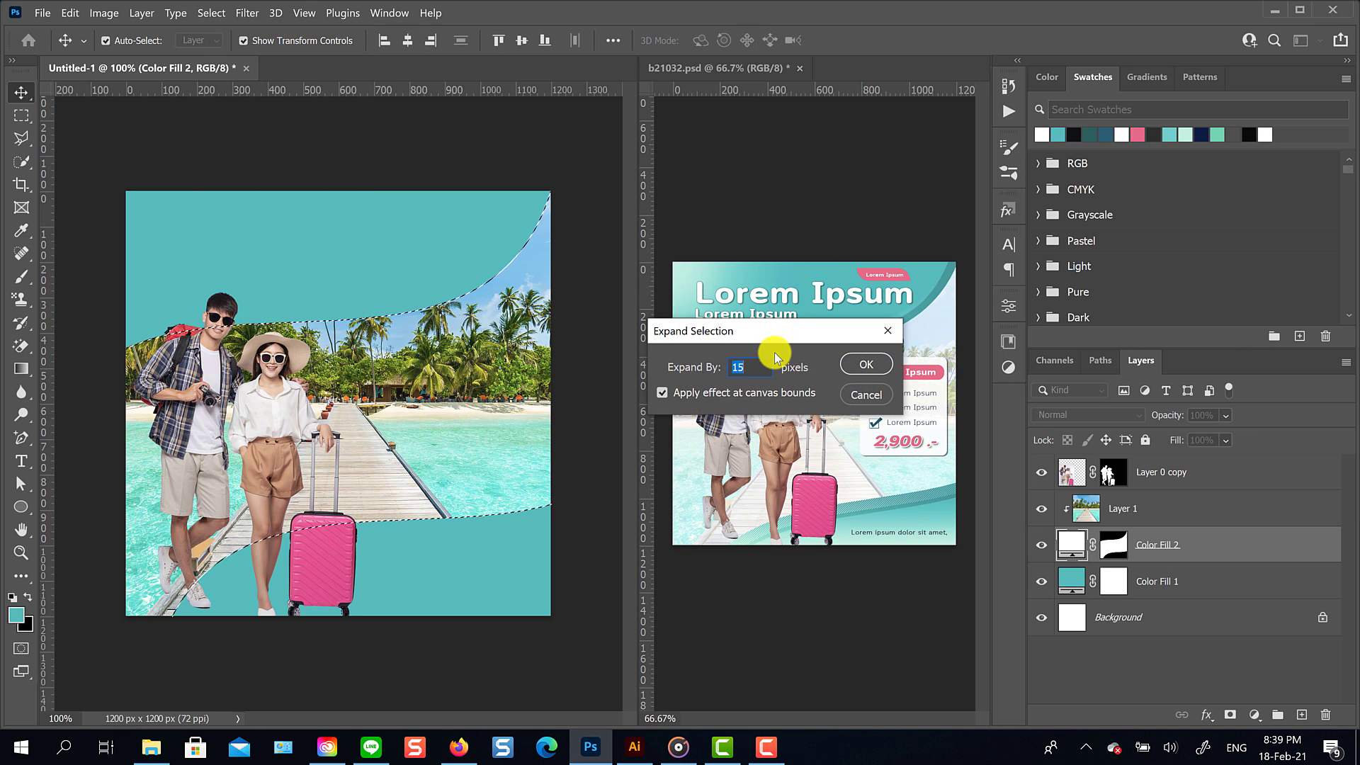
text(40)
click(868, 362)
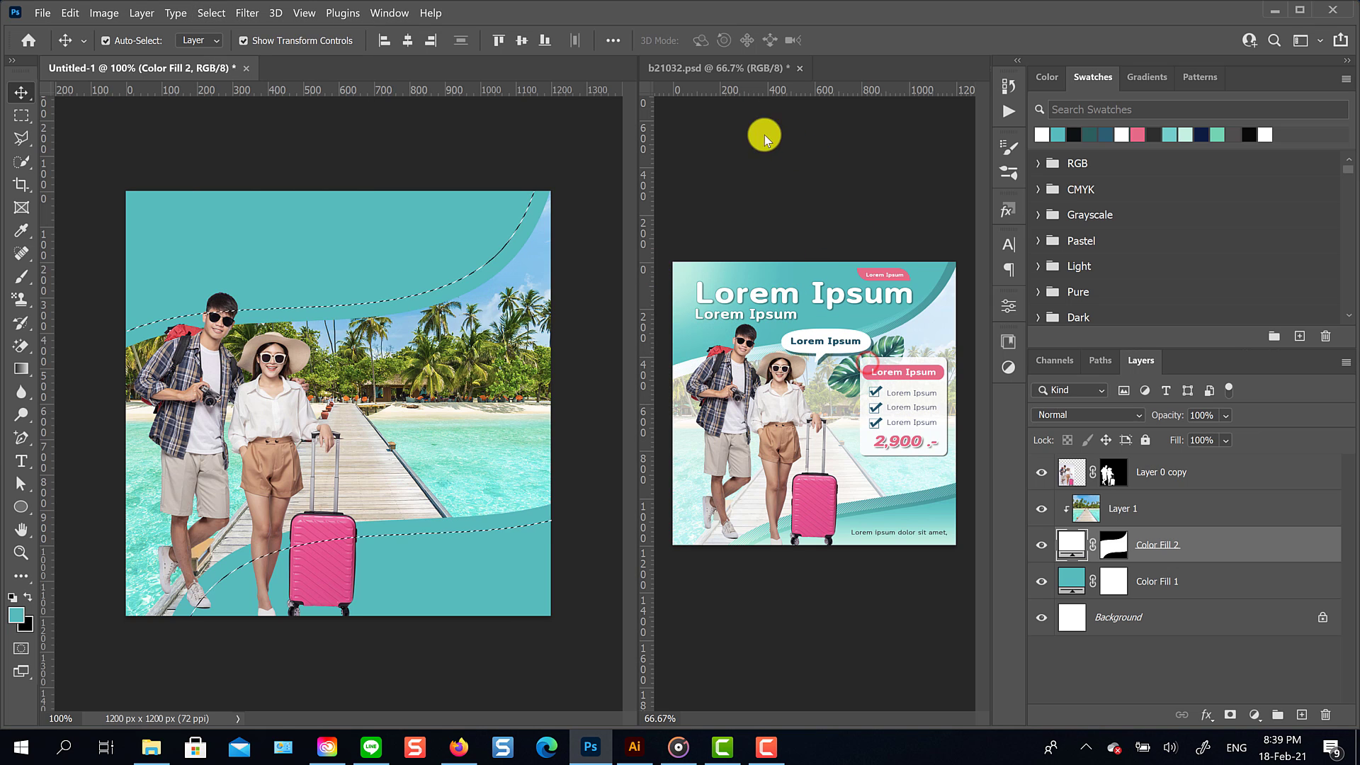
Step: Try a darkening Curves adjustment above Color Fill 1, limited to the expanded wave selection
click(1251, 587)
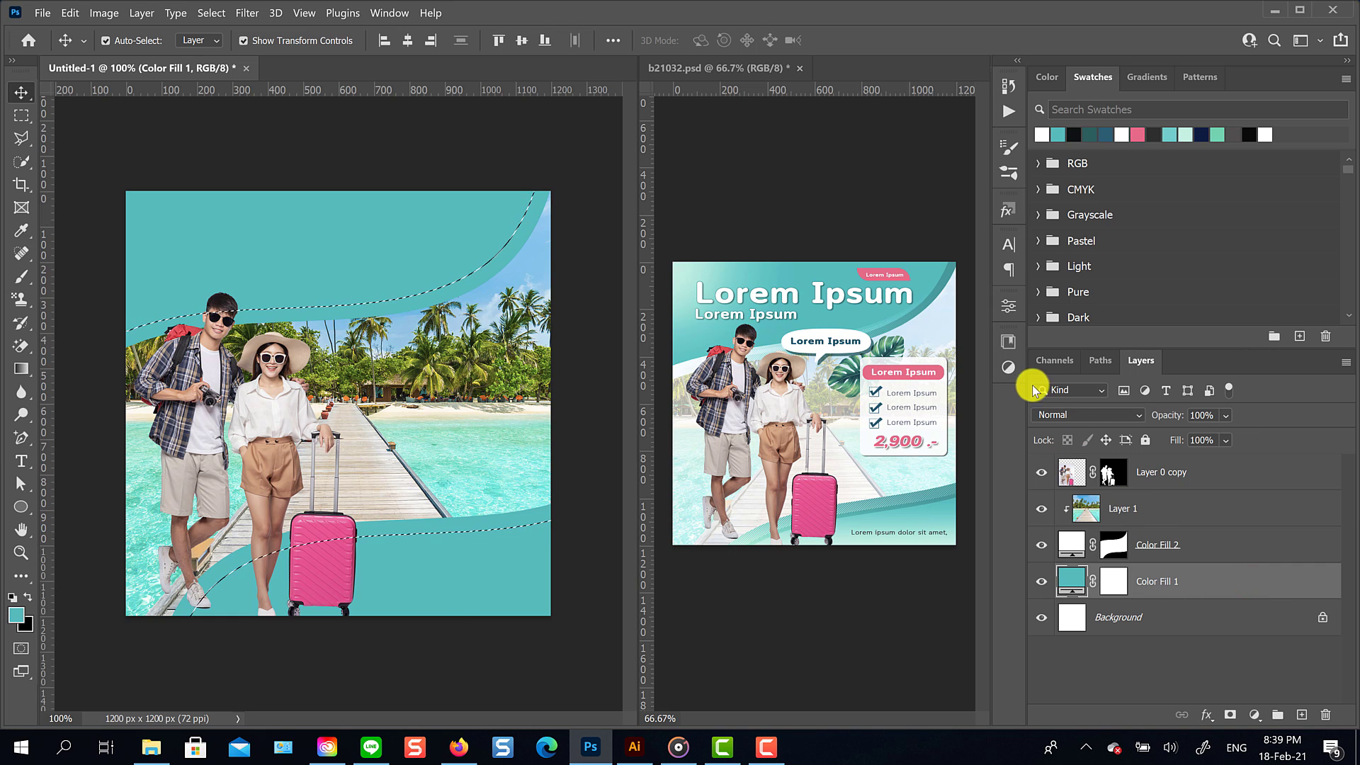
click(1009, 367)
click(869, 369)
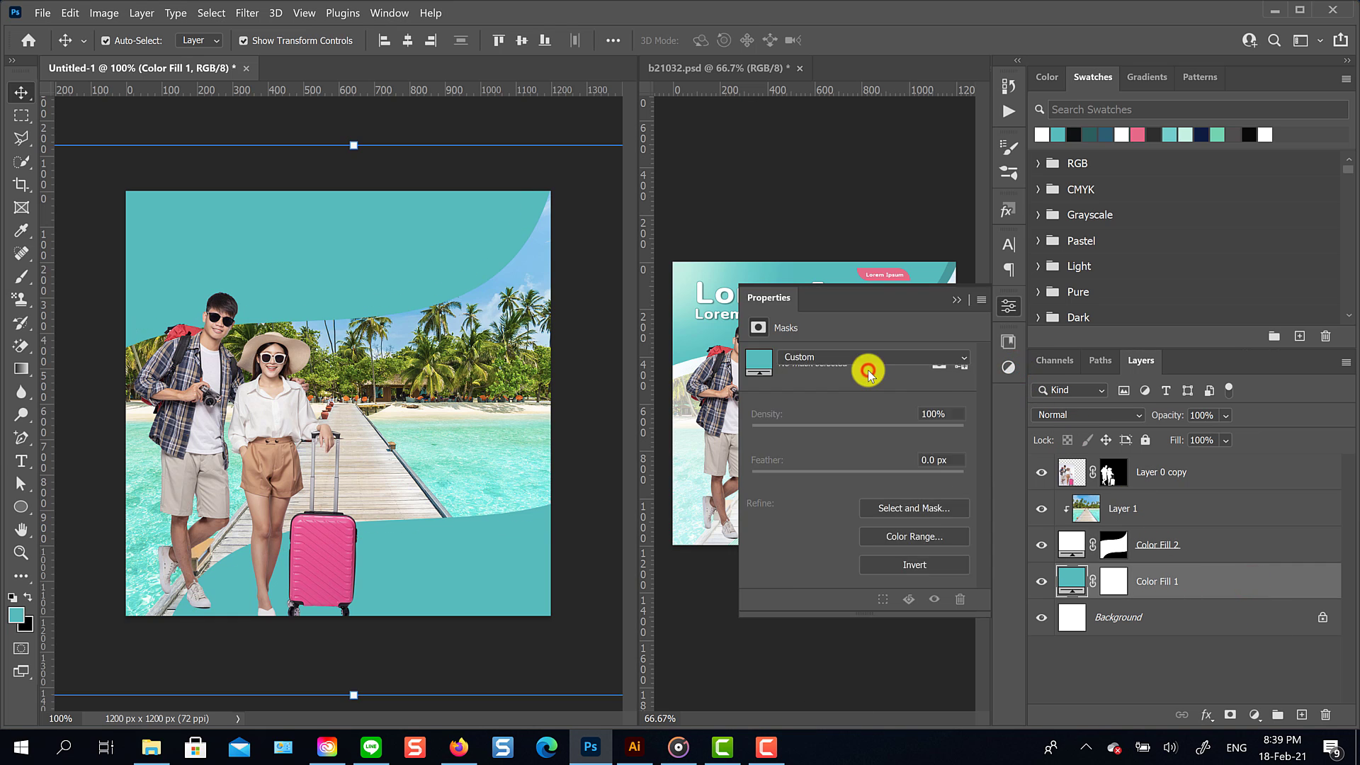
mouse_move(869, 489)
mouse_down()
mouse_move(857, 477)
mouse_move(888, 506)
mouse_up()
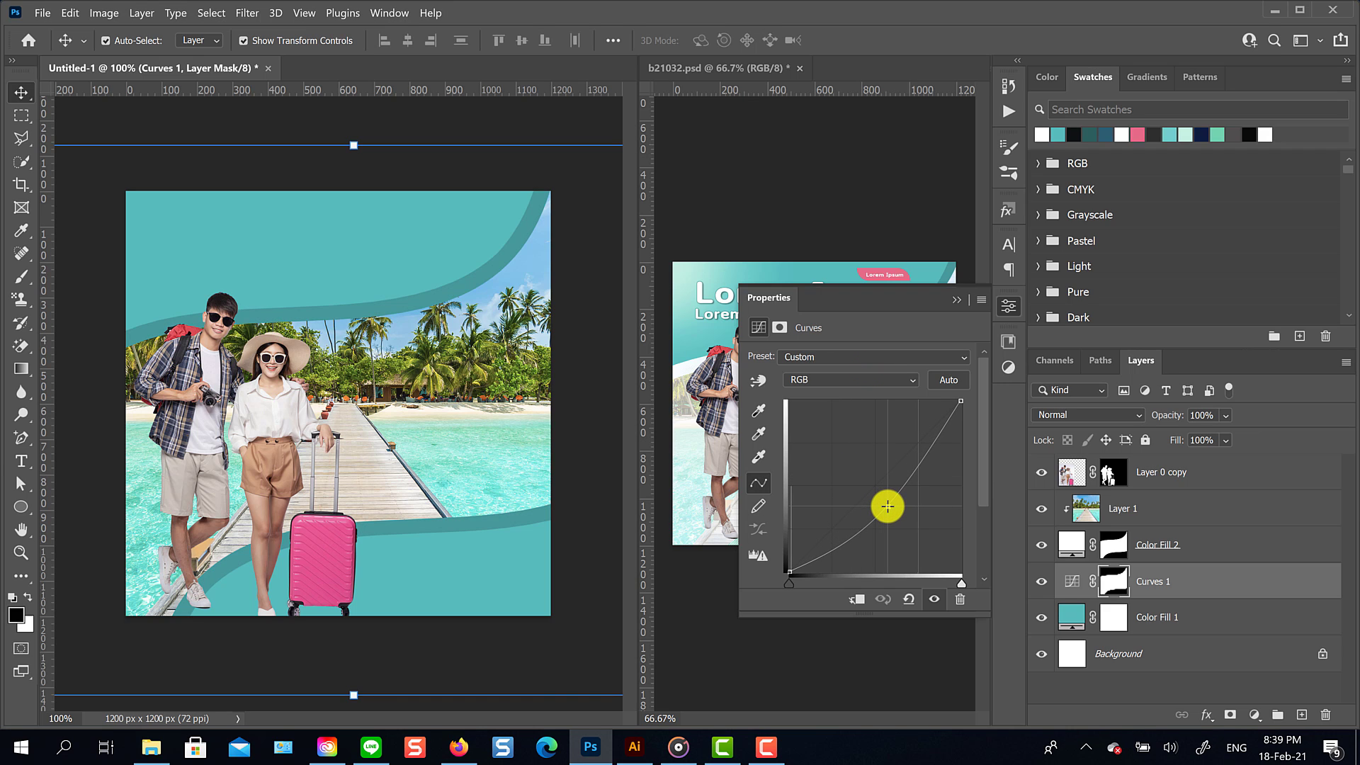
click(956, 300)
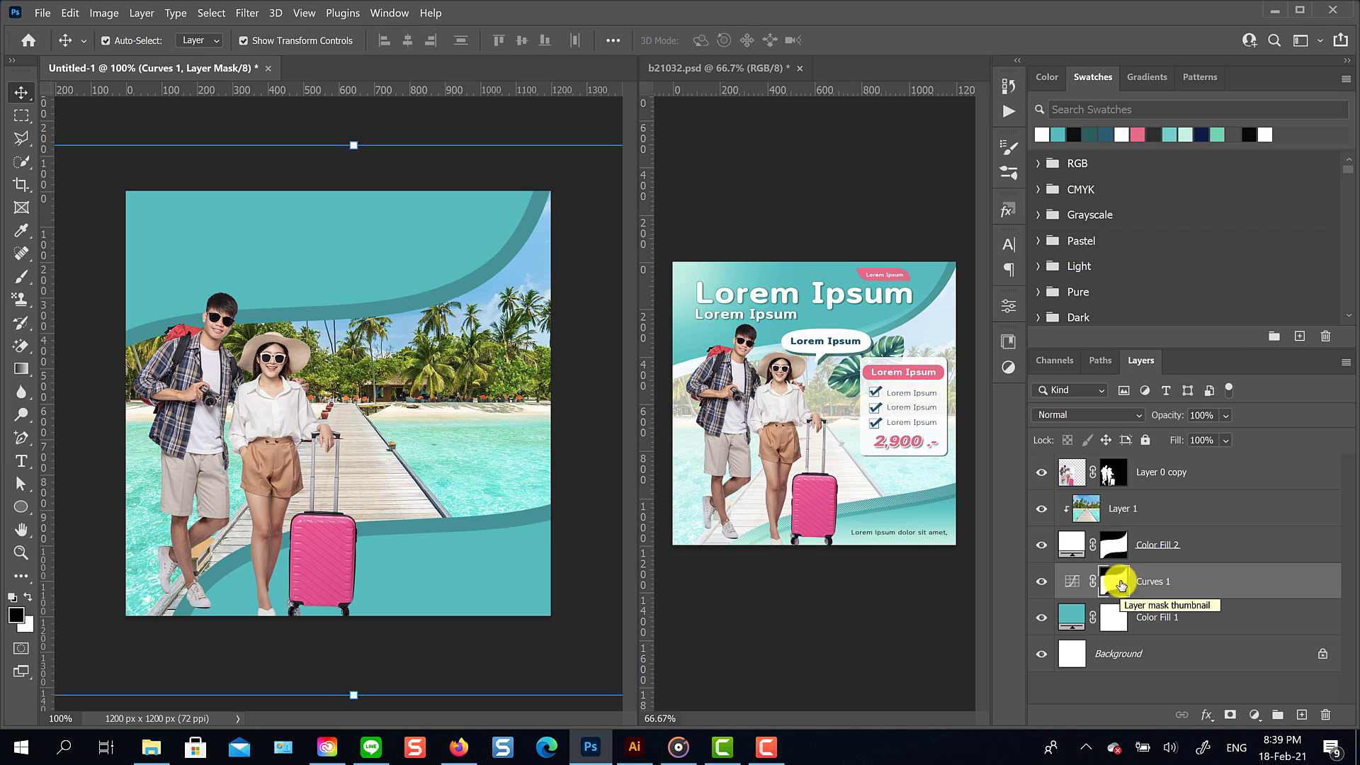
Step: View the Curves layer mask on its own, and discard the Curves adjustment
alt+click(1118, 582)
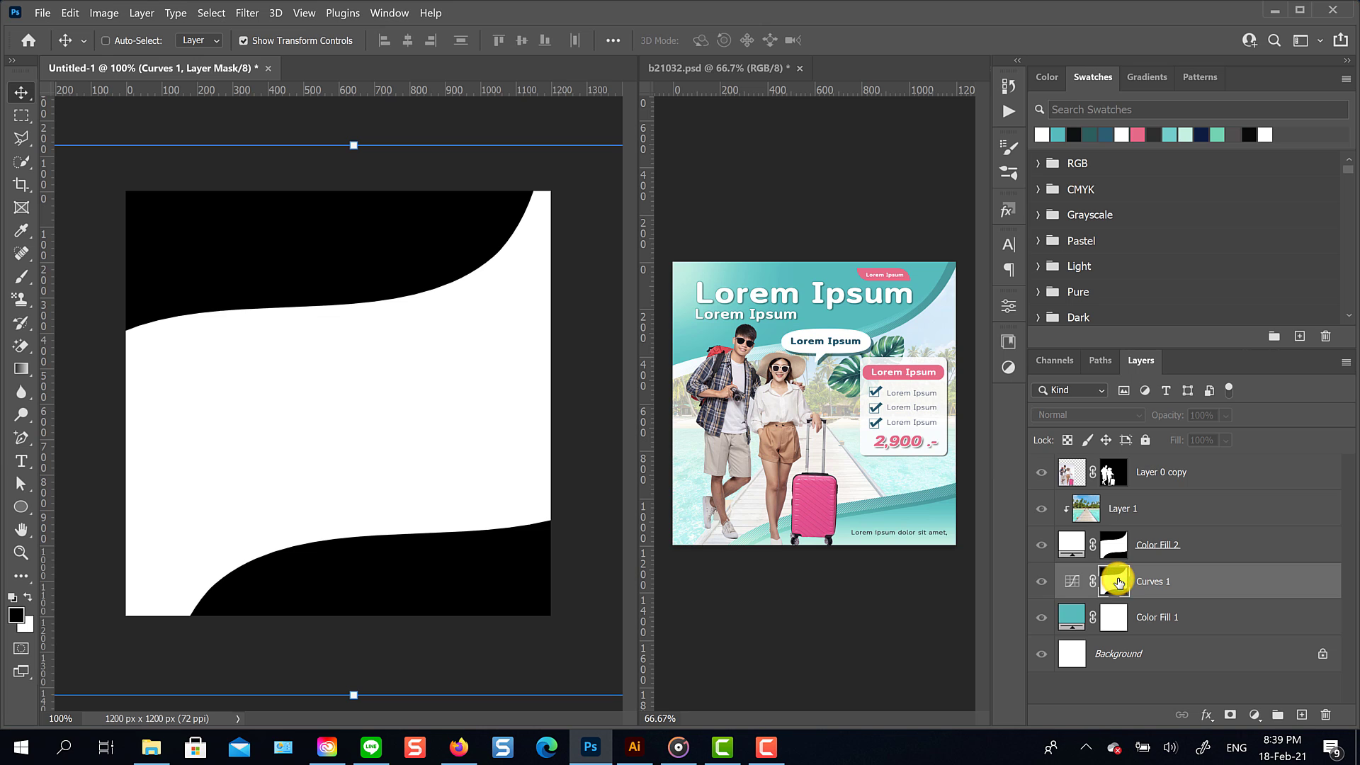
key(Delete)
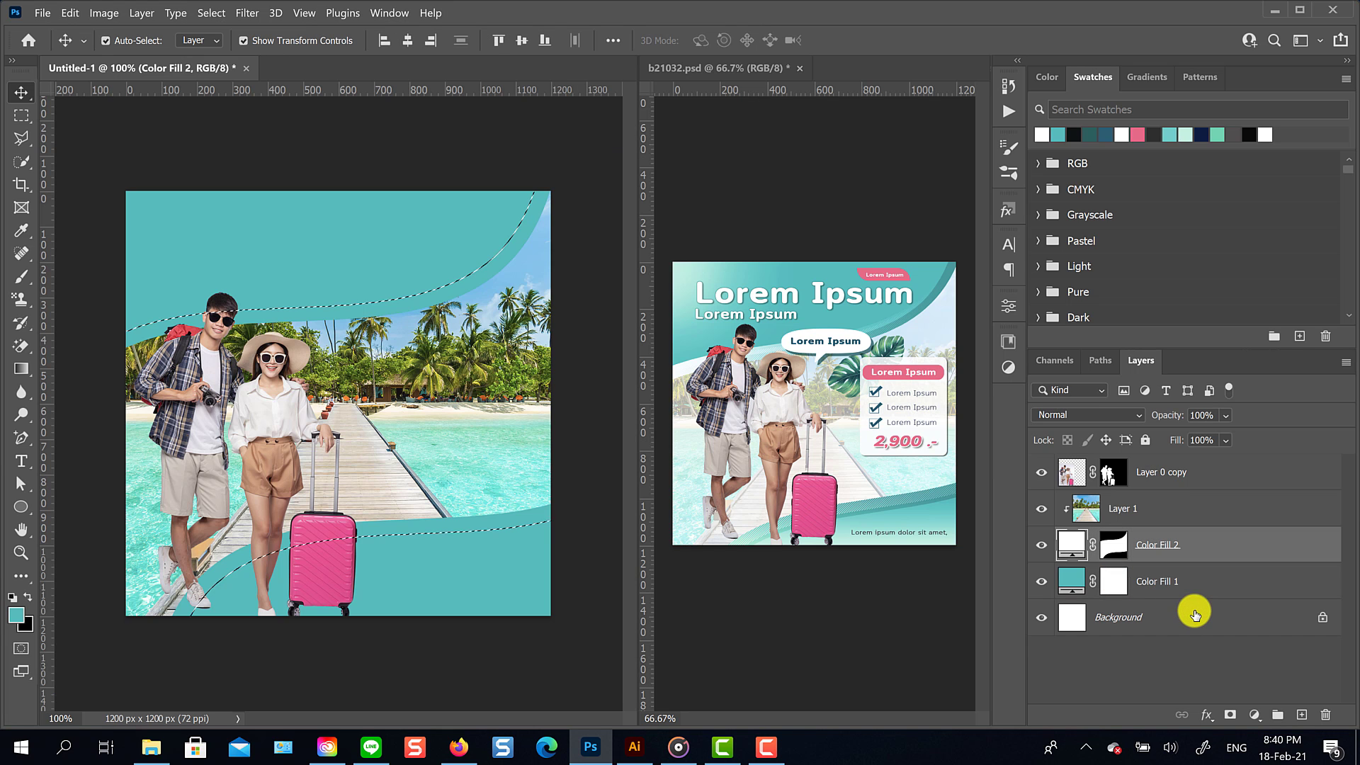
Step: Reload the selection from the Color Fill 2 mask, make Color Fill 1 the active layer, and expand the selection by 40 pixels
ctrl+click(1114, 546)
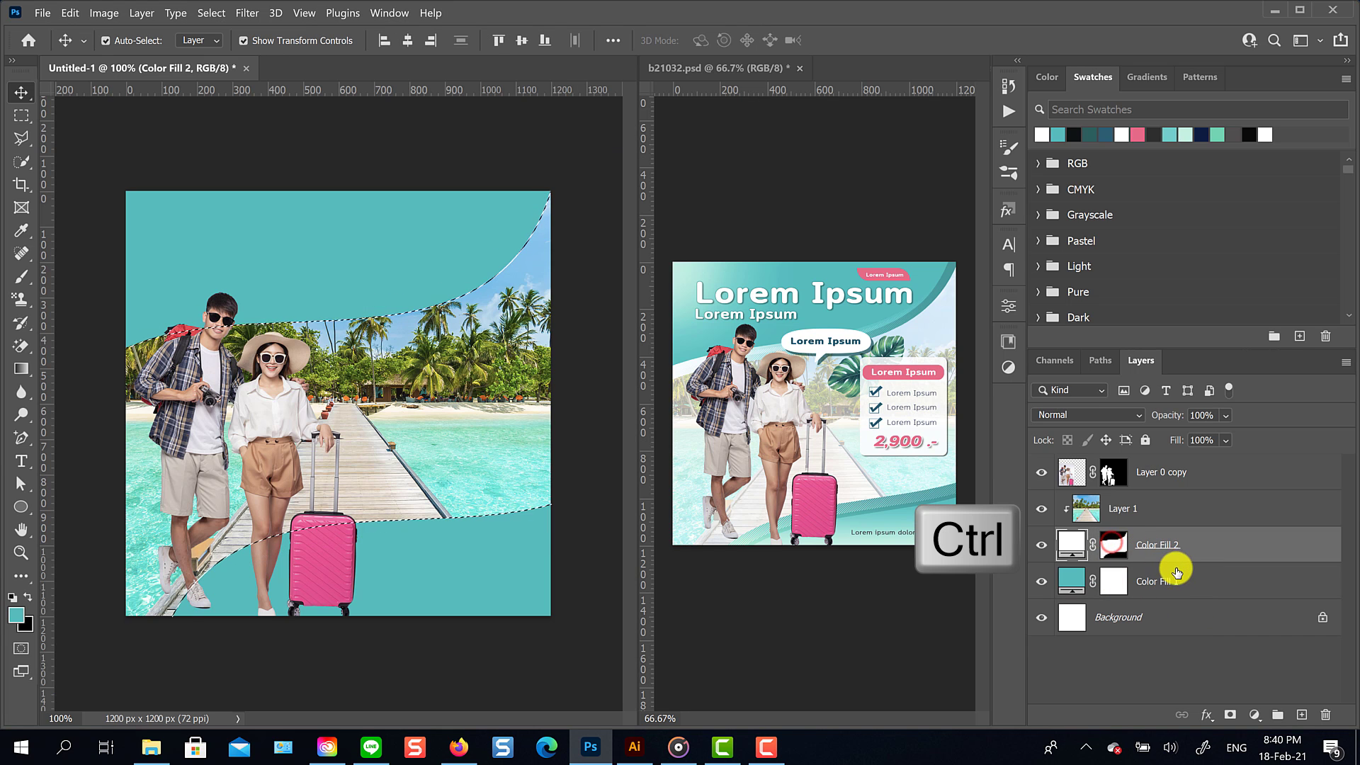
click(1188, 582)
click(246, 16)
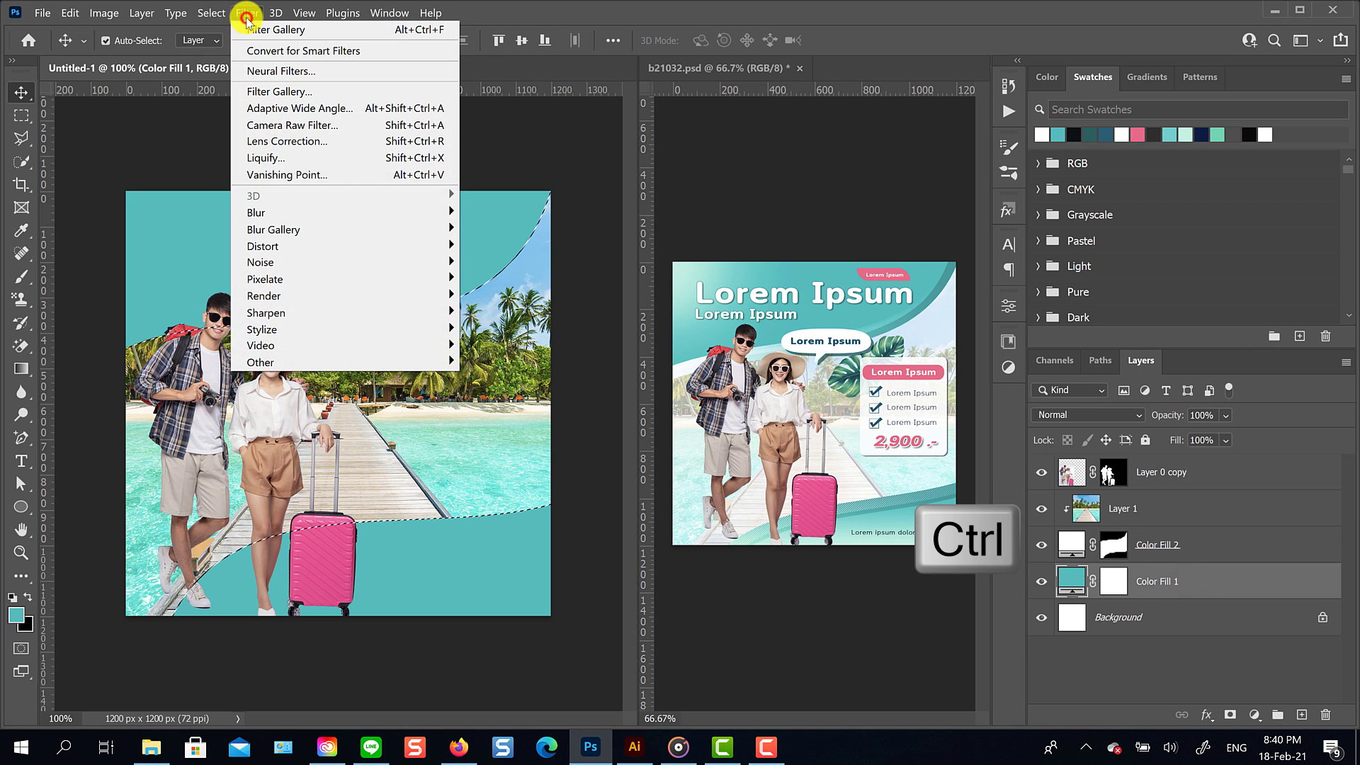
click(247, 12)
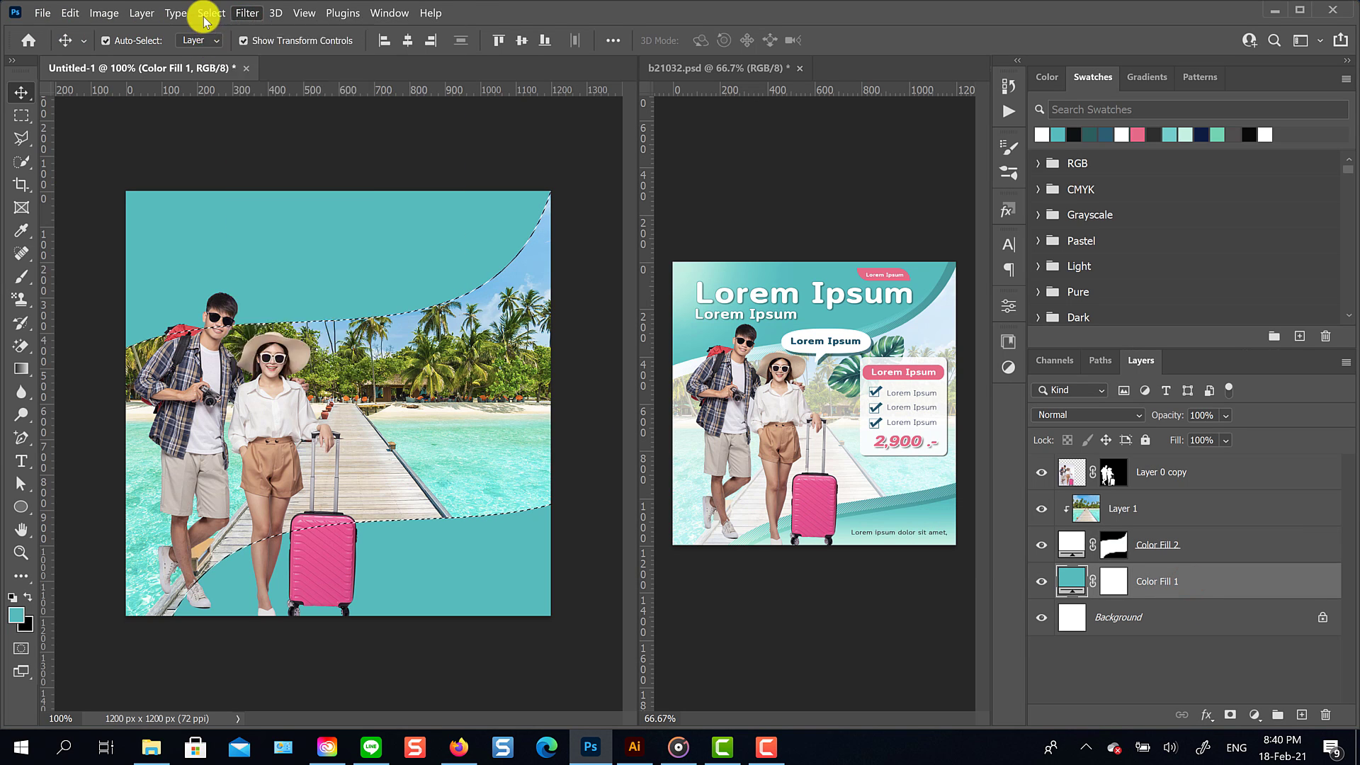
click(211, 13)
mouse_move(291, 261)
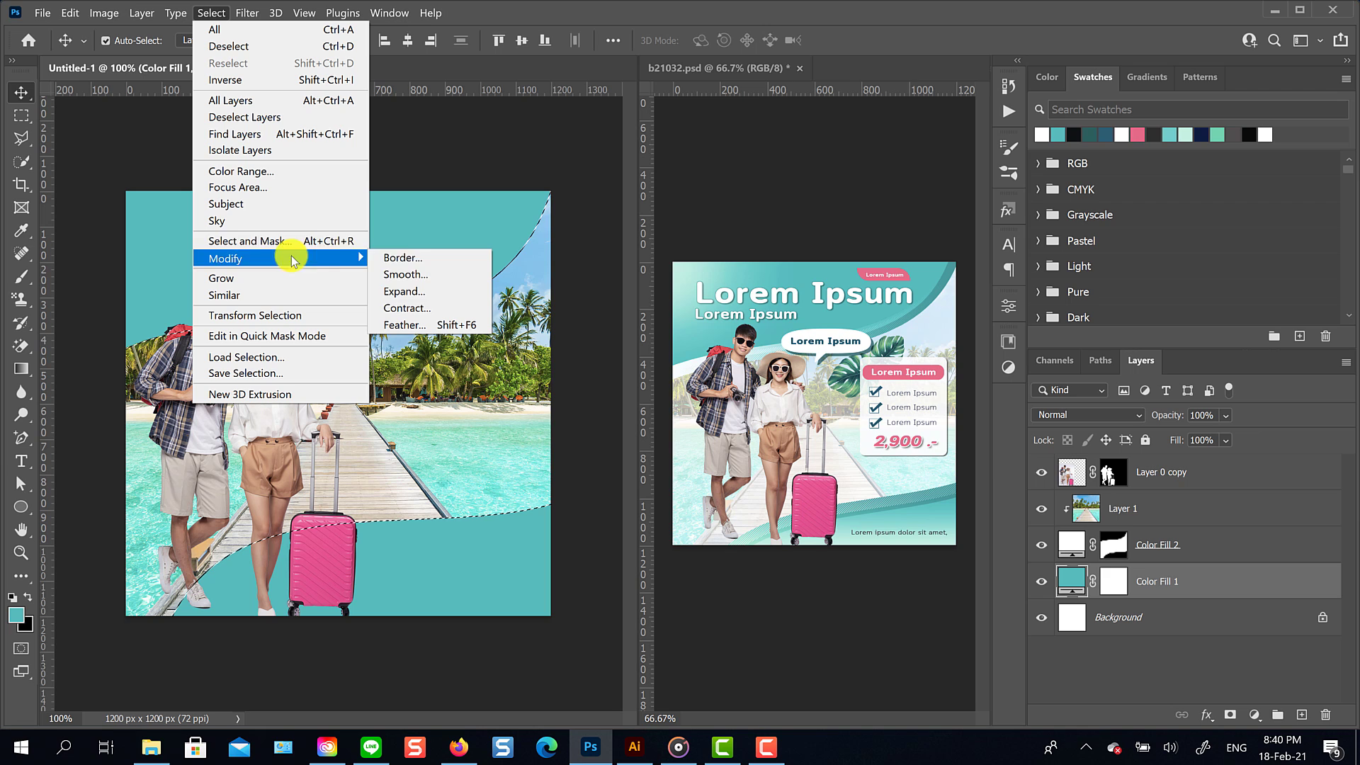
click(401, 291)
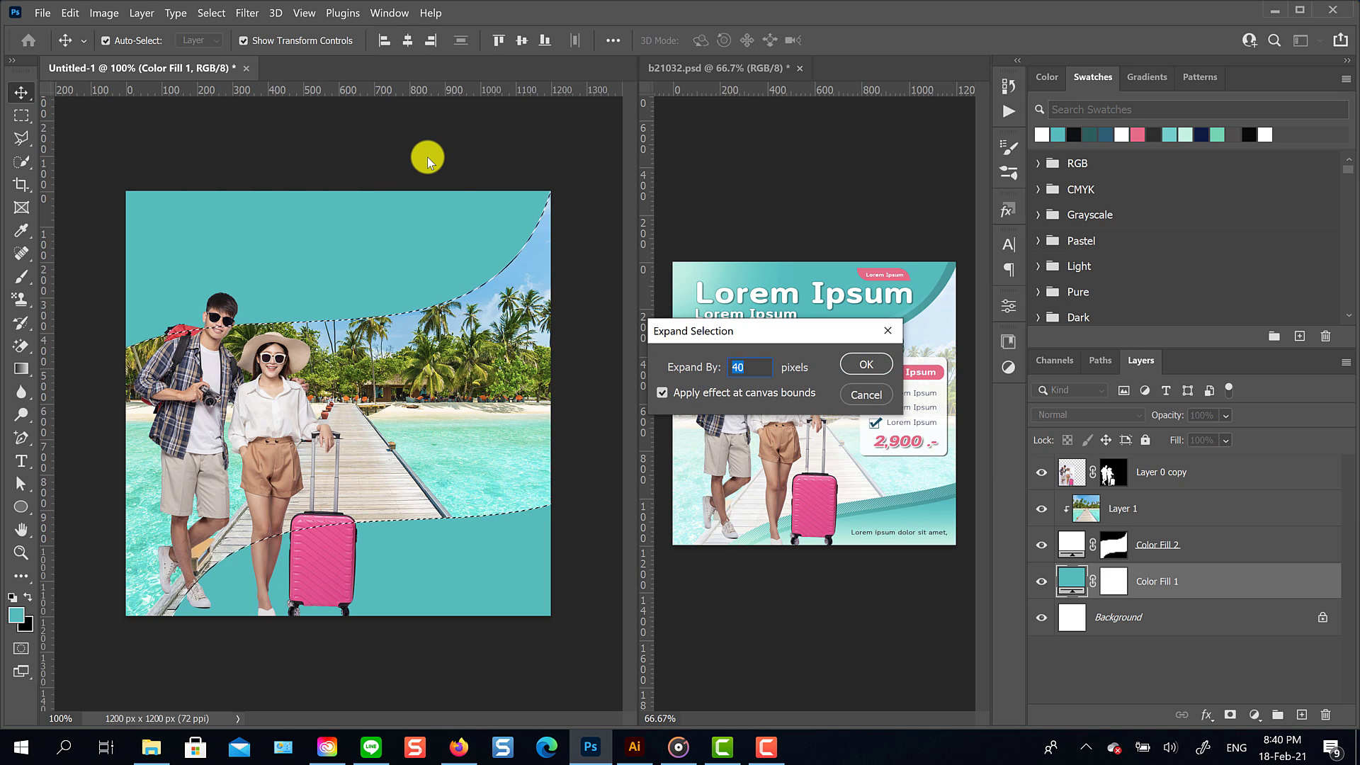
click(864, 363)
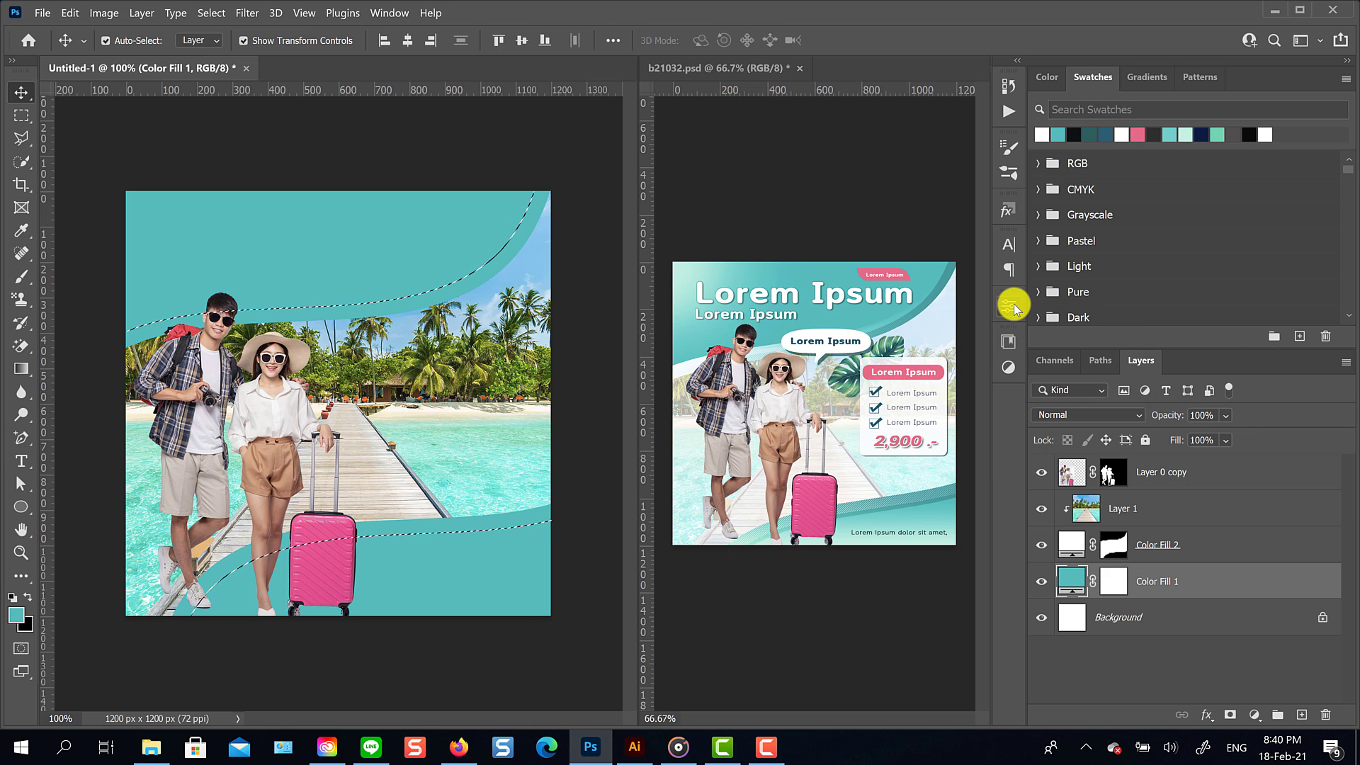
Step: Add a Curves adjustment above Color Fill 1 within the selection, pulling the RGB curve down to darken the wave border
click(1011, 369)
click(861, 366)
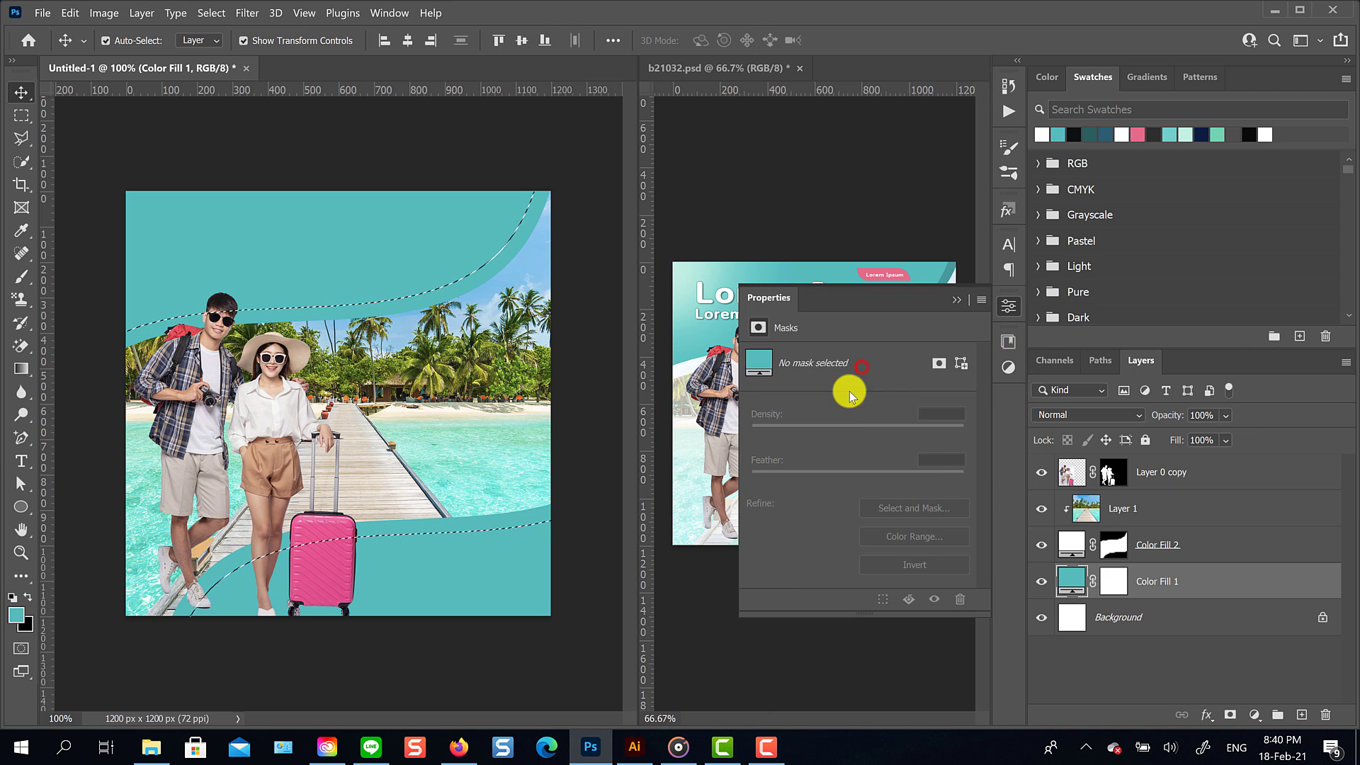
drag(883, 481, 899, 499)
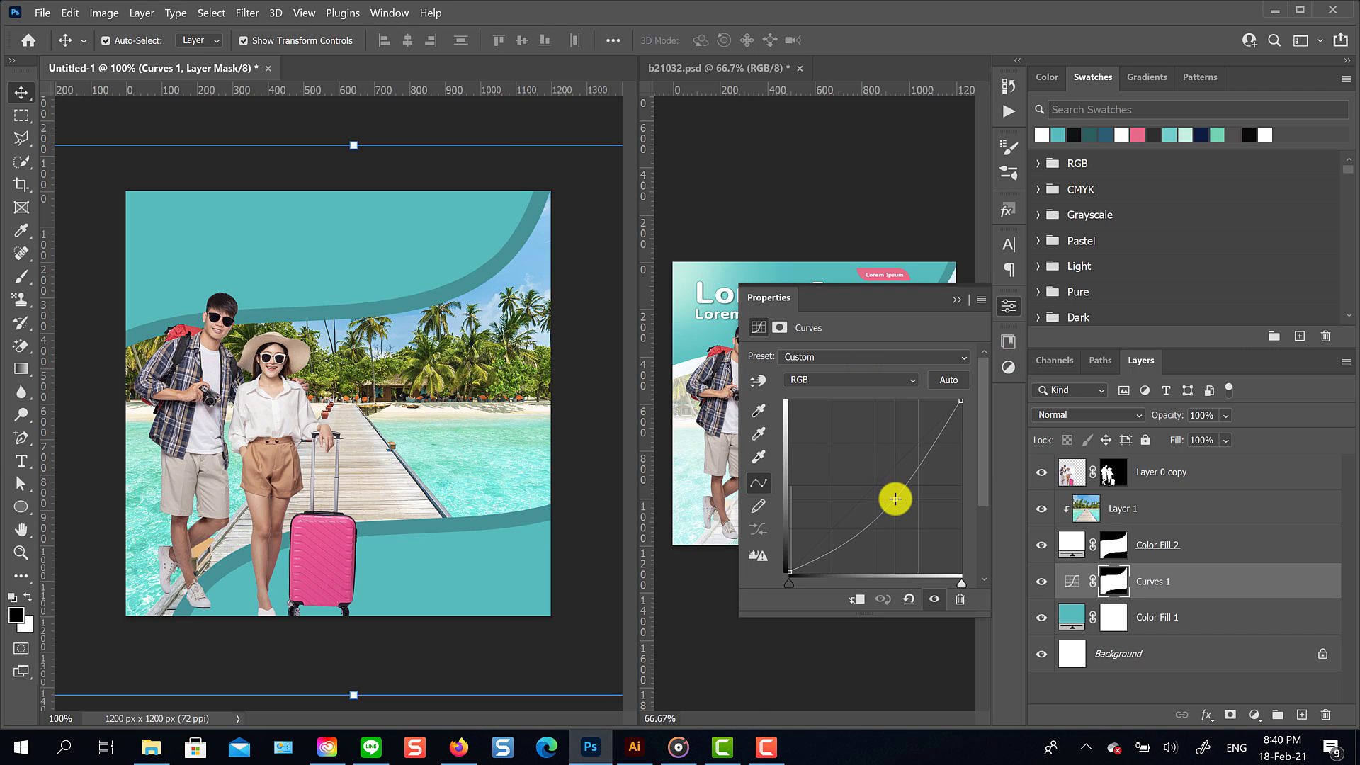
click(956, 299)
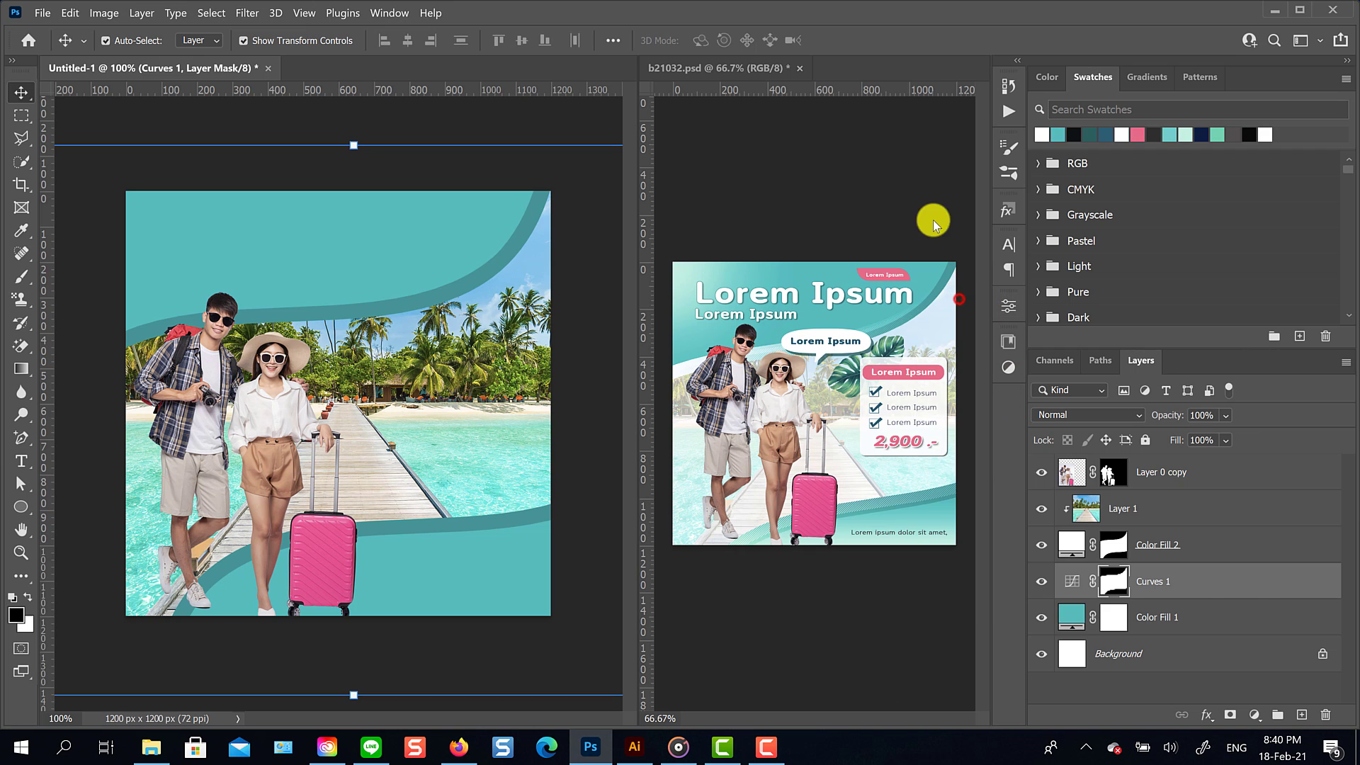
Step: Make Color Fill 1 the active layer, load the Color Fill 2 mask as a selection, and expand it by 20 pixels
click(1232, 619)
drag(1118, 606, 1115, 586)
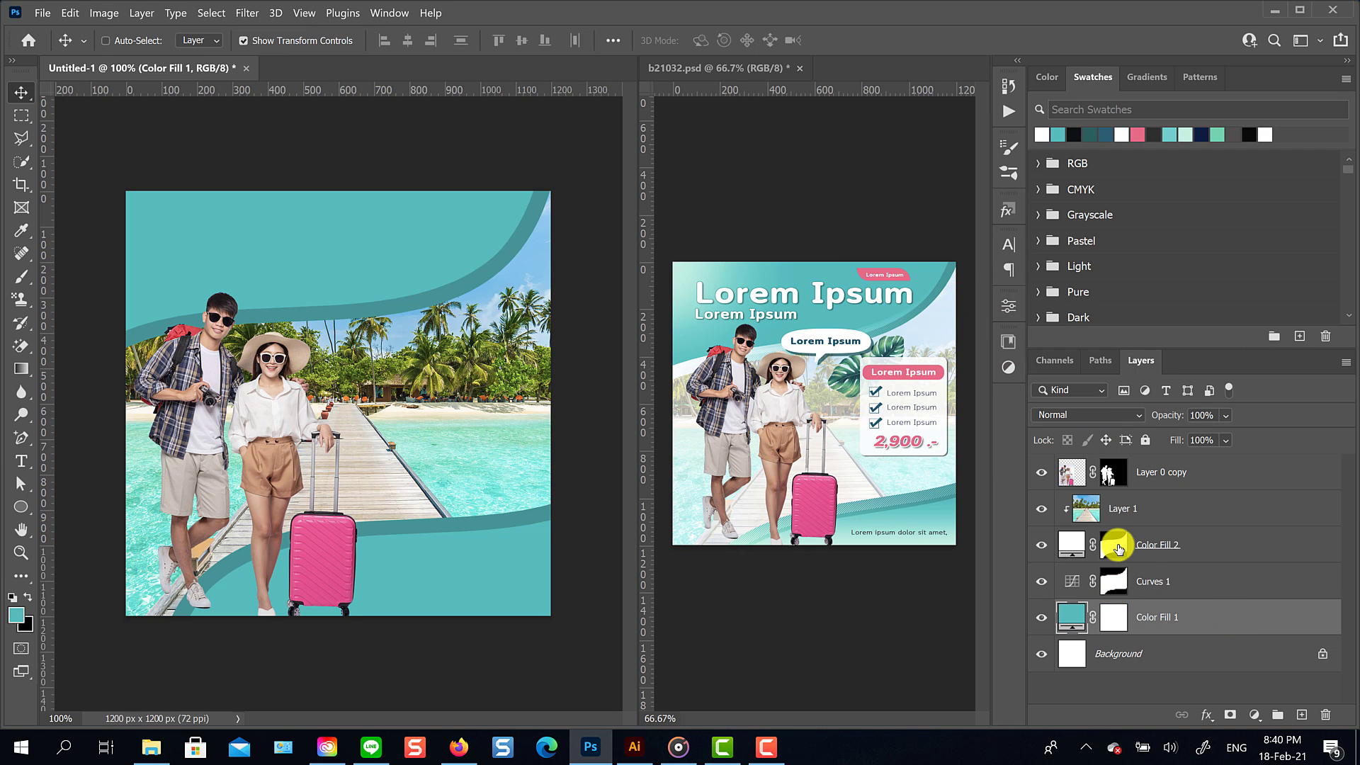
ctrl+click(1117, 546)
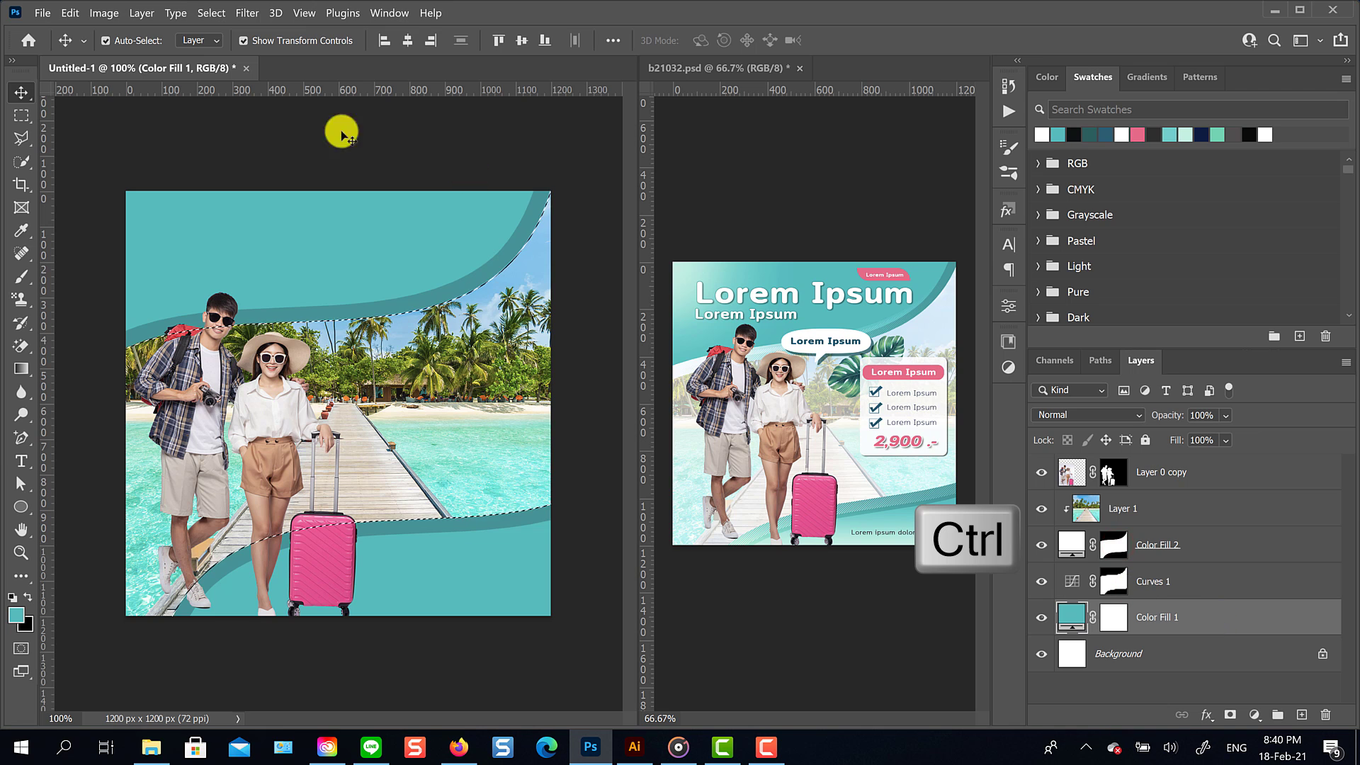
click(211, 13)
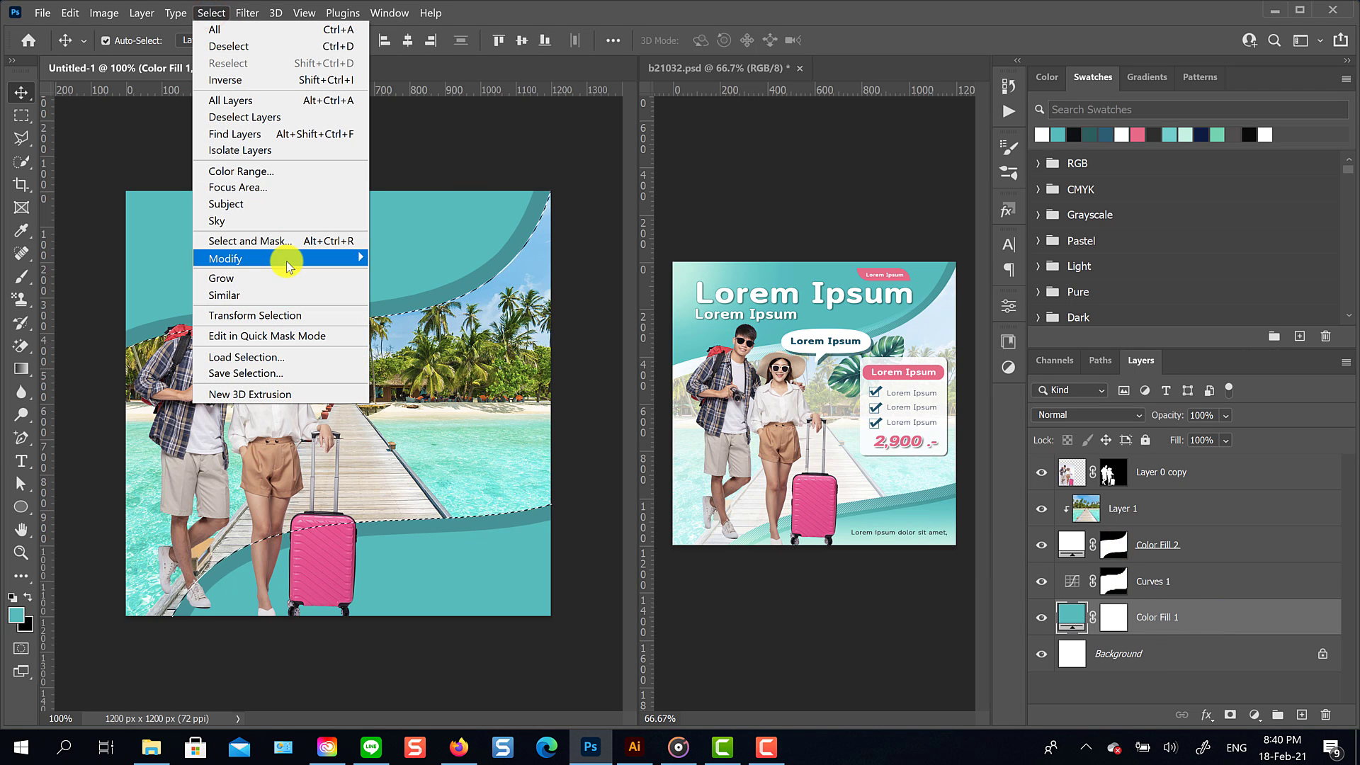
mouse_move(294, 269)
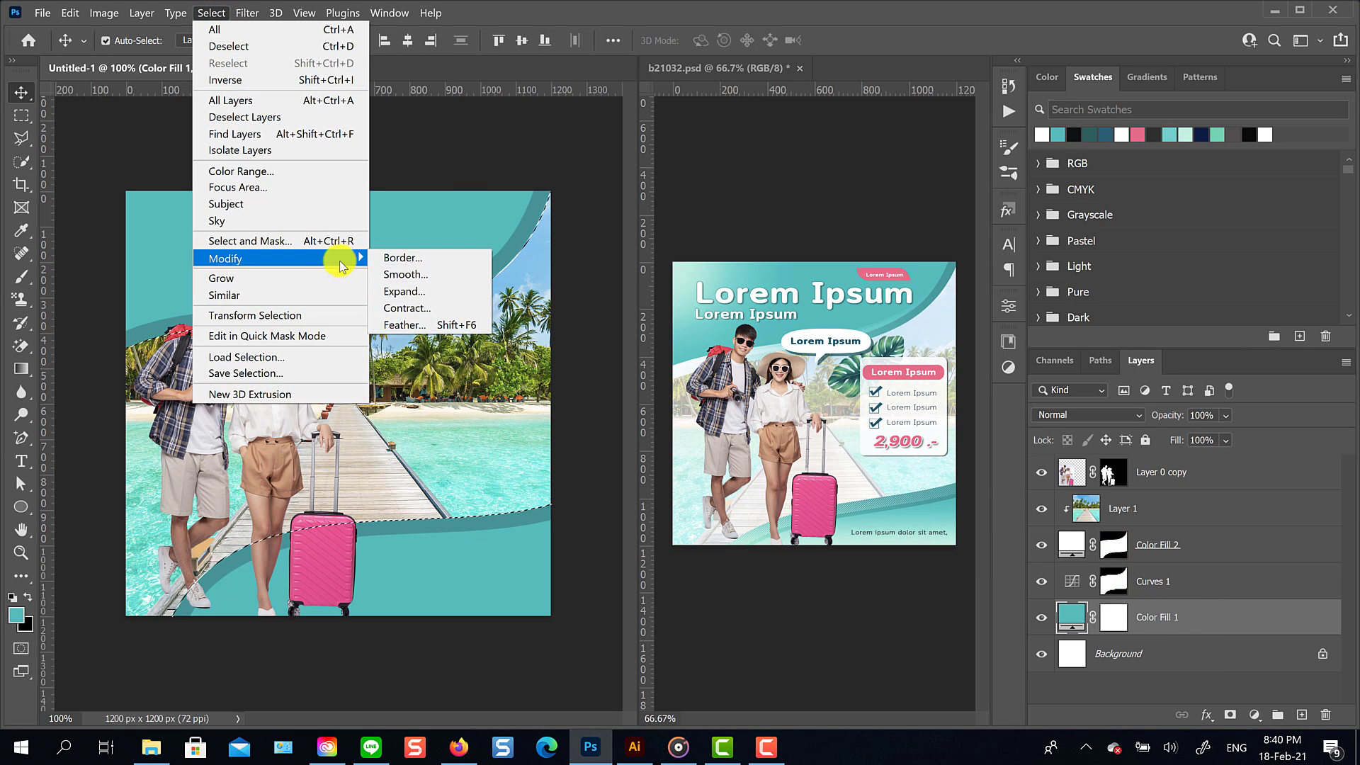
click(401, 291)
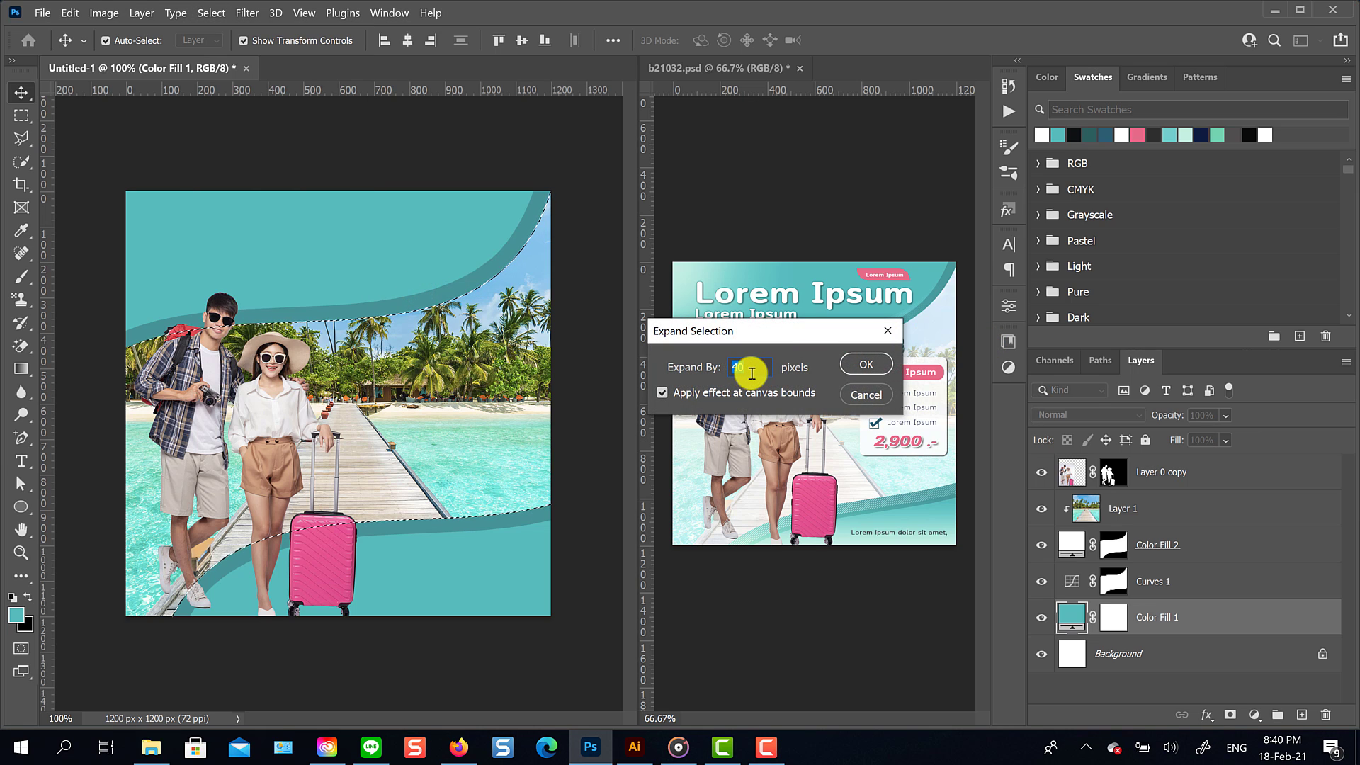
text(20)
click(865, 364)
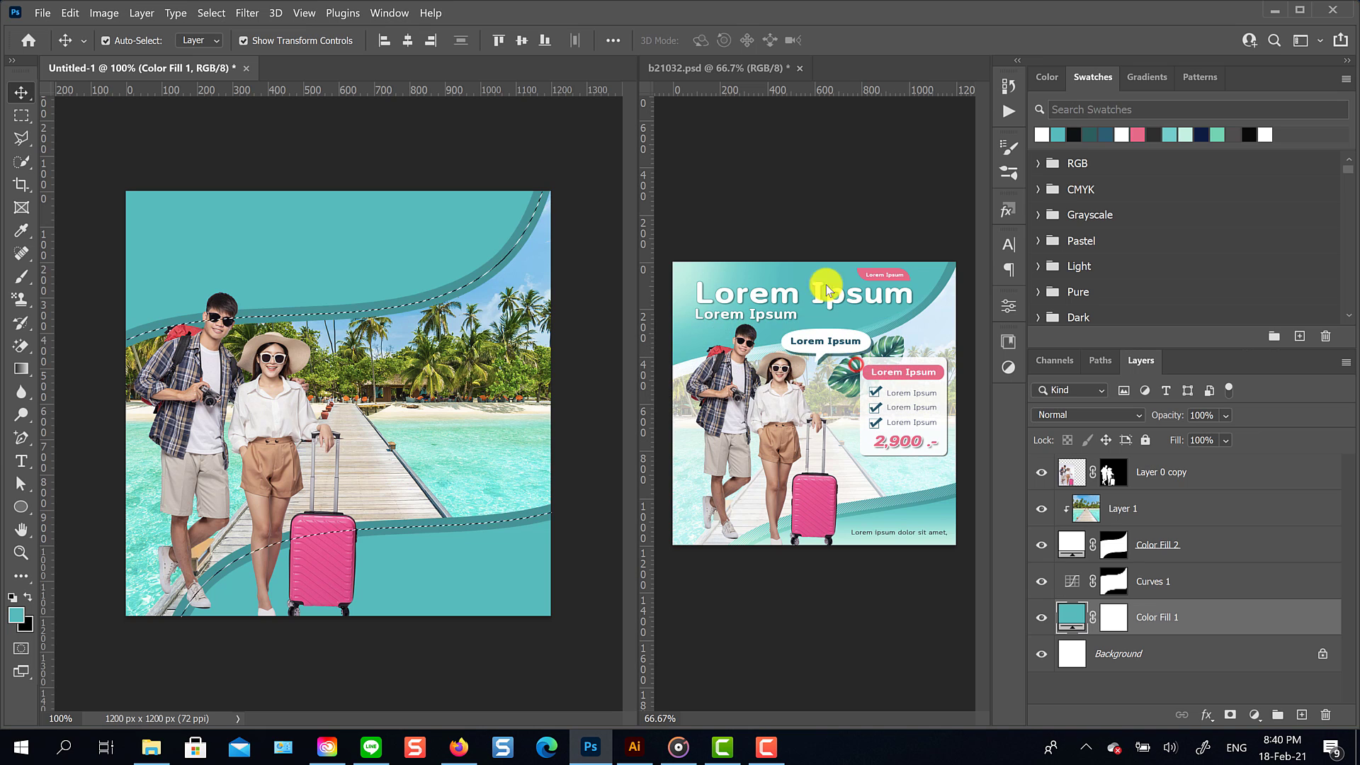
Step: Add a Gradient Fill layer within the selection, using the teal-to-transparent preset from the Basics group
click(1260, 714)
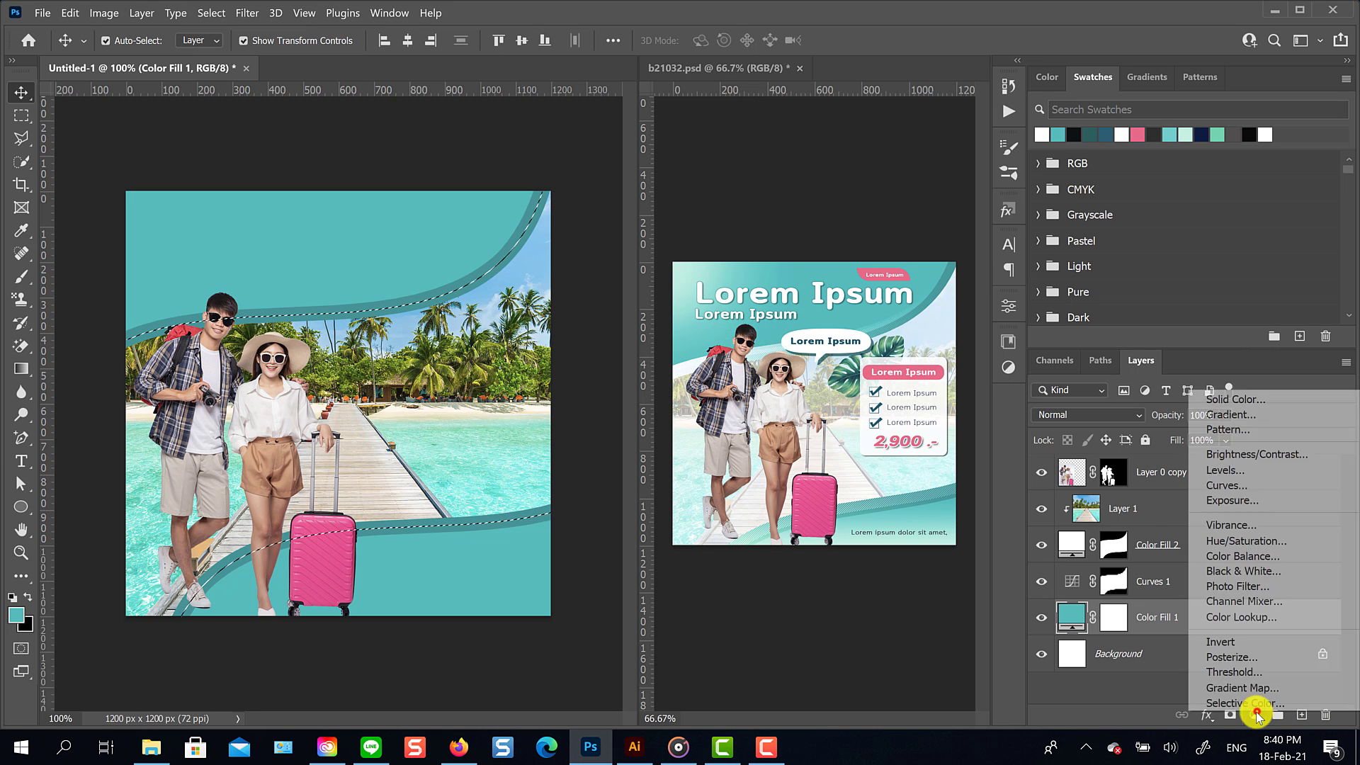
click(1239, 422)
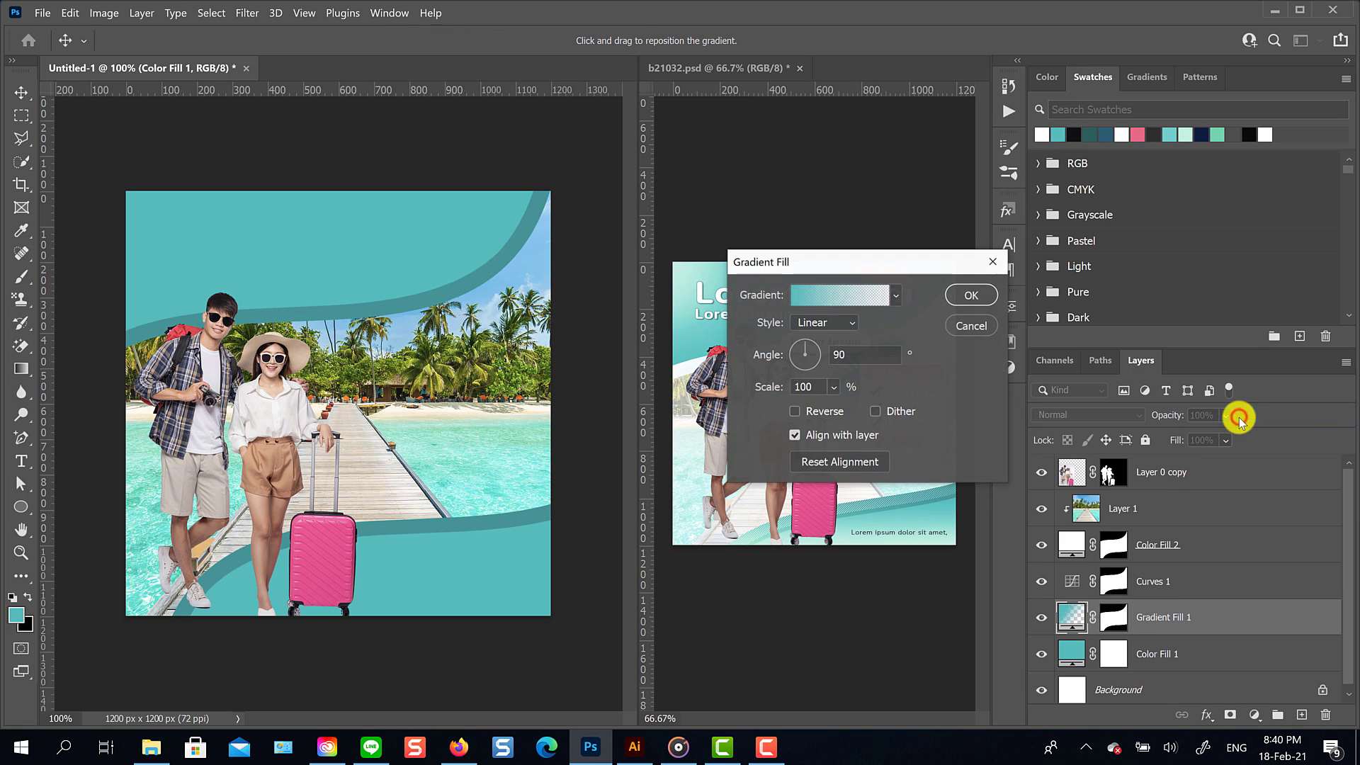
click(894, 294)
click(803, 284)
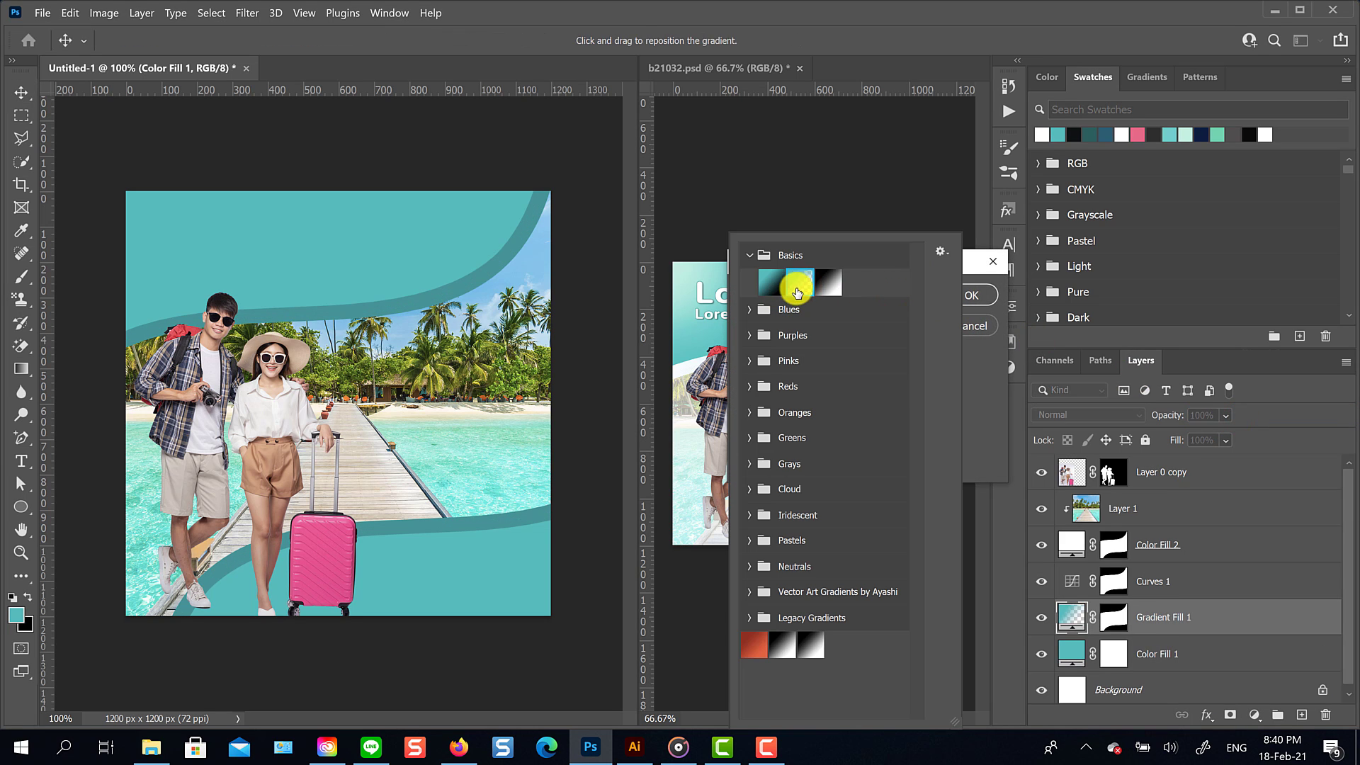
click(752, 311)
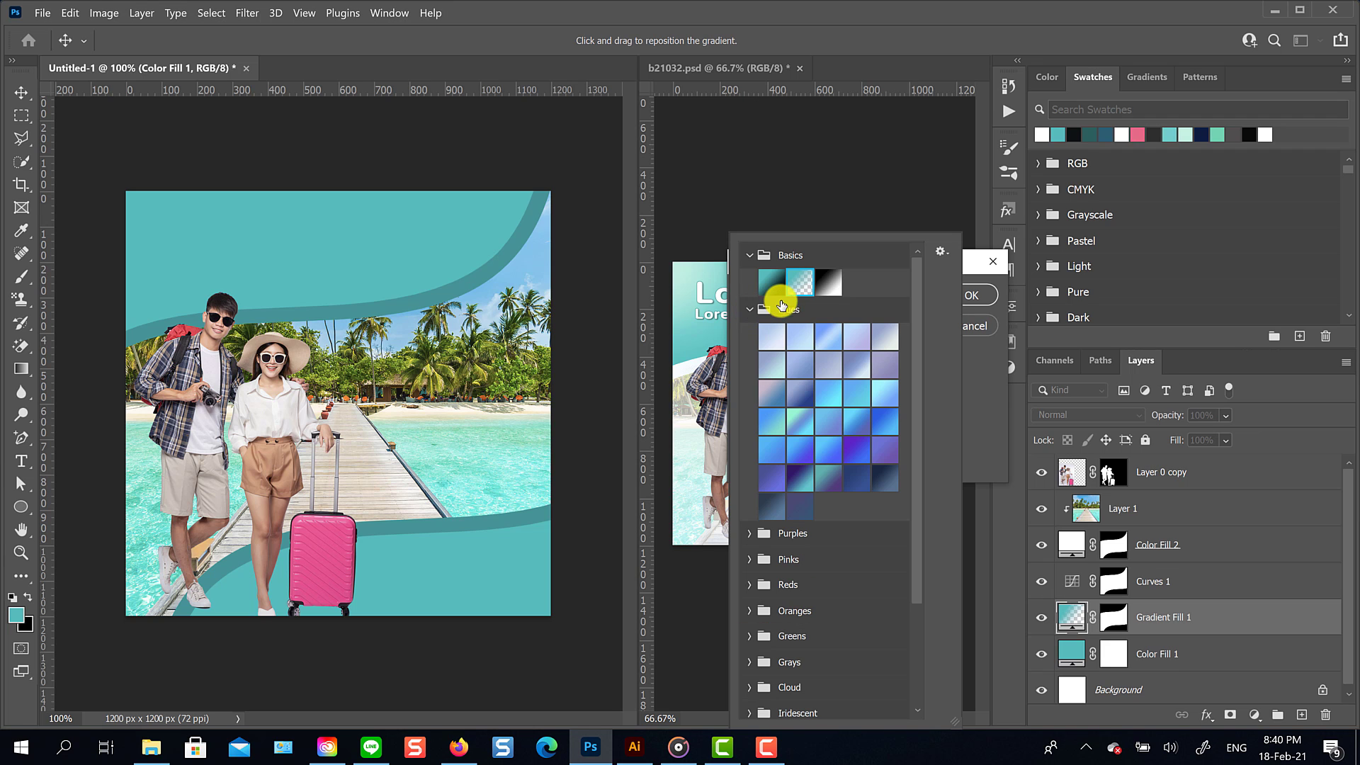
double_click(804, 283)
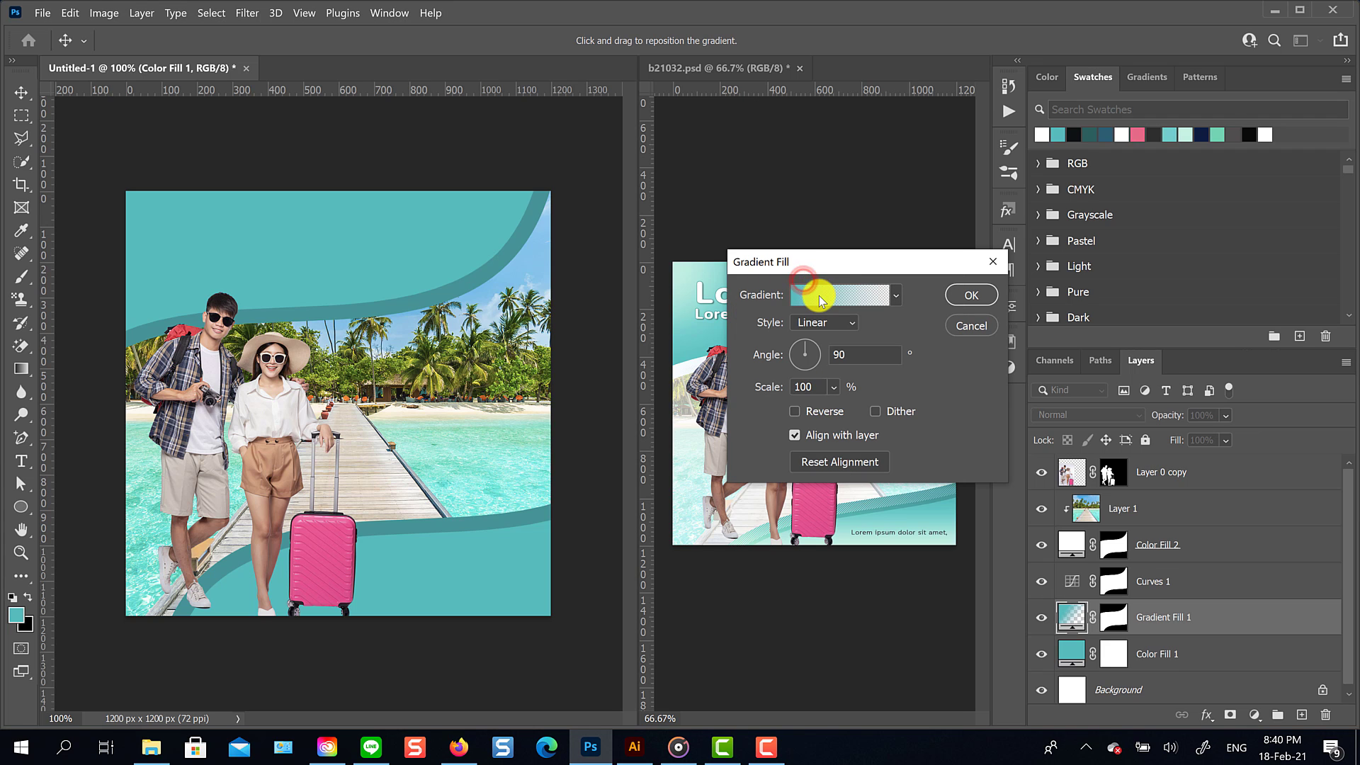
Step: Edit the fill's gradient and change its starting color stop at location 0% to white
click(808, 298)
double_click(648, 333)
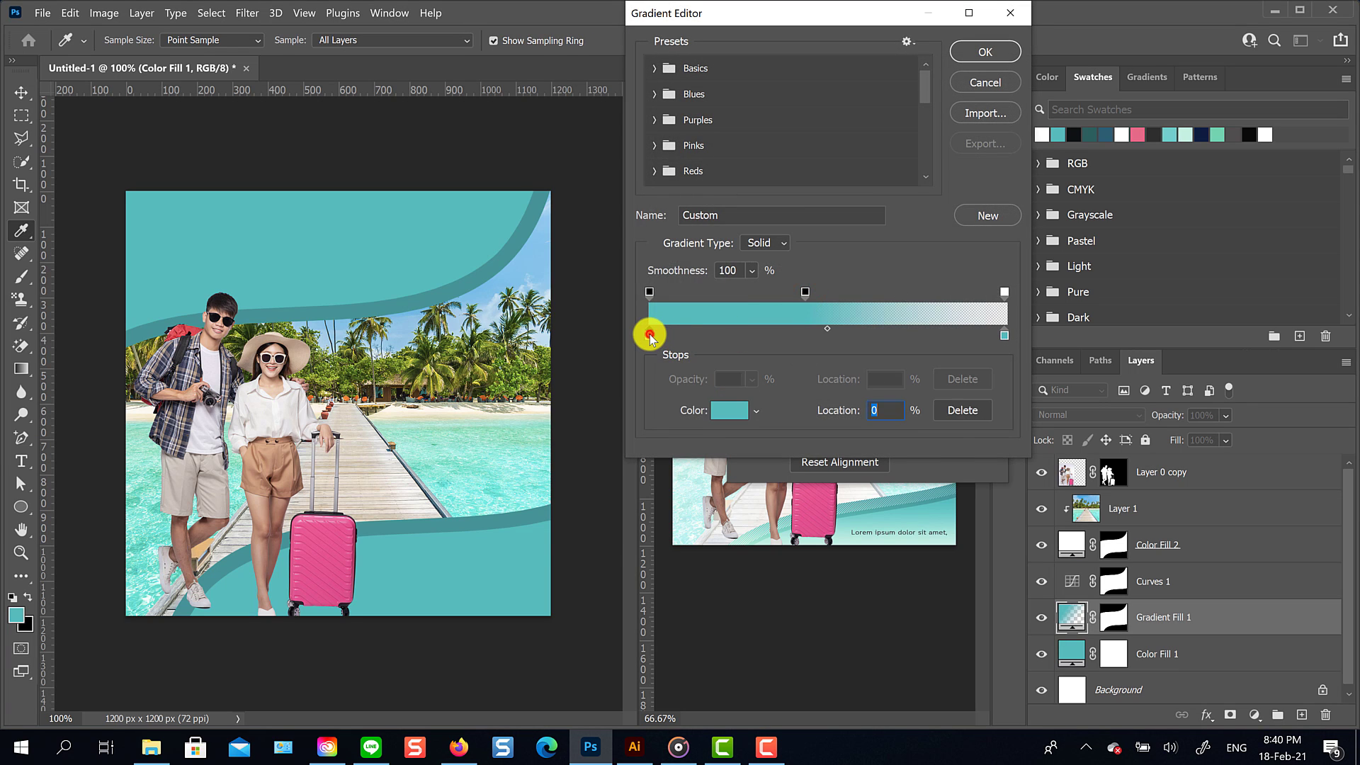
drag(688, 352, 522, 213)
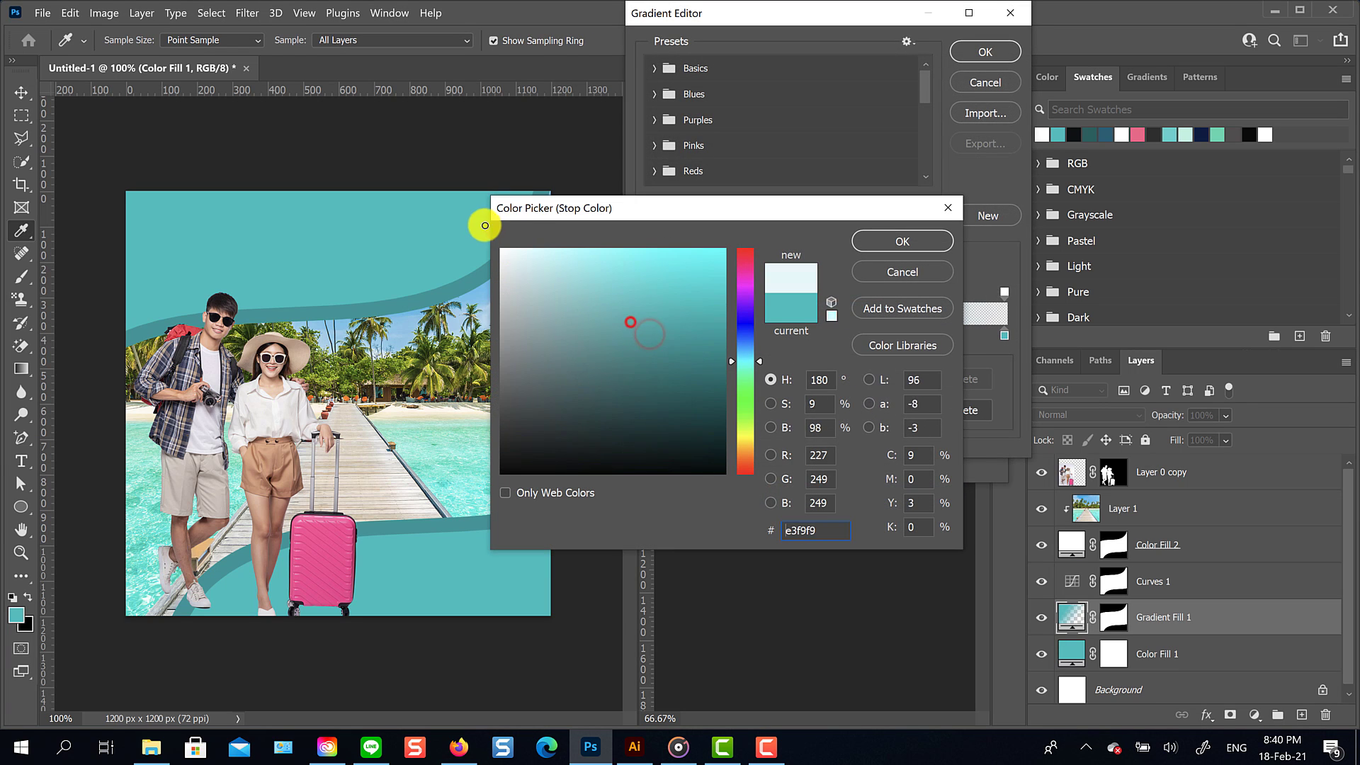
click(905, 241)
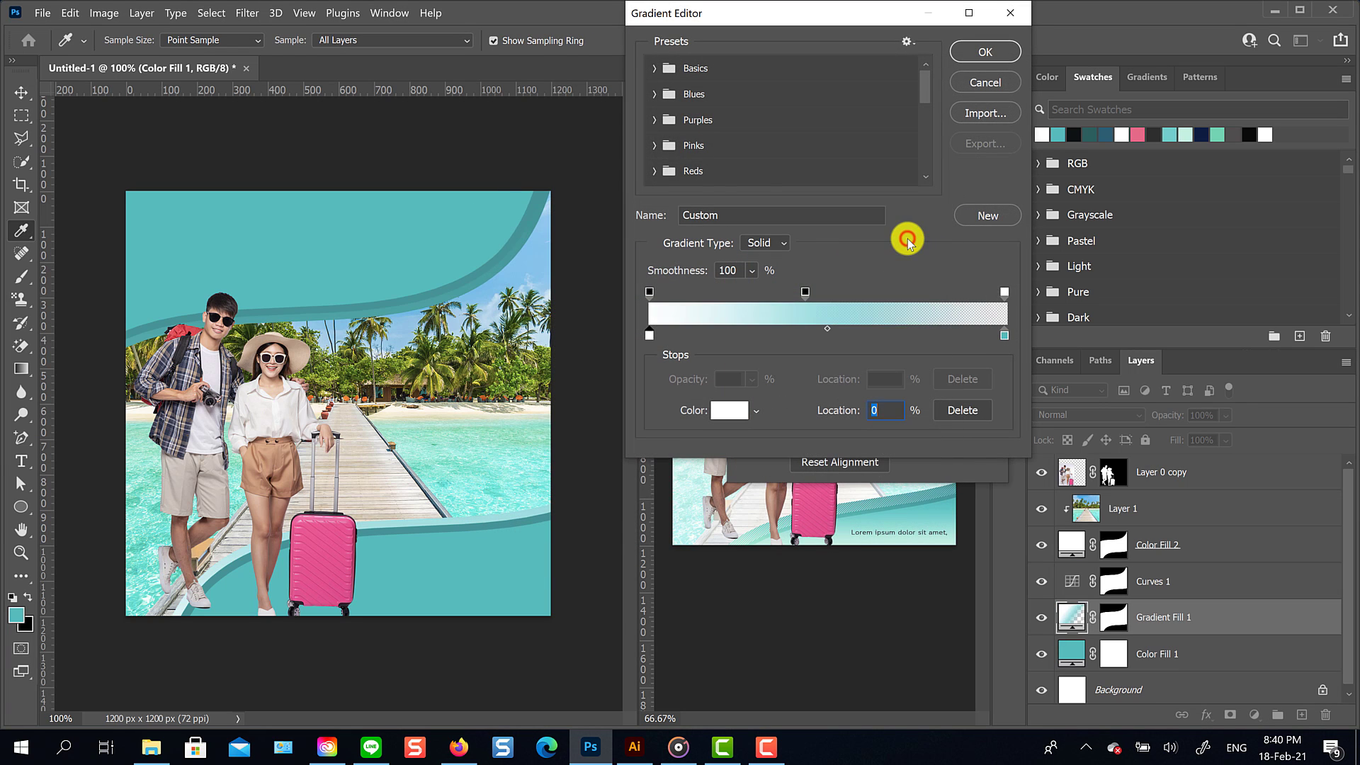
Step: Shift the gradient's middle opacity stop toward the transparent end, and set the ending color stop to white (ffffff)
click(828, 328)
drag(805, 294, 854, 297)
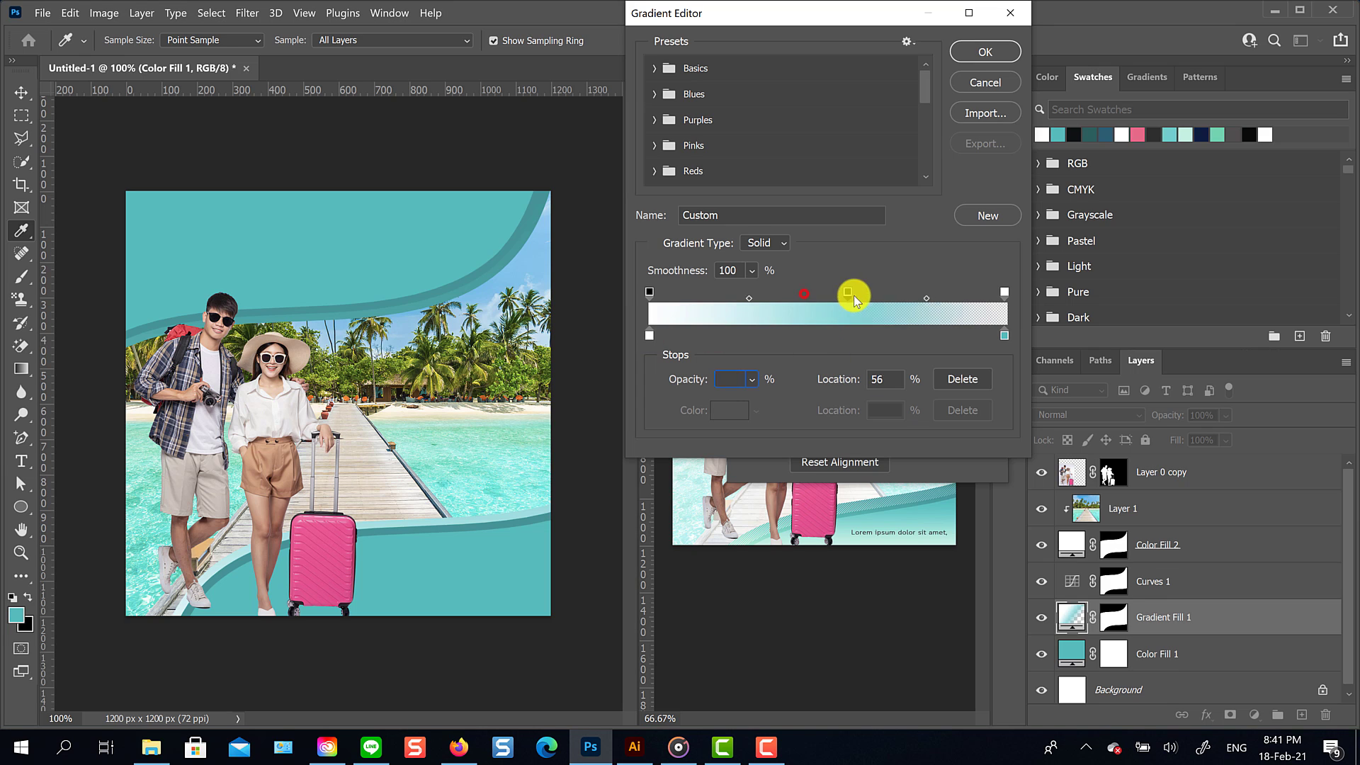
click(1005, 336)
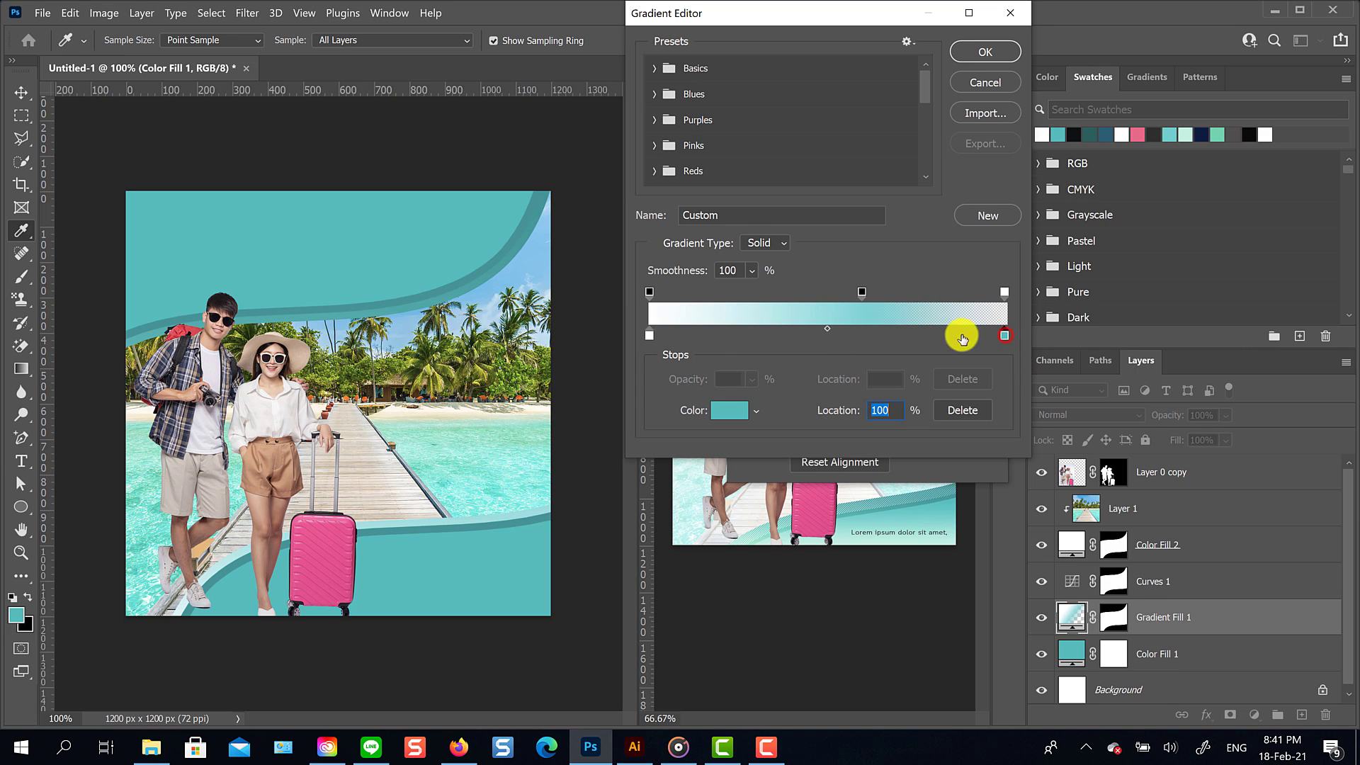
click(748, 411)
drag(532, 288, 468, 212)
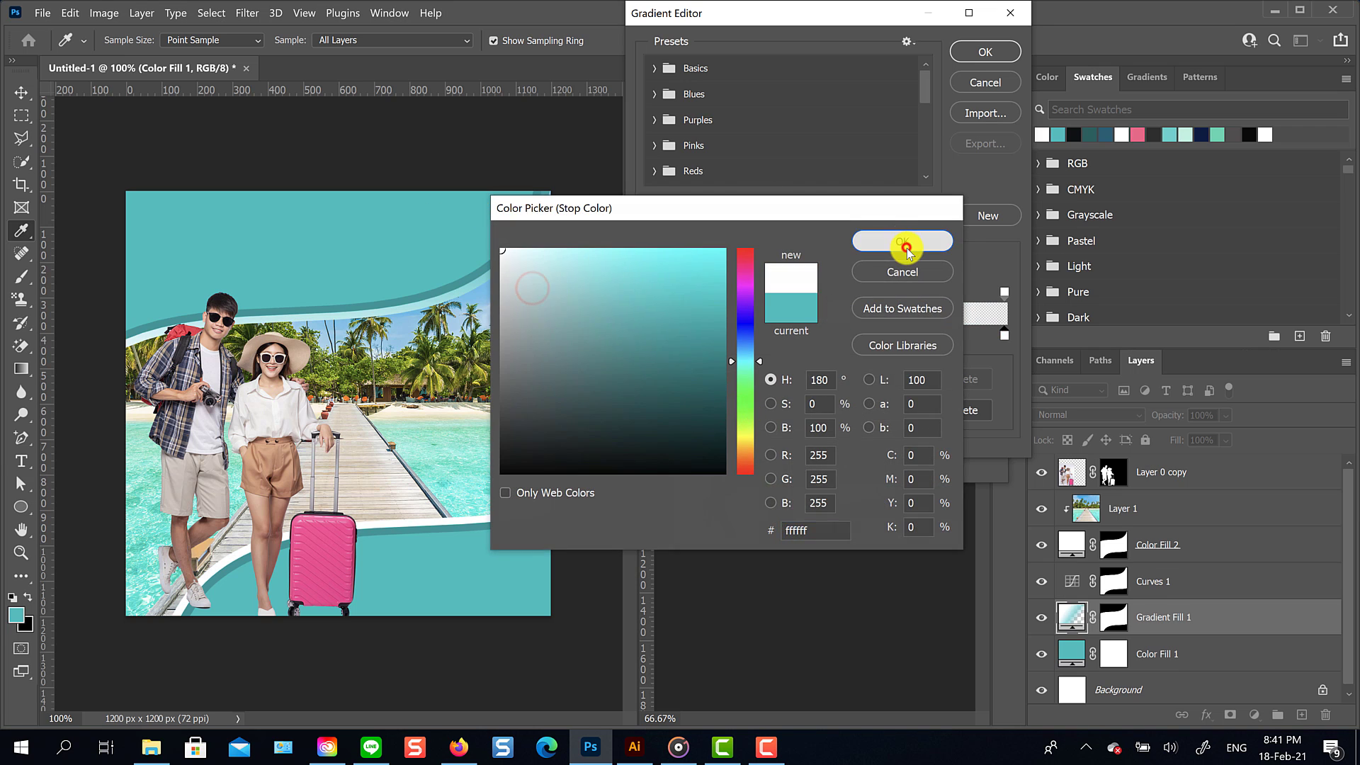
click(907, 242)
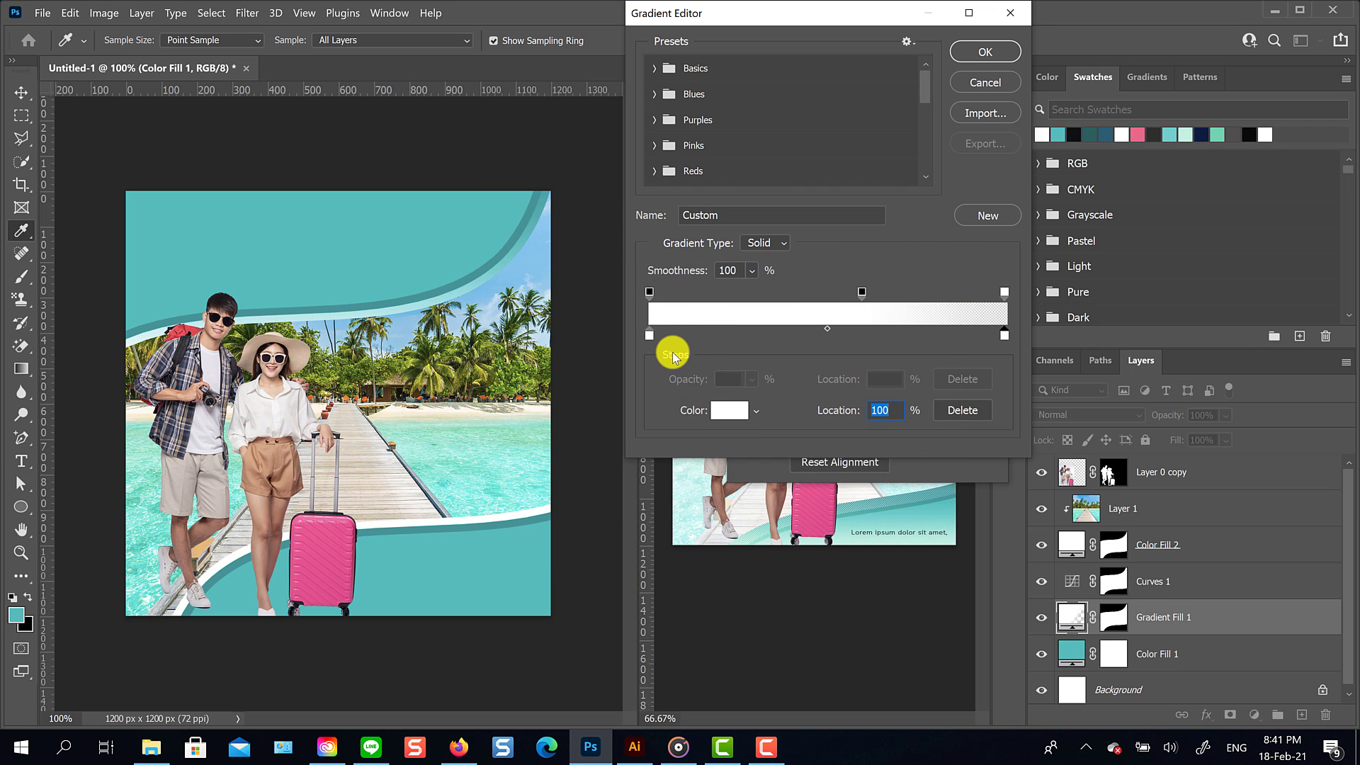
Step: Move the color midpoint to about 34% and the ending color stop to about 83%, and accept the gradient fill
drag(823, 328, 779, 381)
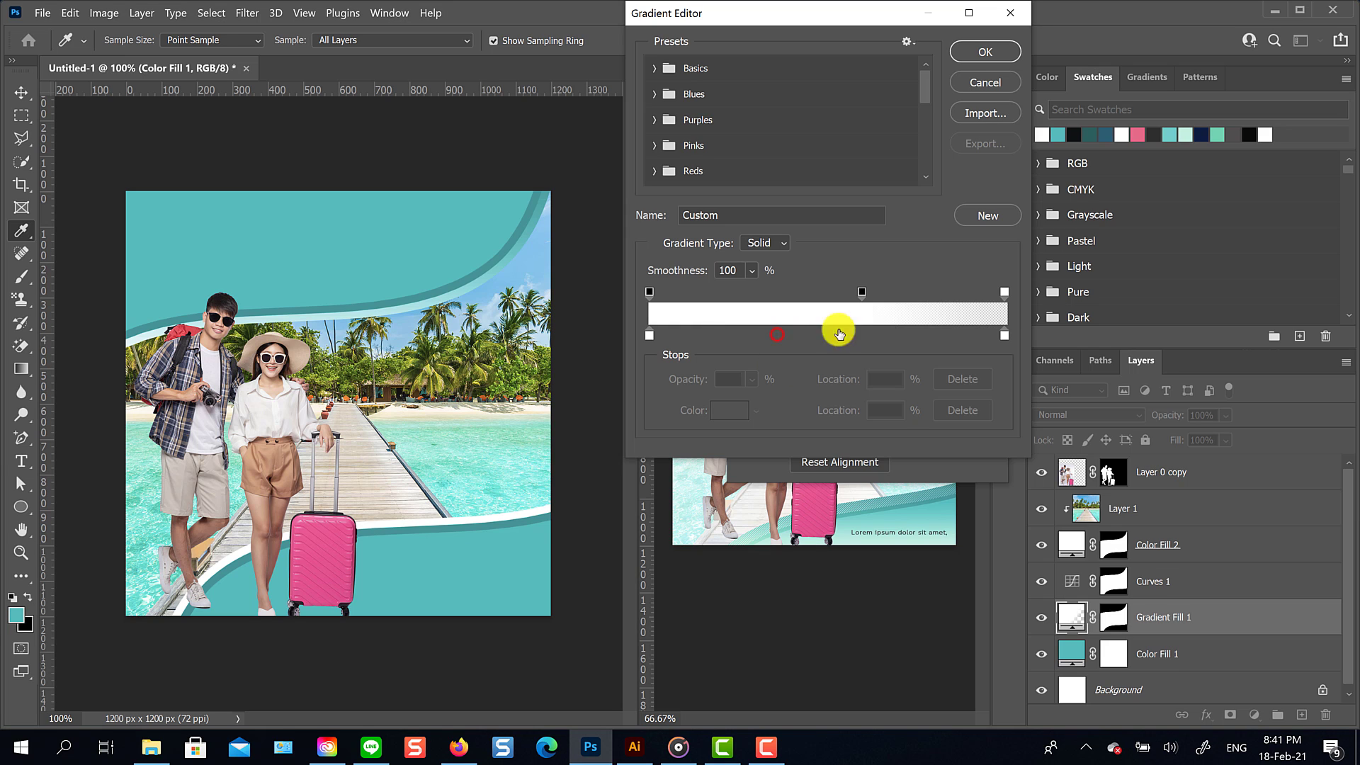
click(1004, 336)
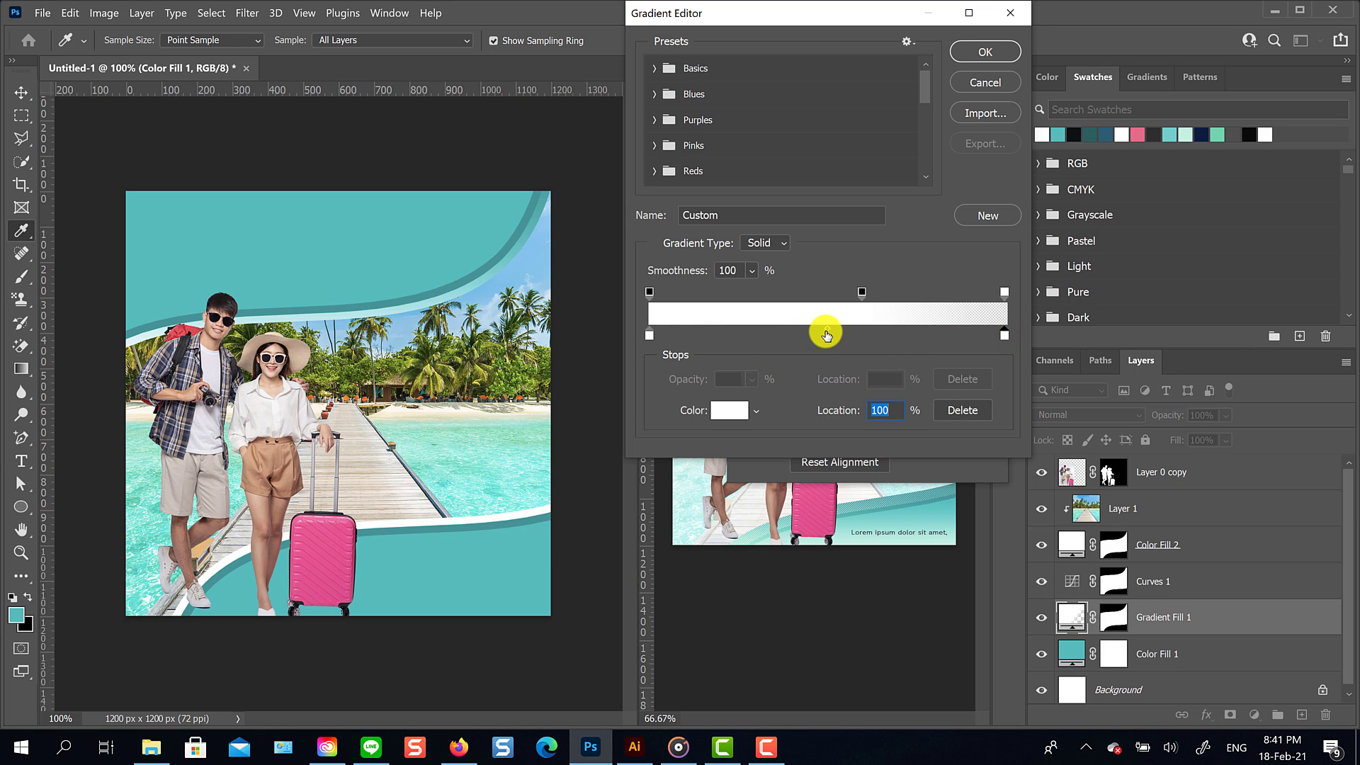
drag(825, 332, 786, 332)
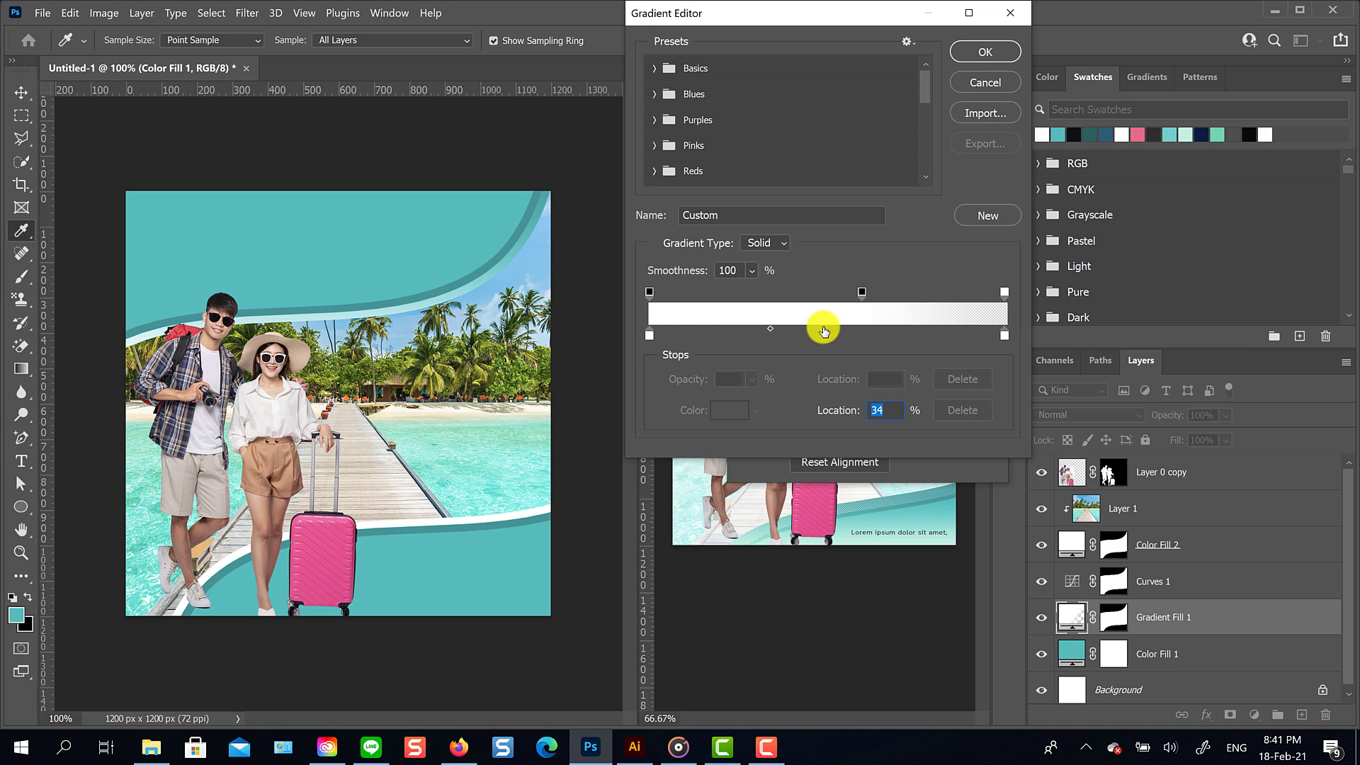
drag(1004, 336, 983, 339)
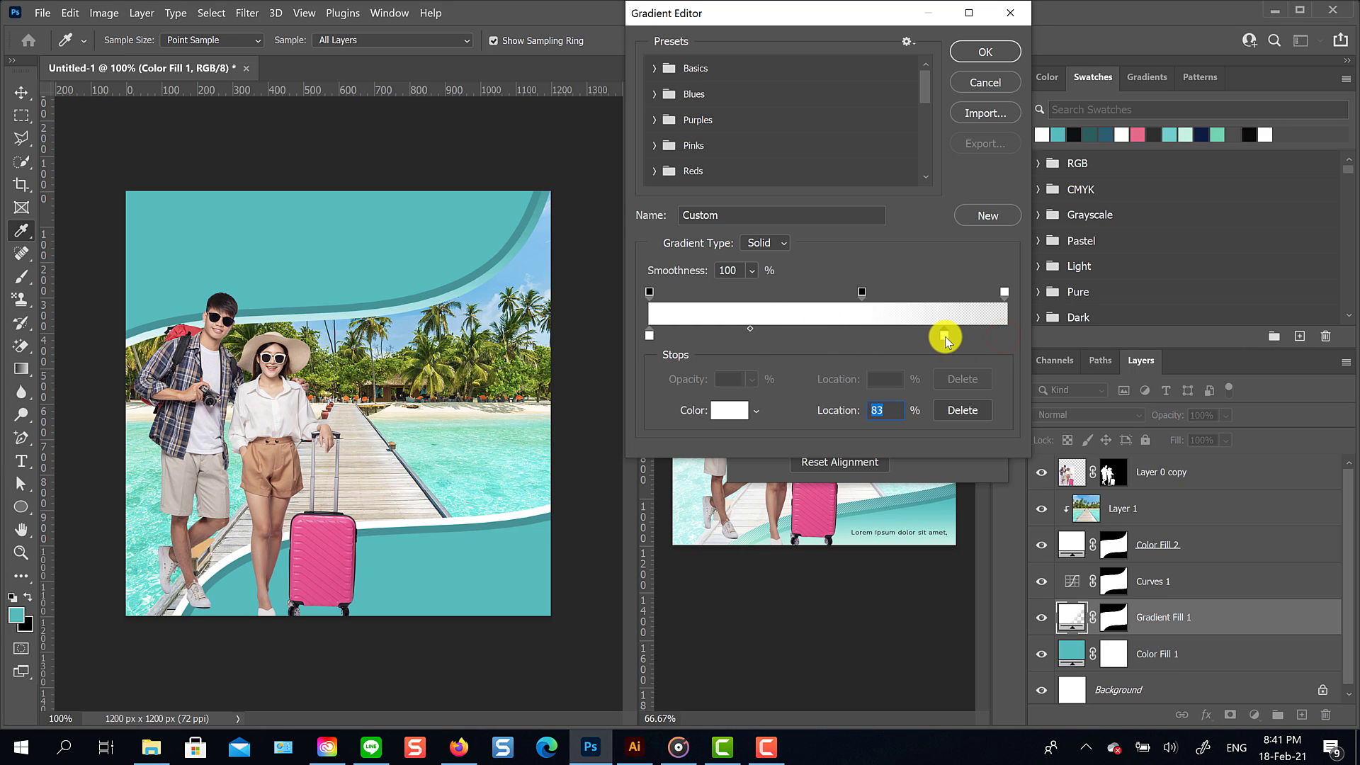
click(991, 55)
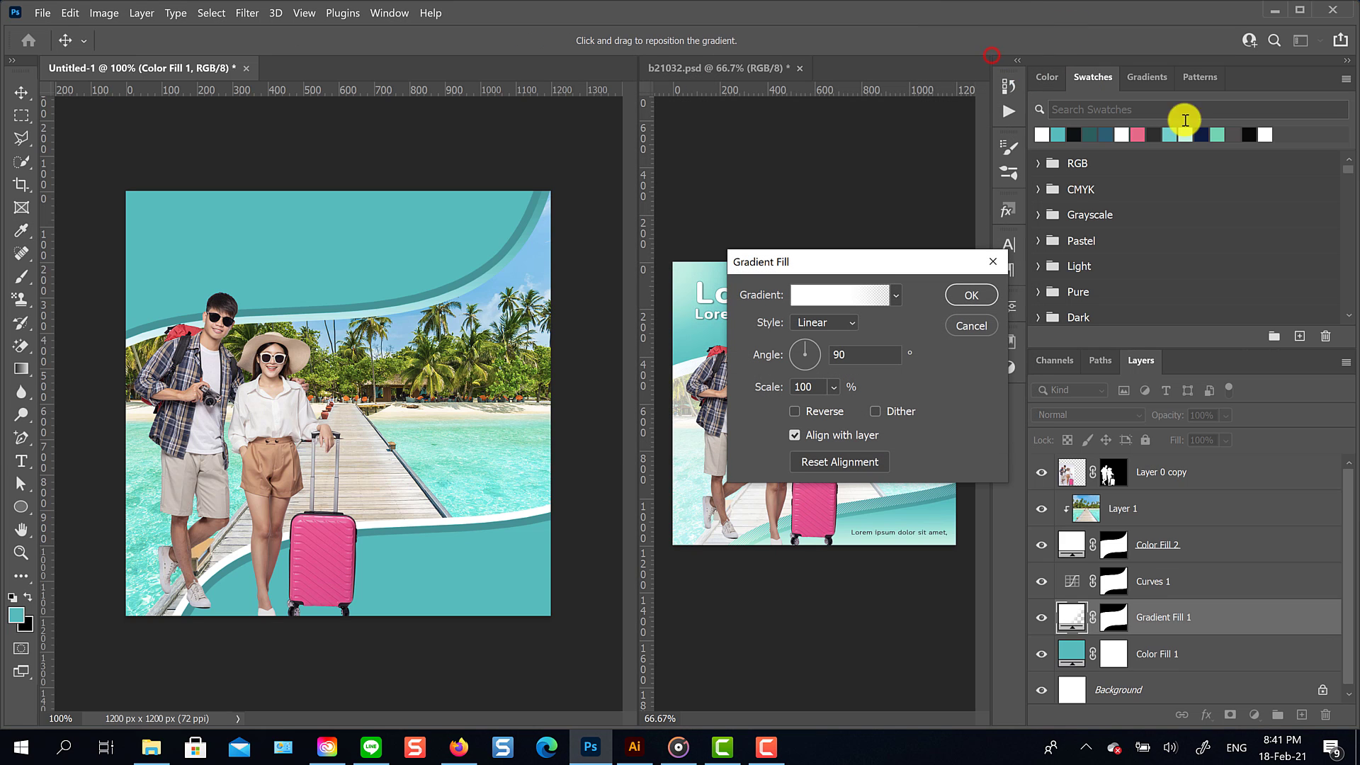
click(984, 297)
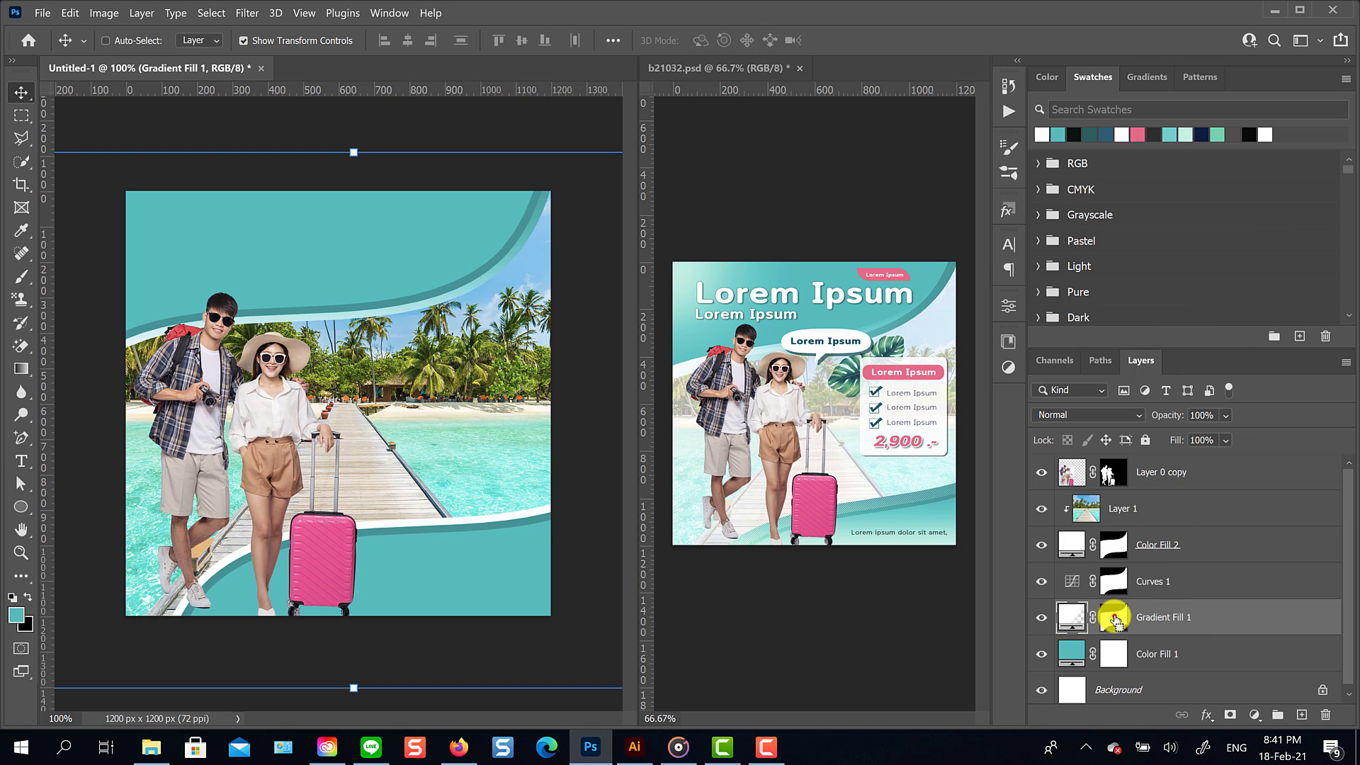
Step: Load the Gradient Fill 1 mask as a selection and apply the thin black diagonal-stripe pattern to a new layer above it
ctrl+click(1115, 621)
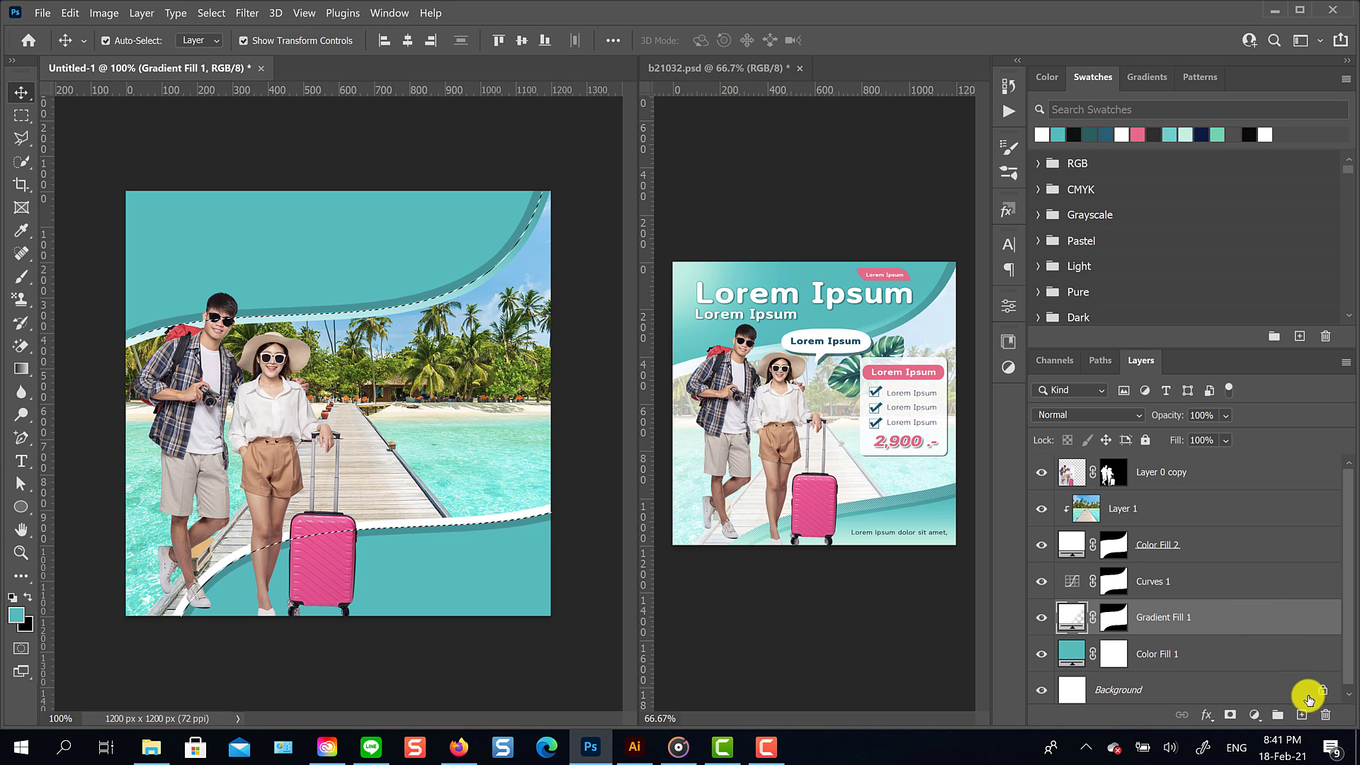
click(1302, 713)
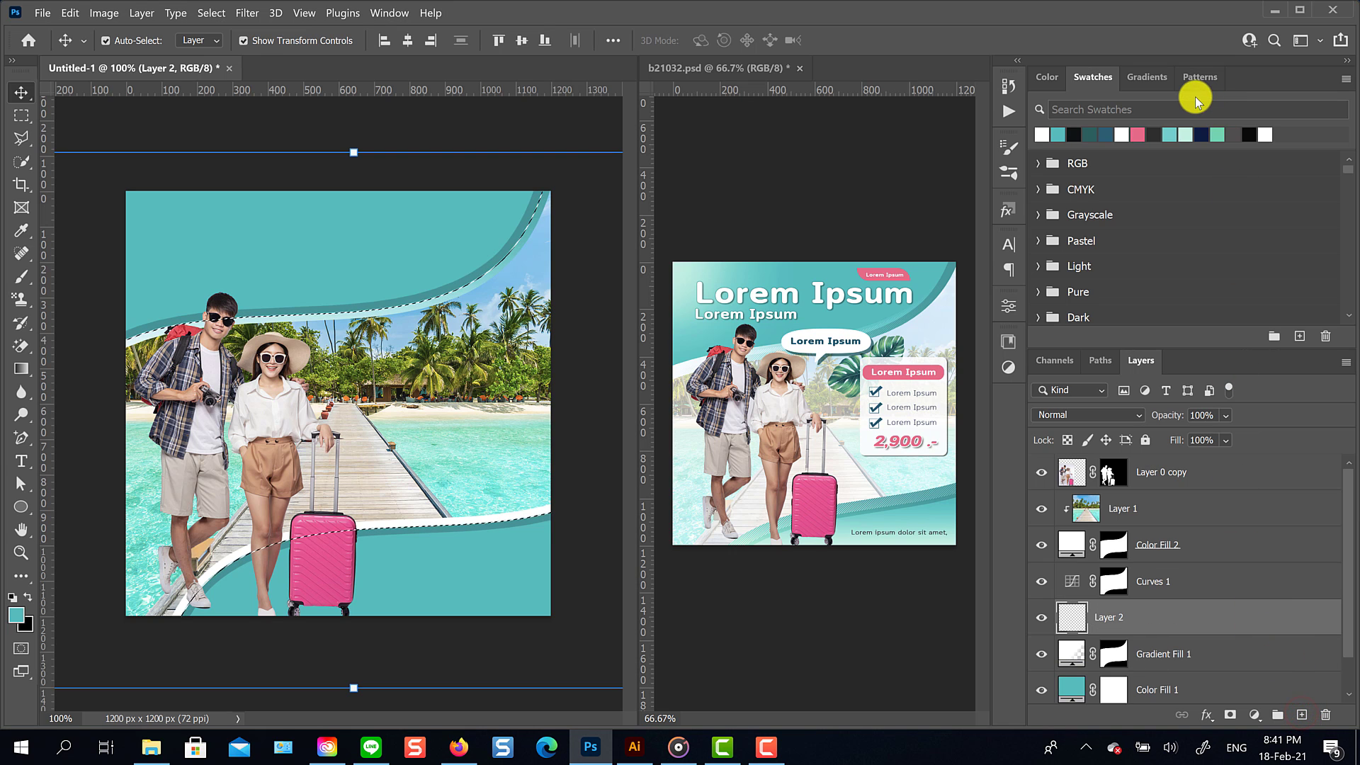
click(1195, 75)
drag(1169, 291, 1177, 627)
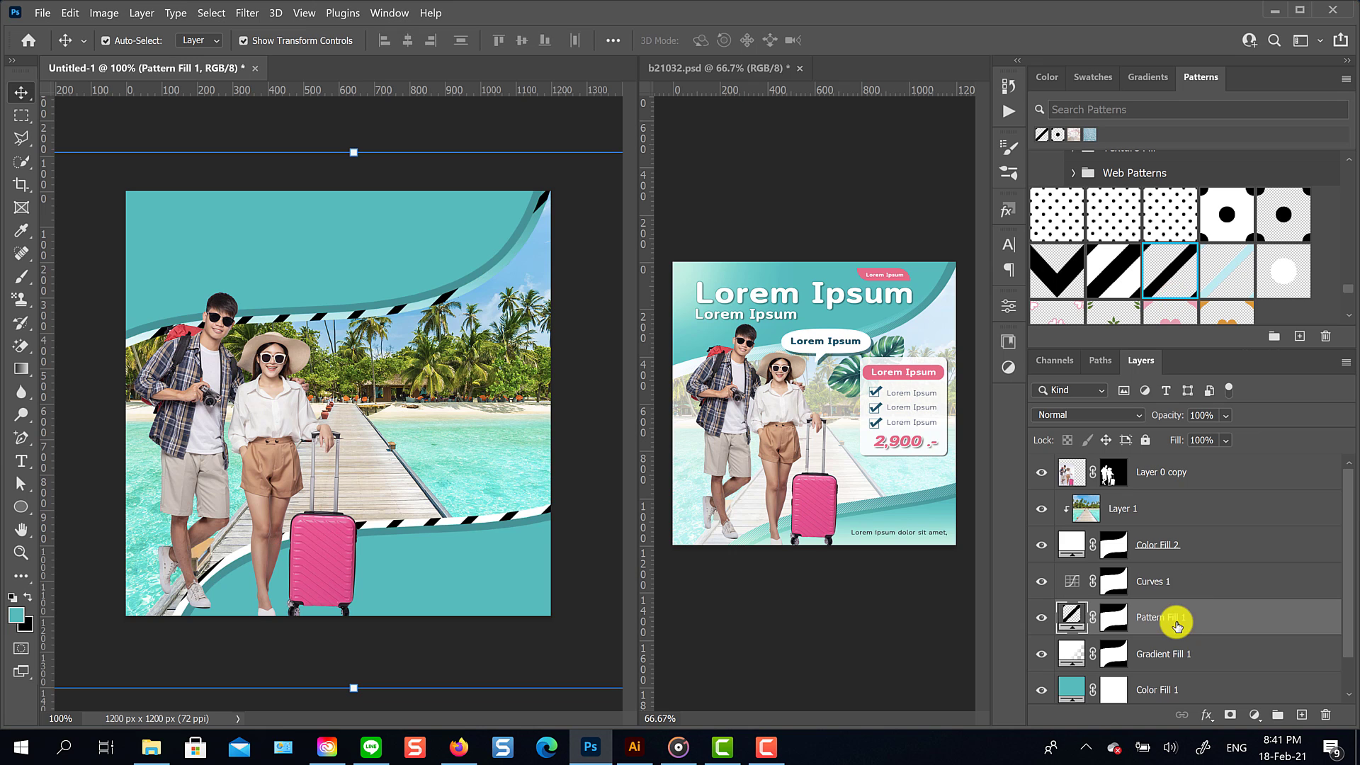
Step: Scale the stripe pattern fill to 8% and set its layer's blend mode to Soft Light
double_click(1071, 613)
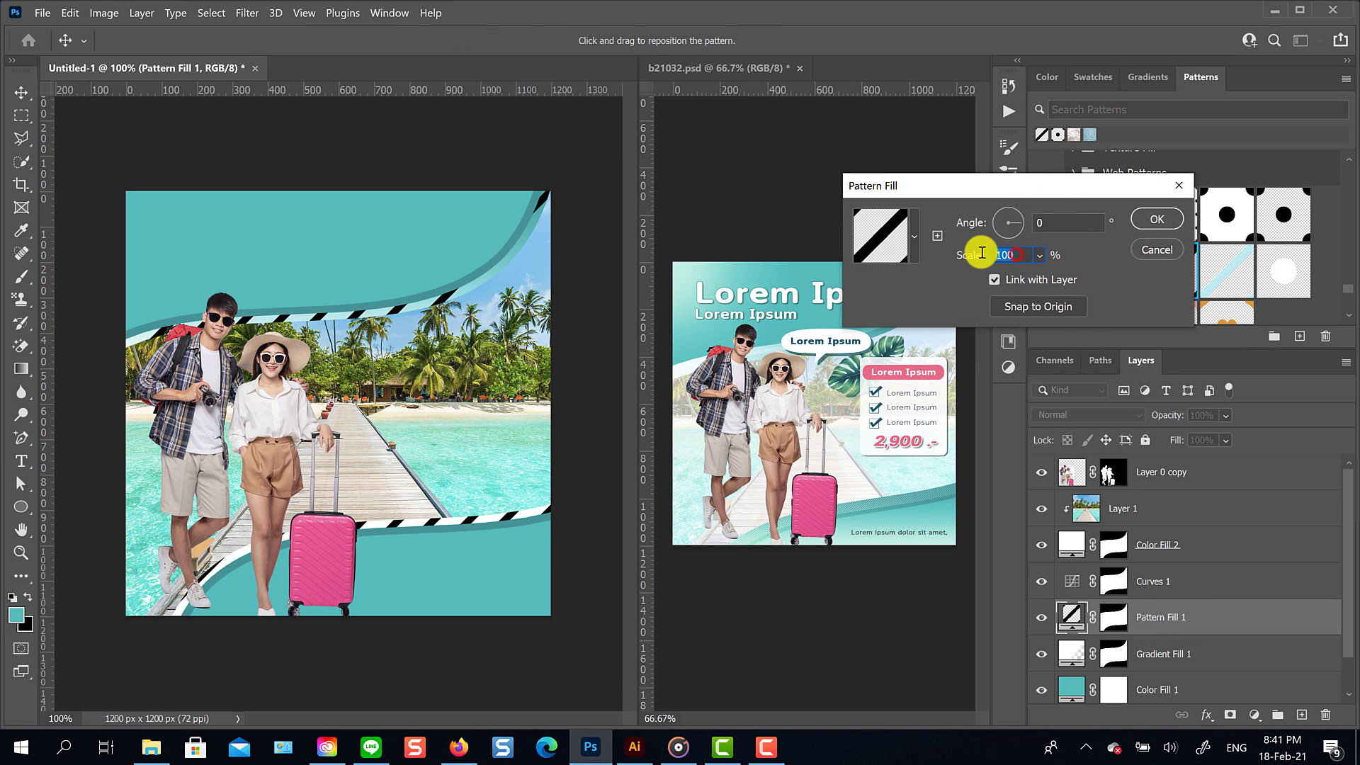
text(8)
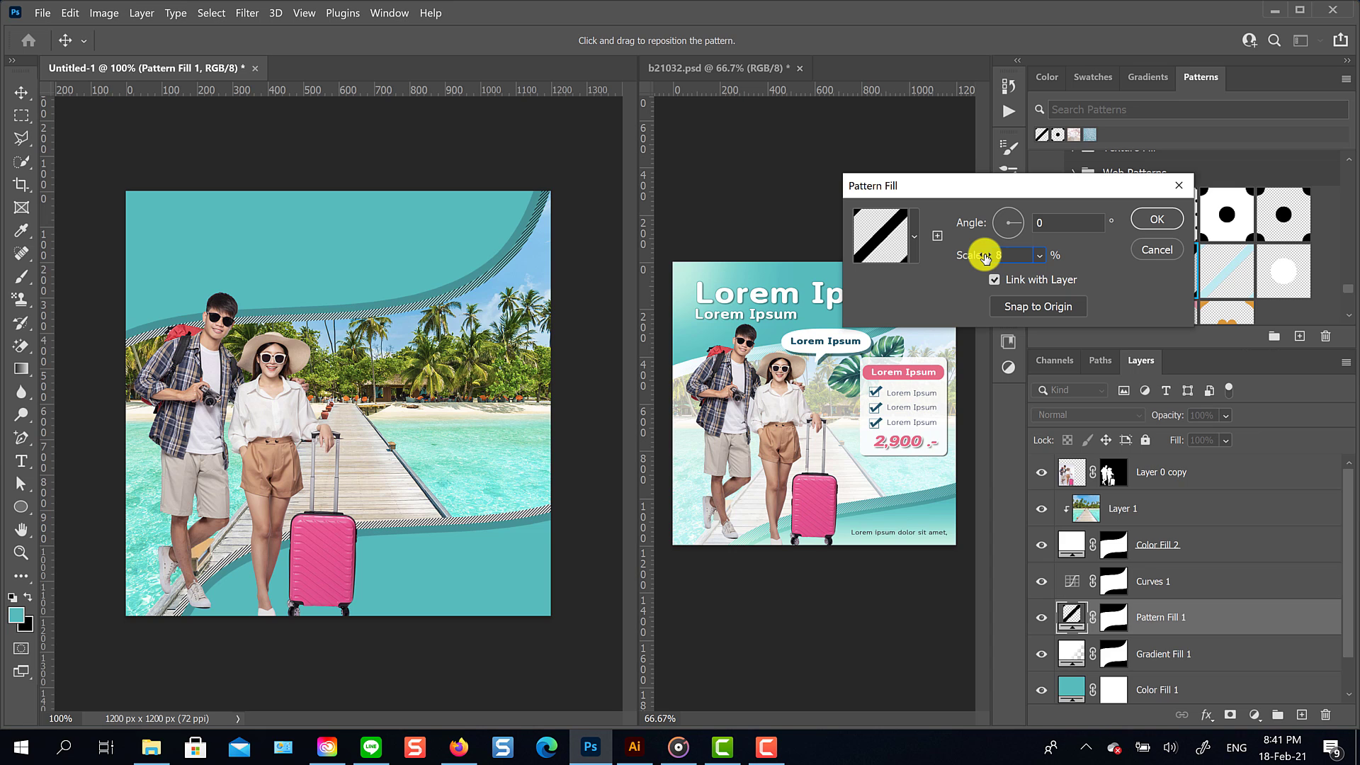
click(1169, 216)
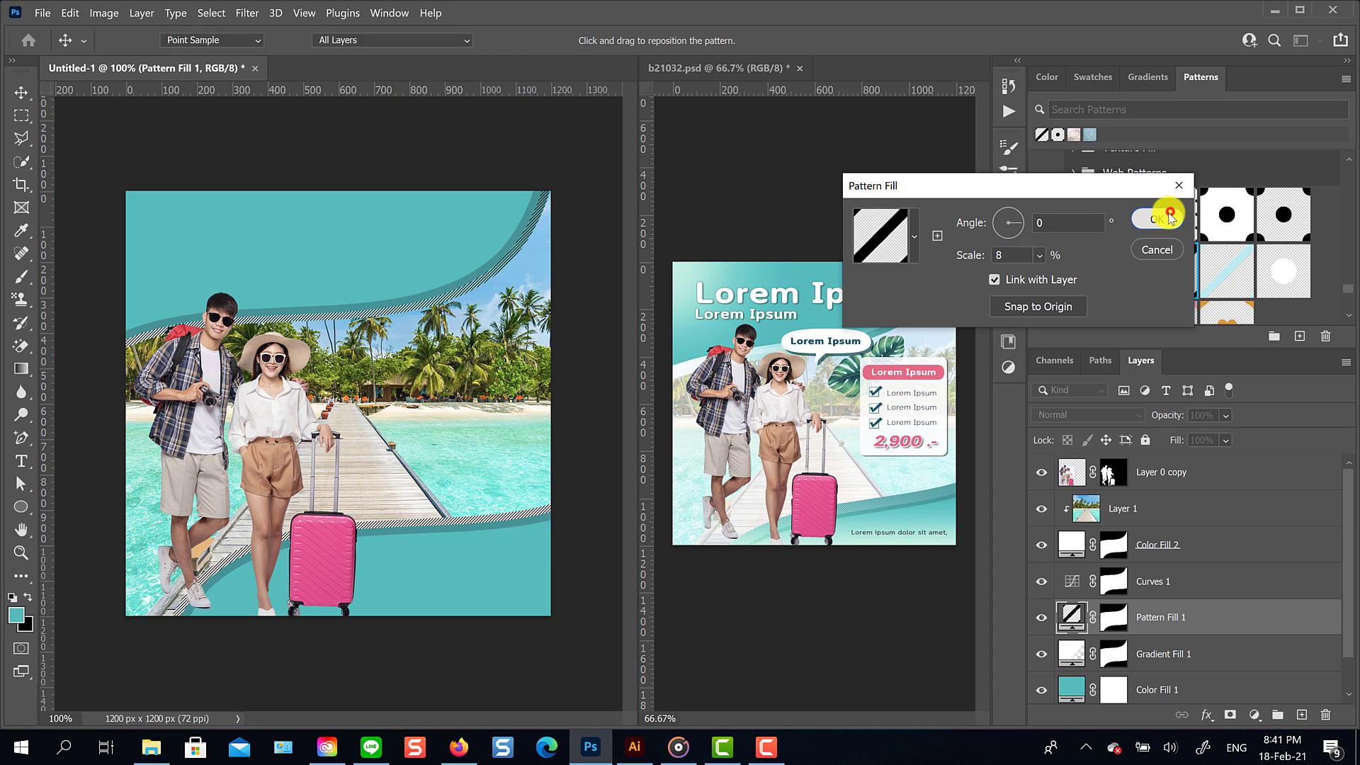
click(1079, 413)
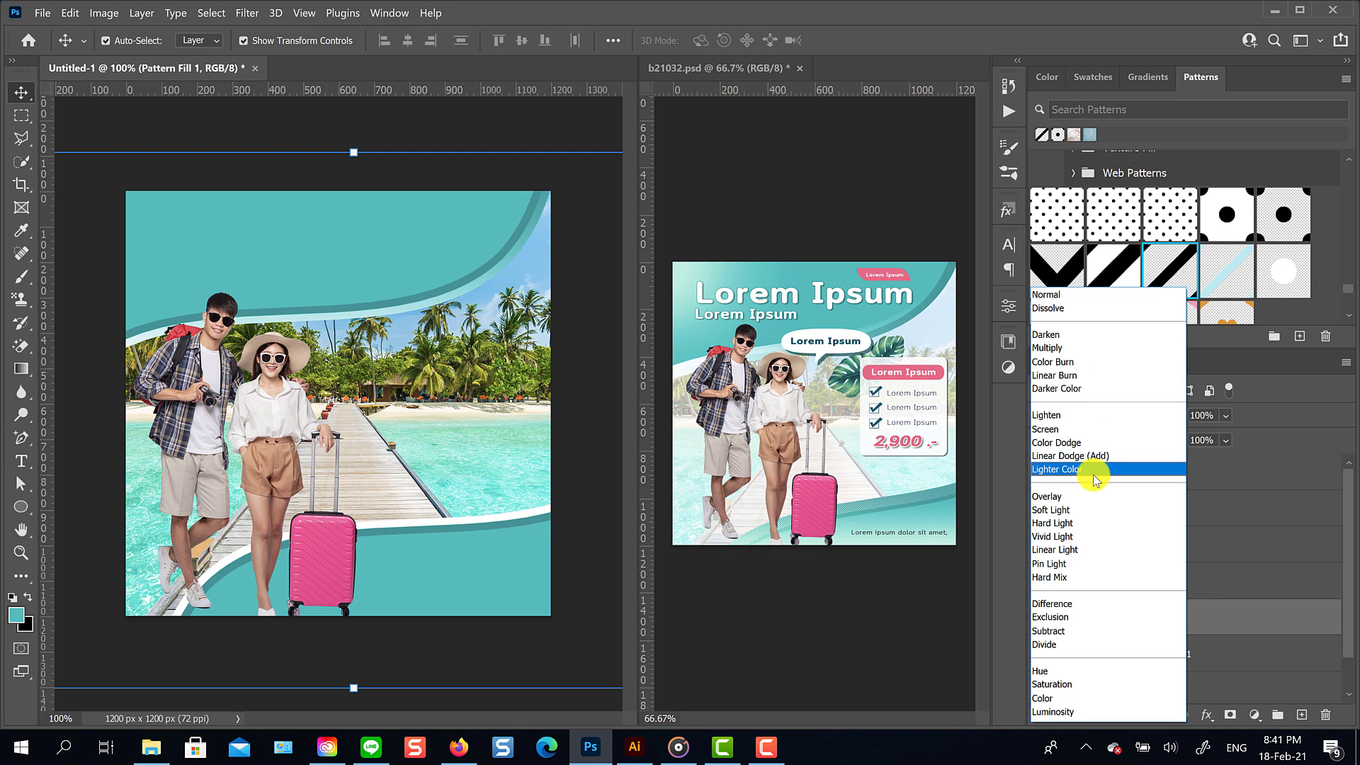
click(1111, 510)
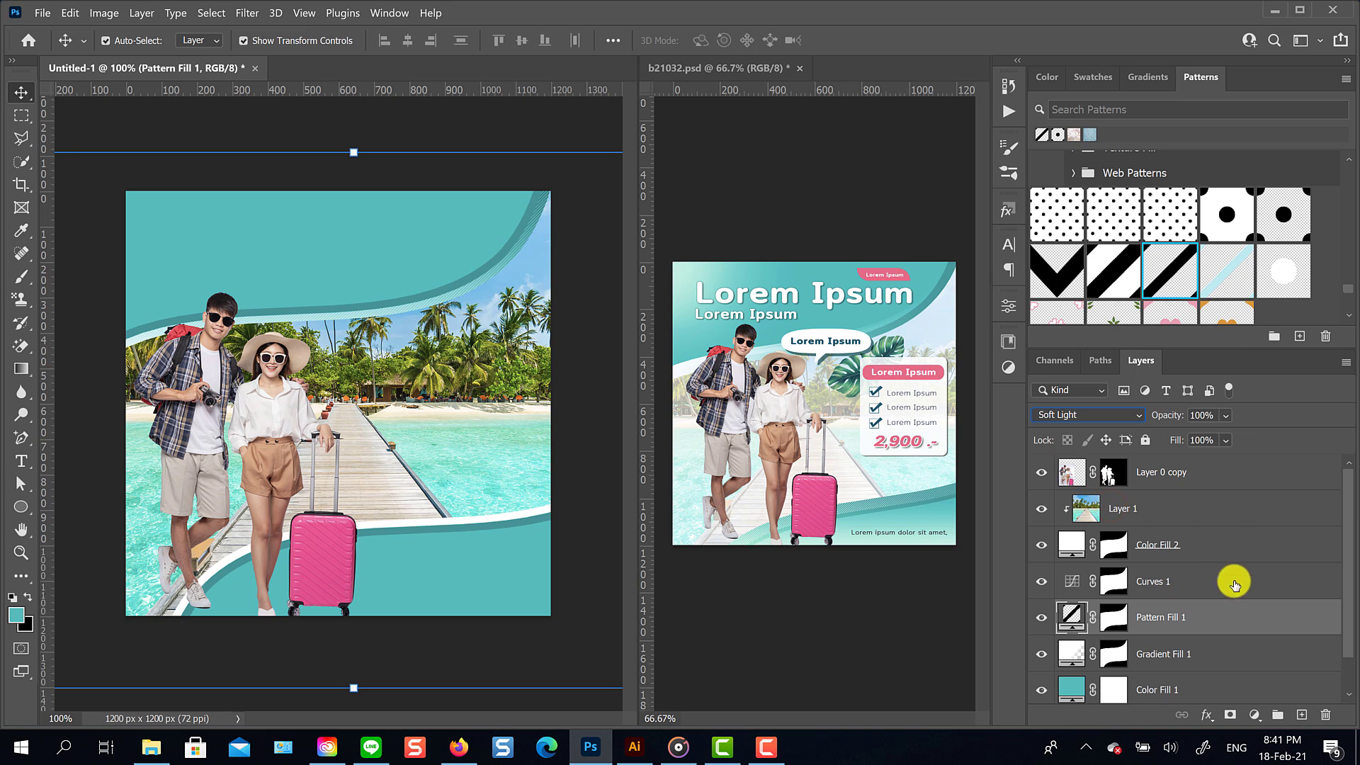
Step: Group the layers from Layer 1 down to Gradient Fill 1 and name the group beach
click(1207, 510)
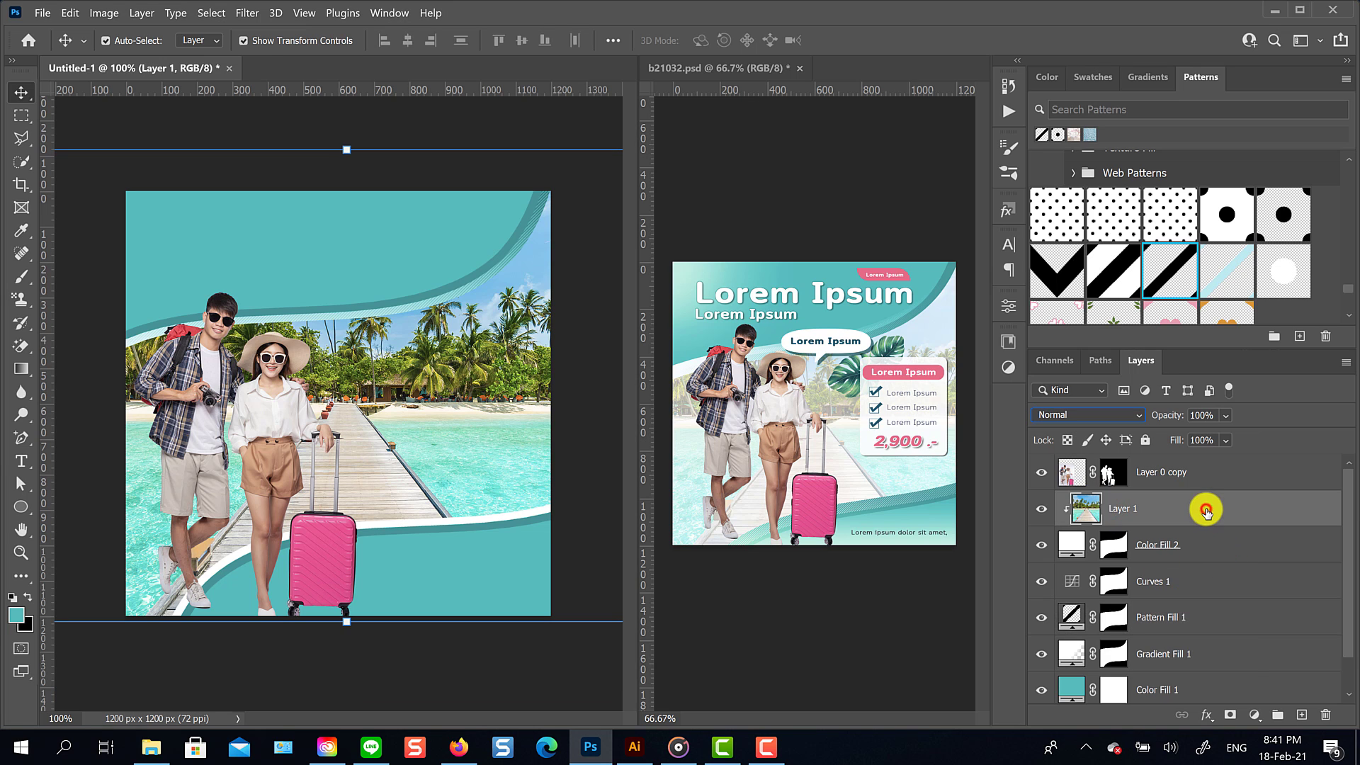
shift+click(1245, 661)
click(1281, 714)
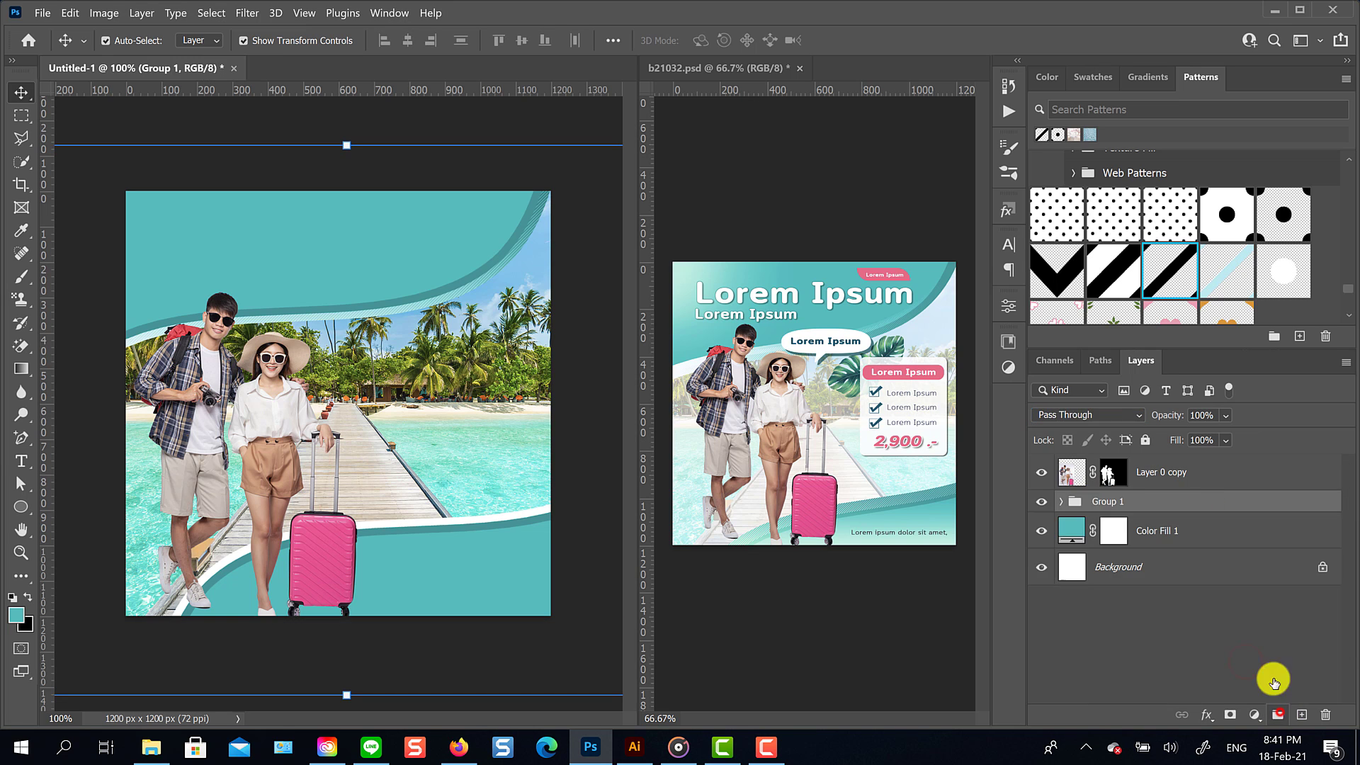
click(1041, 502)
click(1041, 501)
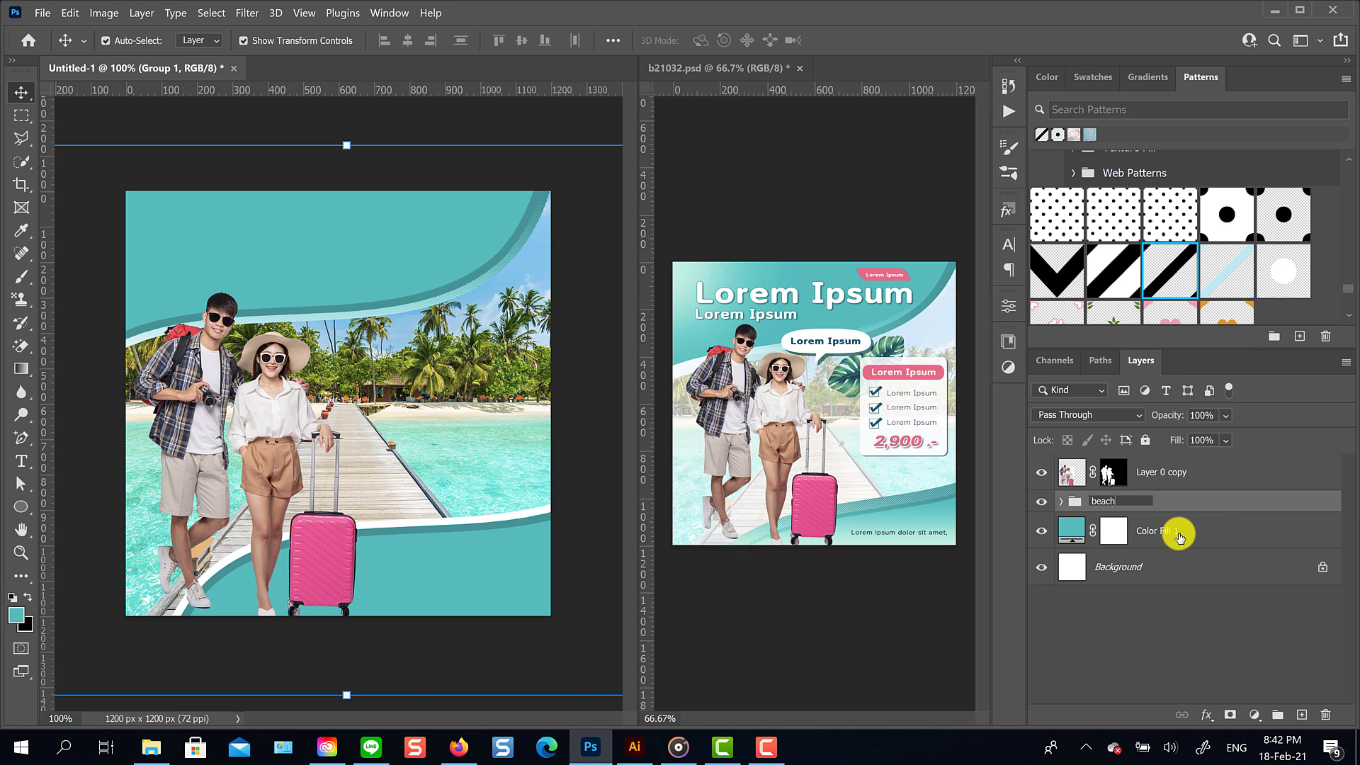
click(1177, 534)
Step: Add a "Lorem Ipsum" text layer above the couple layer, in the upper teal area
click(1197, 484)
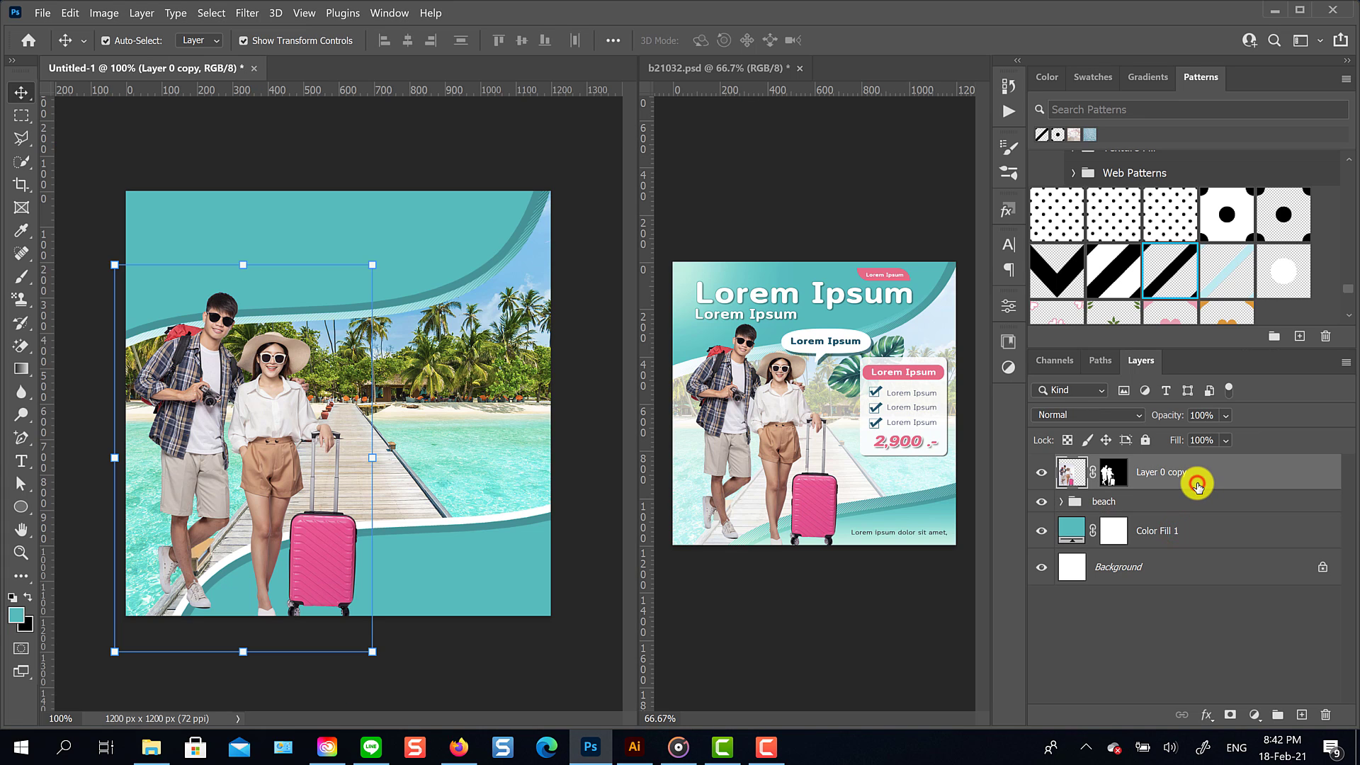
click(1177, 503)
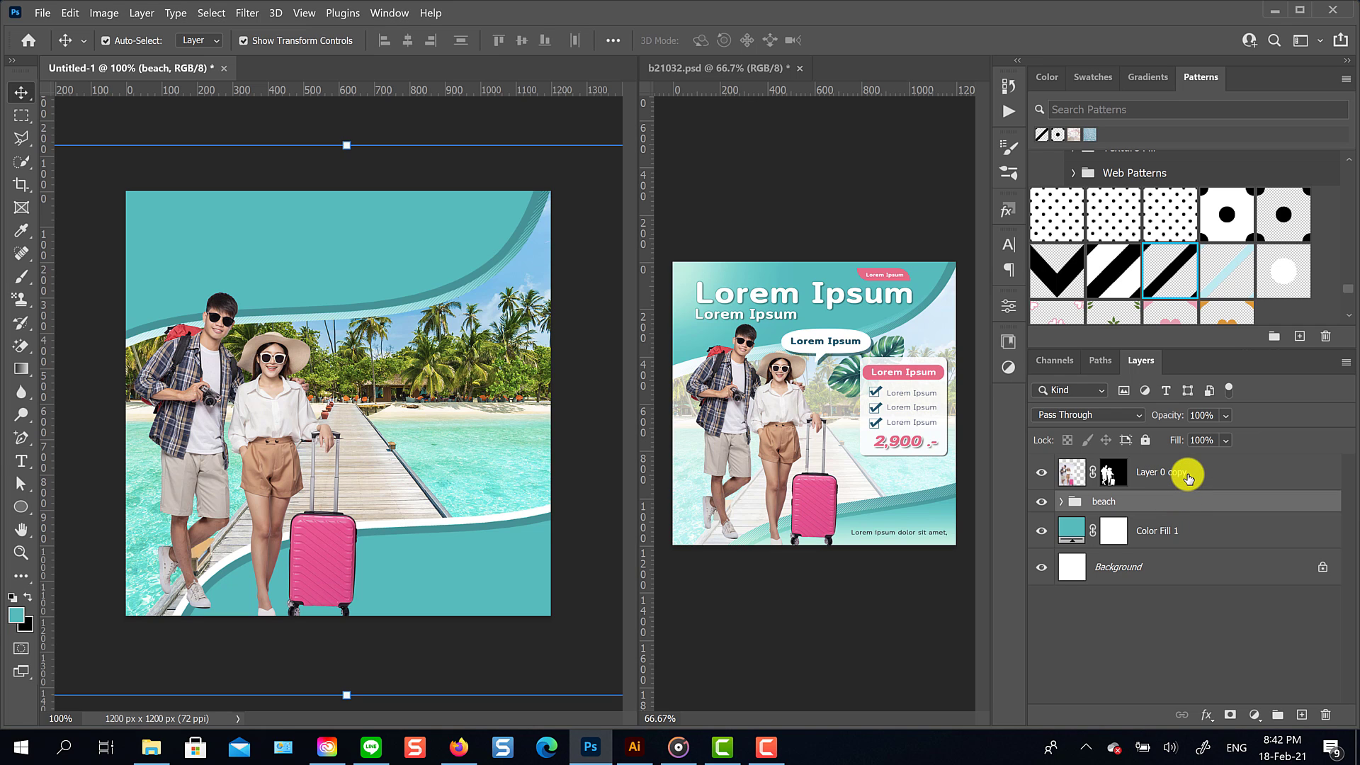
click(1186, 474)
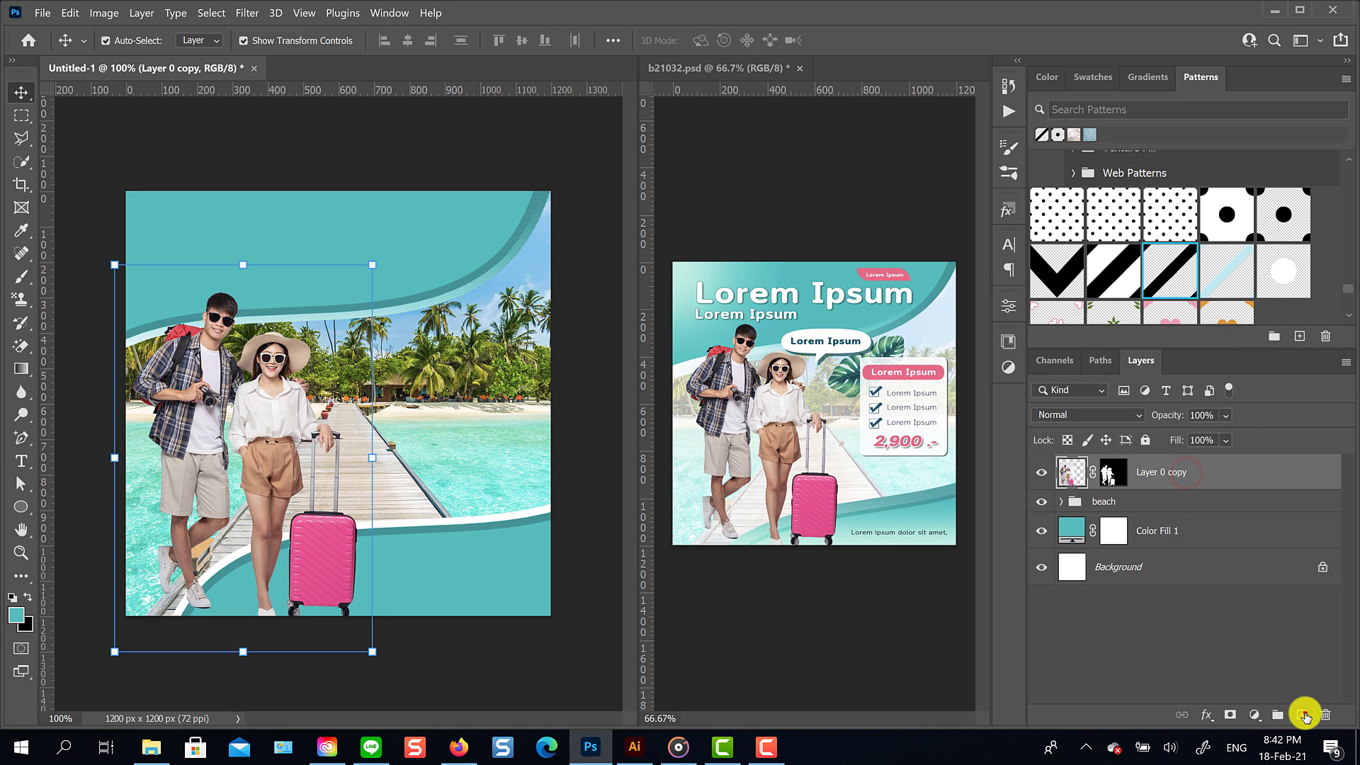
click(1301, 714)
click(23, 457)
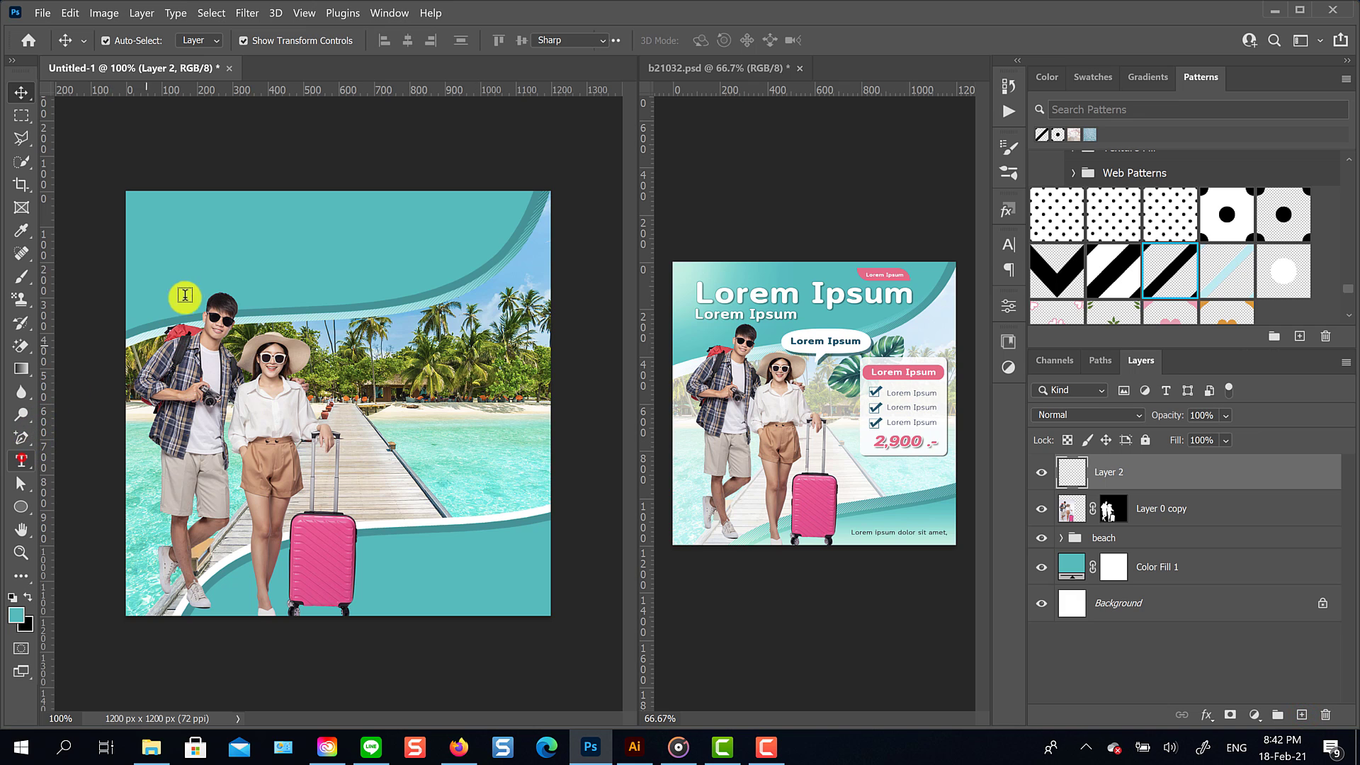
click(191, 242)
click(21, 92)
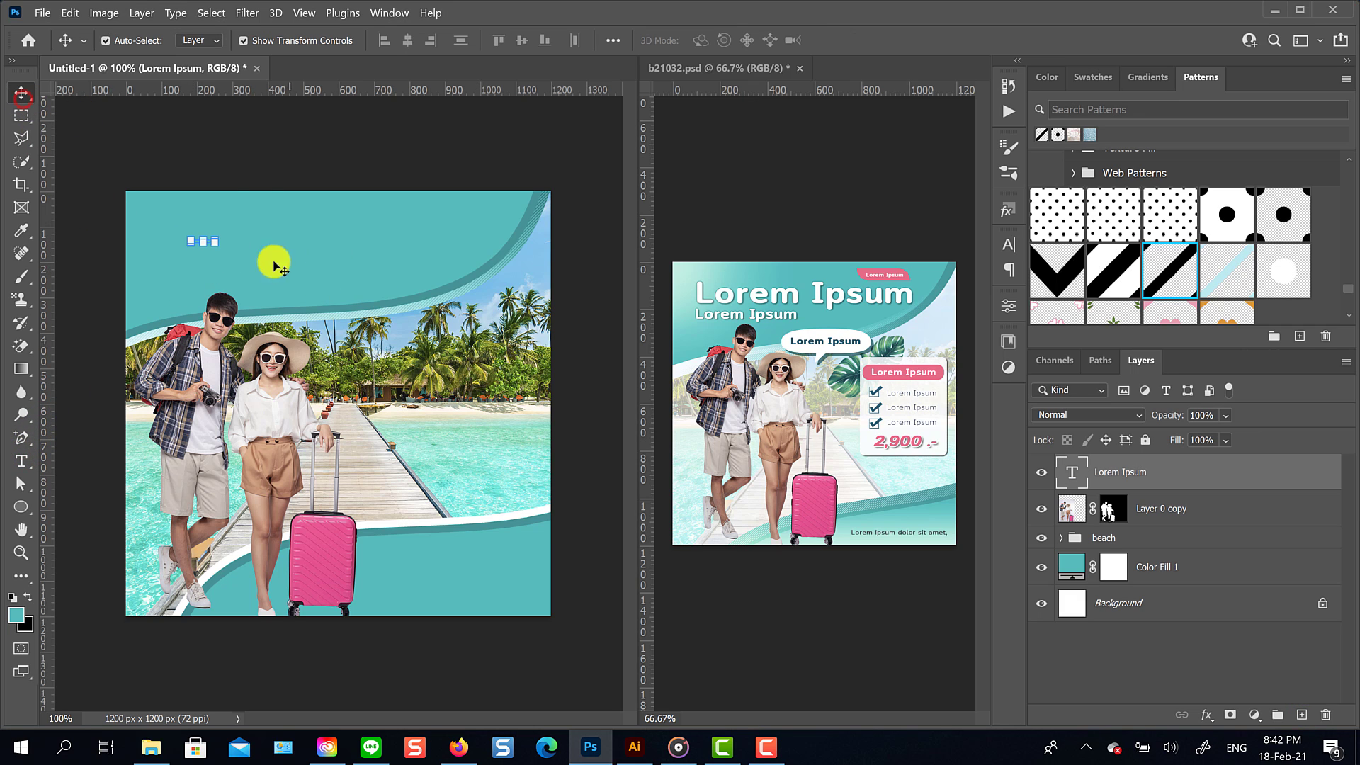
Step: Enlarge the Lorem Ipsum text into a white headline and place it in the upper-left teal area
drag(218, 236, 495, 206)
click(880, 40)
click(1093, 76)
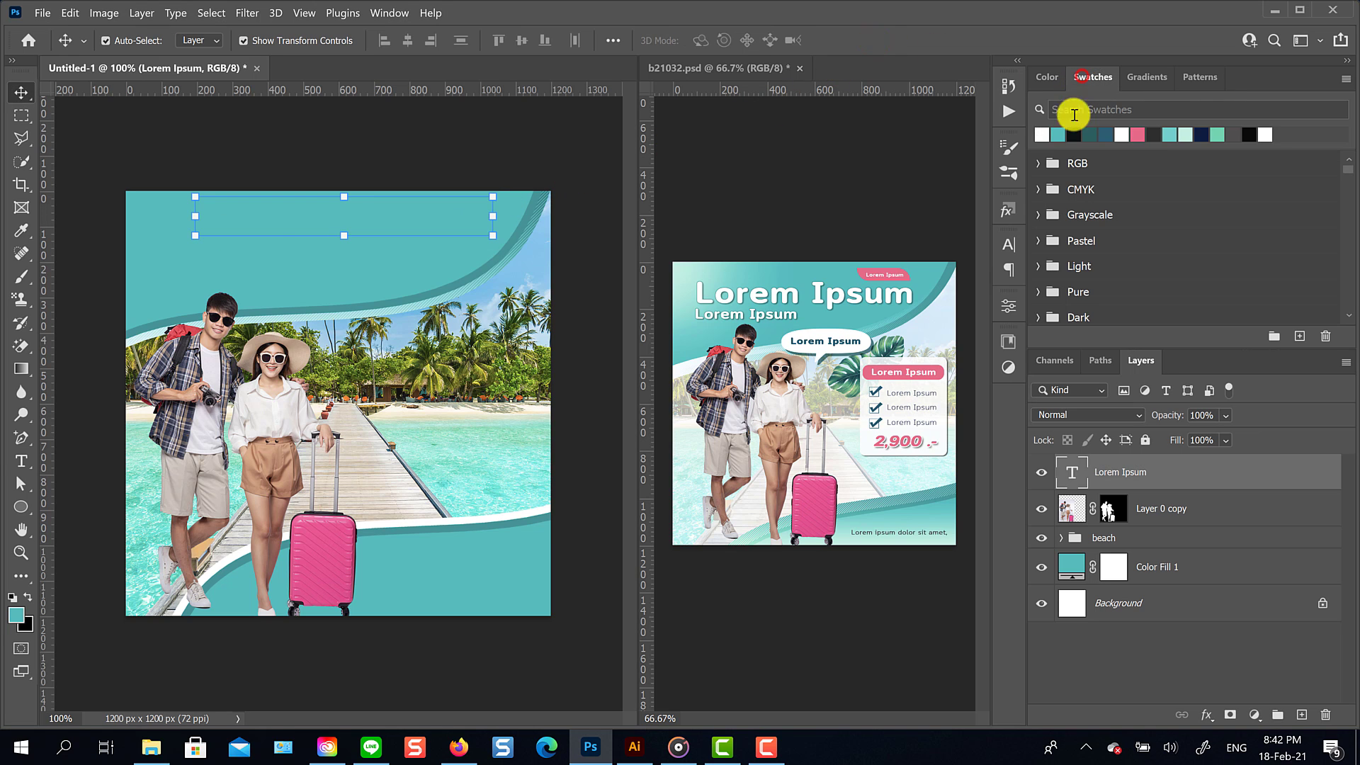
click(1042, 134)
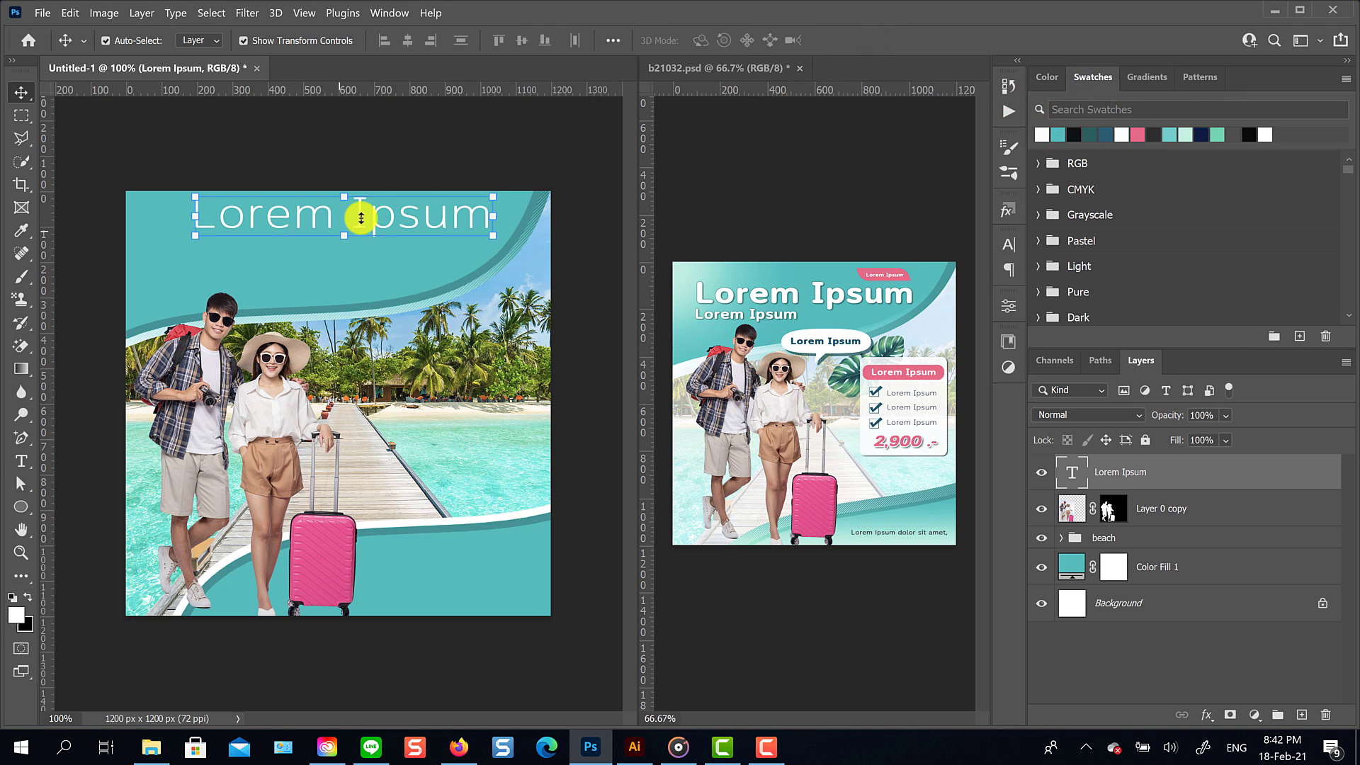
drag(361, 218, 322, 233)
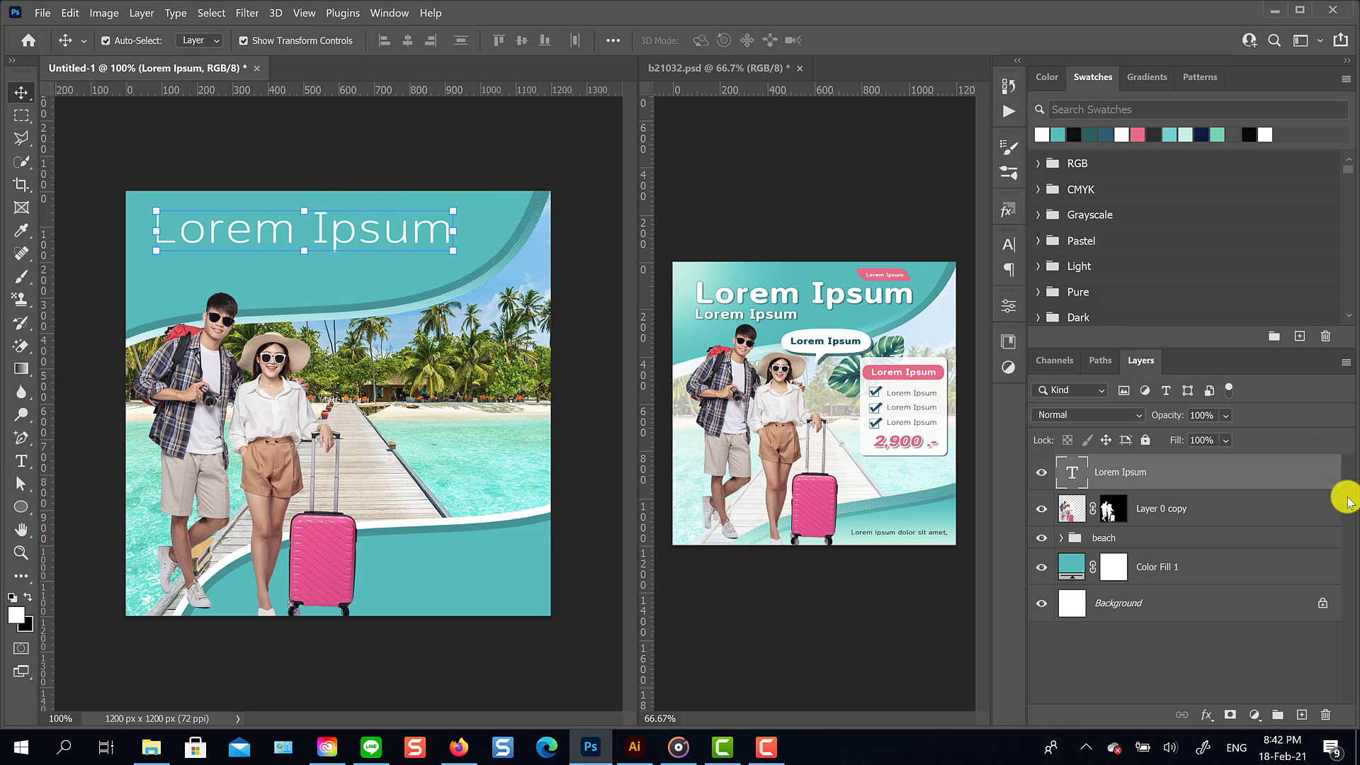
Step: Set the Lorem Ipsum headline's font style to Bold and shift it slightly right and down
double_click(1071, 476)
click(1009, 245)
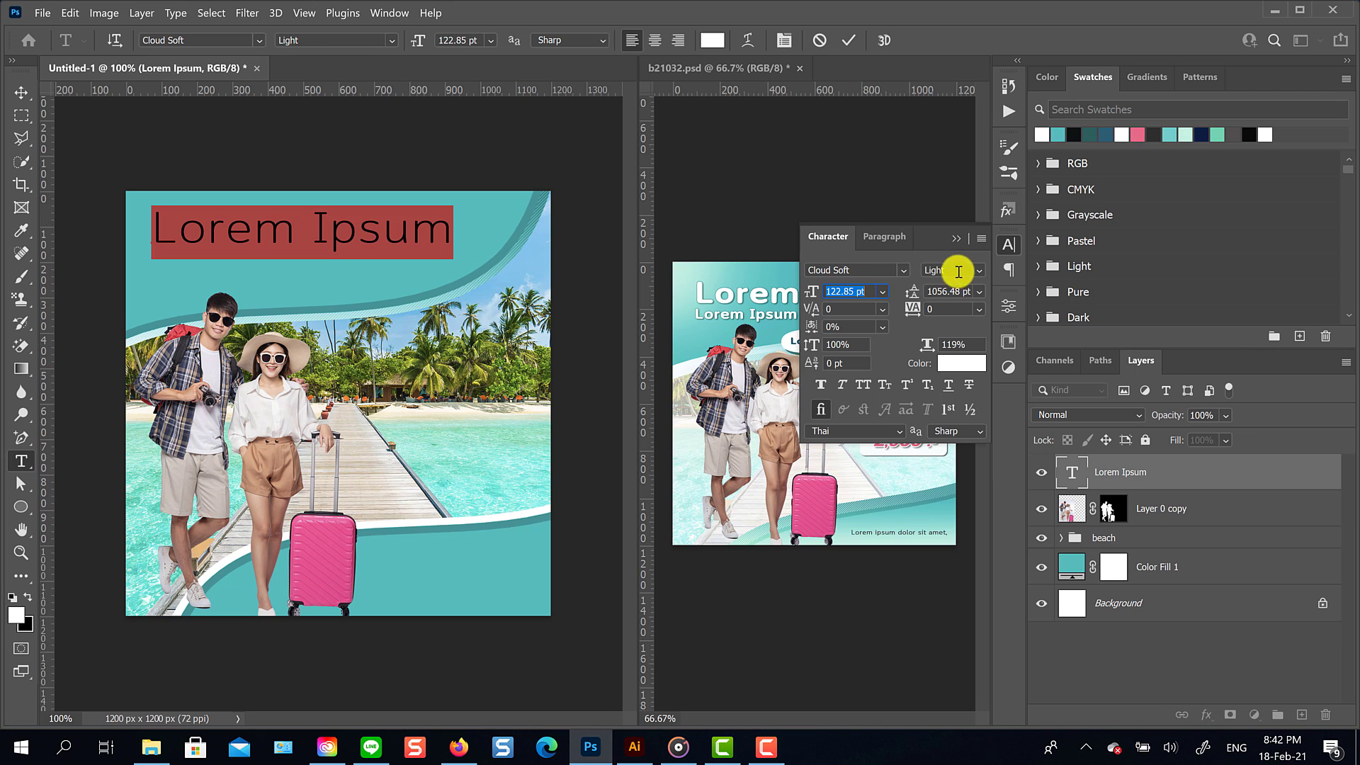
click(977, 275)
click(980, 314)
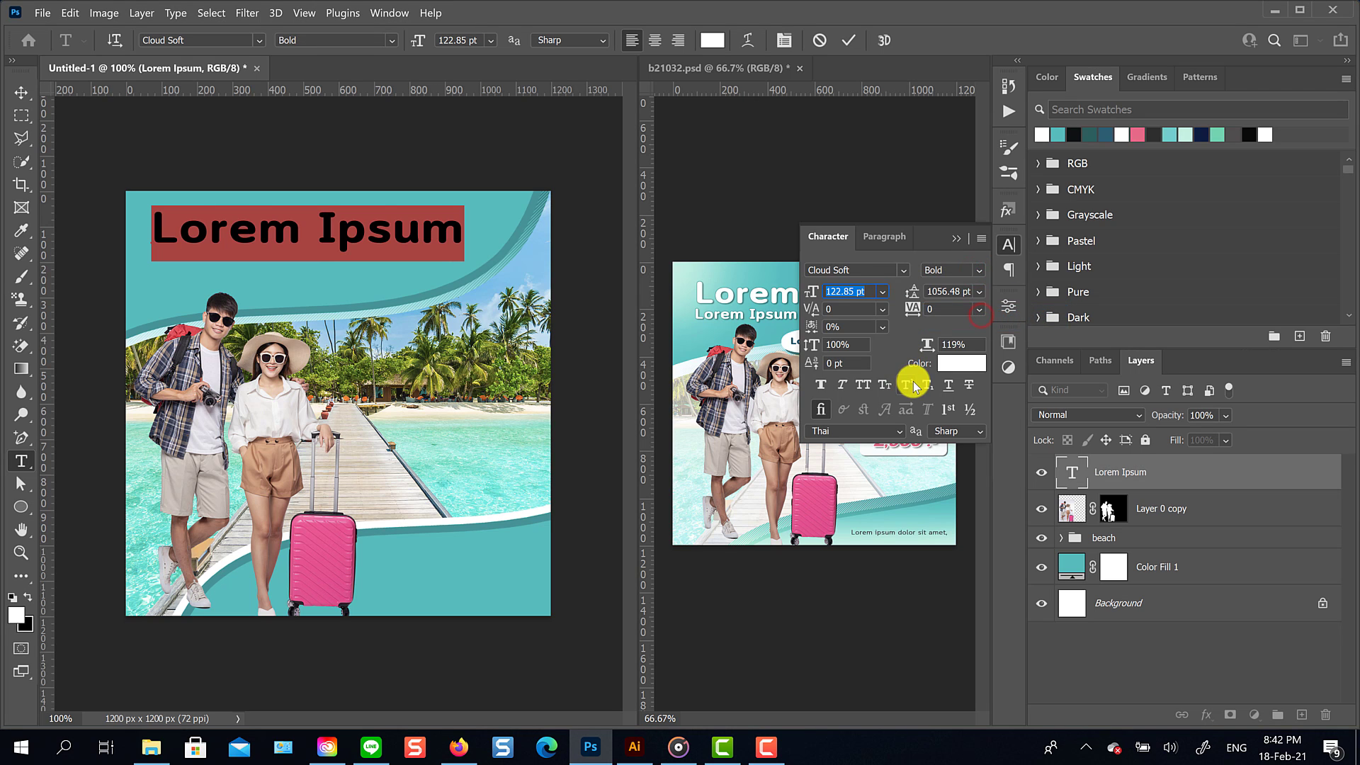
click(955, 246)
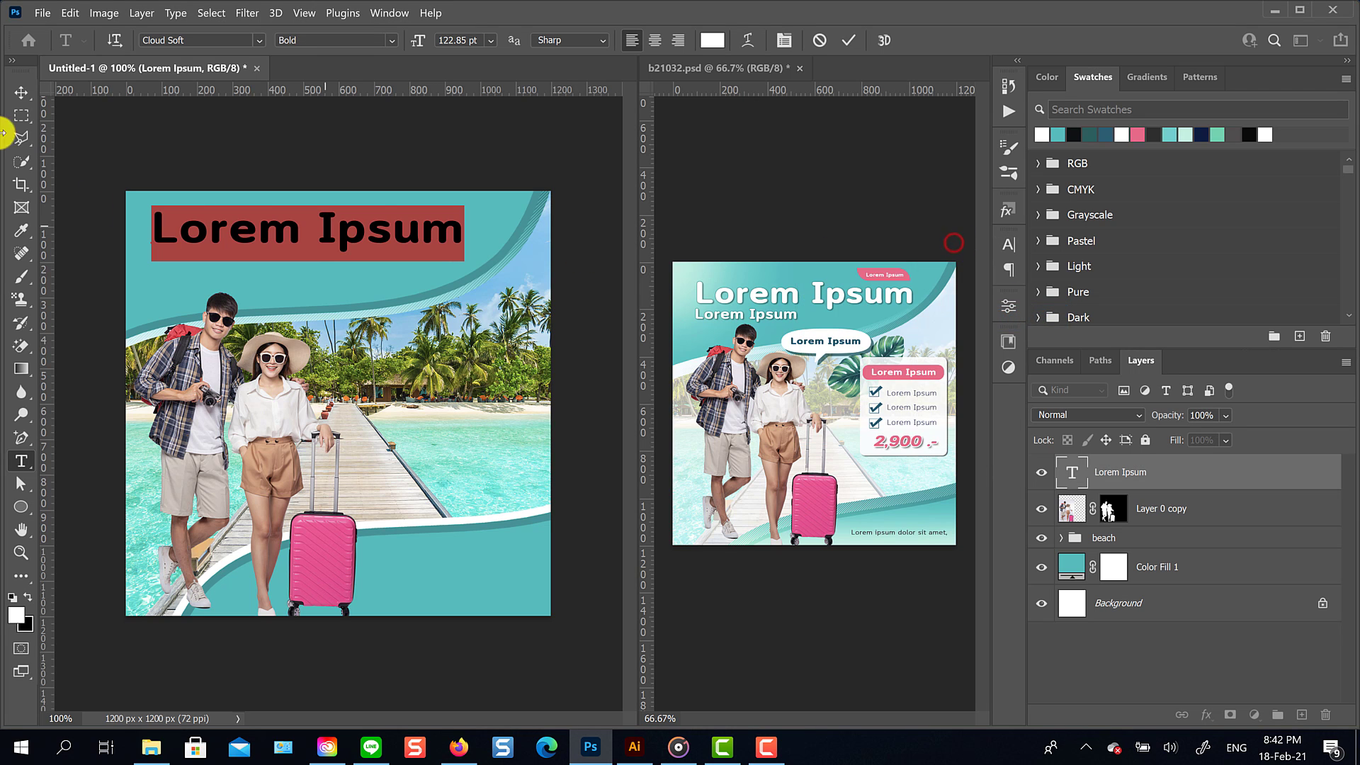
click(20, 92)
drag(350, 230, 371, 246)
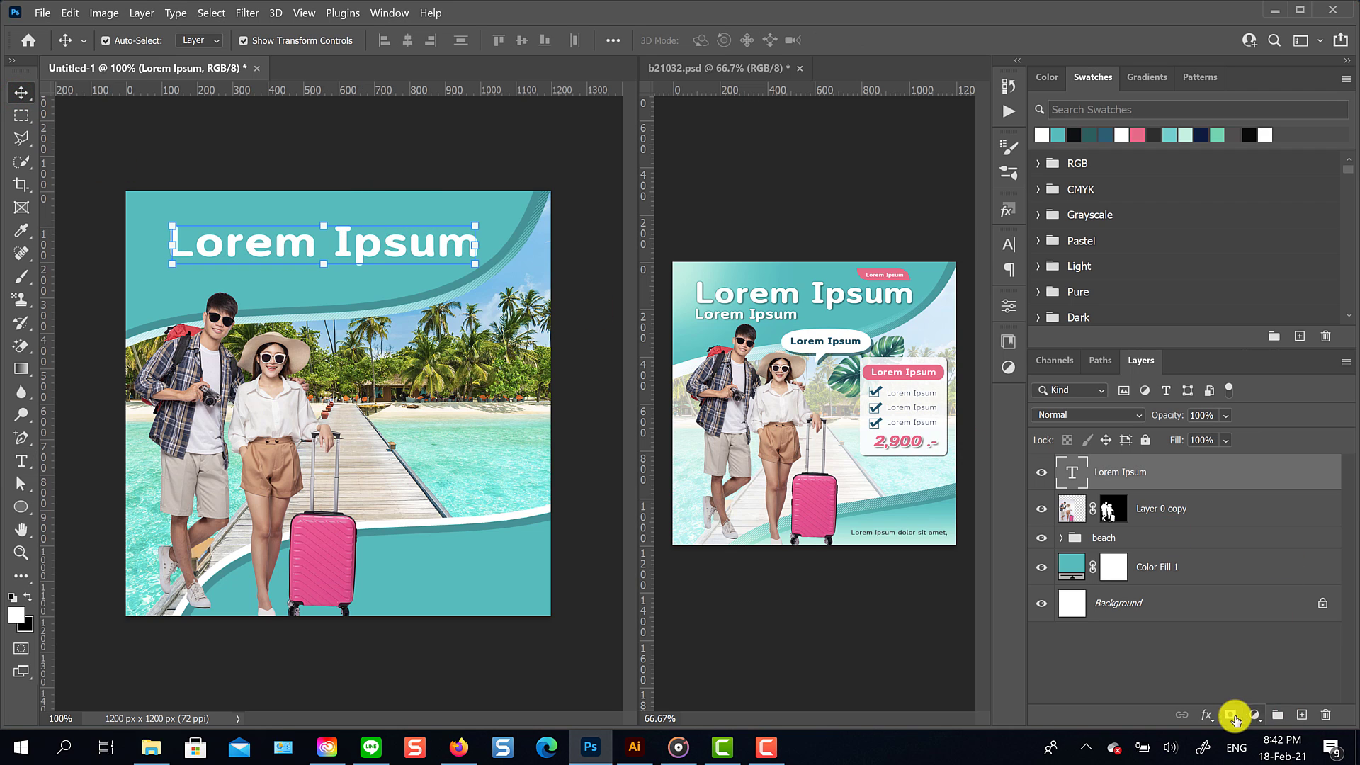
Step: Add a drop shadow and a dark teal (0d4d4d) outside stroke to the Lorem Ipsum headline
click(1207, 716)
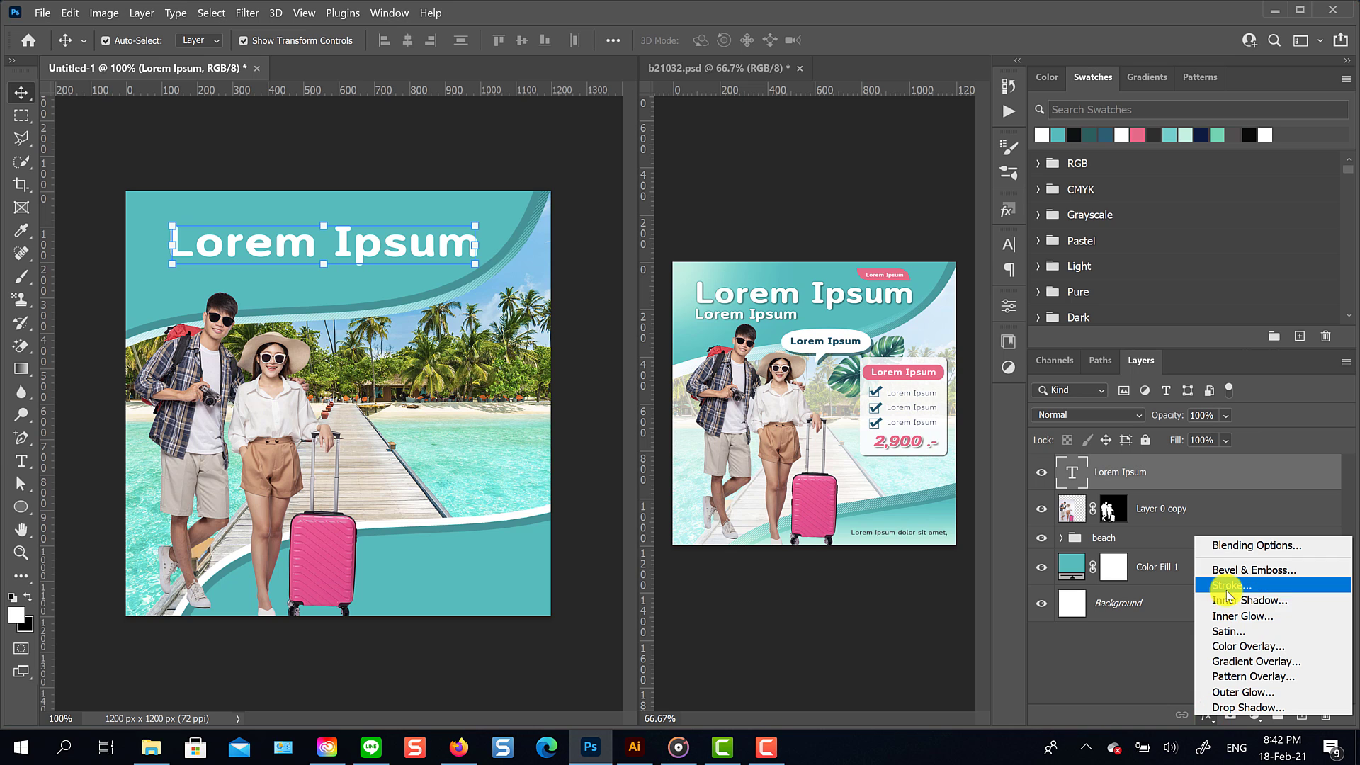
click(1234, 708)
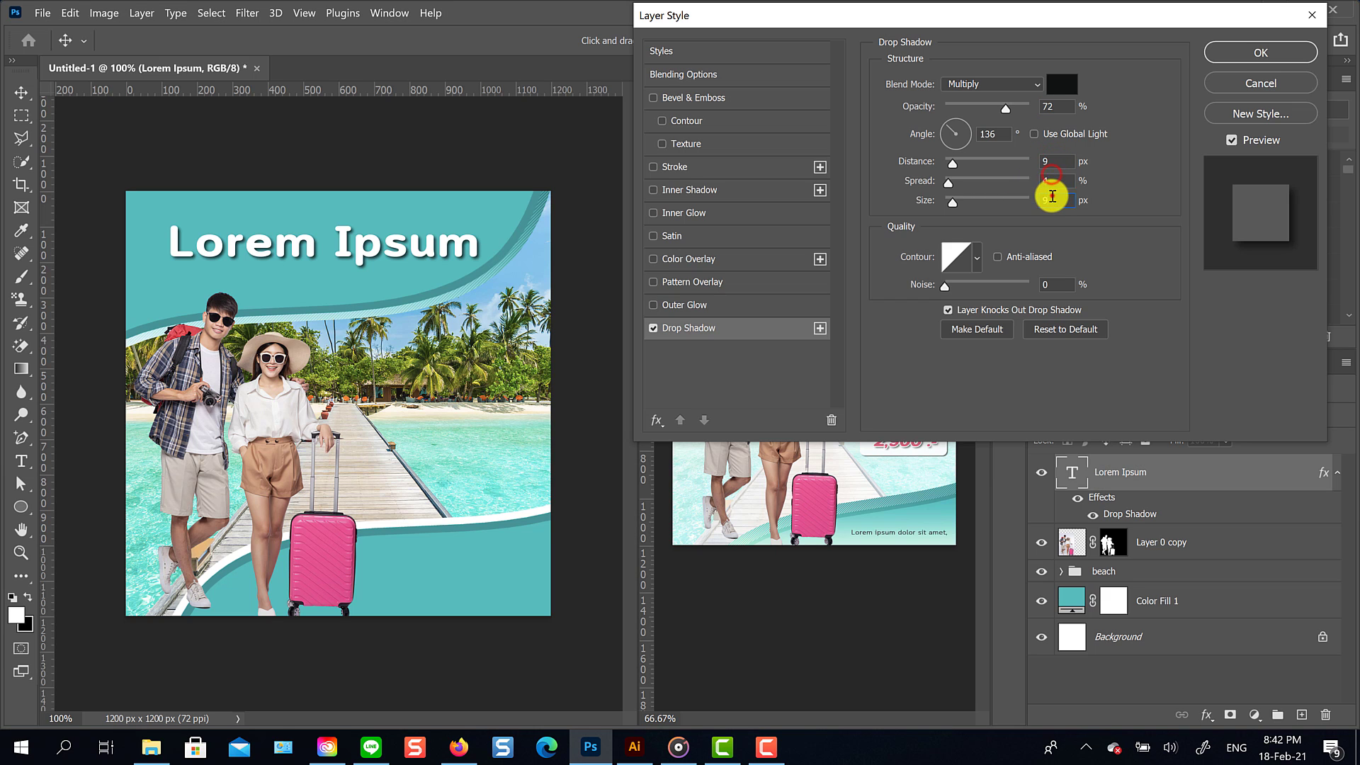
click(705, 167)
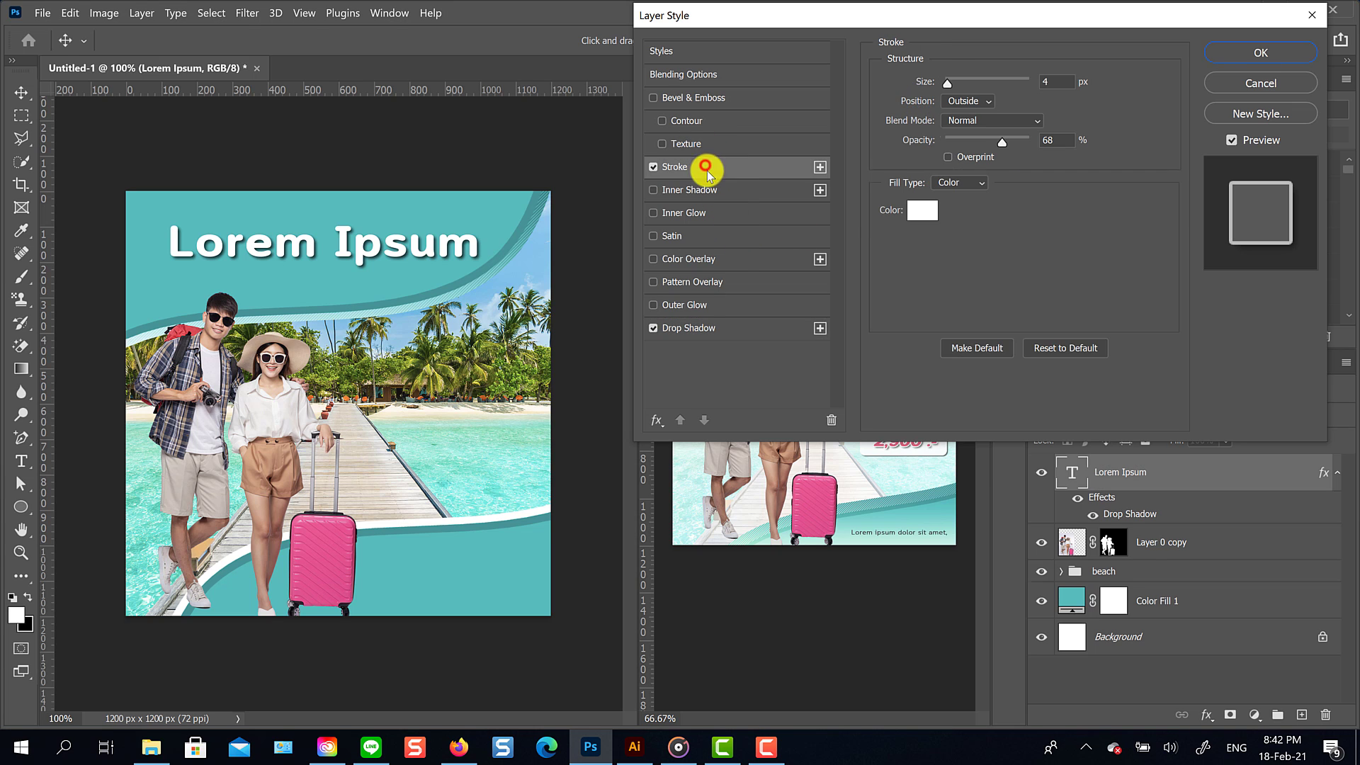
click(922, 210)
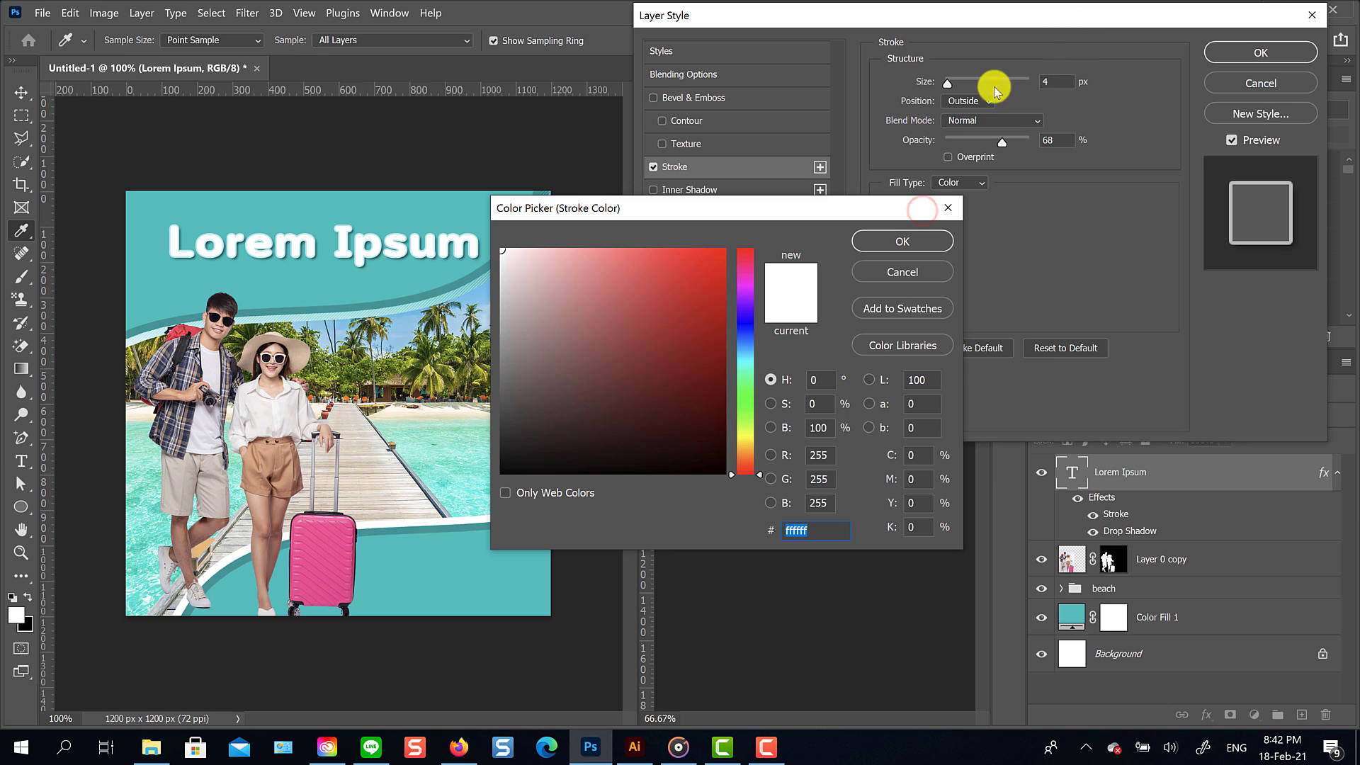
click(389, 300)
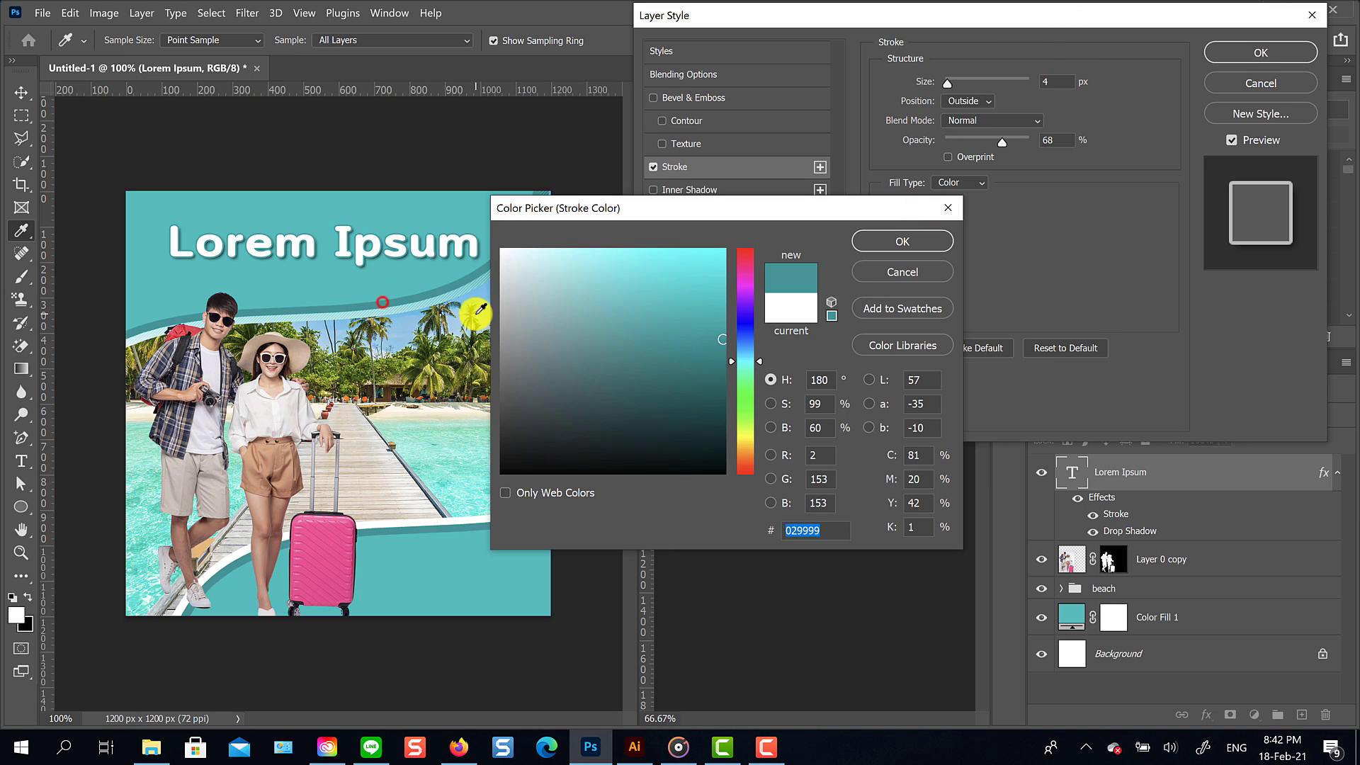
click(688, 405)
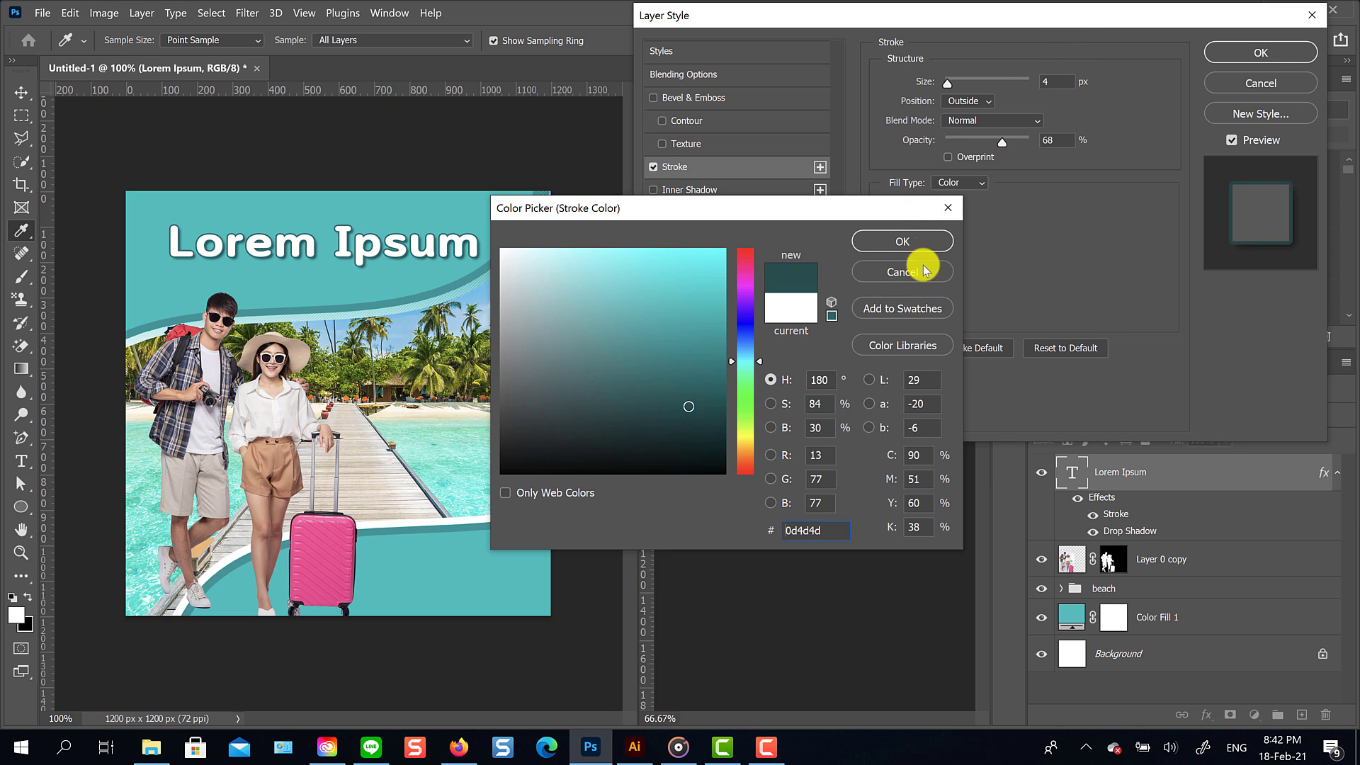
click(902, 241)
Step: Set the headline's stroke size to 2 px, accept the layer style, and shift the headline slightly left
click(1047, 82)
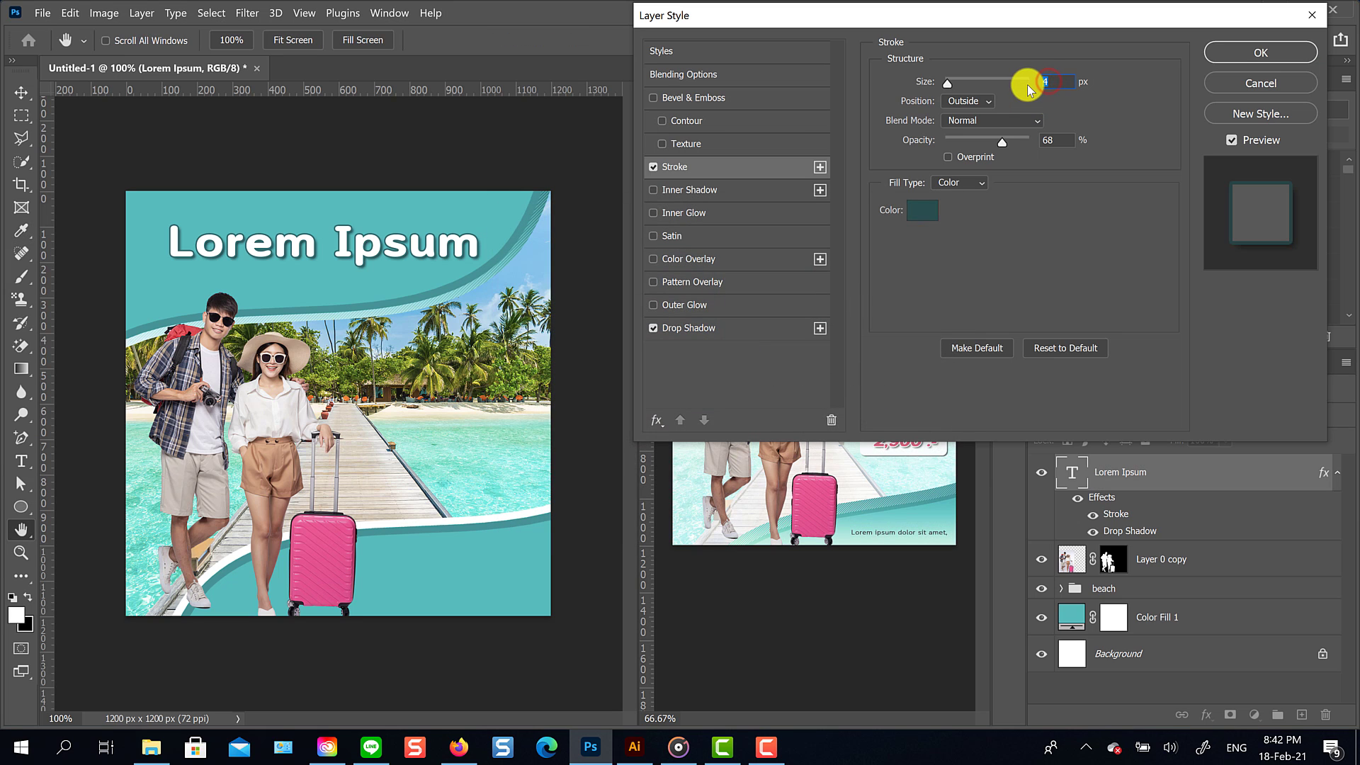
text(2)
click(1233, 55)
key(v)
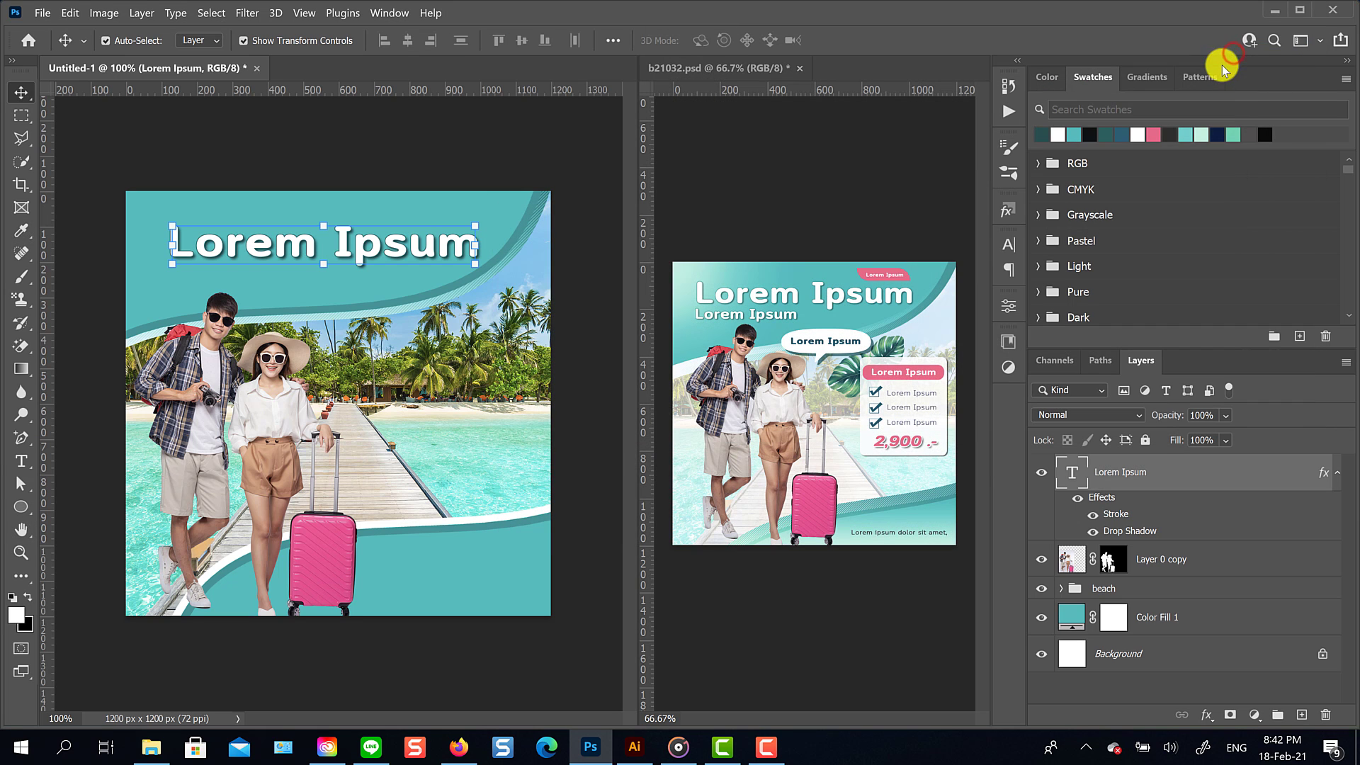
drag(435, 243, 411, 245)
Step: Add a layer above Color Fill 1 and draw pale mint-to-transparent linear gradients upward from the canvas's lower-right edge
click(1219, 617)
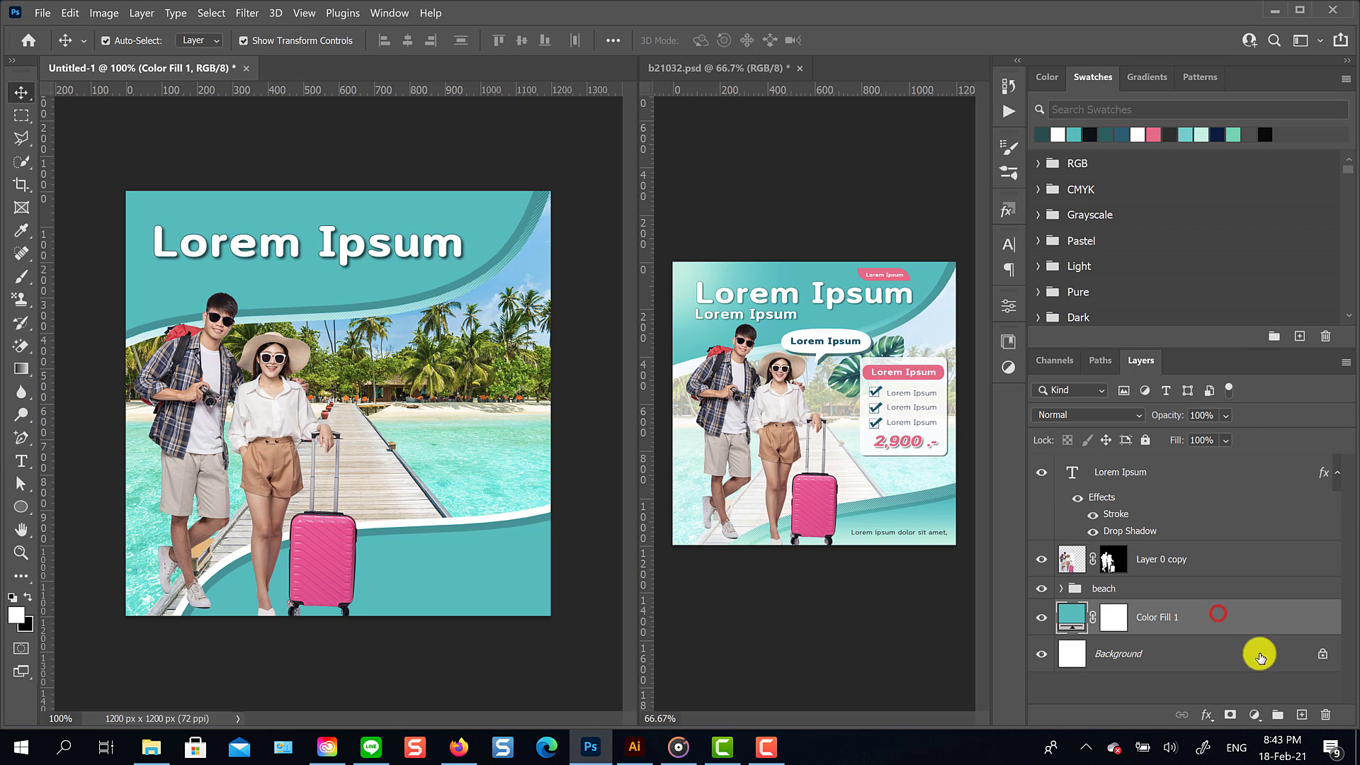
click(1301, 714)
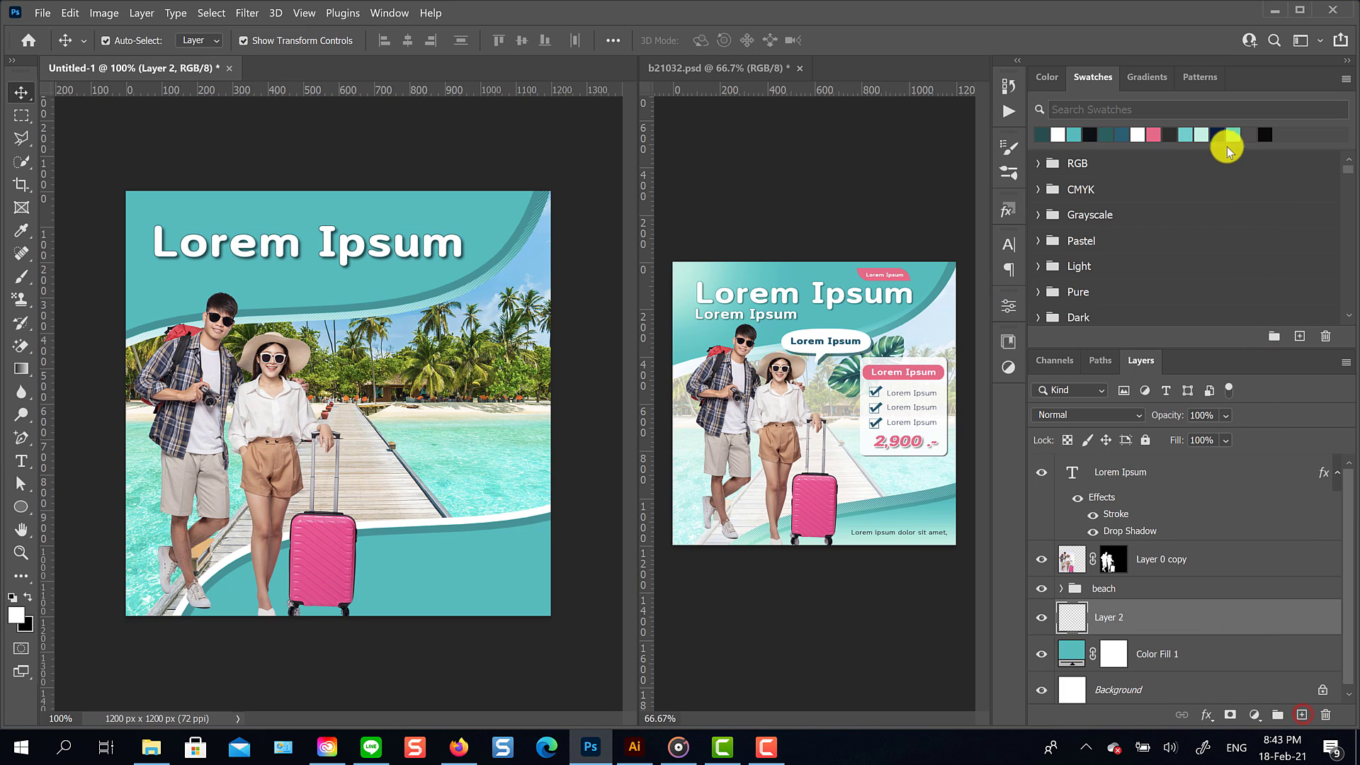
click(1209, 132)
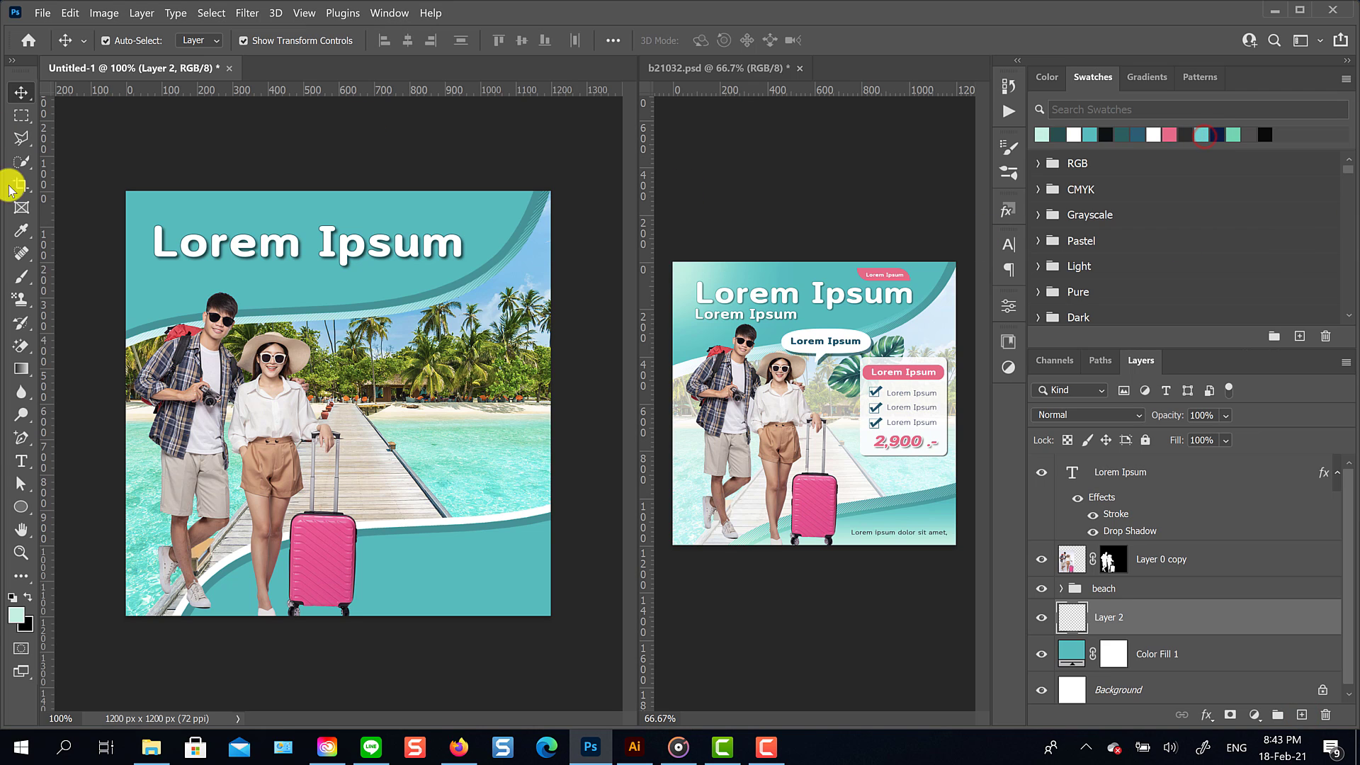
click(29, 368)
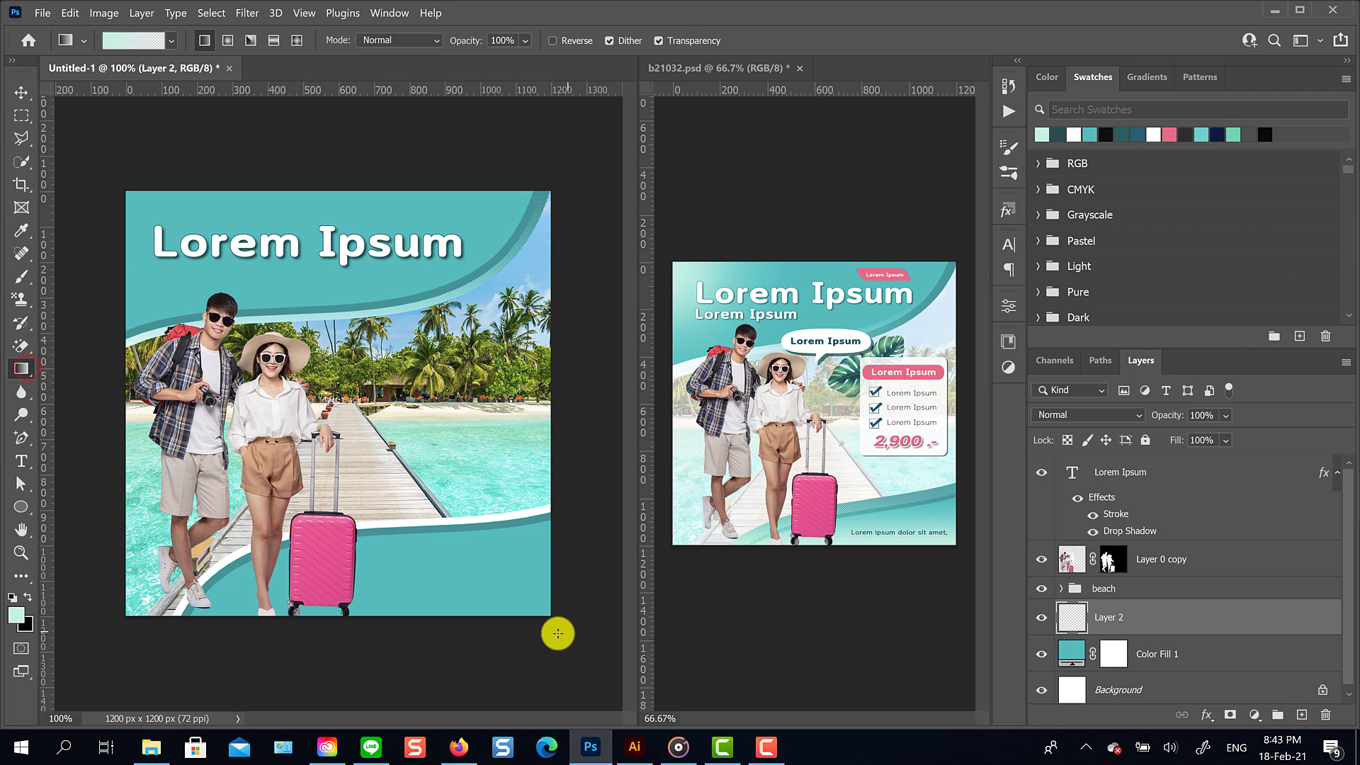
drag(536, 637, 532, 536)
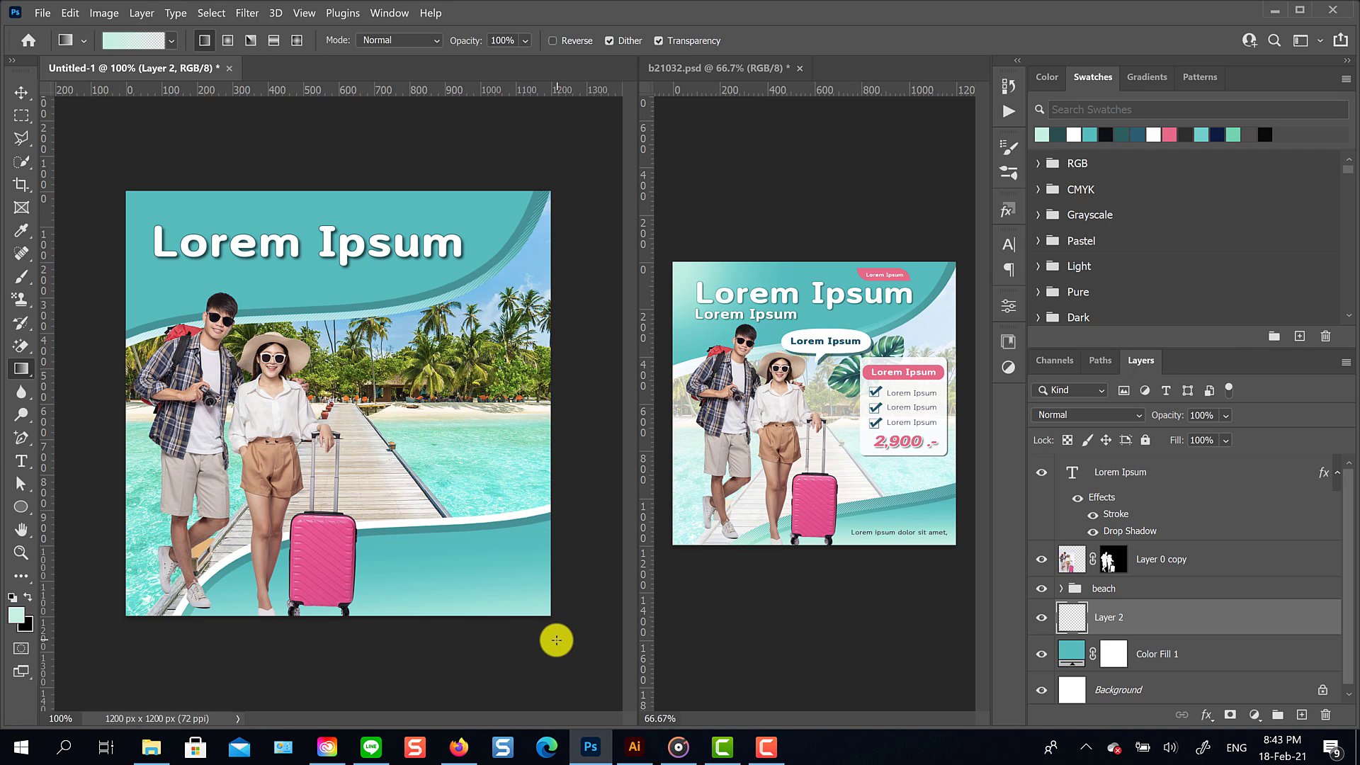
drag(550, 633, 562, 546)
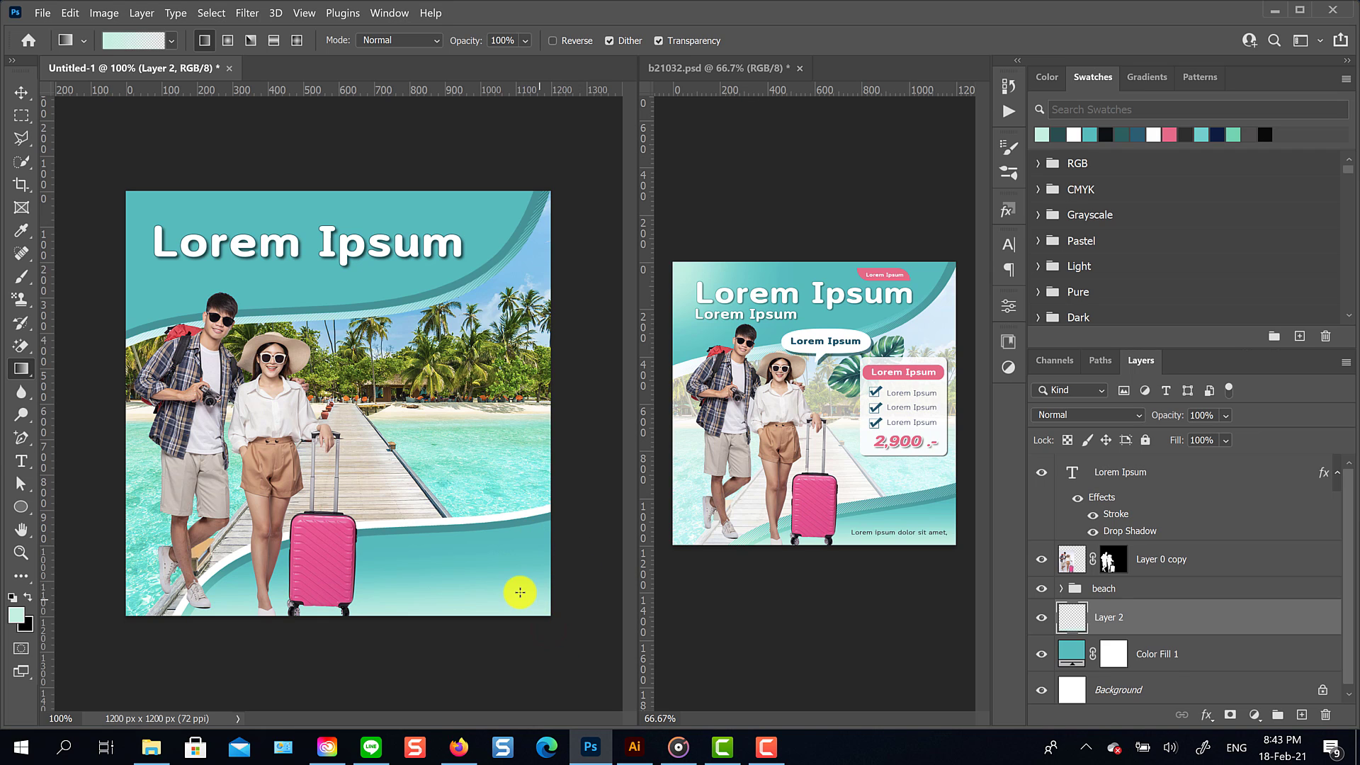
Step: Draw pale mint radial gradients from beyond the canvas's upper-left edge into the teal area behind the headline
click(227, 46)
mouse_move(130, 158)
mouse_down()
mouse_move(255, 237)
mouse_move(207, 172)
mouse_move(373, 245)
mouse_up()
drag(210, 128, 330, 243)
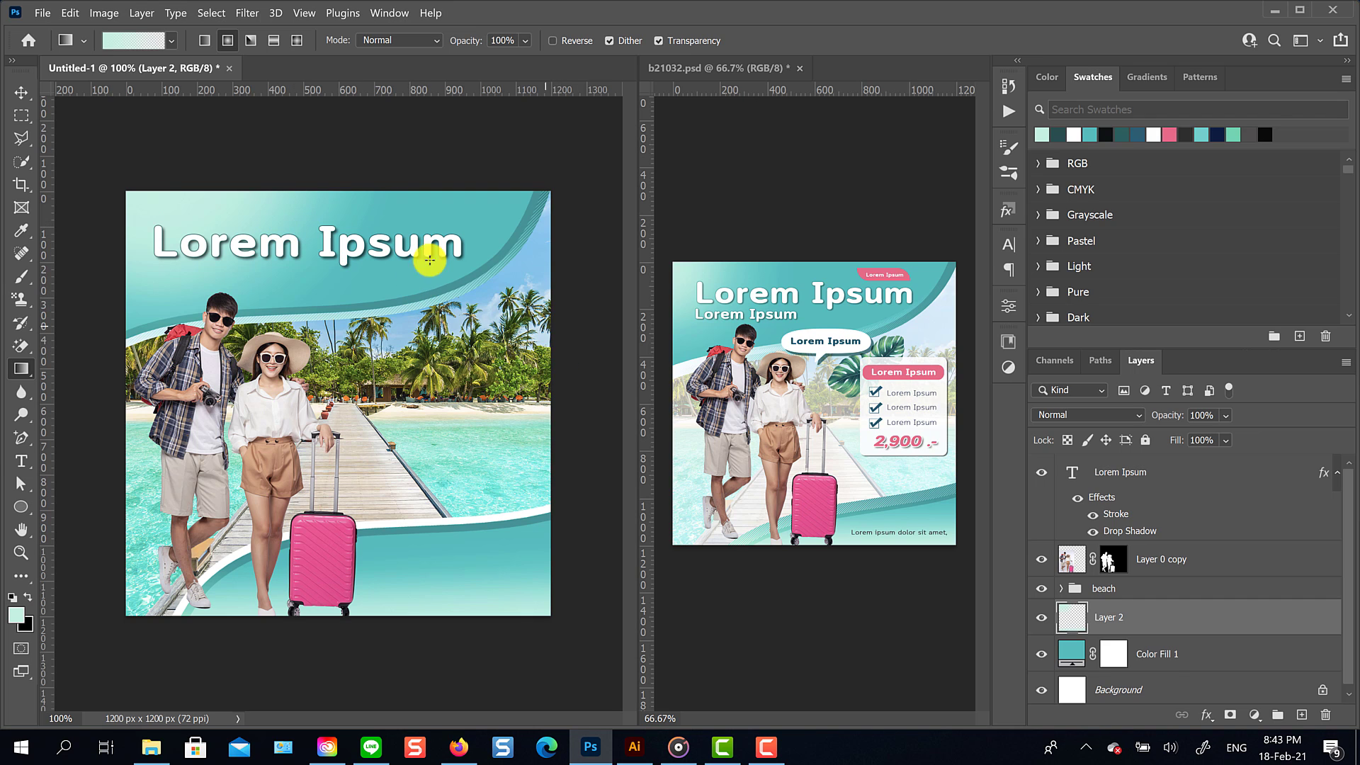
click(22, 95)
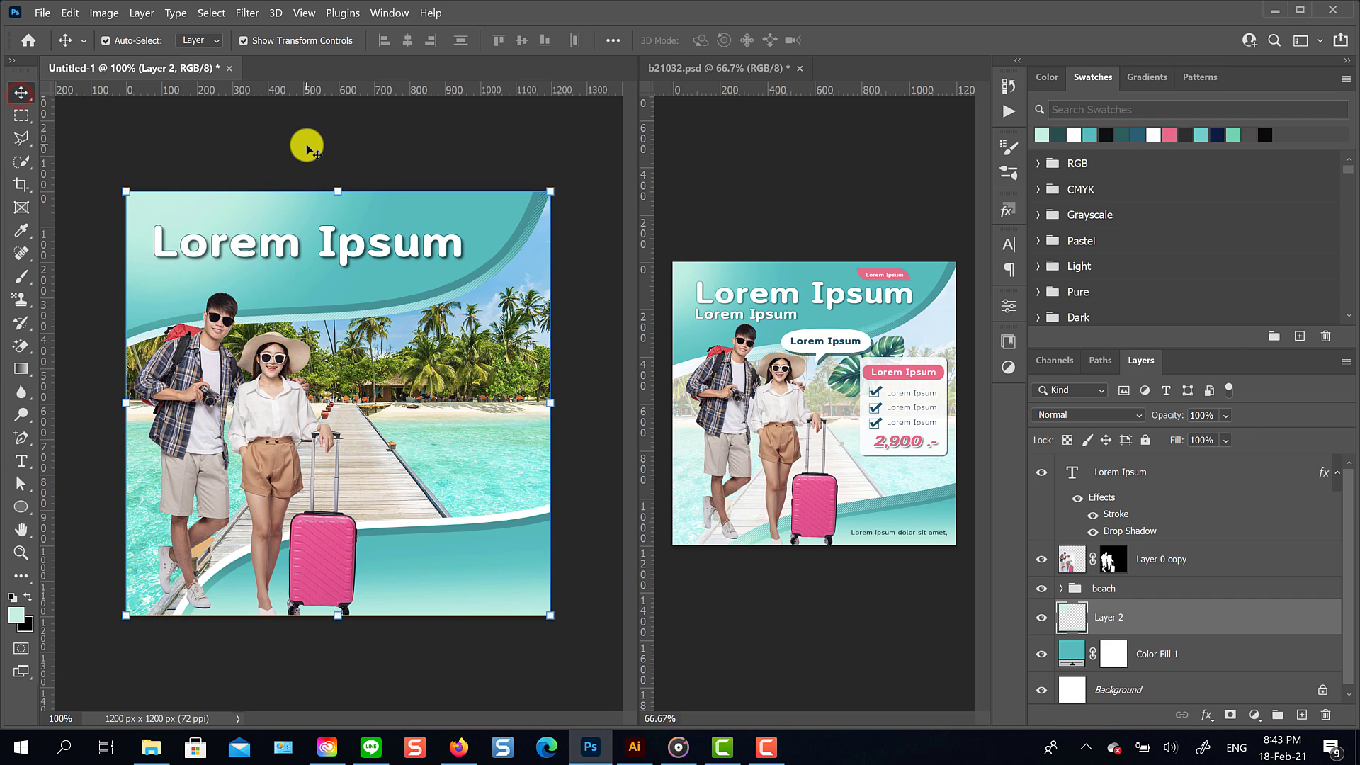
Step: Duplicate the Lorem Ipsum headline, scale the copy to about half size, and align it just beneath the headline's left end
click(399, 249)
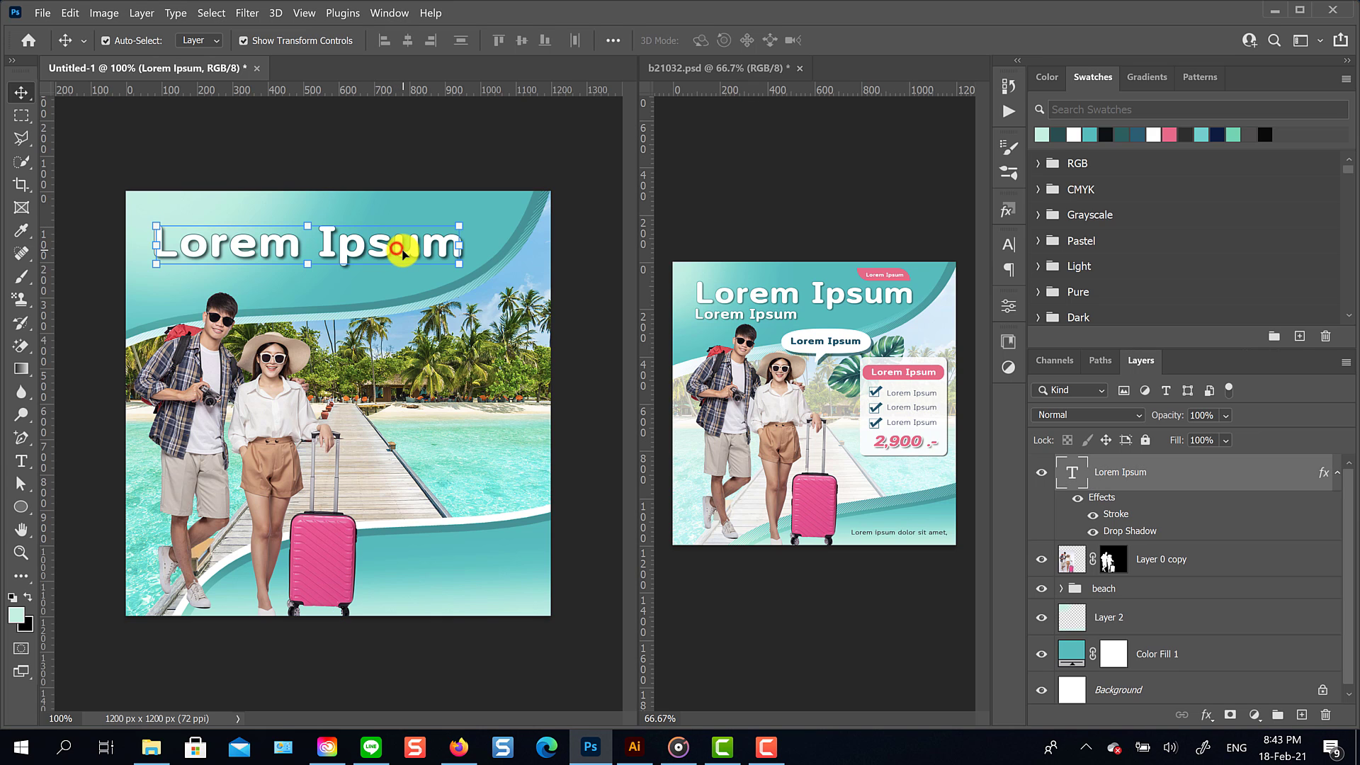
drag(400, 249, 321, 272)
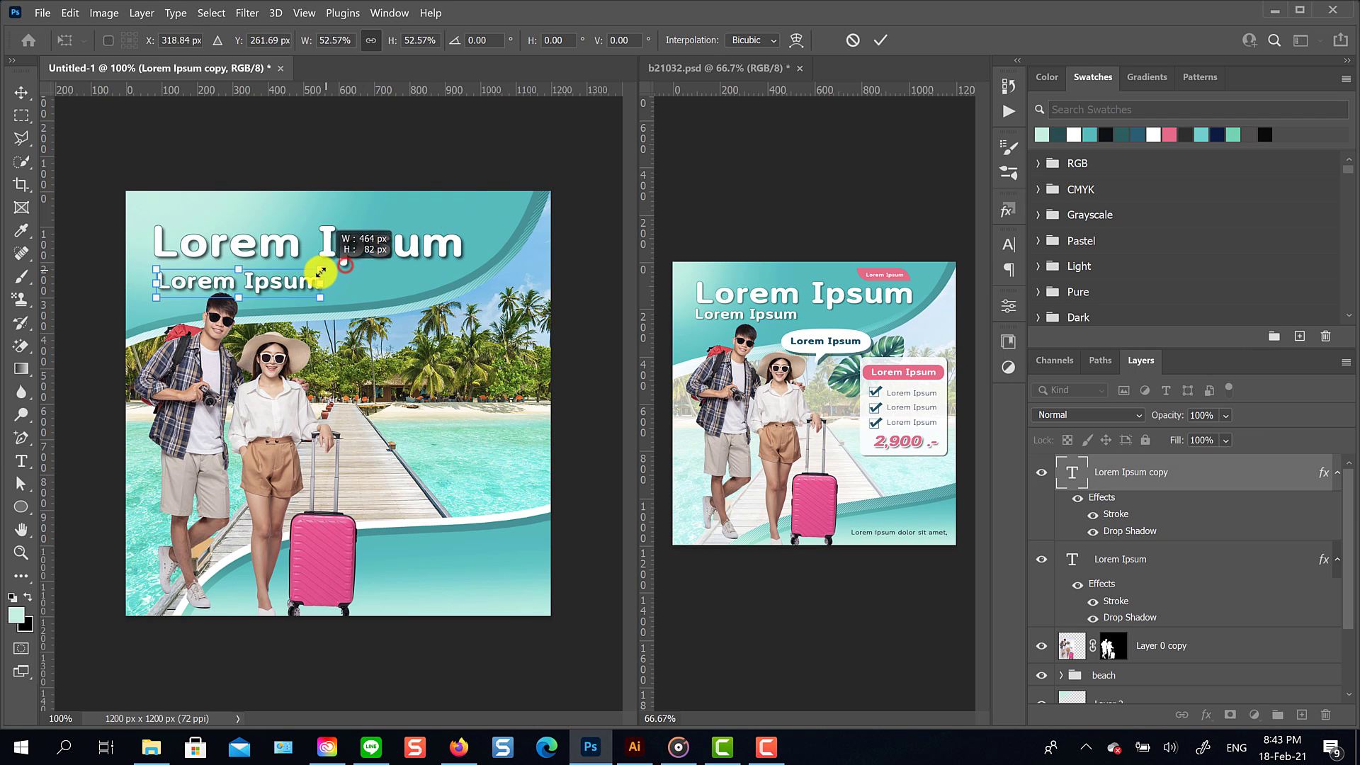
click(876, 40)
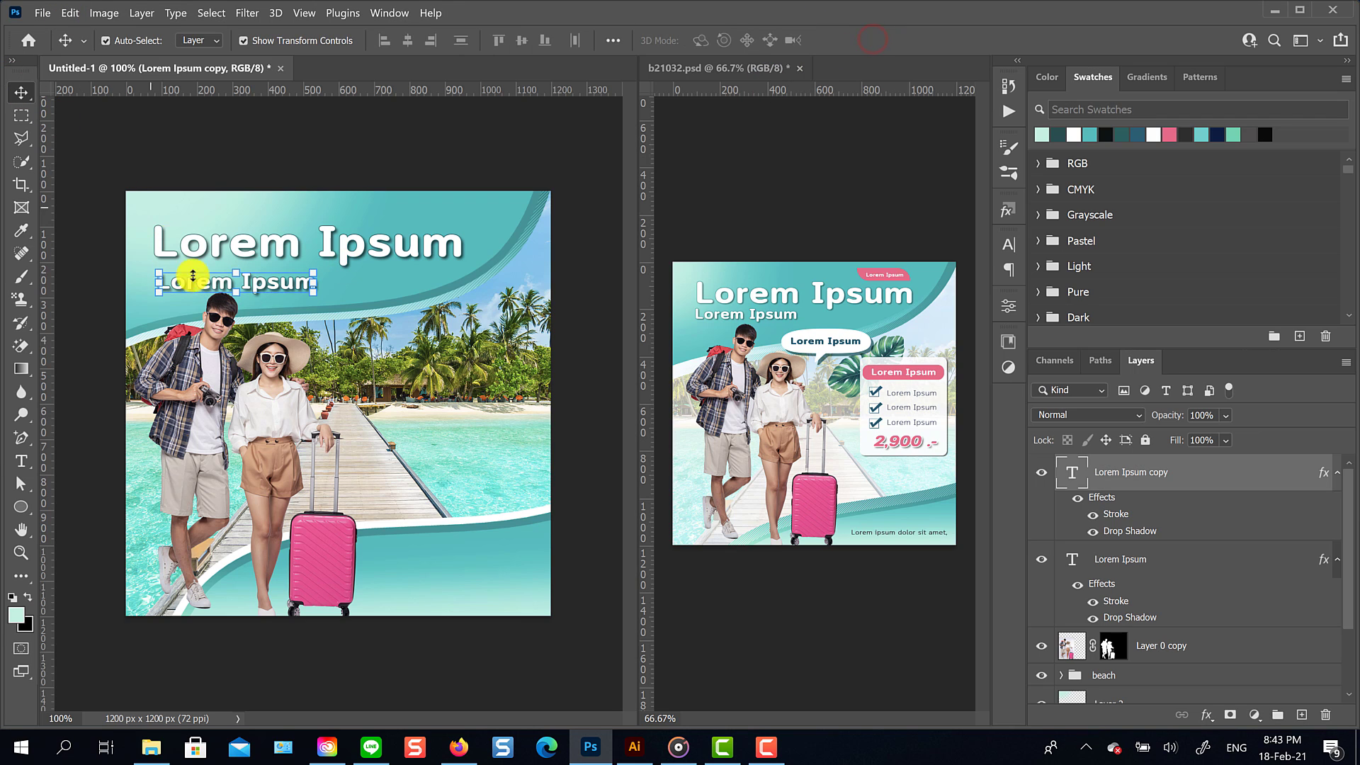
drag(279, 282, 276, 272)
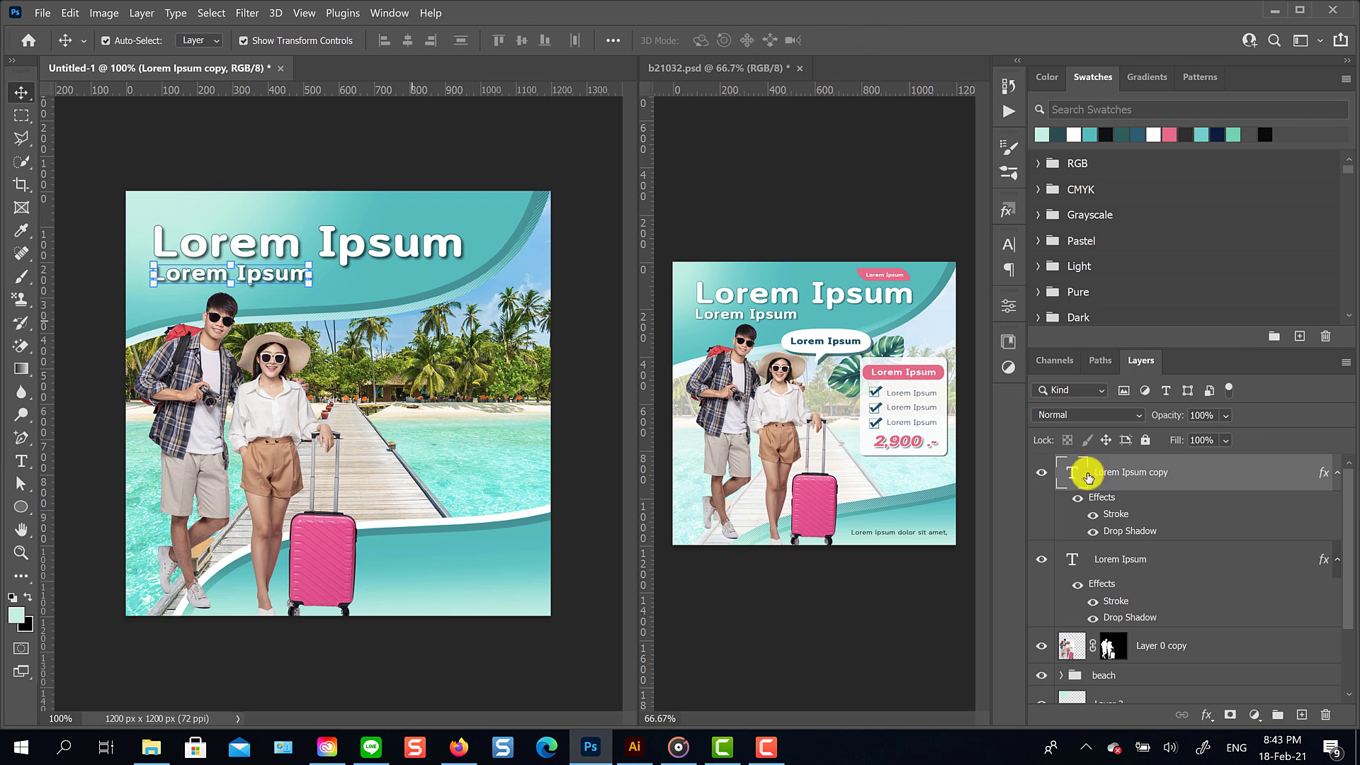
Step: Add a layer and draw a pink rectangle of about 219 x 55 px with no stroke above the headline's right end
click(1301, 714)
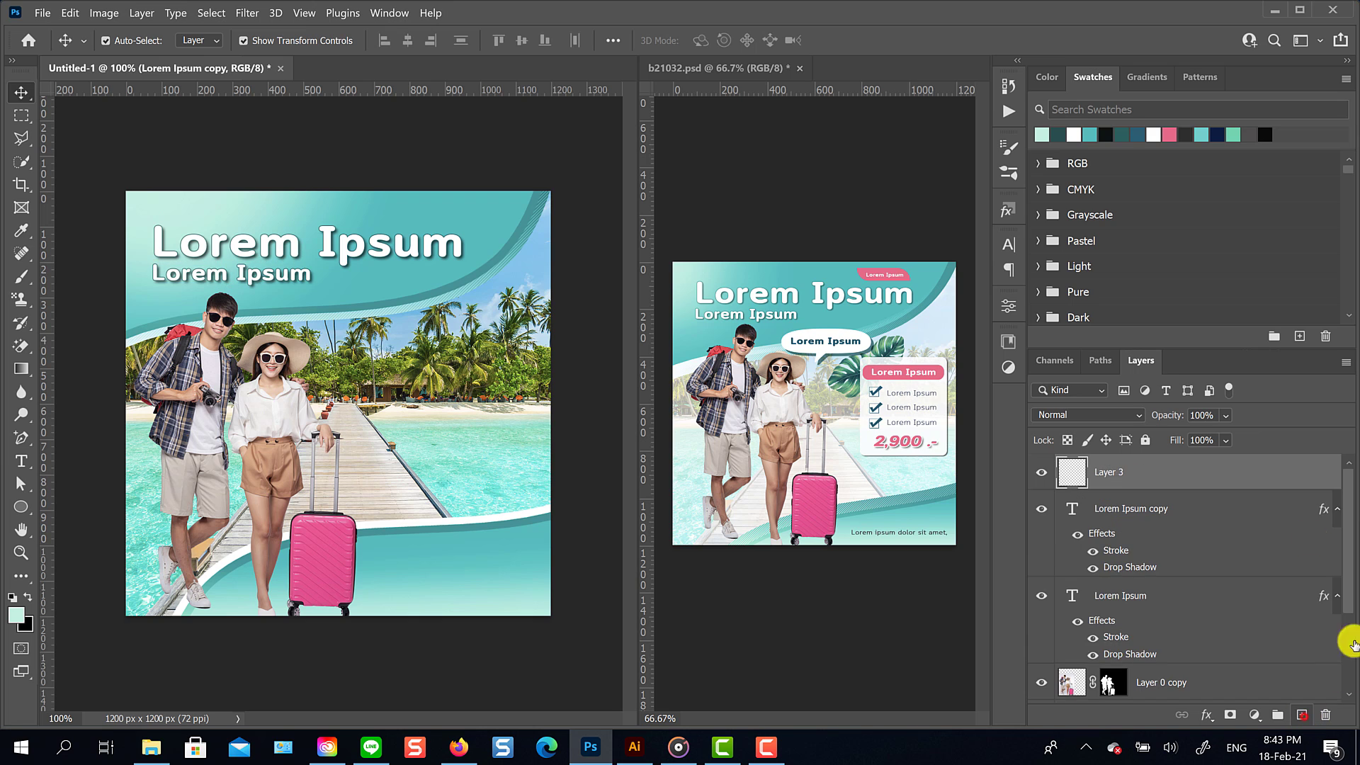
right_click(22, 510)
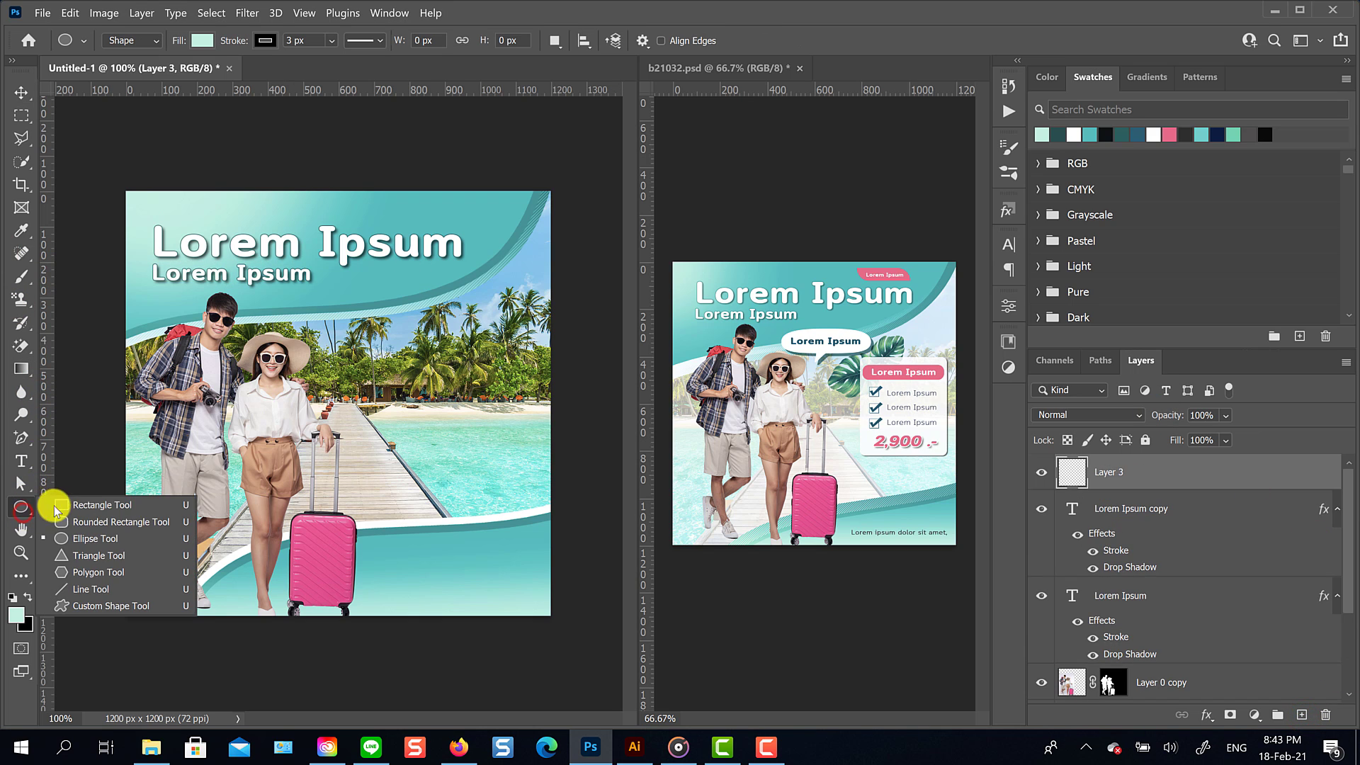
click(66, 506)
drag(384, 207, 461, 225)
key(ctrl+plus)
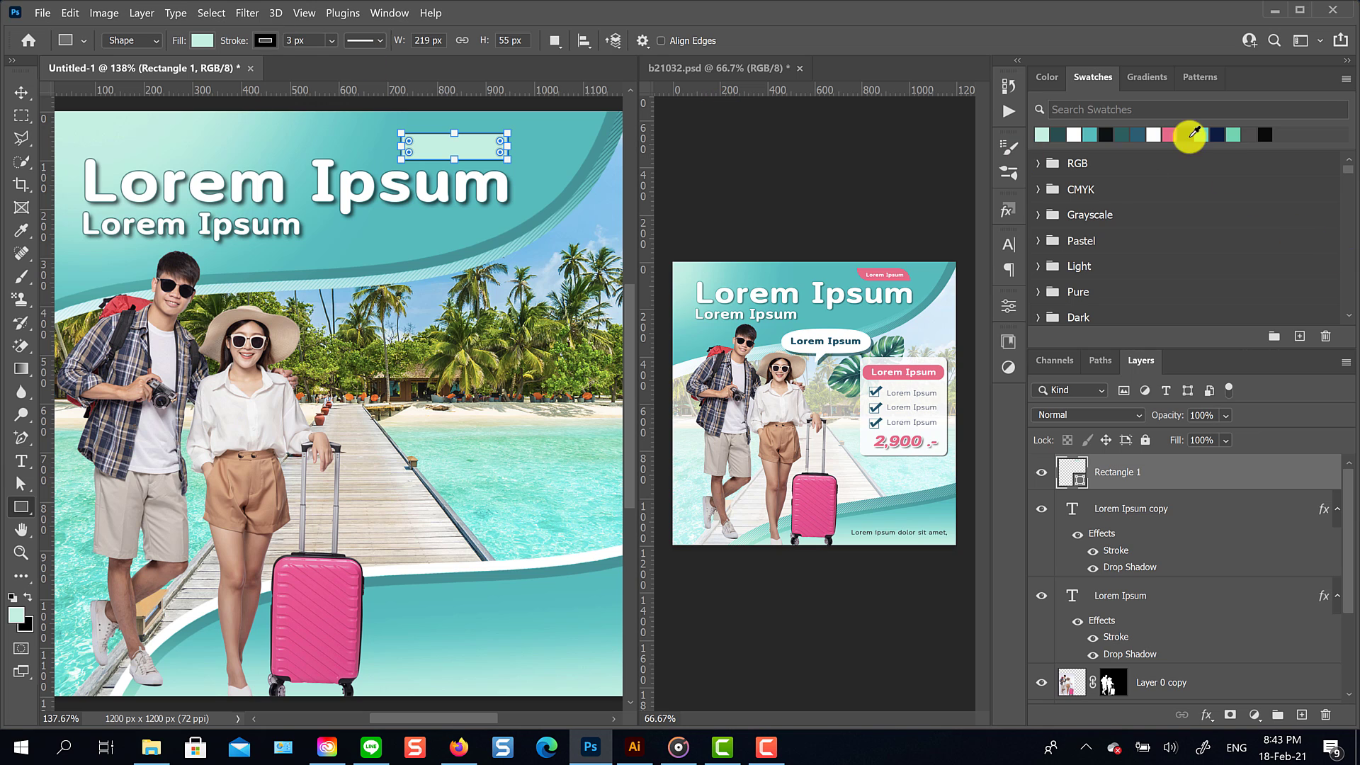
click(1170, 135)
click(266, 40)
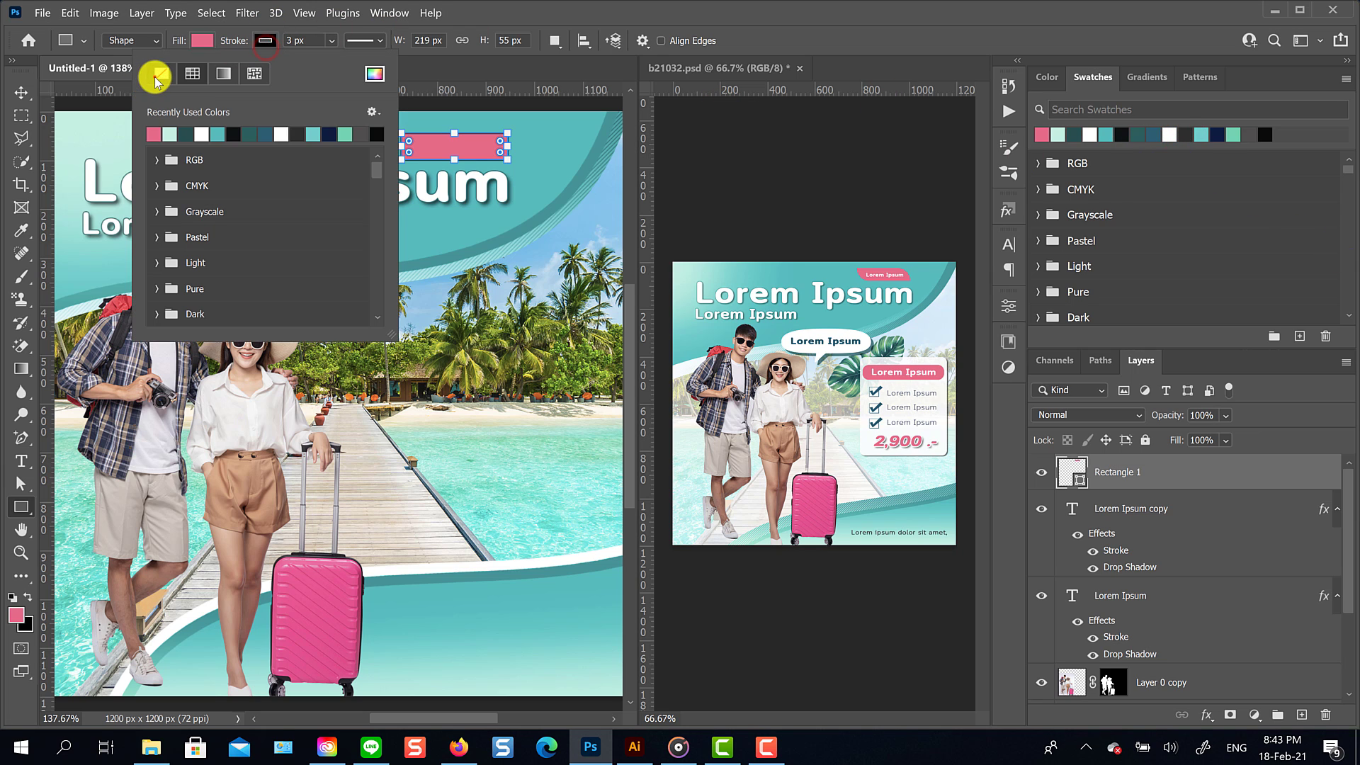
click(21, 90)
Step: Unlink the pink rectangle's corner radii and set its upper-right and lower-left corners to 53 px
click(1008, 306)
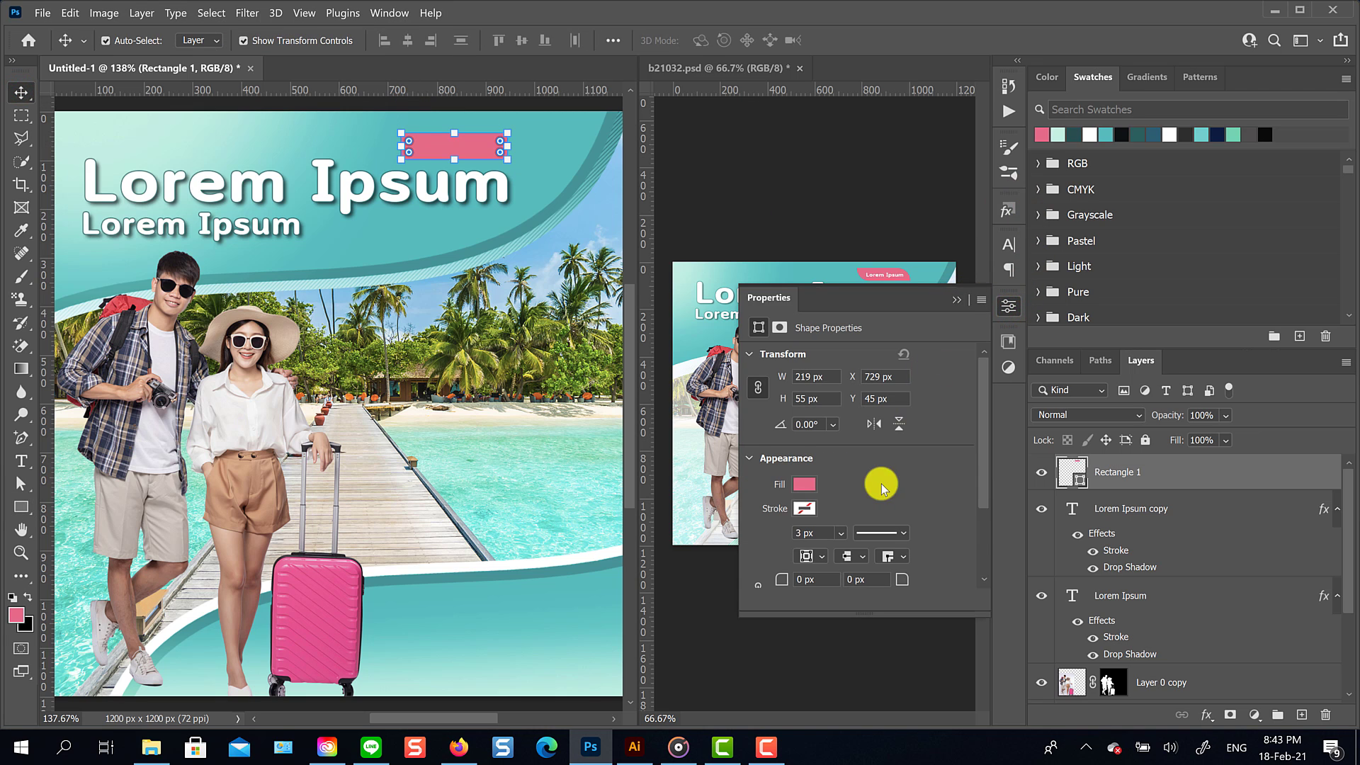
scroll(878, 480, down, 2)
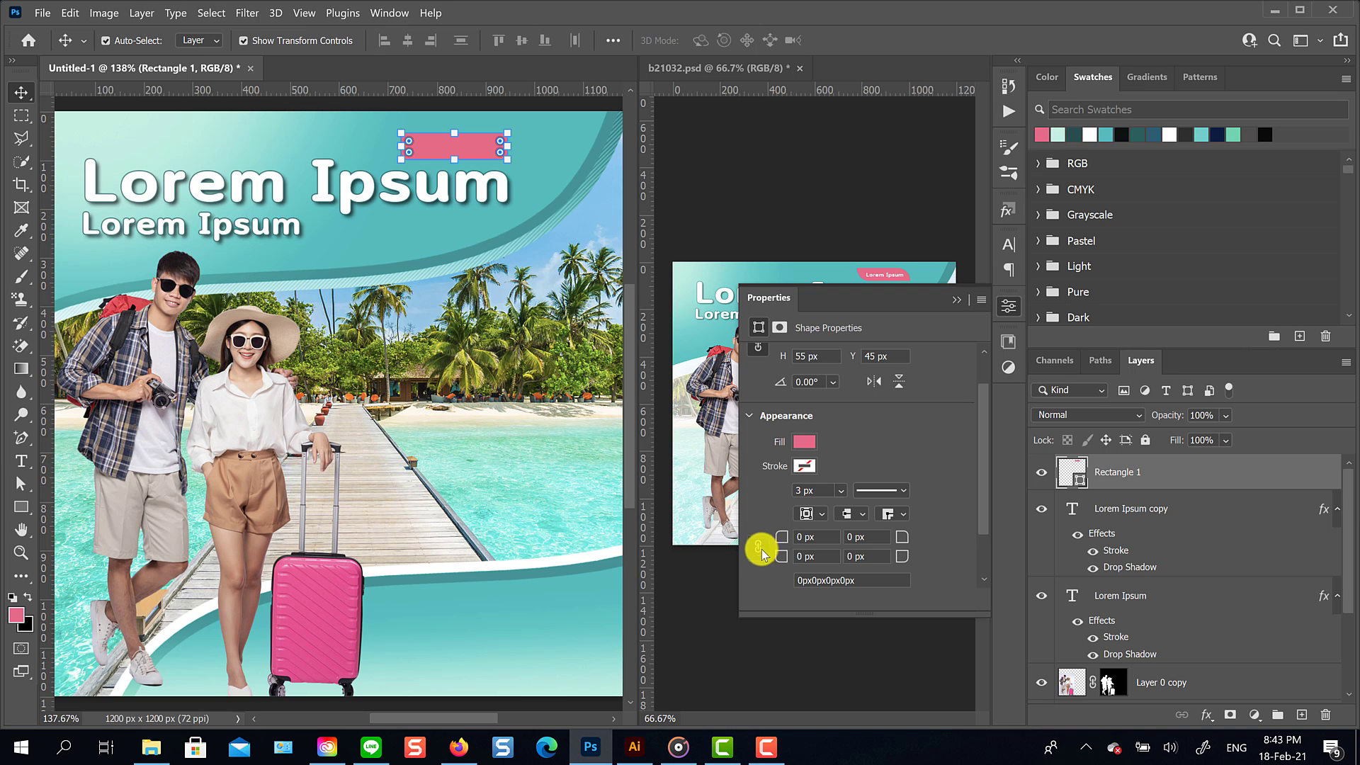
click(872, 538)
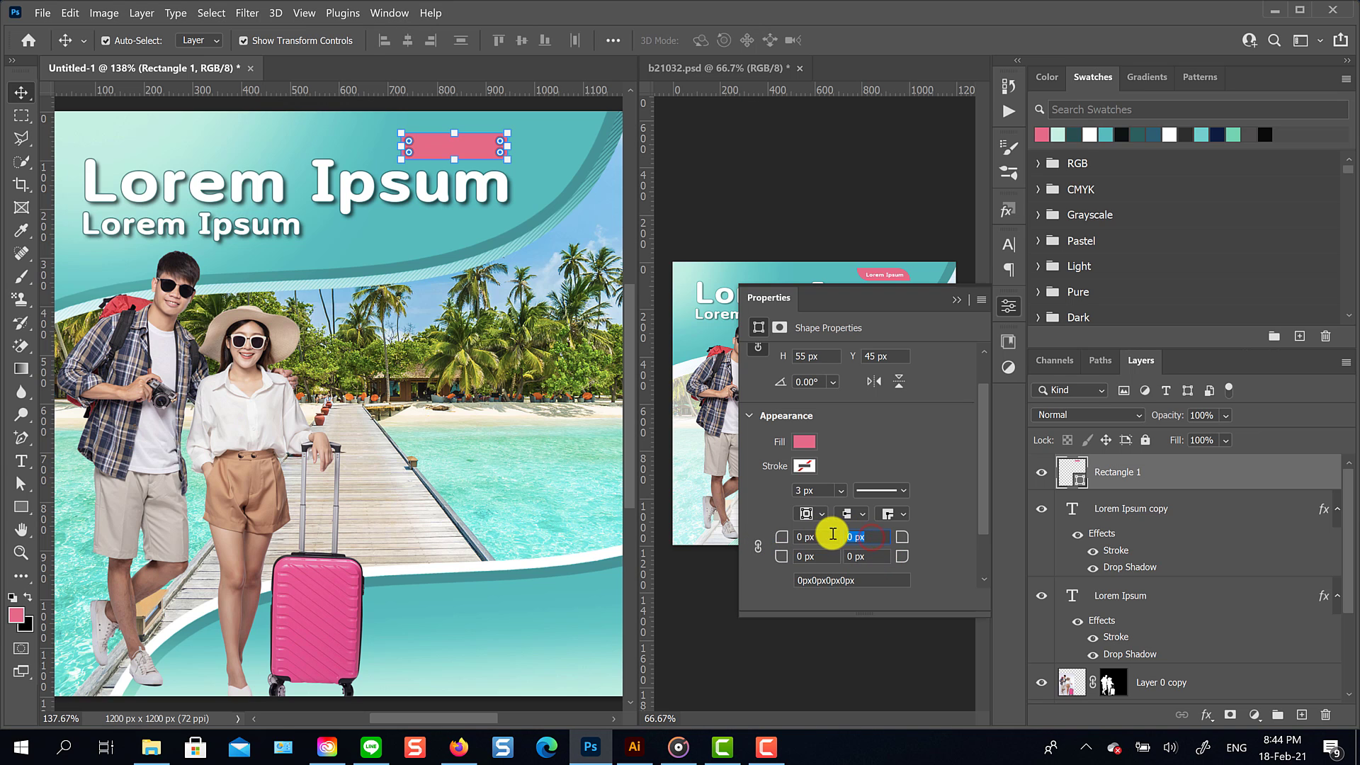
text(53)
click(820, 558)
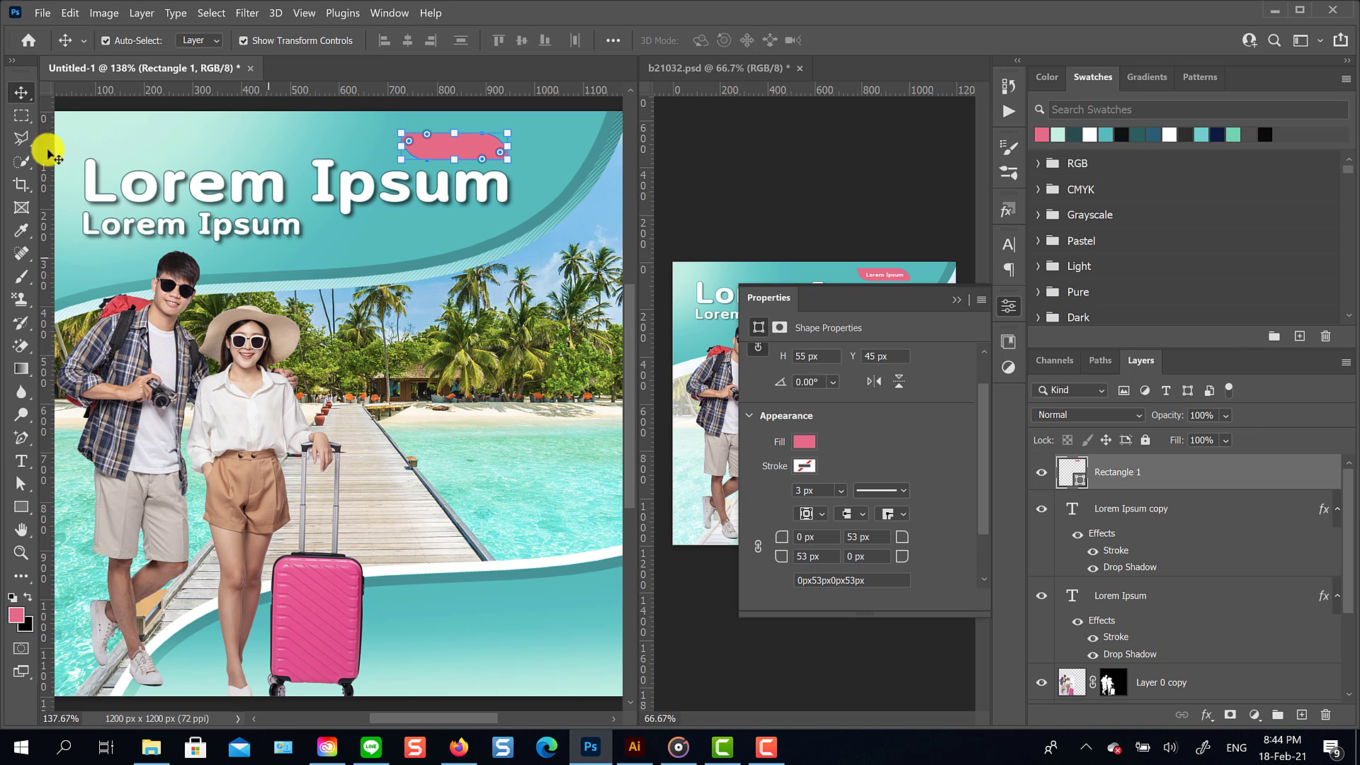
Step: Add a white Cloud Soft Bold Lorem Ipsum text on a layer above the pink label and scale it to fit centred on the label
click(1304, 715)
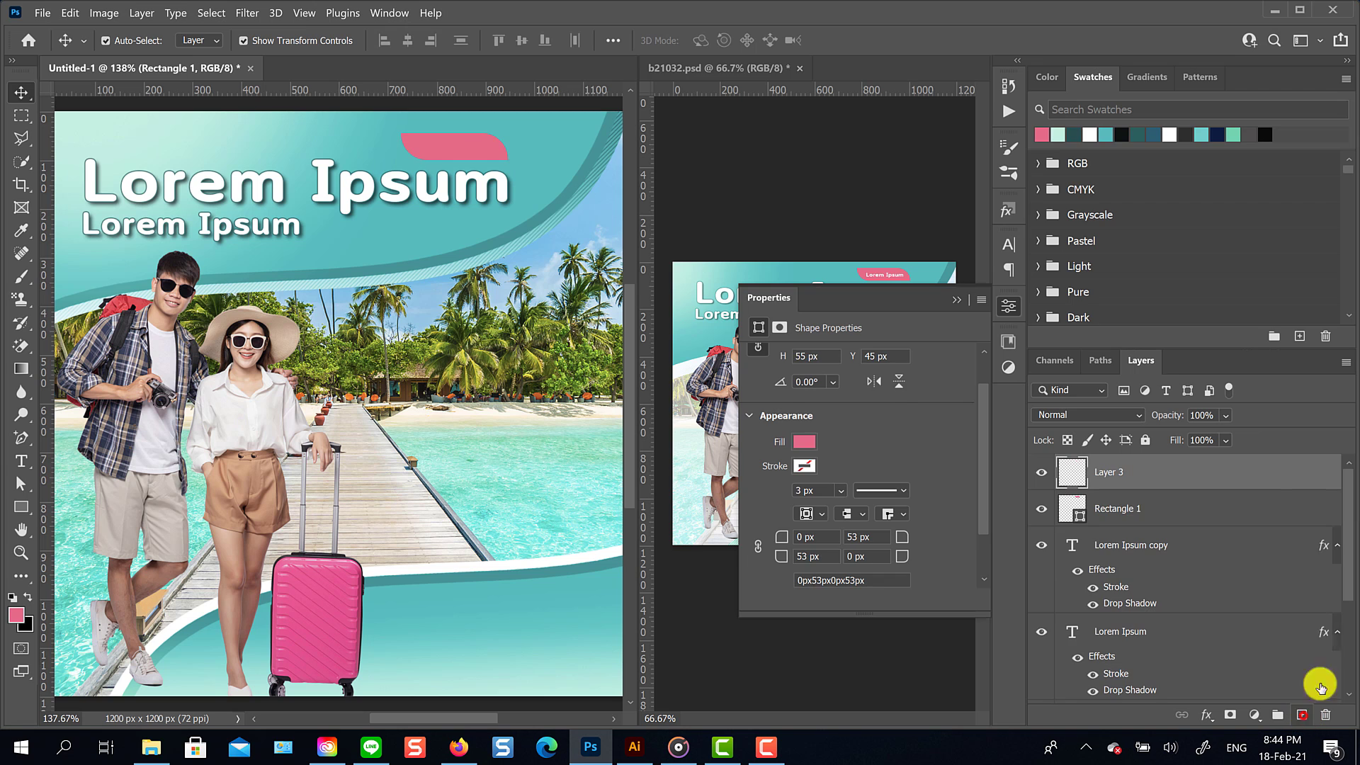
click(21, 462)
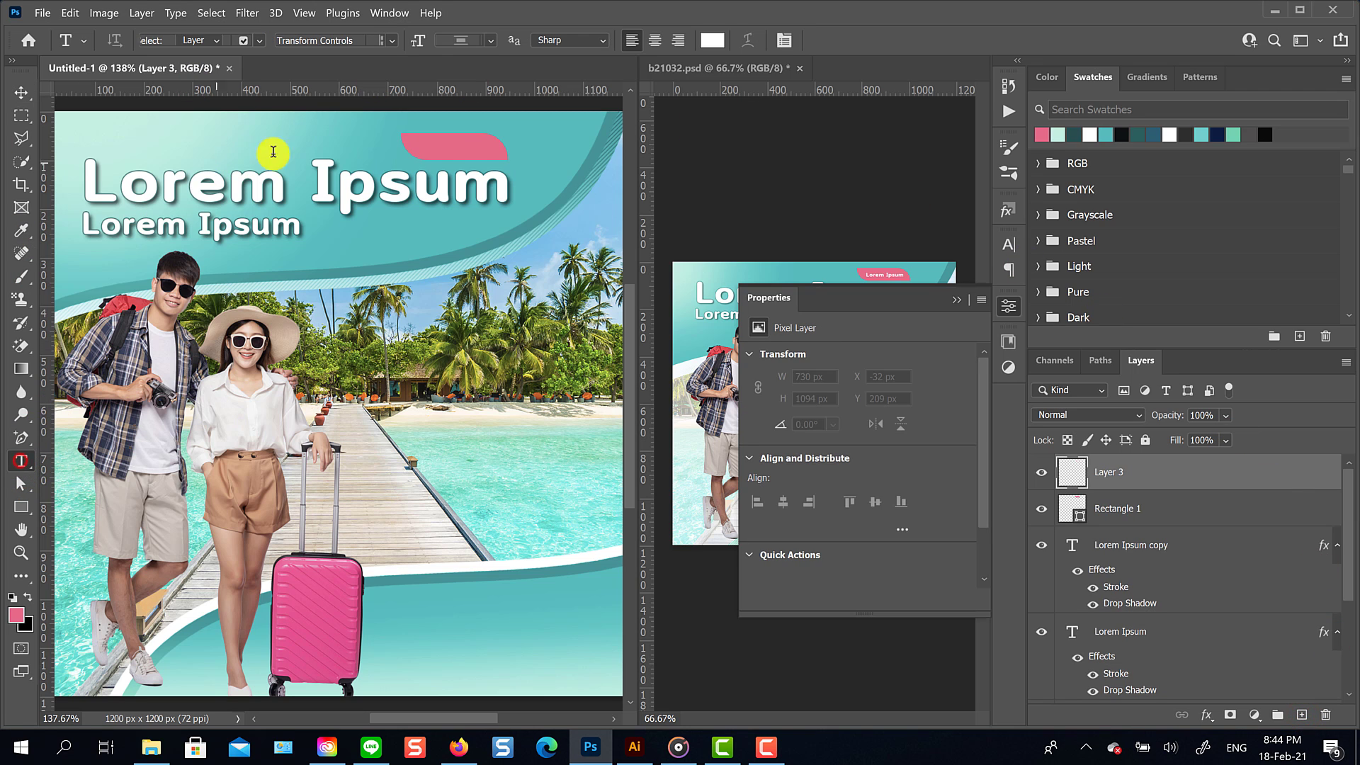
click(449, 146)
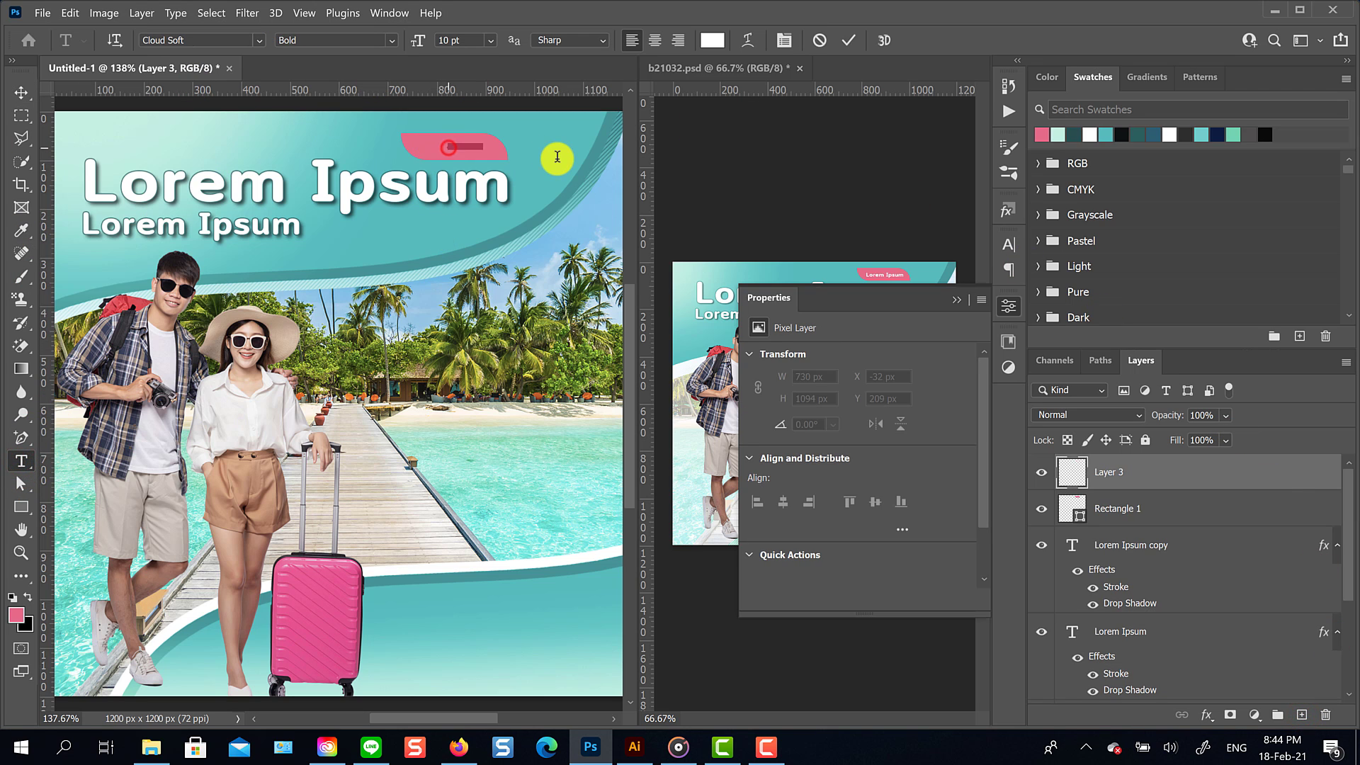
click(21, 92)
key(ctrl+t)
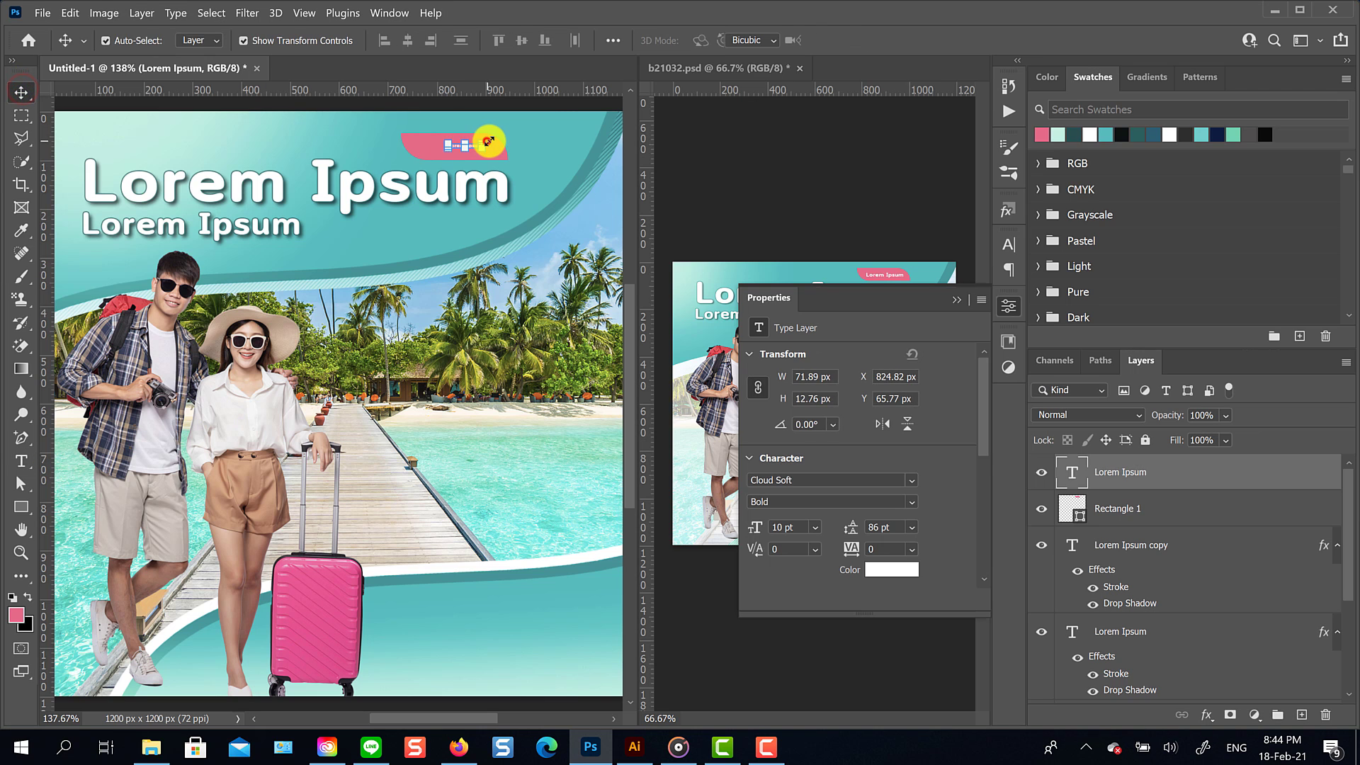
mouse_move(485, 142)
mouse_down()
mouse_move(504, 138)
mouse_move(472, 150)
mouse_move(499, 153)
mouse_up()
click(880, 39)
key(ctrl+t)
click(865, 41)
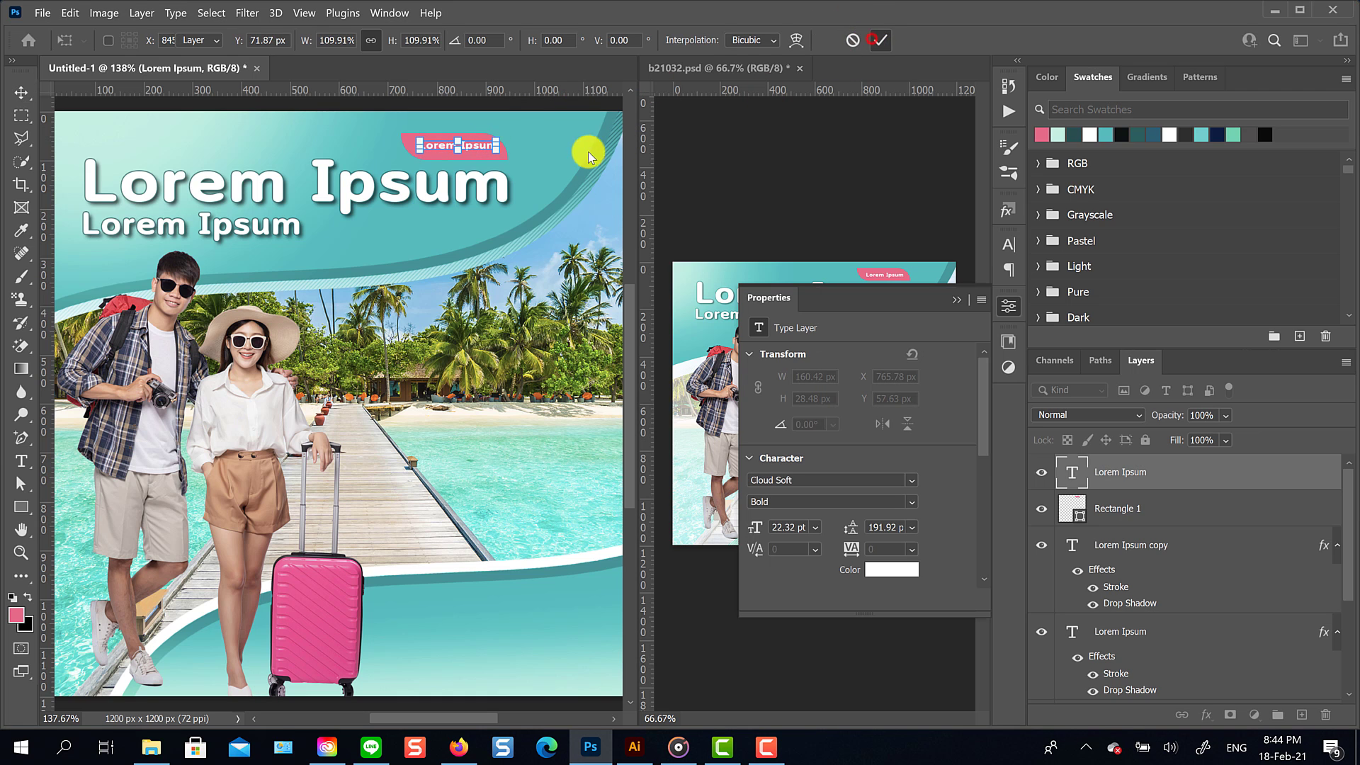
click(956, 300)
Step: Switch to the b21032.psd document and add an empty layer above Layer 5
click(766, 623)
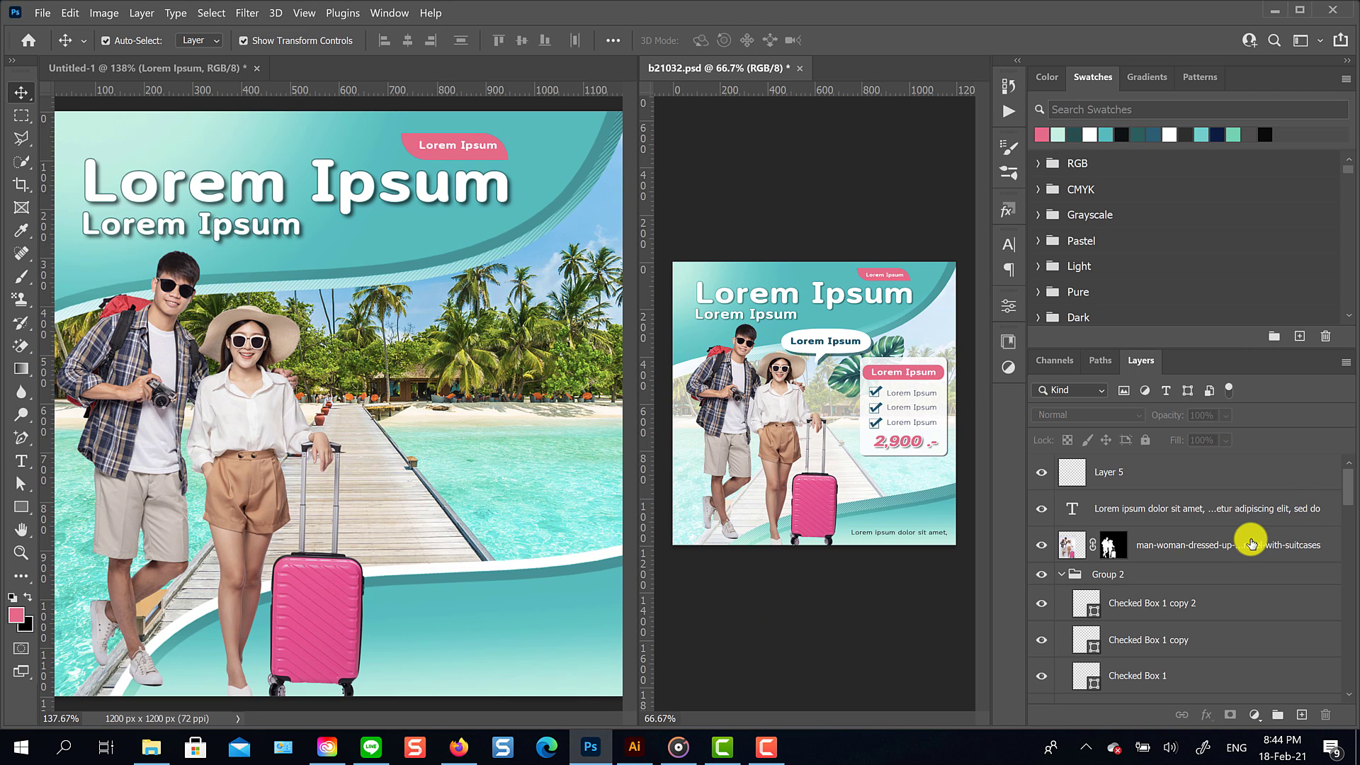
click(1229, 475)
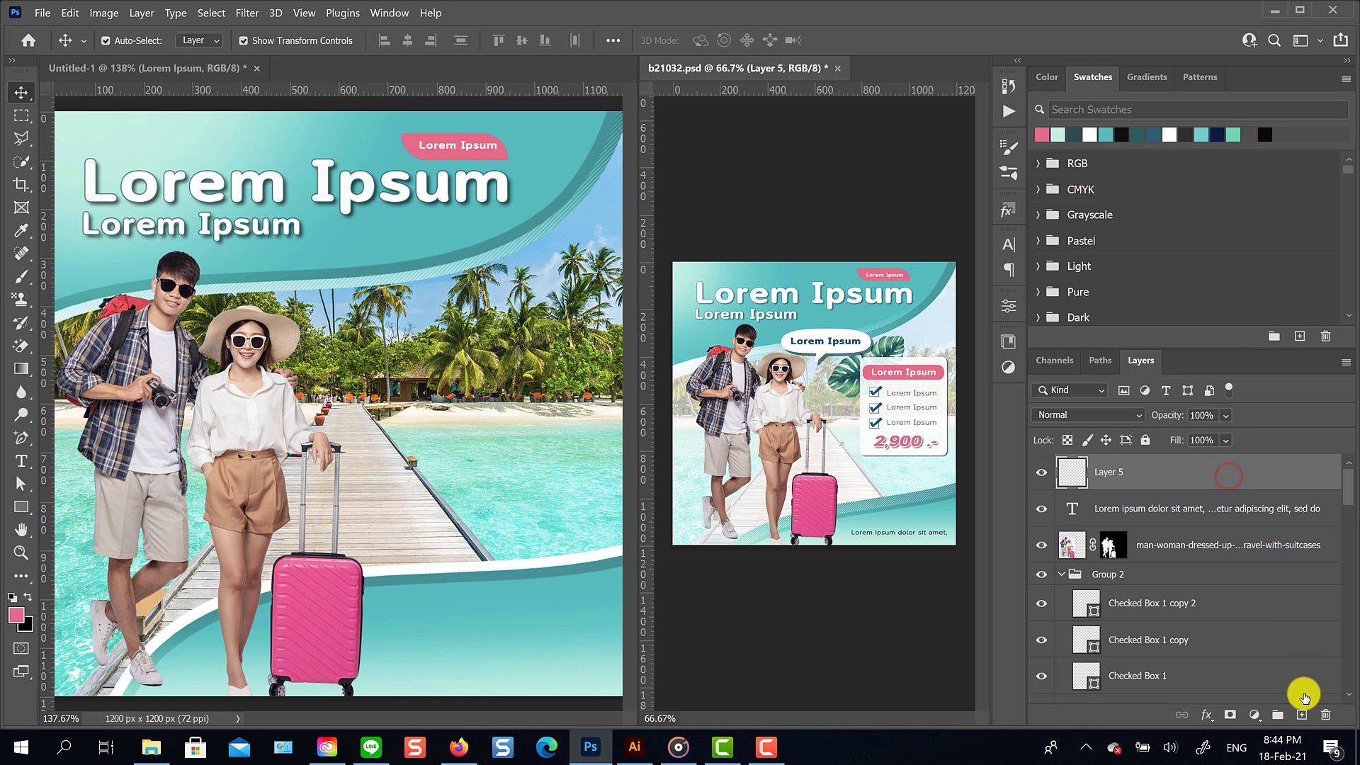
click(1304, 714)
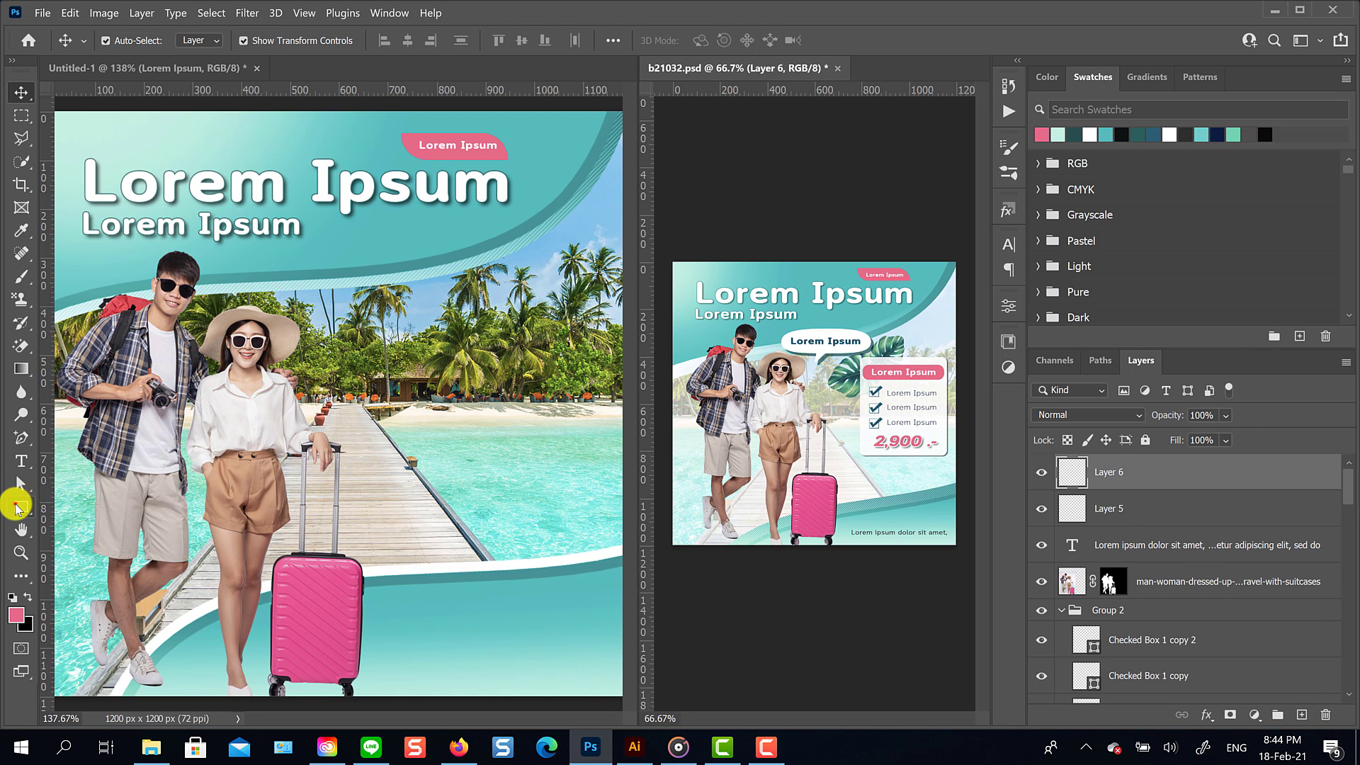
Step: Return to the Untitled-1 document, draw a rectangle of about 316 x 329 px over the right side of the beach photo, and slightly round its corners
click(17, 507)
click(447, 312)
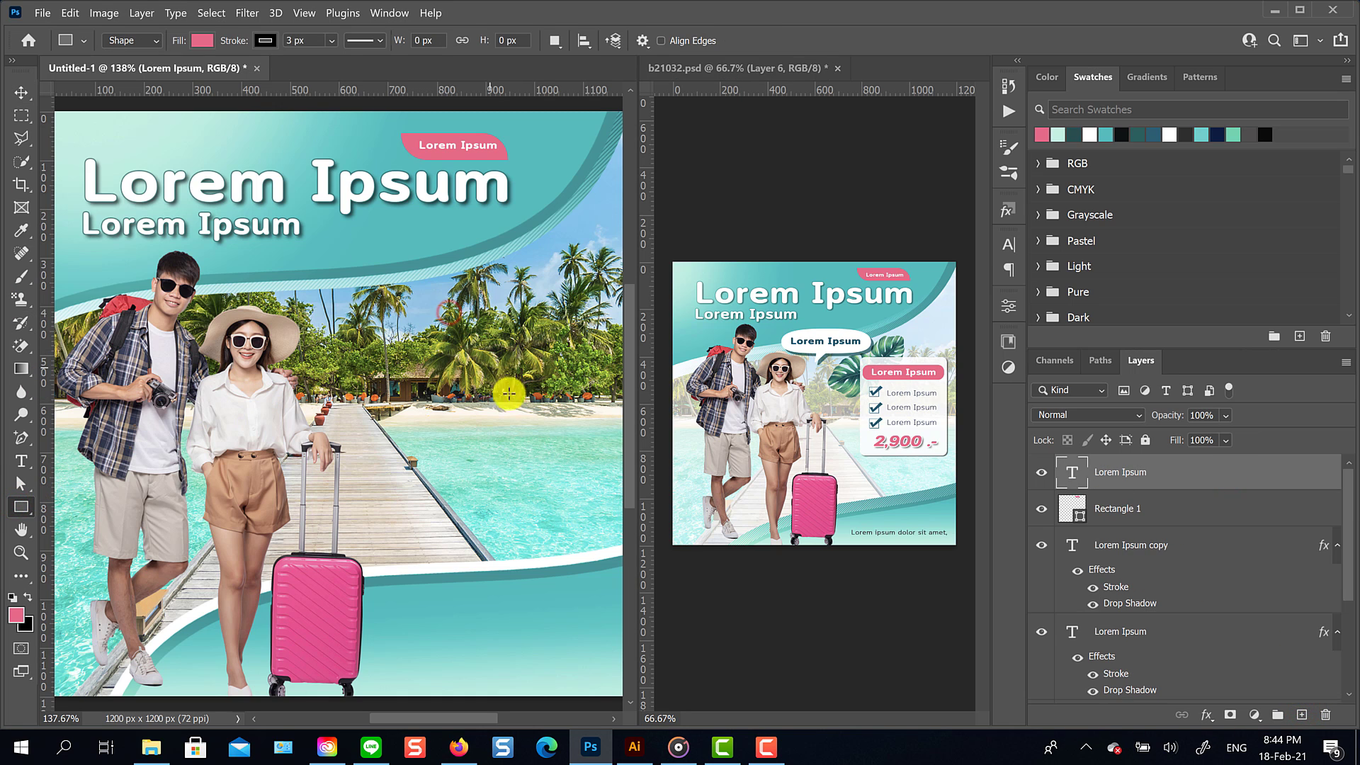
drag(432, 316, 585, 475)
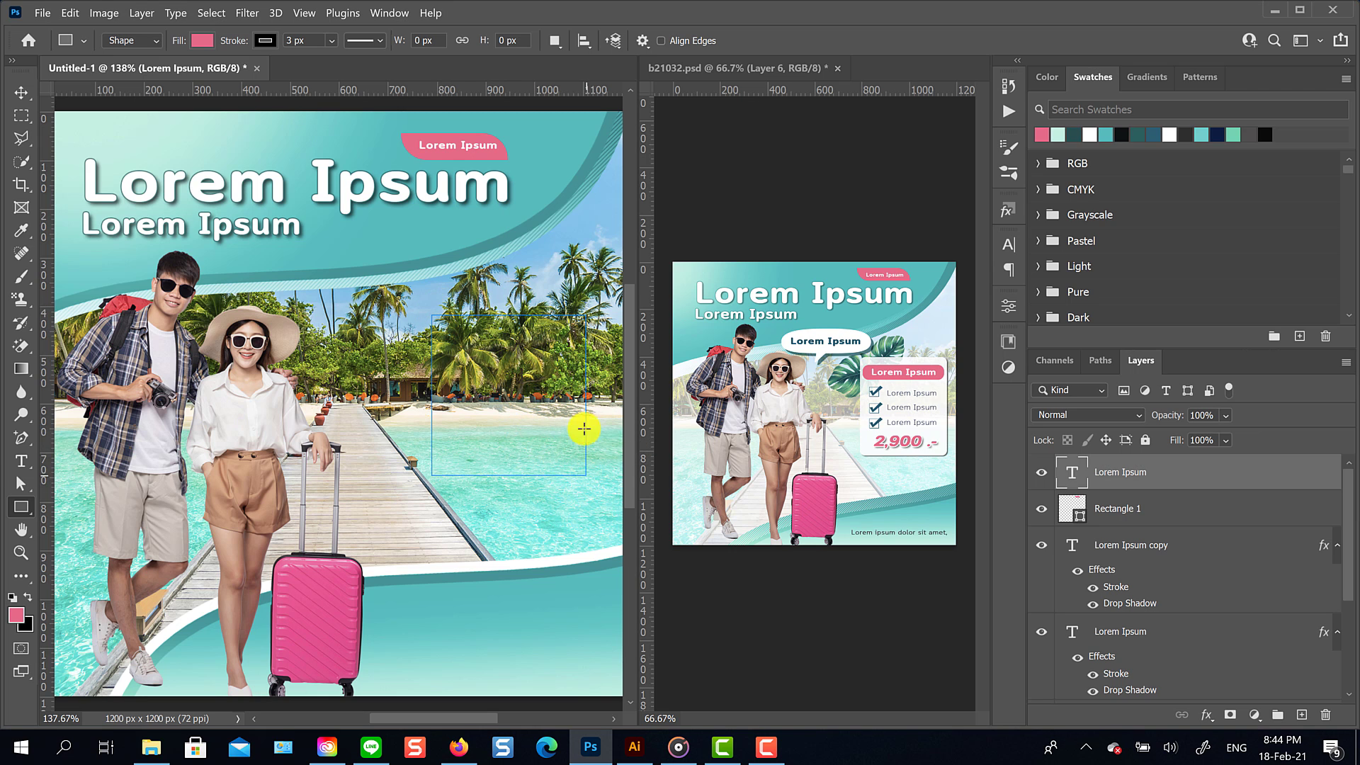
drag(578, 326, 581, 326)
Step: Fill the rounded box with white, remove its stroke, and set its layer opacity to 91%
click(198, 41)
click(143, 126)
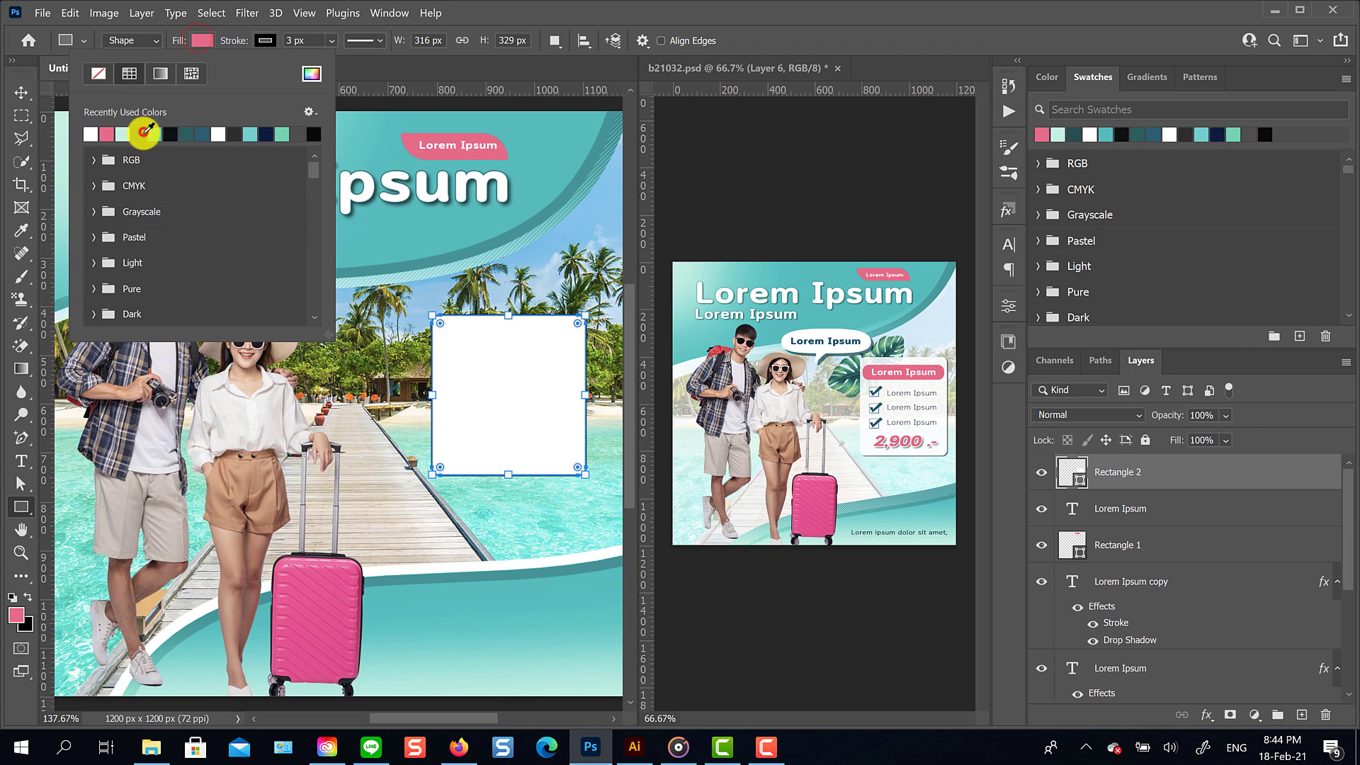
click(268, 41)
click(267, 41)
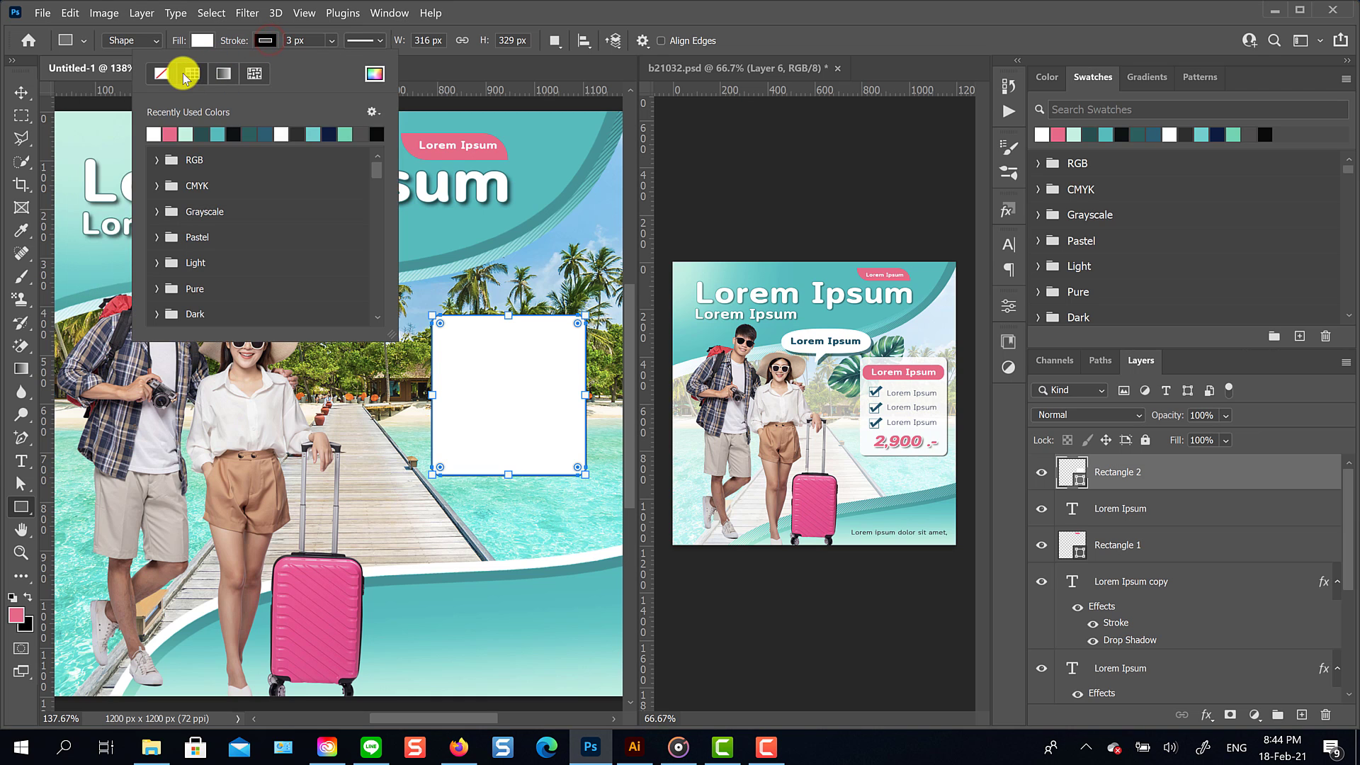
click(162, 73)
click(1221, 416)
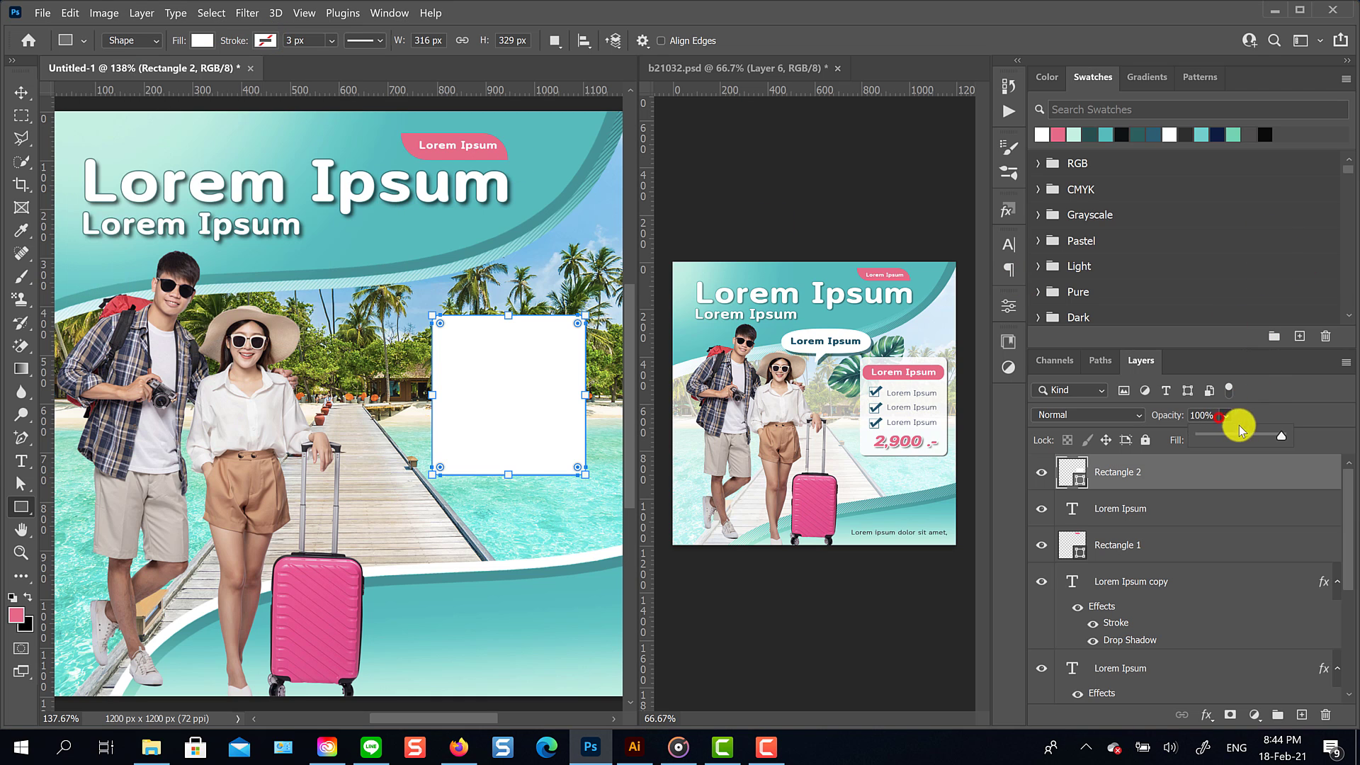
drag(1281, 436, 1276, 441)
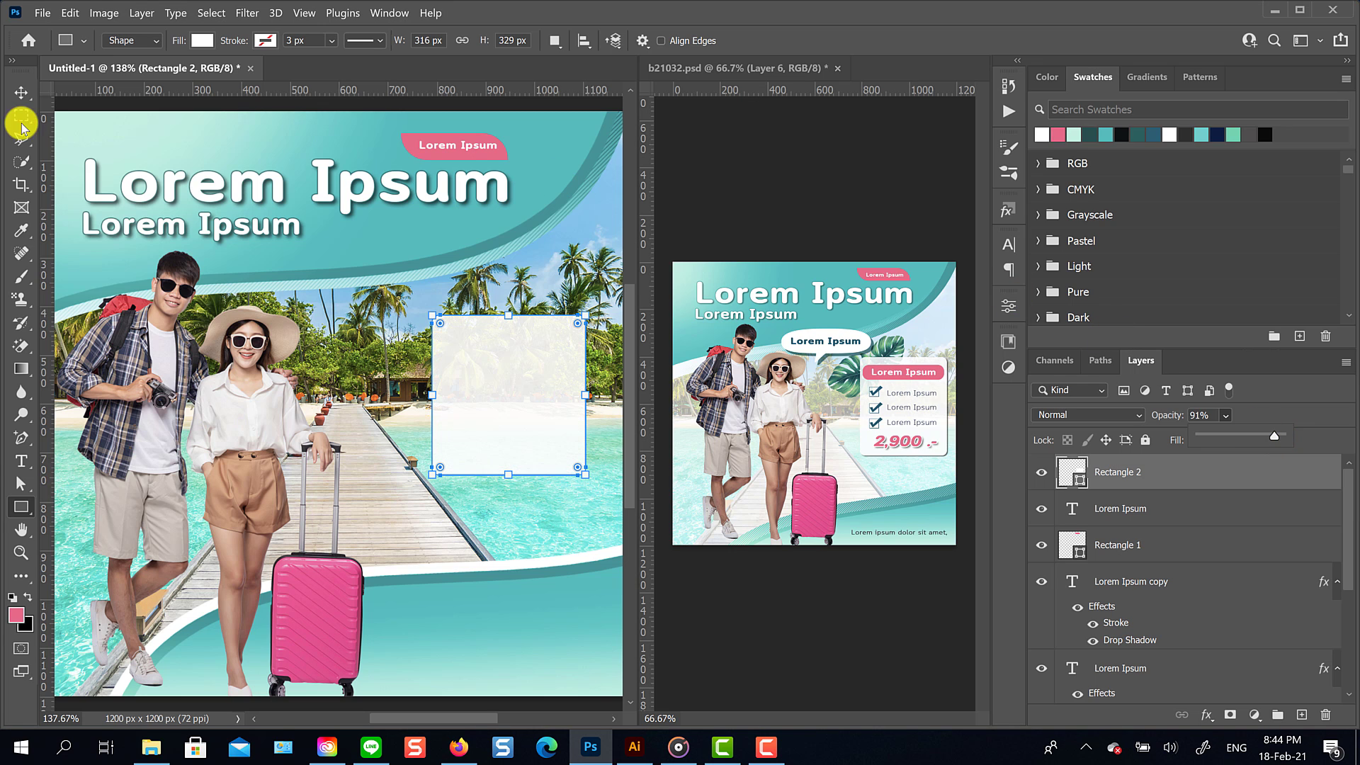
Step: Shift the white box down and left, scale it to about 109%, and lower it slightly beside the couple
click(21, 92)
drag(527, 409, 515, 433)
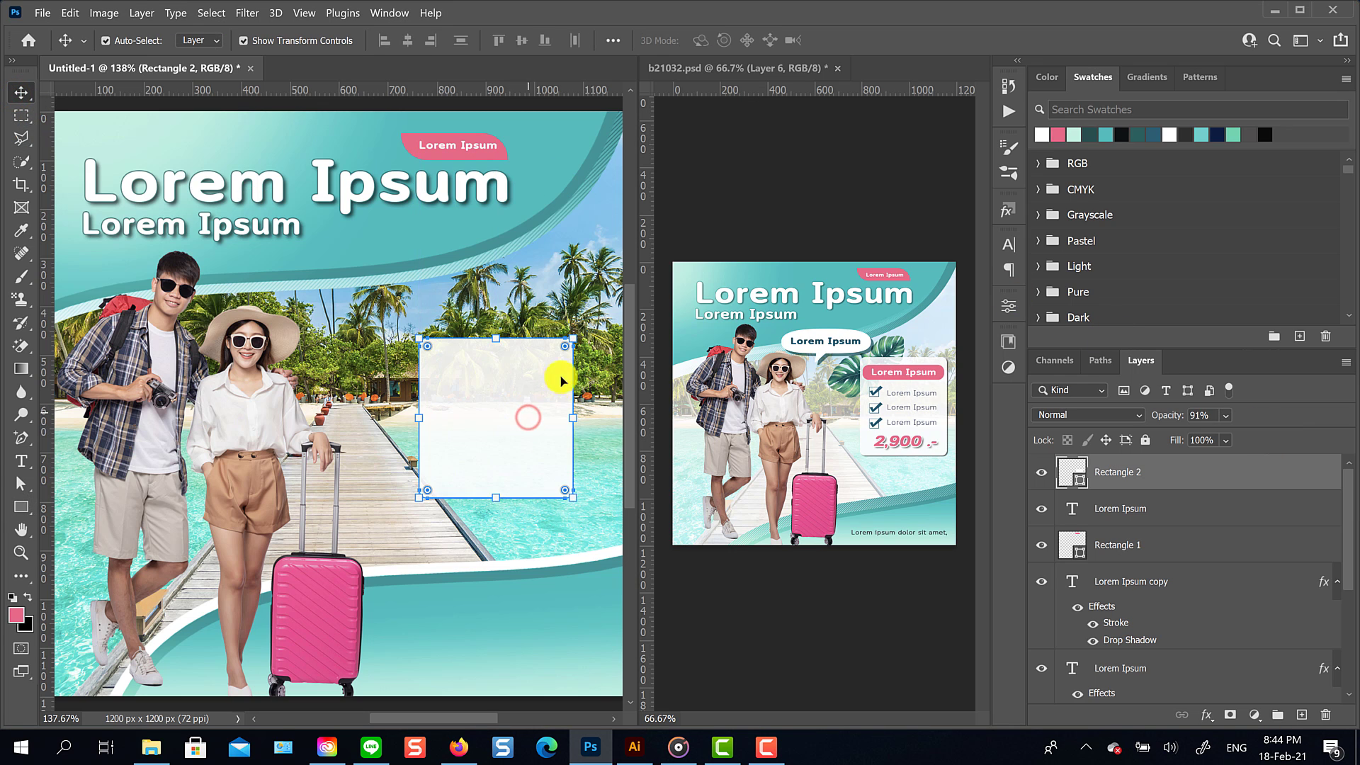
drag(573, 340, 587, 324)
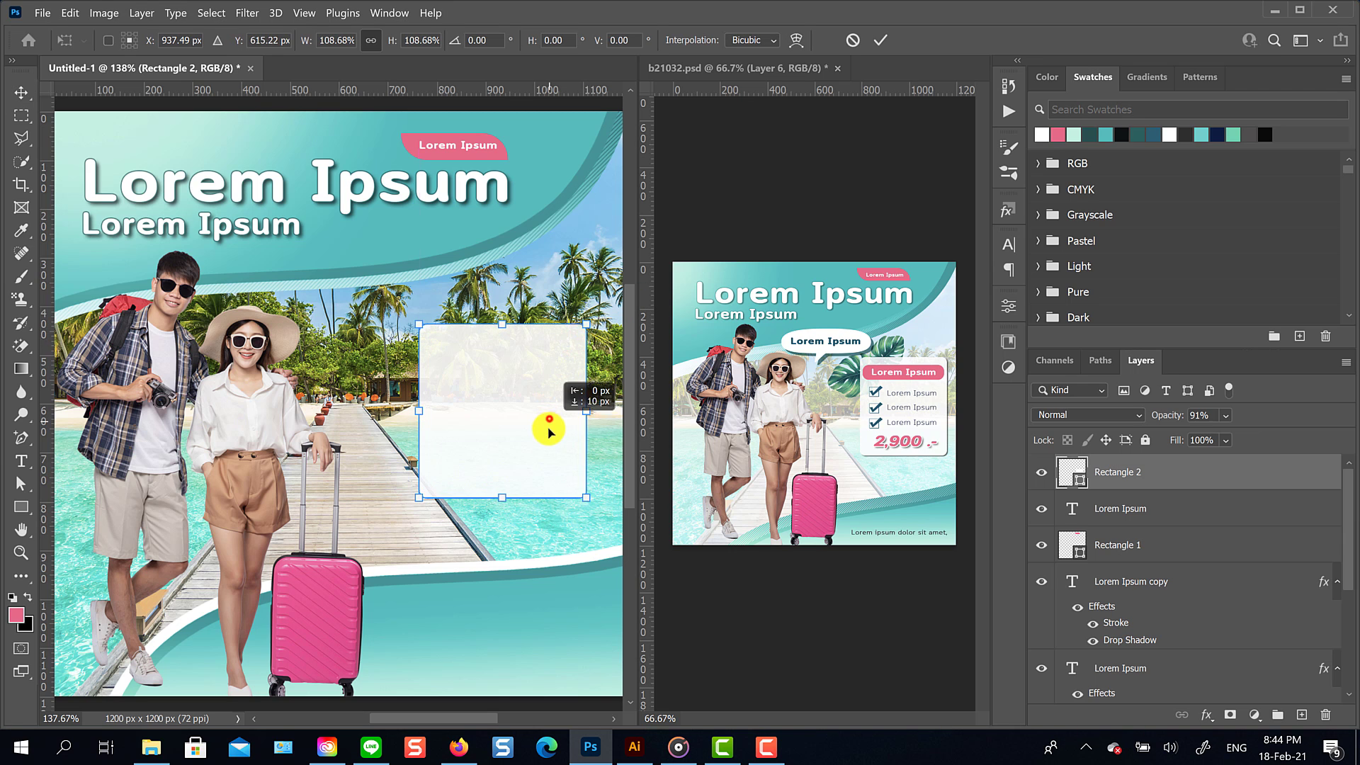
drag(549, 432, 549, 448)
click(881, 40)
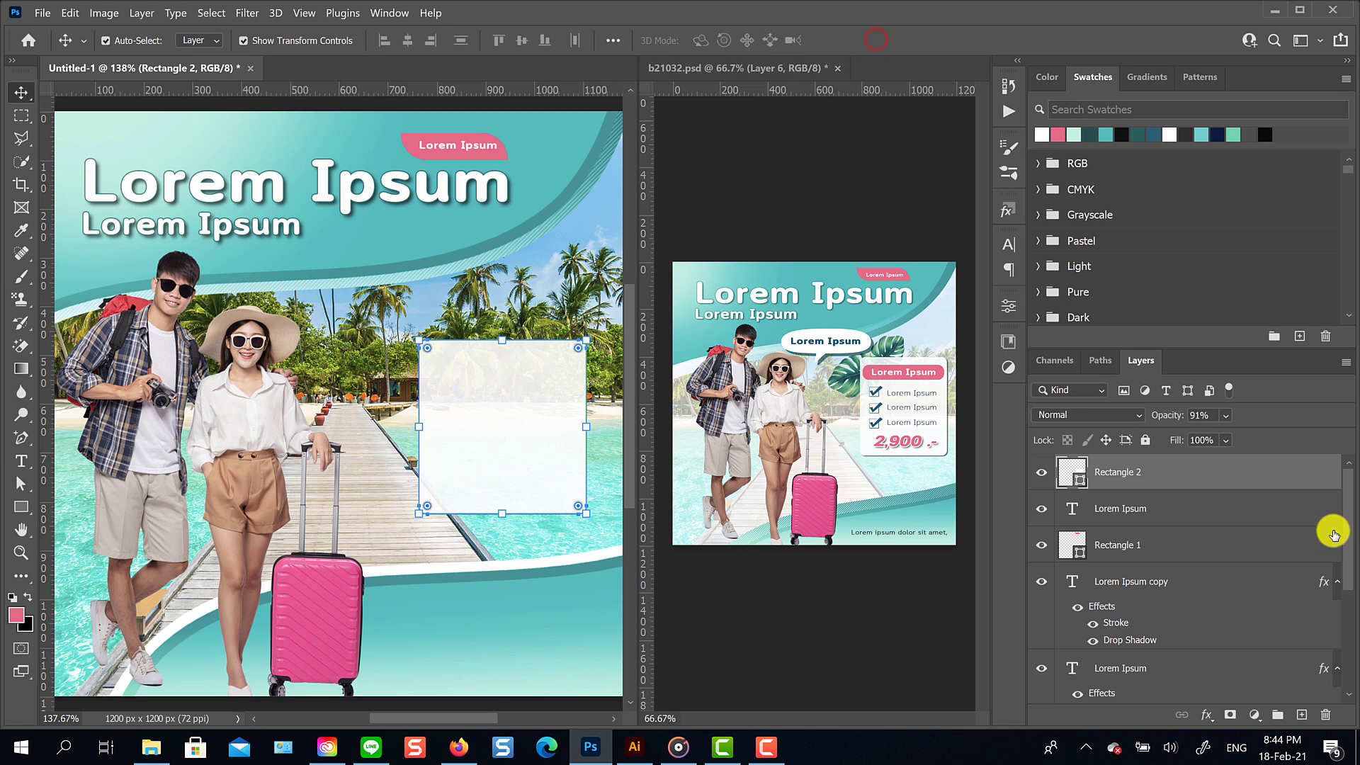
Step: Add a layer beneath Rectangle 2 and place the library's monstera leaf there, rotated about -49°, behind the white box's upper-left edge
click(1291, 515)
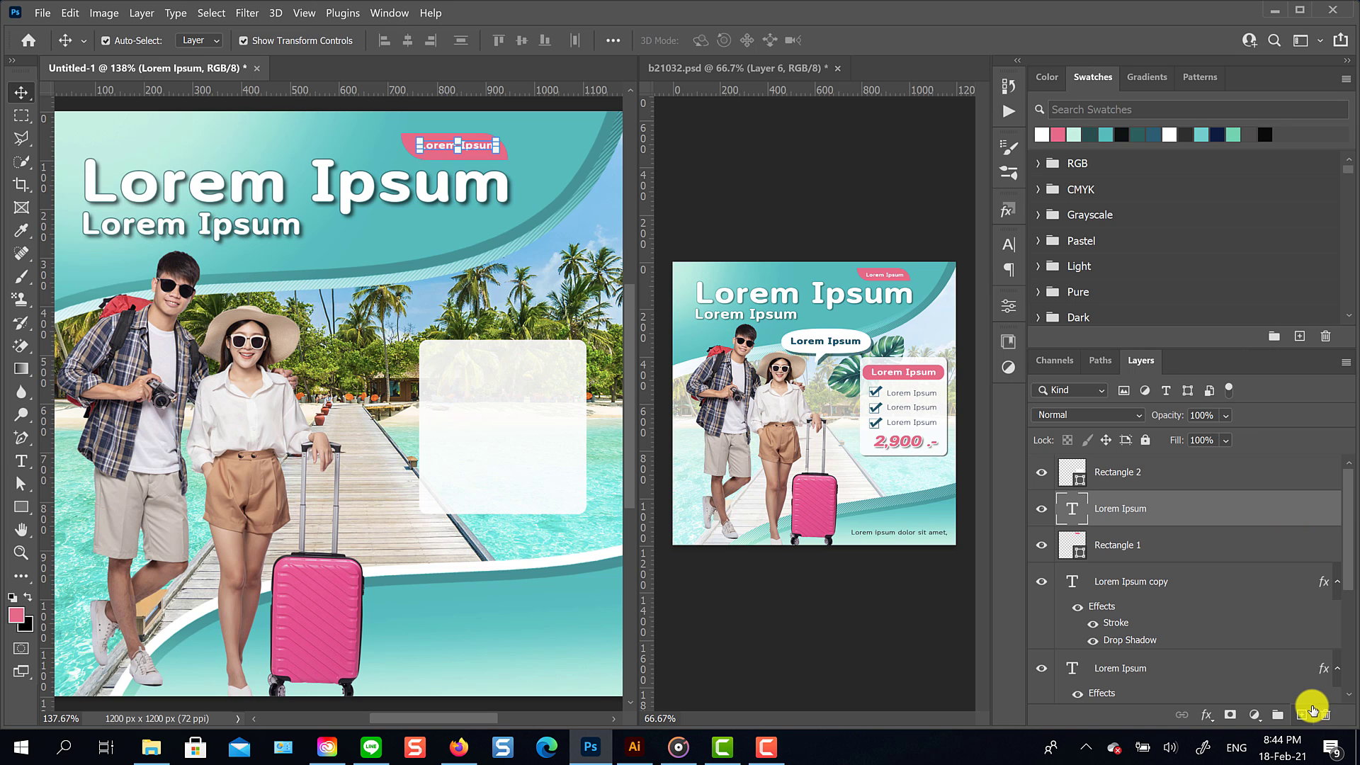
click(1303, 712)
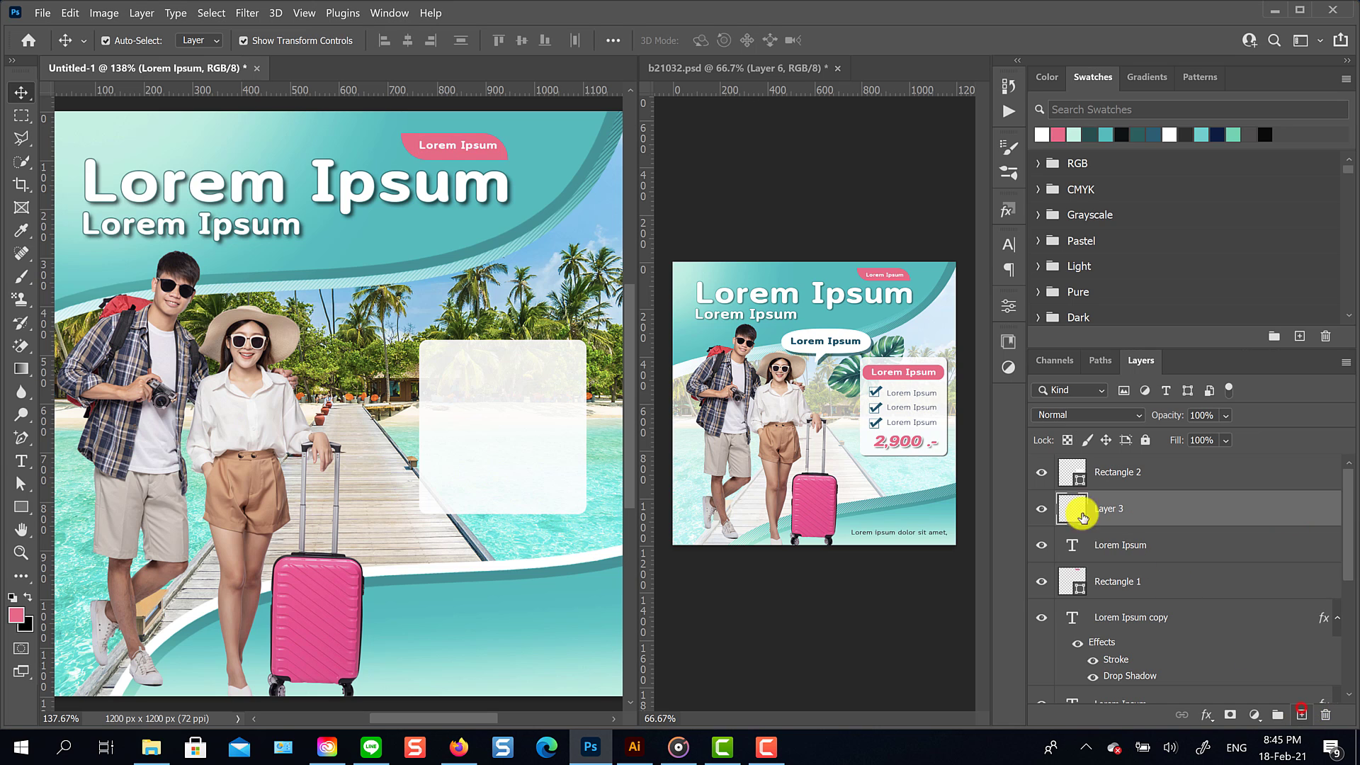
click(1009, 362)
click(1009, 342)
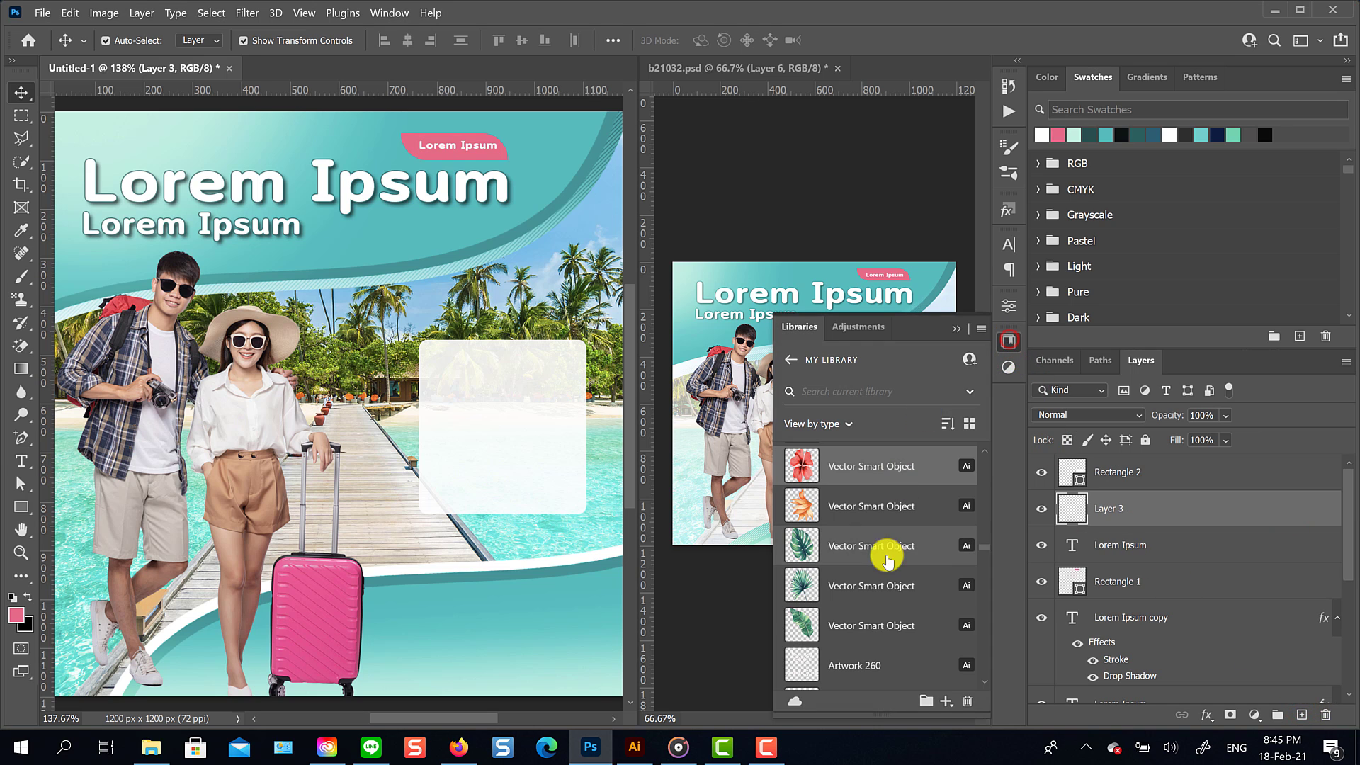
drag(866, 549, 406, 310)
click(957, 328)
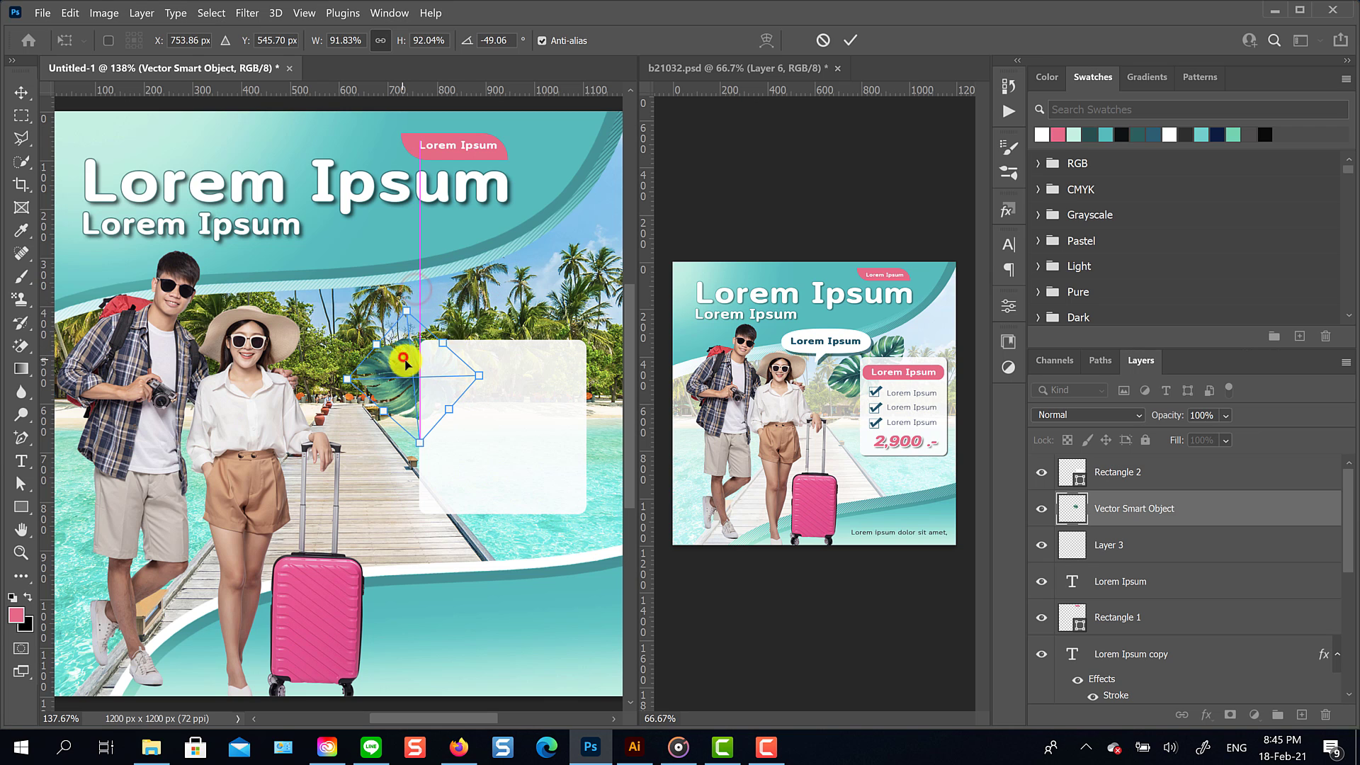
click(848, 42)
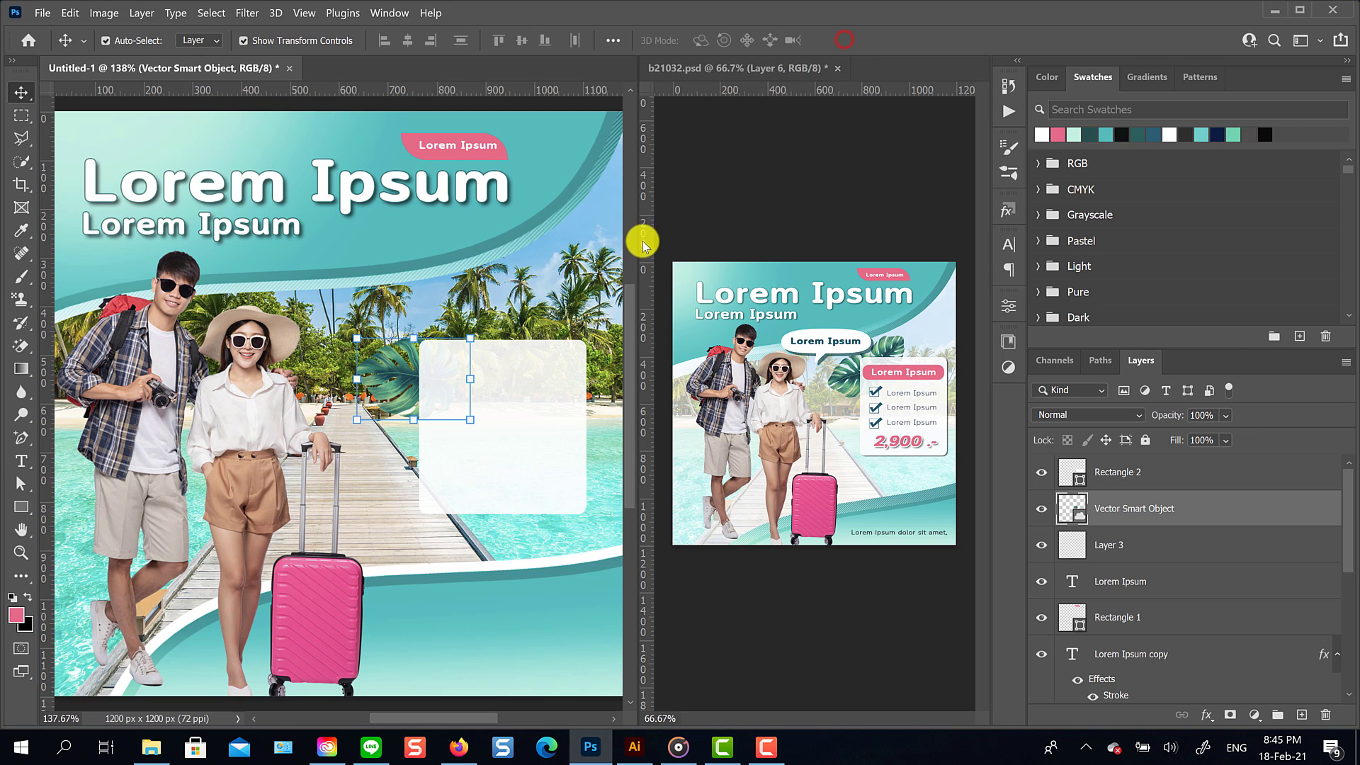
Step: Lower the opacity of the beach photo layer to 52%
click(599, 263)
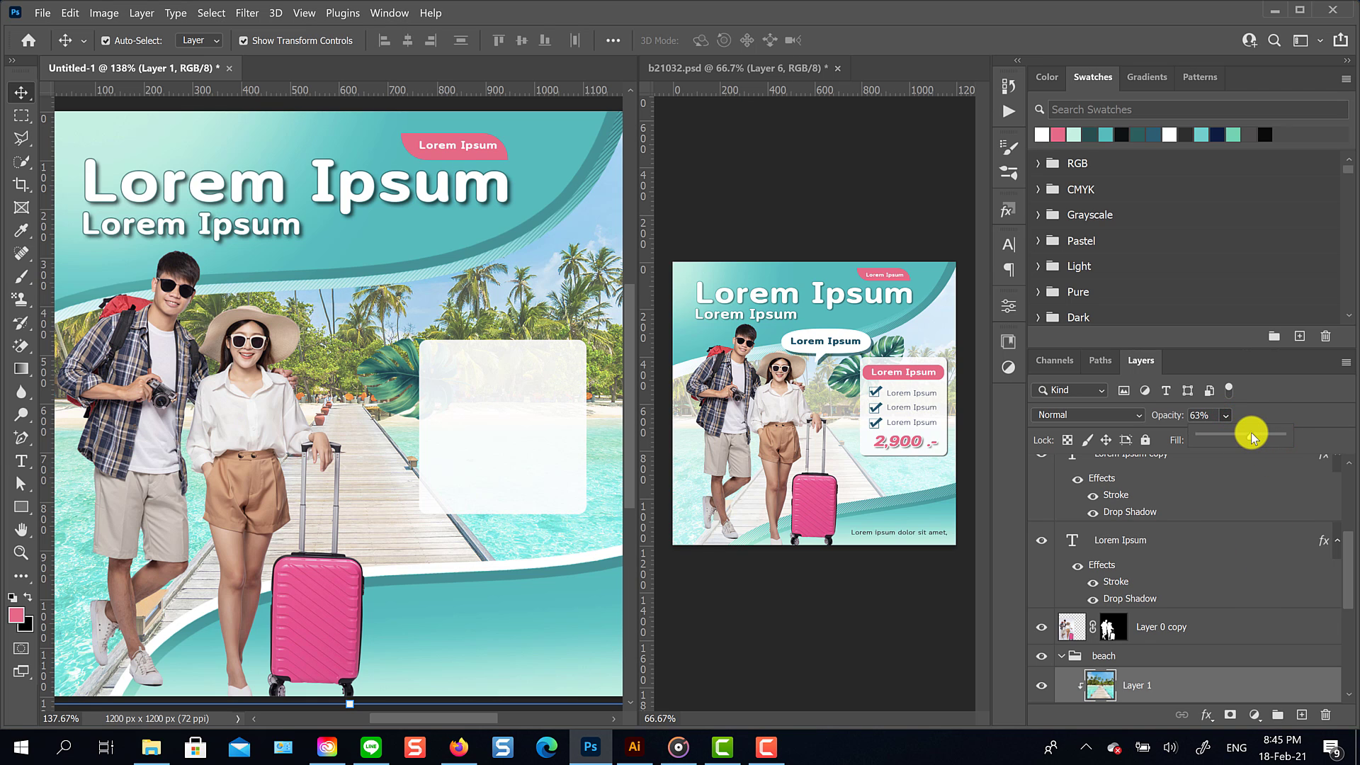
drag(1251, 434, 1243, 434)
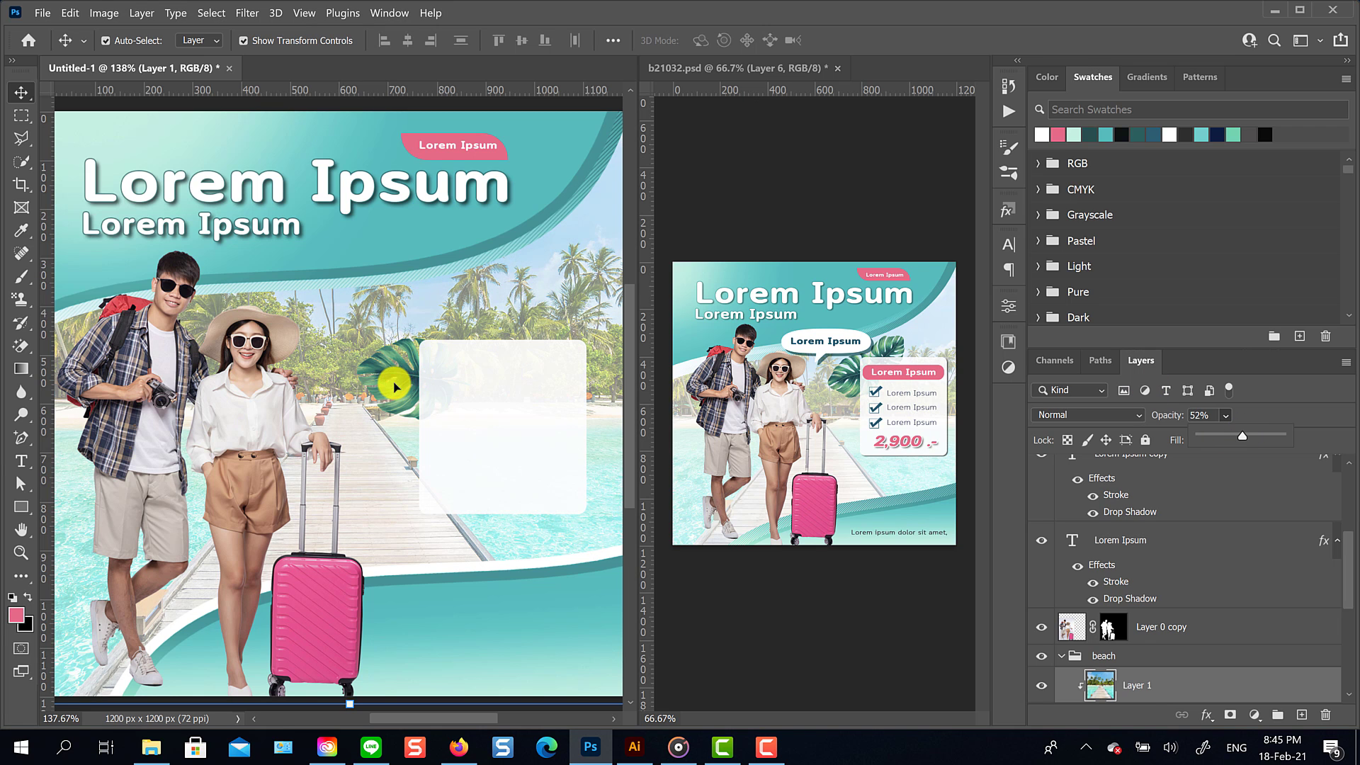
Step: Shift the leaf slightly left, duplicate it, and place a smaller, rotated copy behind the white box's upper-left corner
key(ctrl+v)
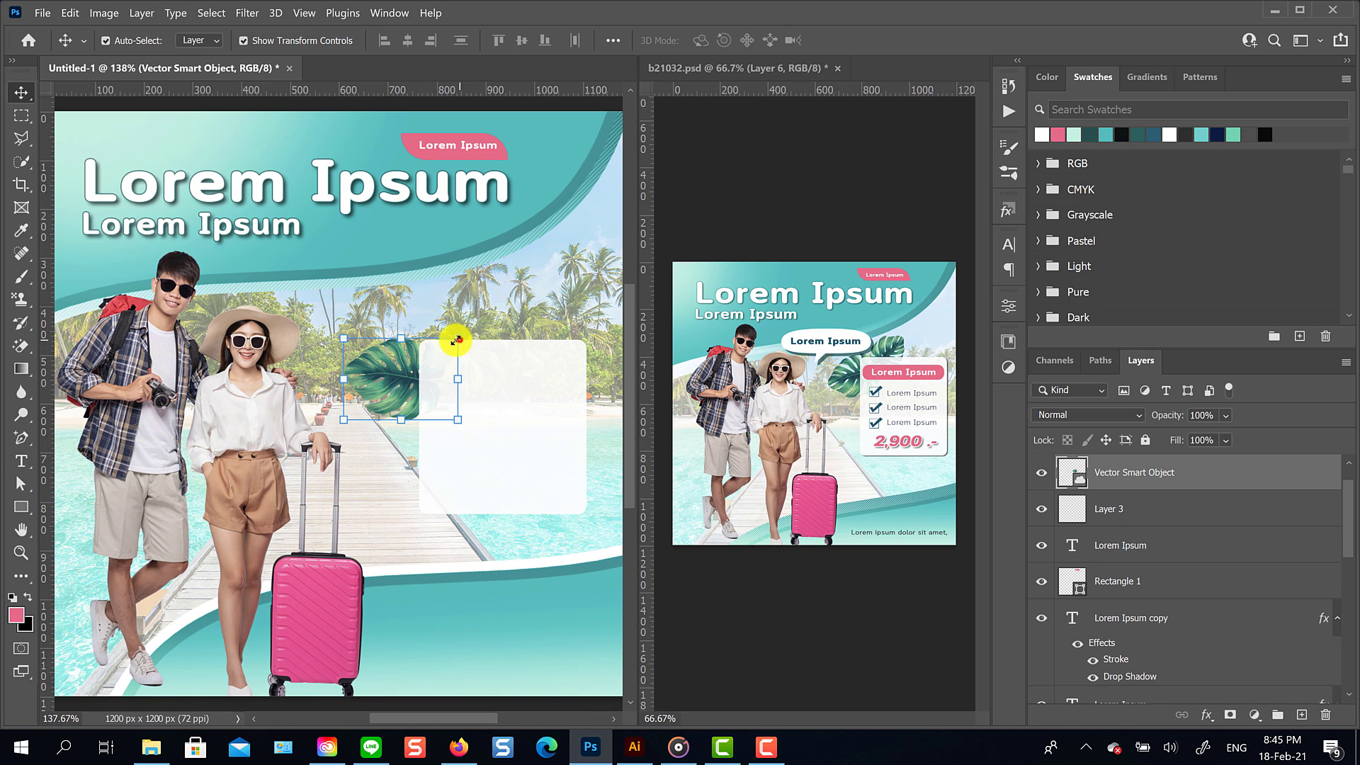
drag(457, 340, 456, 382)
click(850, 40)
drag(433, 331, 498, 358)
click(850, 40)
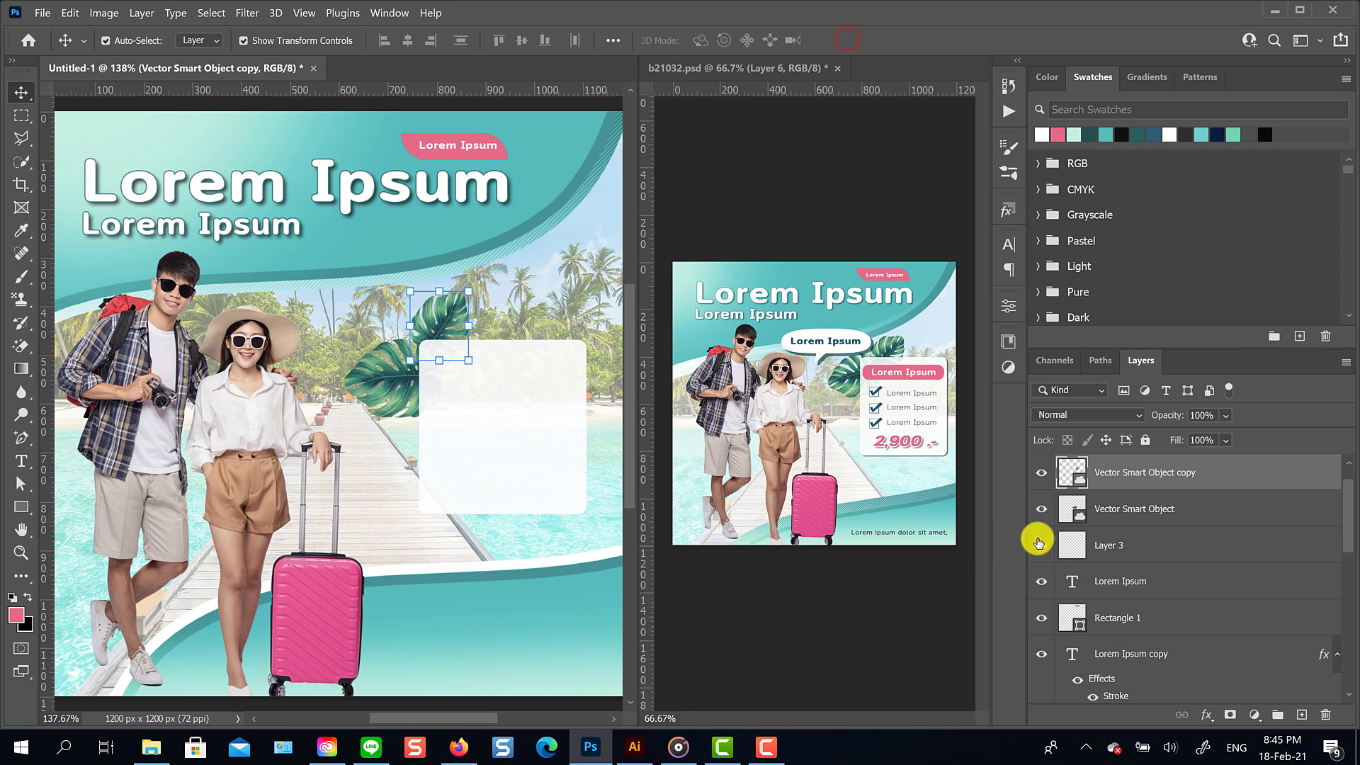
drag(452, 322, 449, 312)
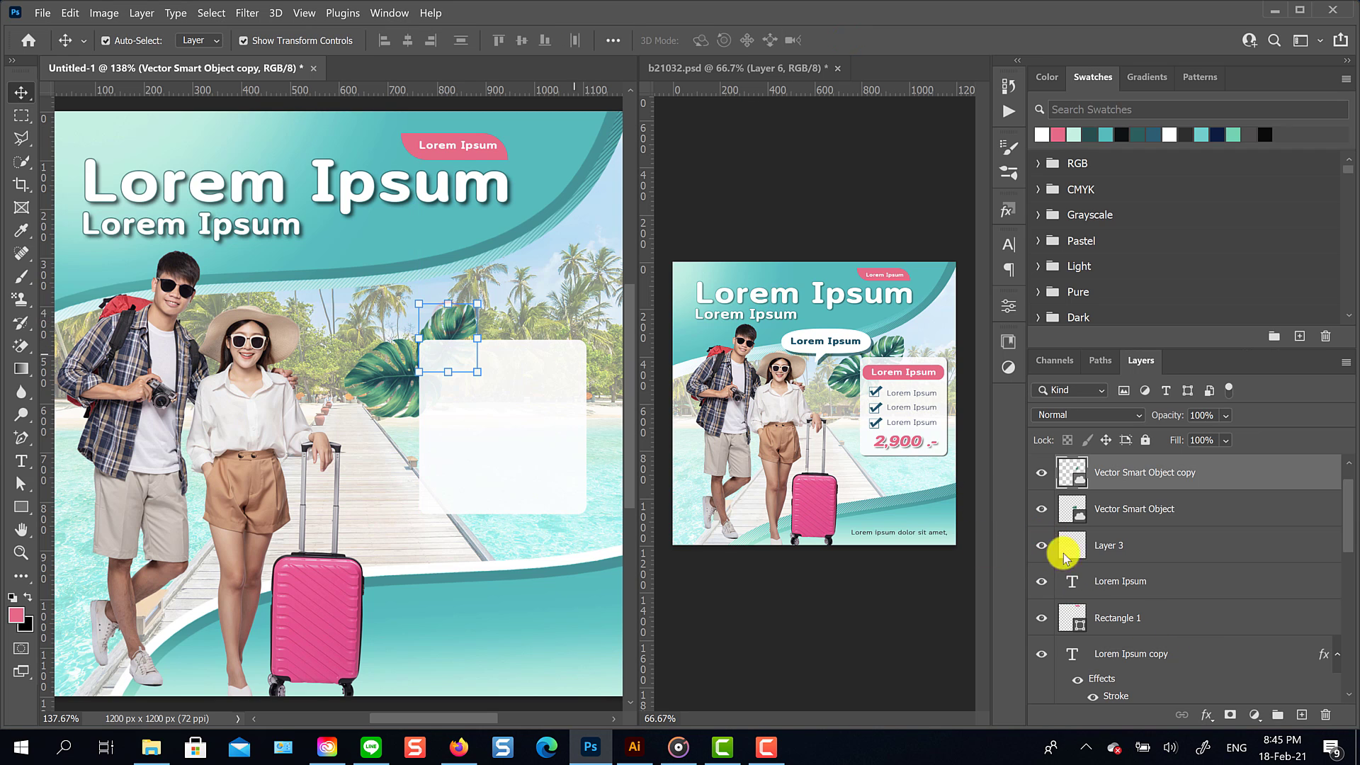
Step: Draw a pink pill-shaped bar about 305 x 64 px without a stroke near the white box's top edge and move its layer above Rectangle 2
click(1302, 714)
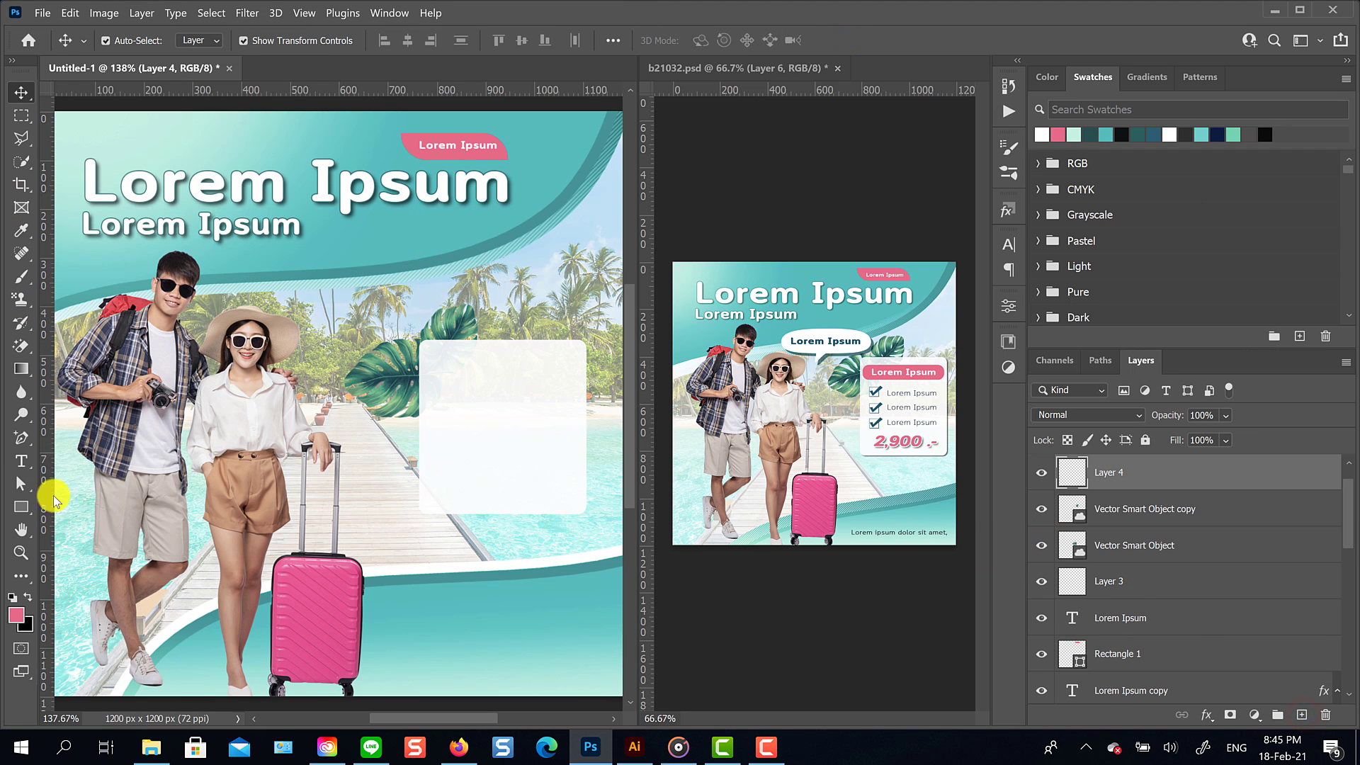
click(23, 510)
drag(427, 354, 559, 368)
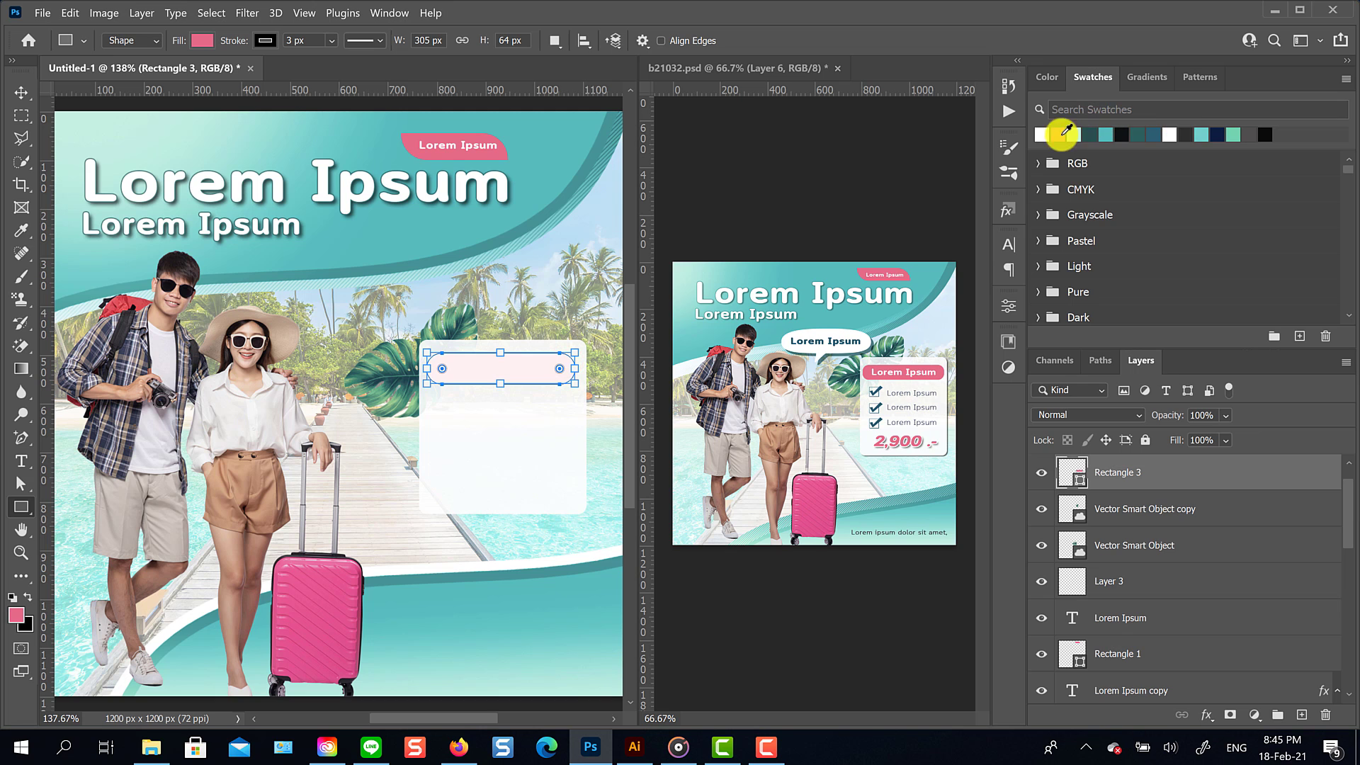
click(265, 40)
click(161, 73)
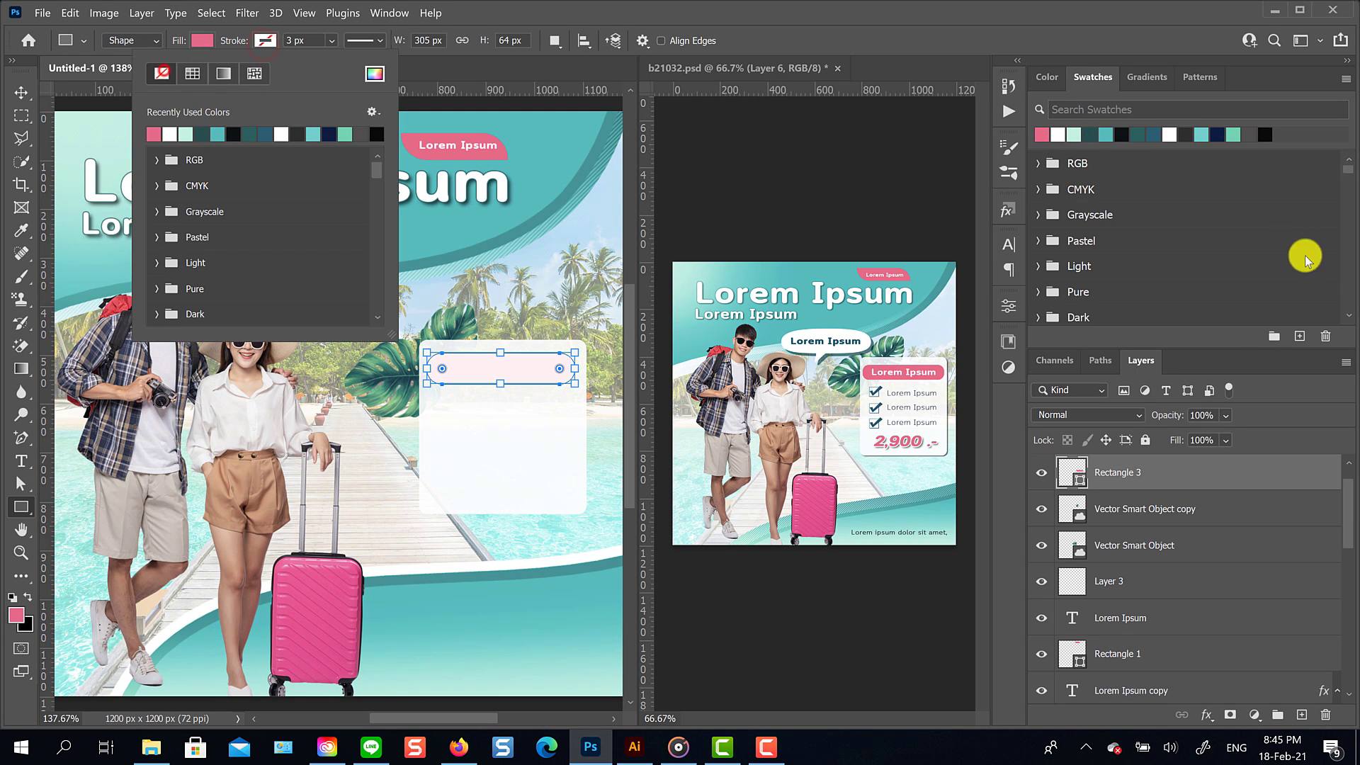
click(1038, 132)
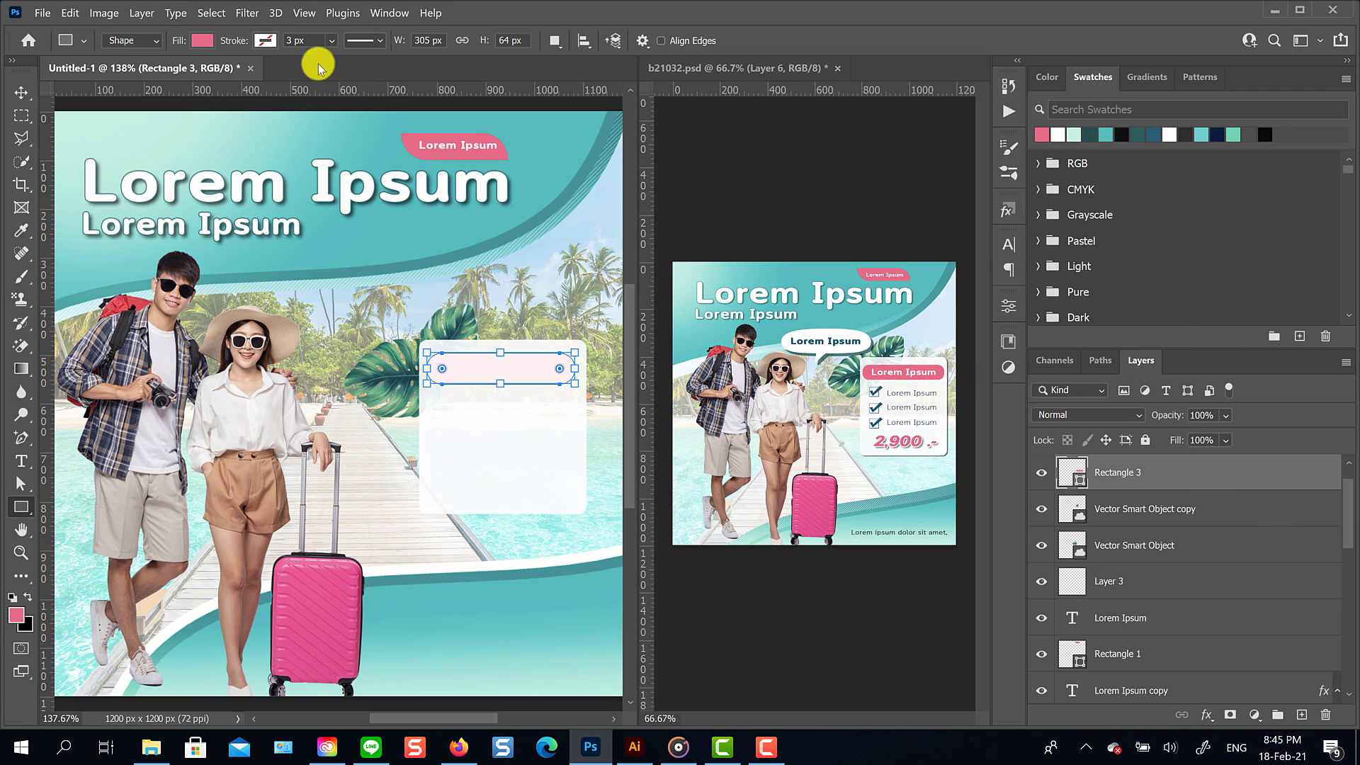
scroll(1210, 525, up, 1)
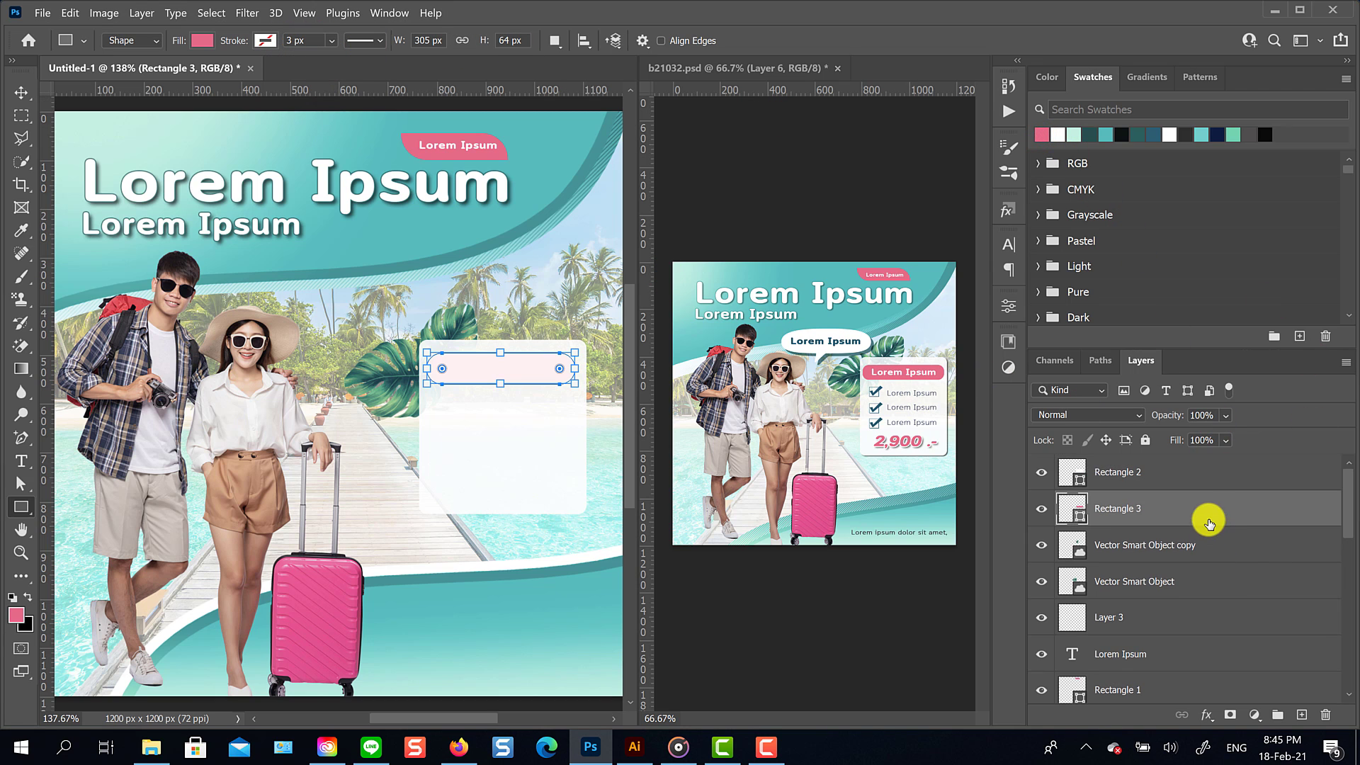
drag(1199, 508, 1346, 457)
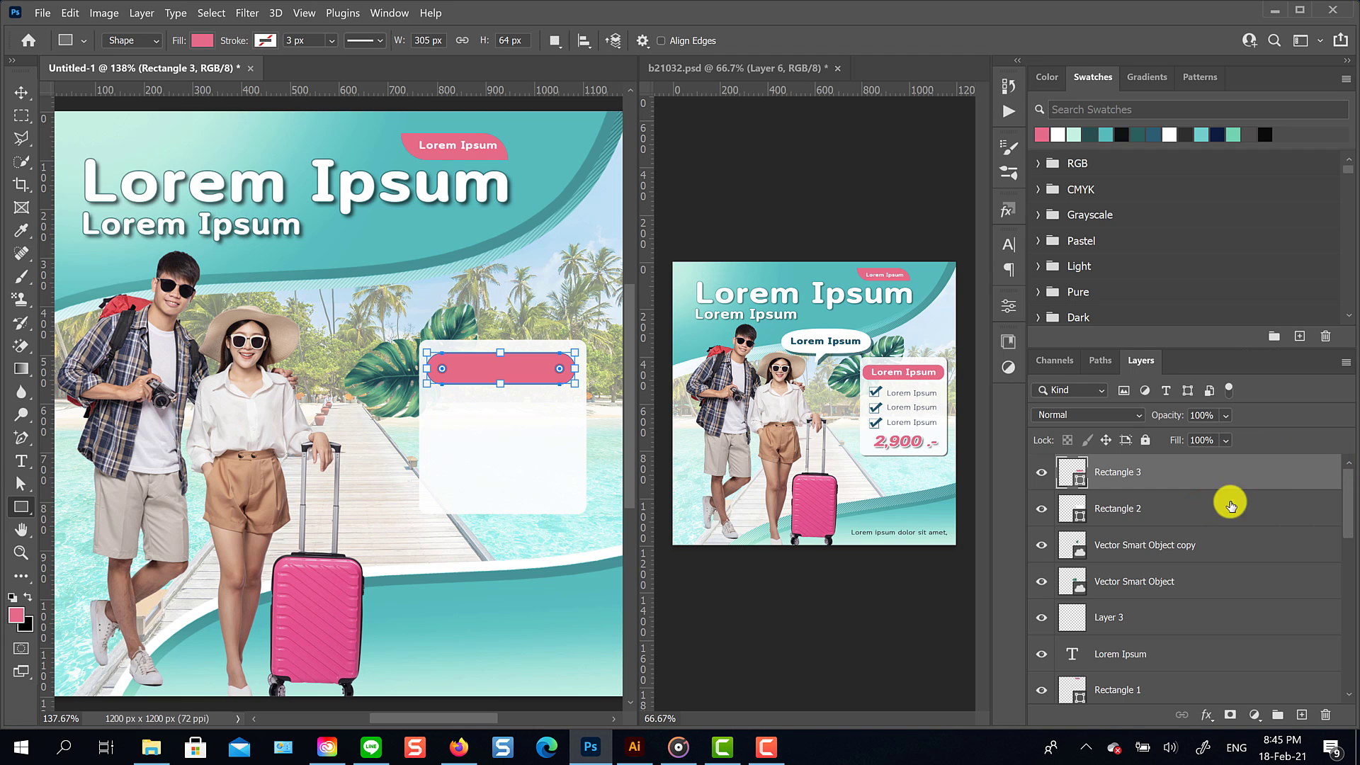
Step: Select the Rectangle 3 and Rectangle 2 layers and centre the pink bar horizontally in the white box
shift+click(1207, 509)
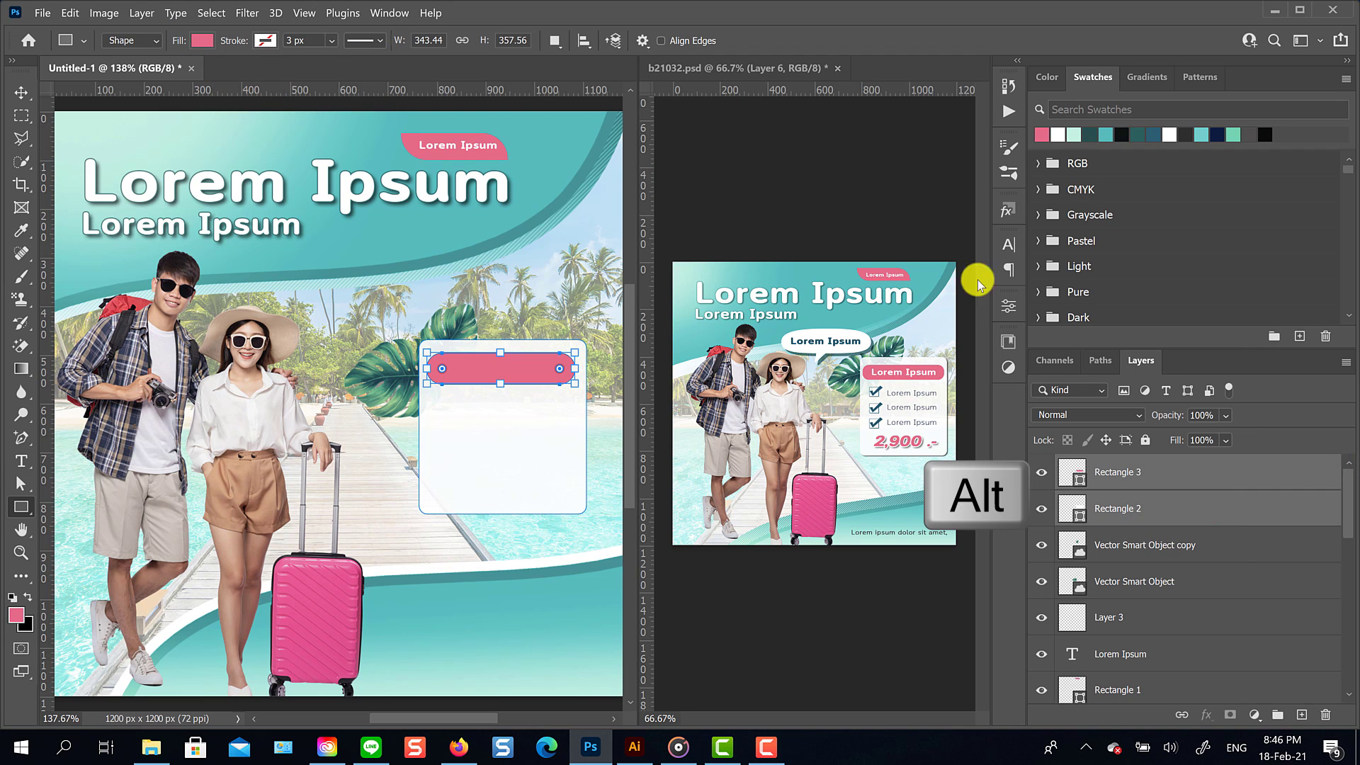
click(584, 41)
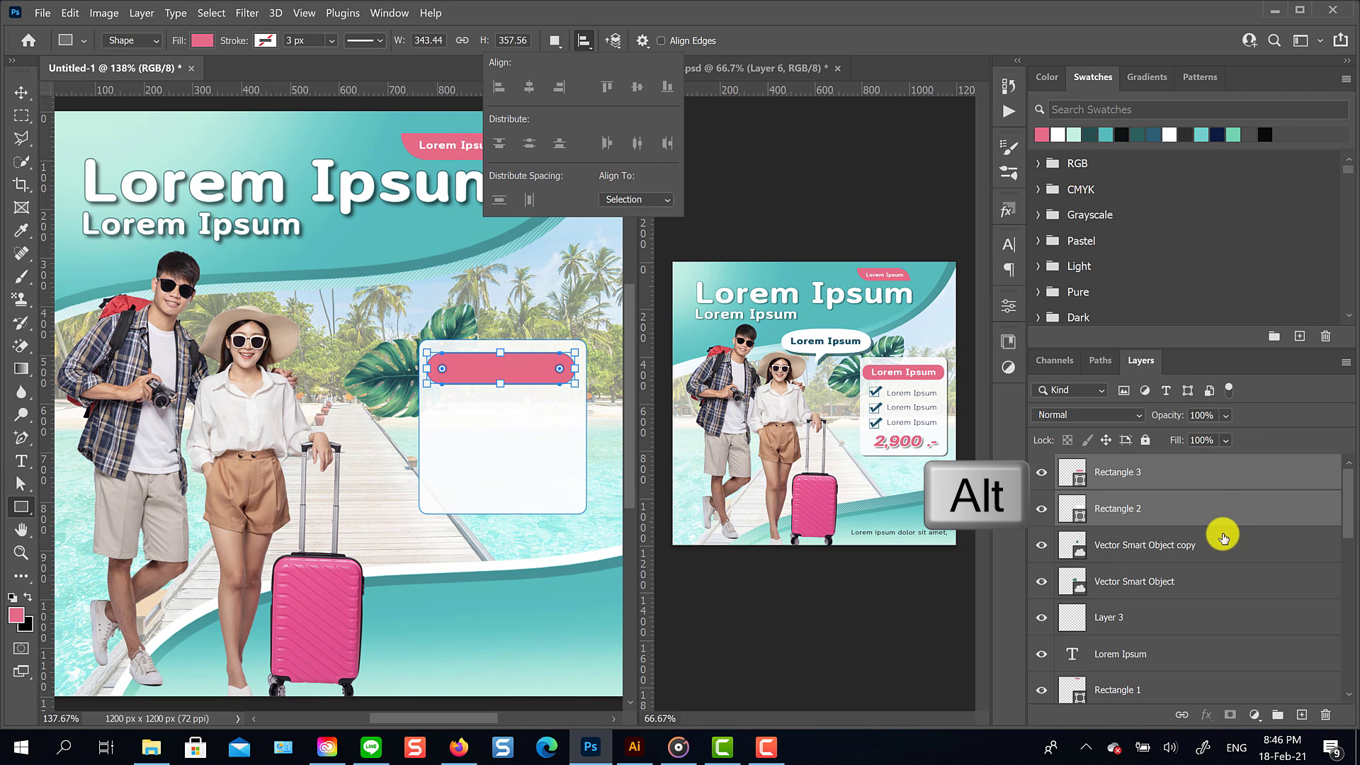
click(1195, 473)
click(1193, 473)
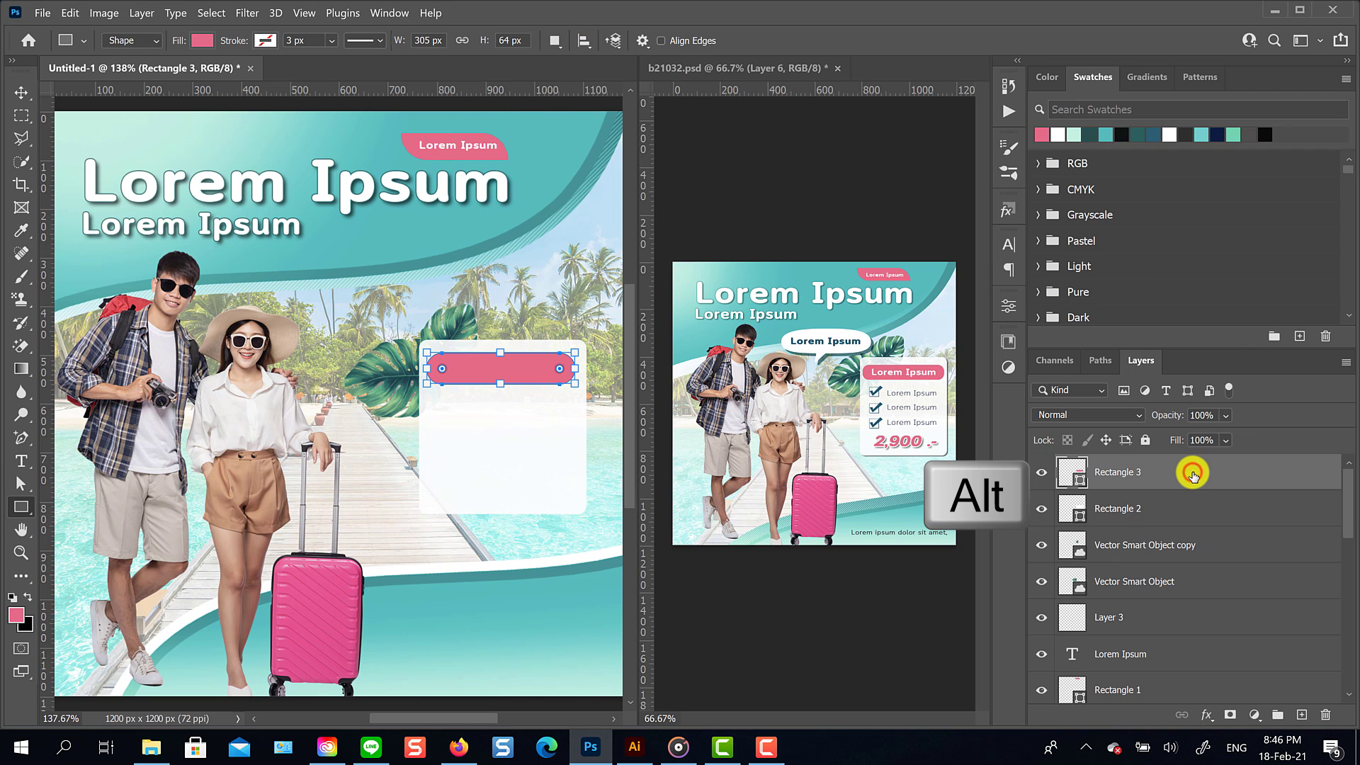
shift+click(1202, 507)
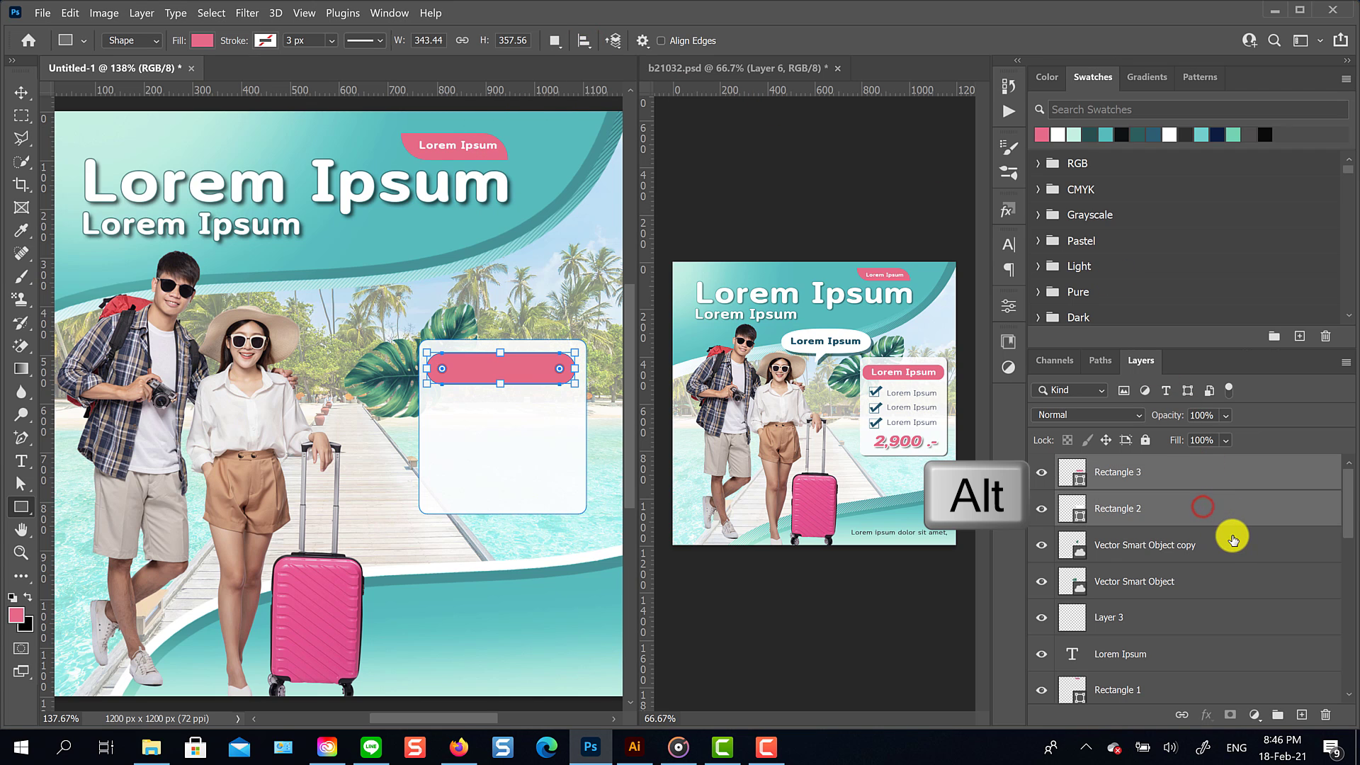
click(20, 97)
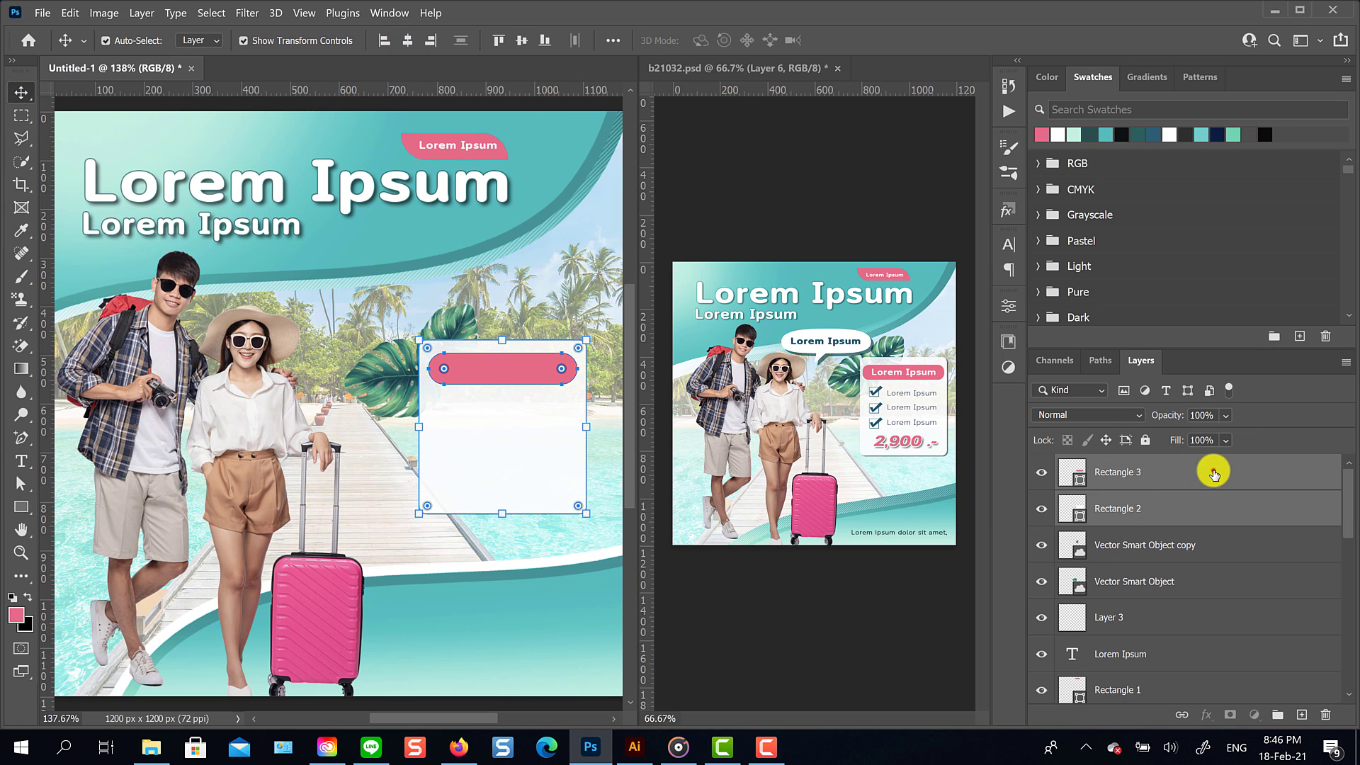
Step: Add a Lorem Ipsum text on a new layer above Rectangle 3 and enlarge it just above the white box
click(1213, 474)
click(1302, 714)
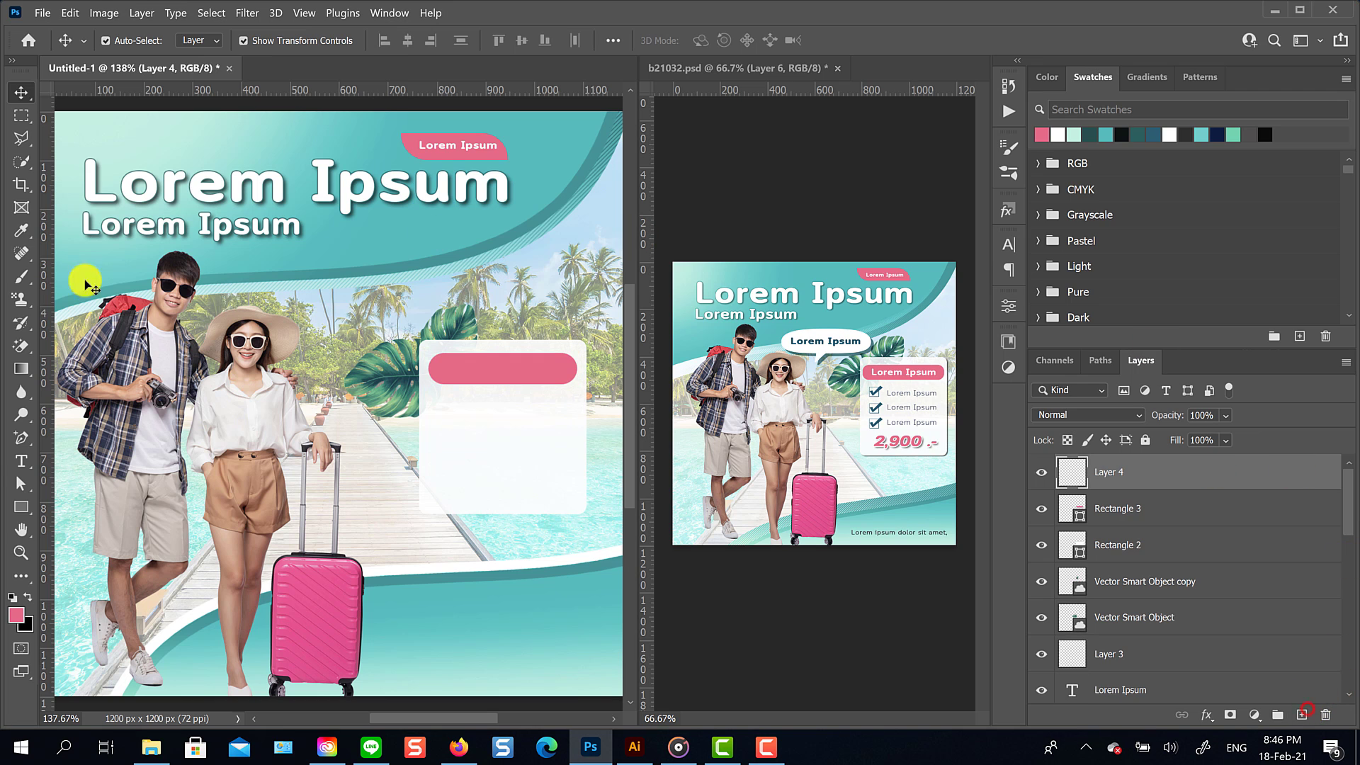
click(19, 462)
click(469, 312)
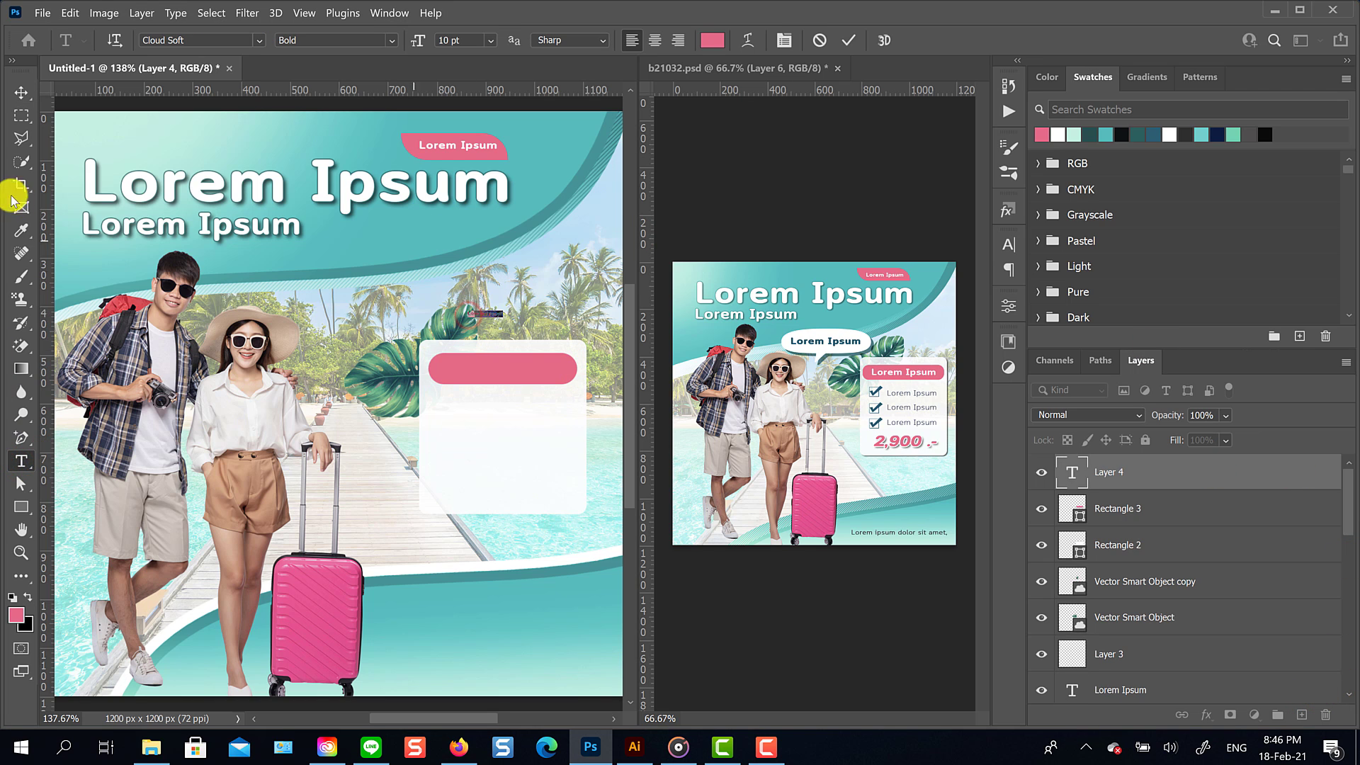
click(21, 92)
key(ctrl+t)
drag(502, 309, 598, 283)
click(879, 40)
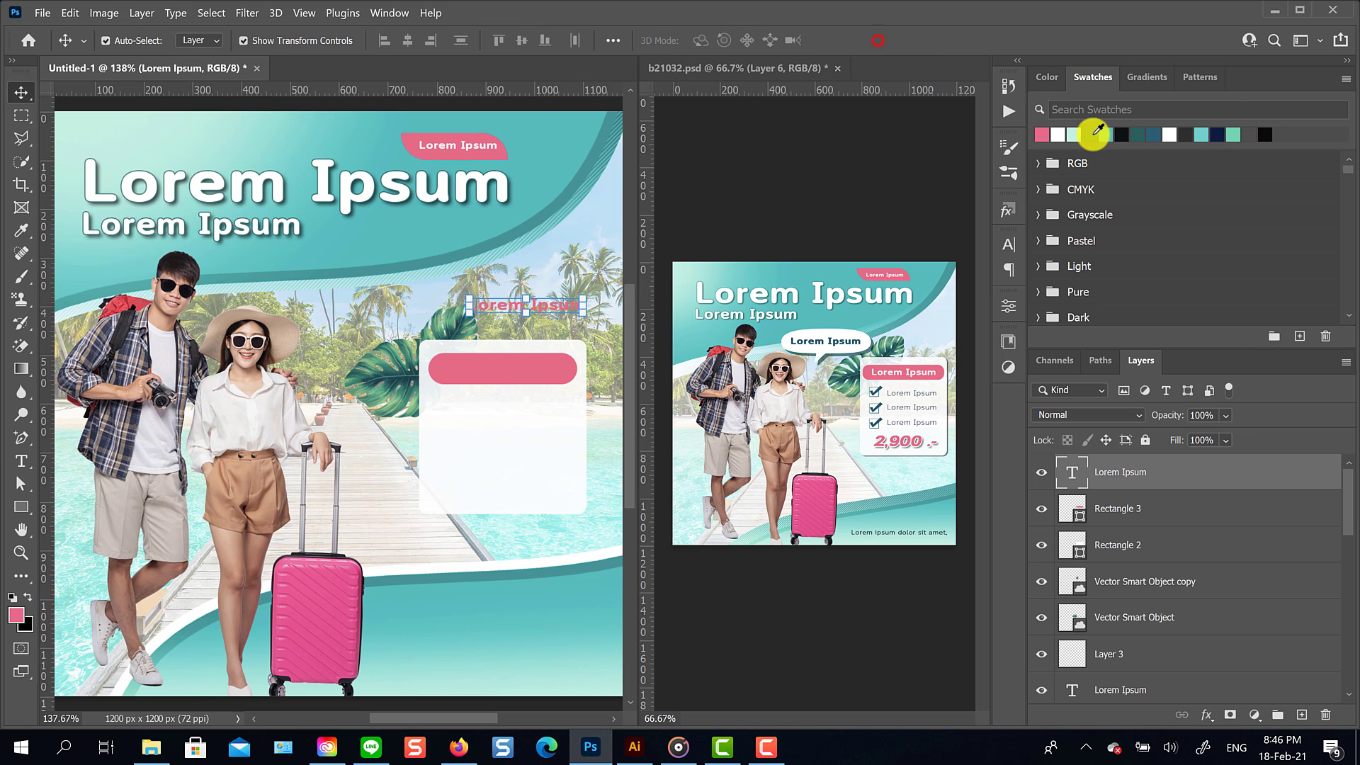
Step: Colour the new Lorem Ipsum text white, place it on the pink bar and scale it to about 102%
click(1059, 134)
drag(553, 306, 564, 356)
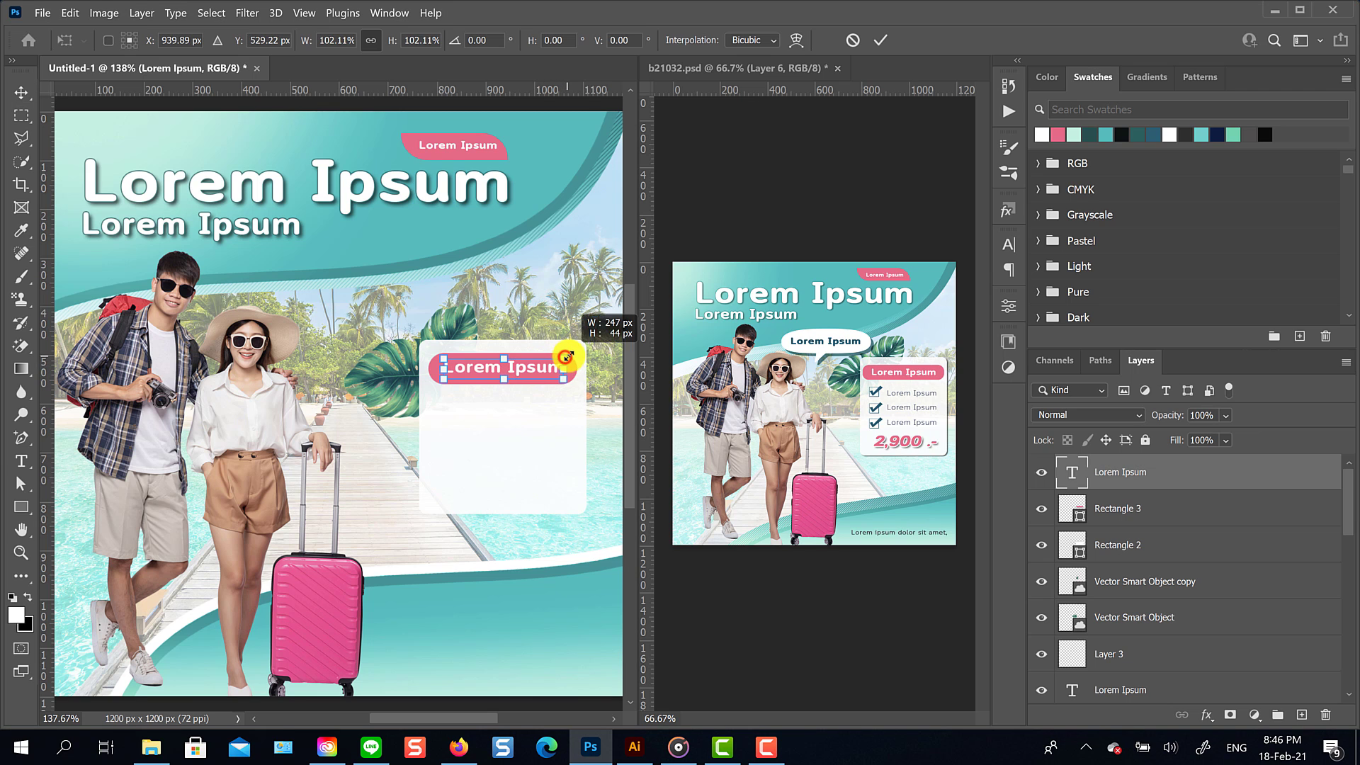
click(879, 40)
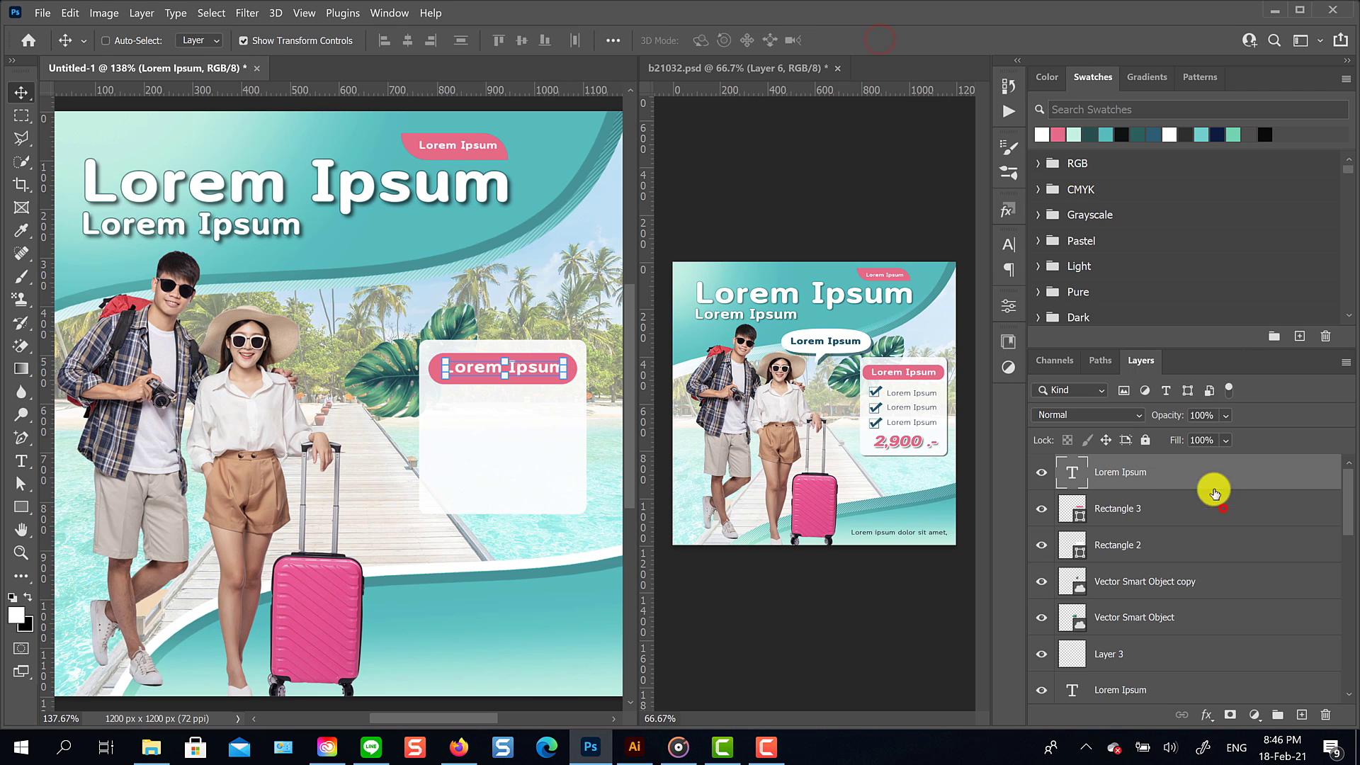
Step: Centre the white Lorem Ipsum text horizontally on the pink bar
click(1214, 495)
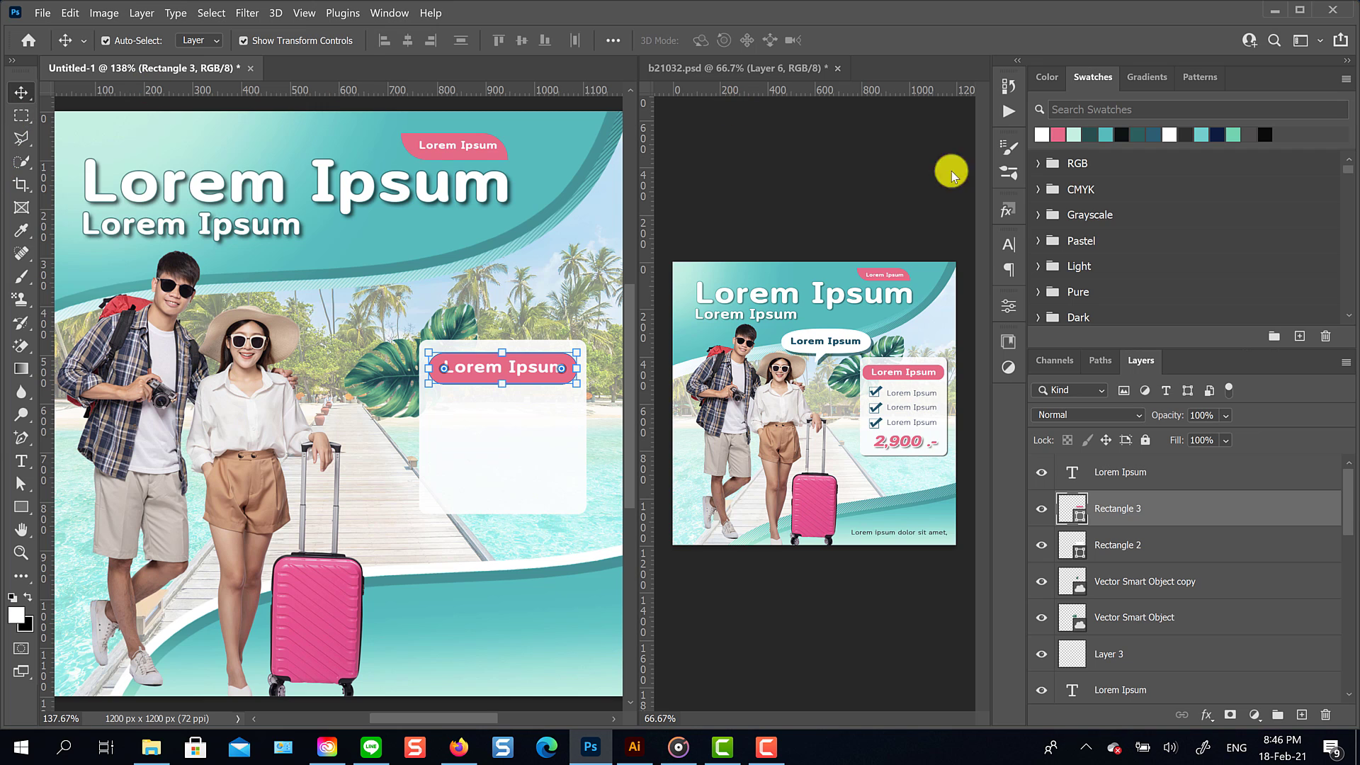
ctrl+click(1146, 474)
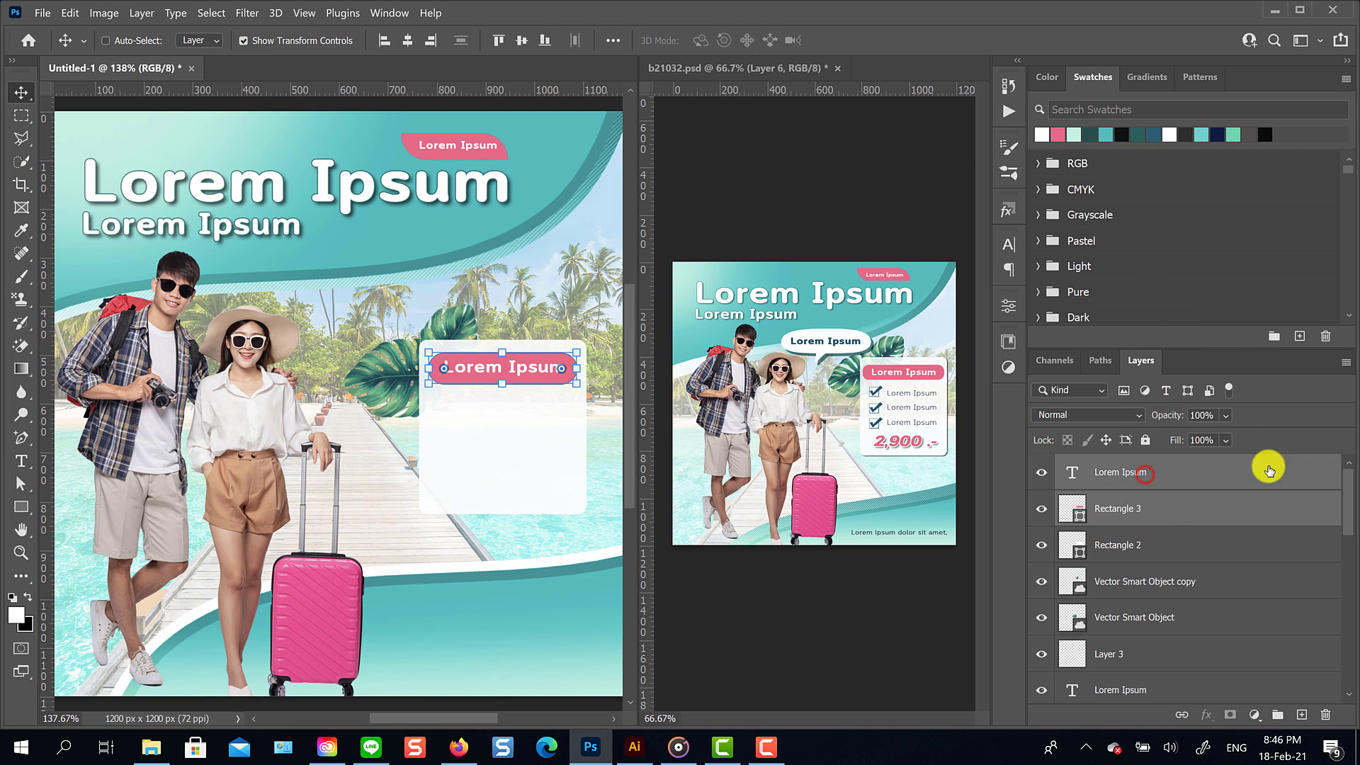
click(413, 47)
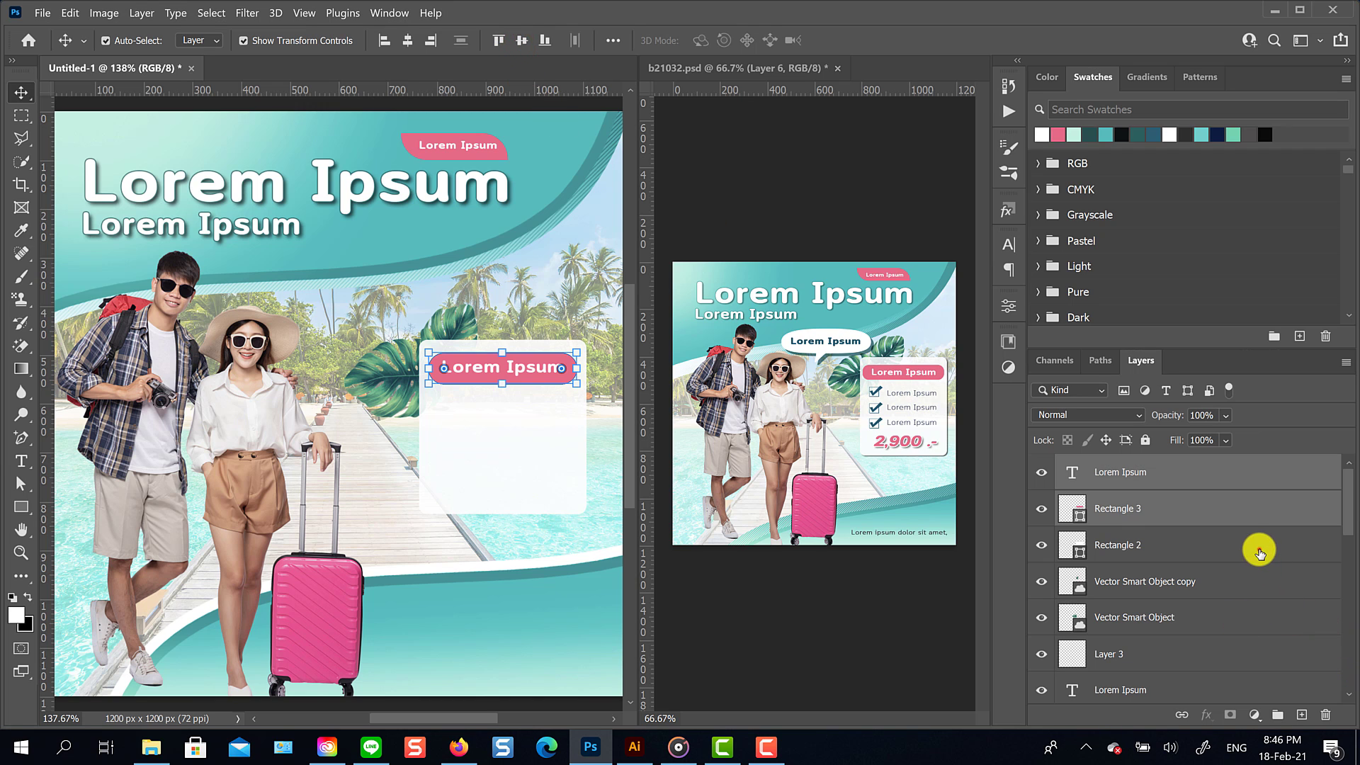
Step: On a new layer above Rectangle 2, draw the checked-box custom shape from Symbols, about 55 x 45 px, beneath the pink bar's left end
click(1259, 552)
click(1302, 714)
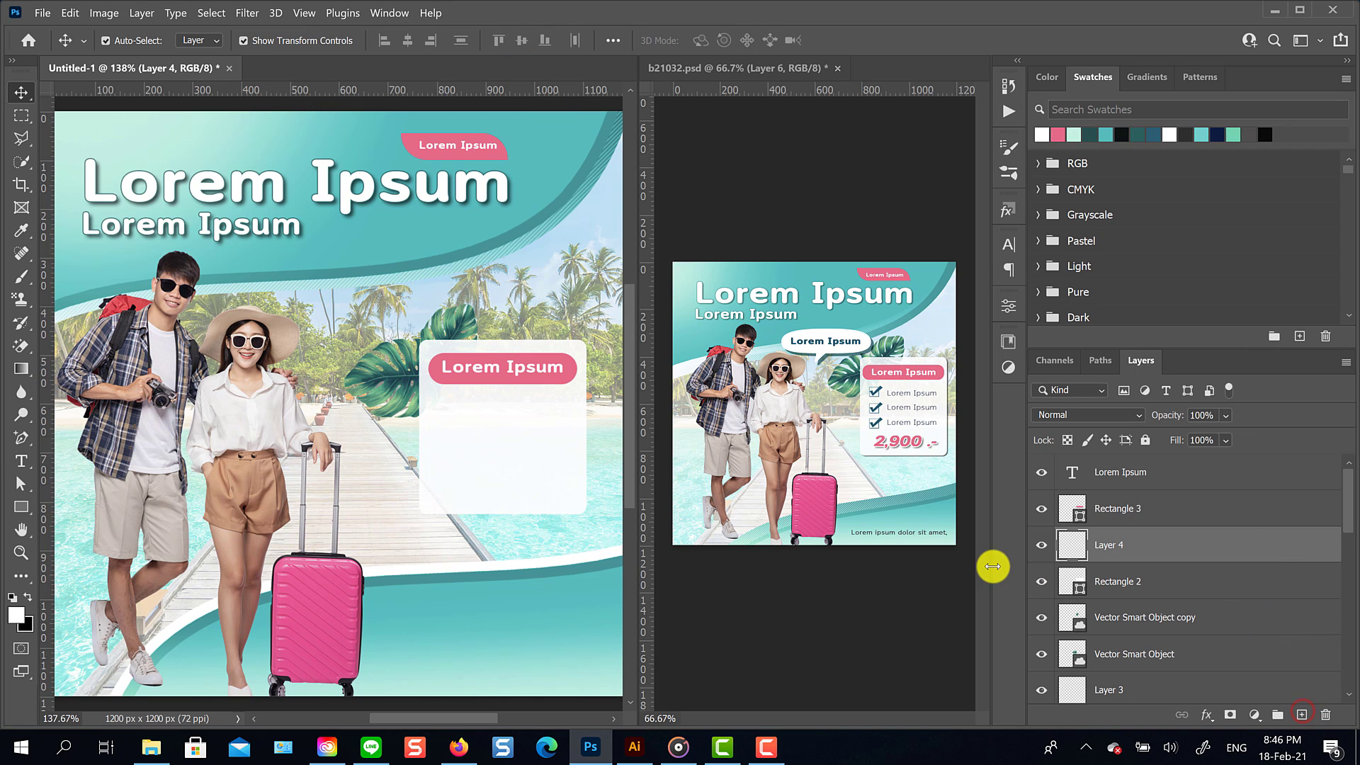
right_click(24, 507)
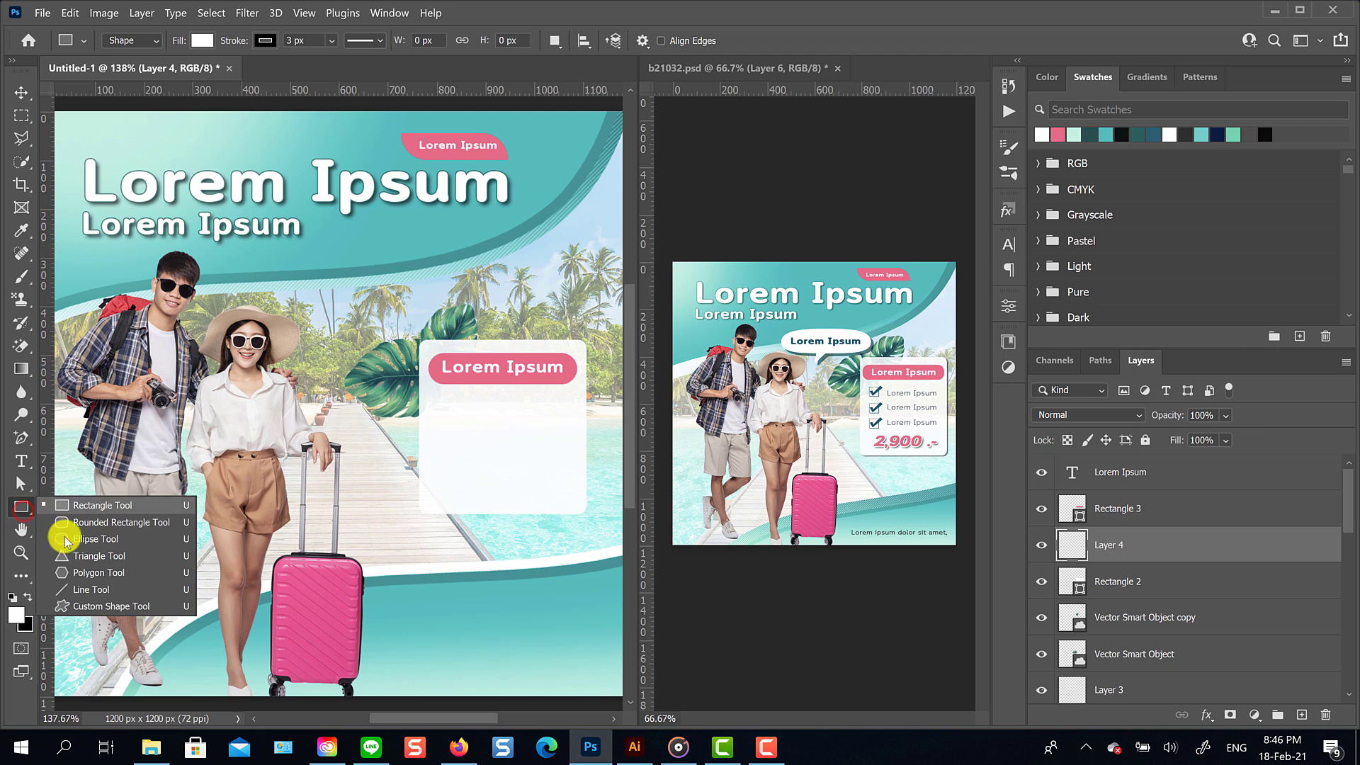
click(80, 603)
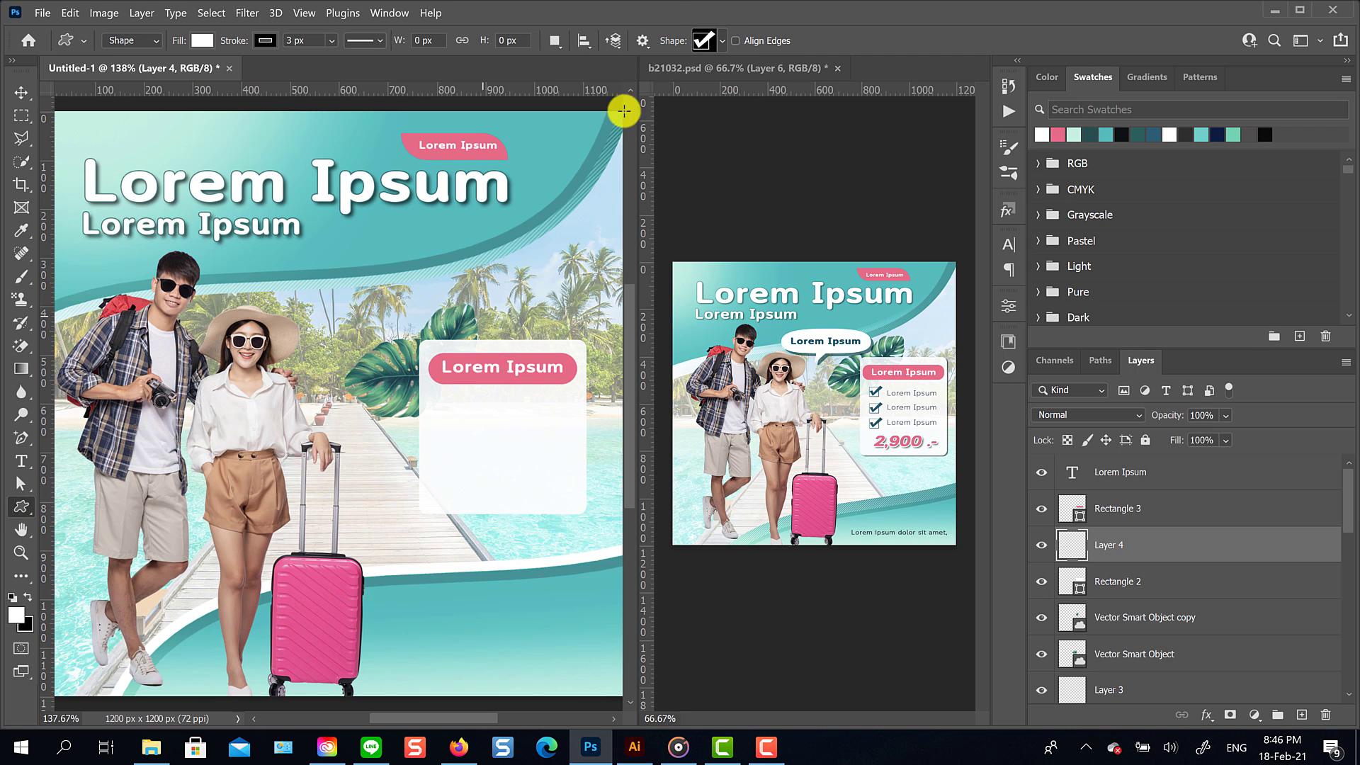
click(721, 41)
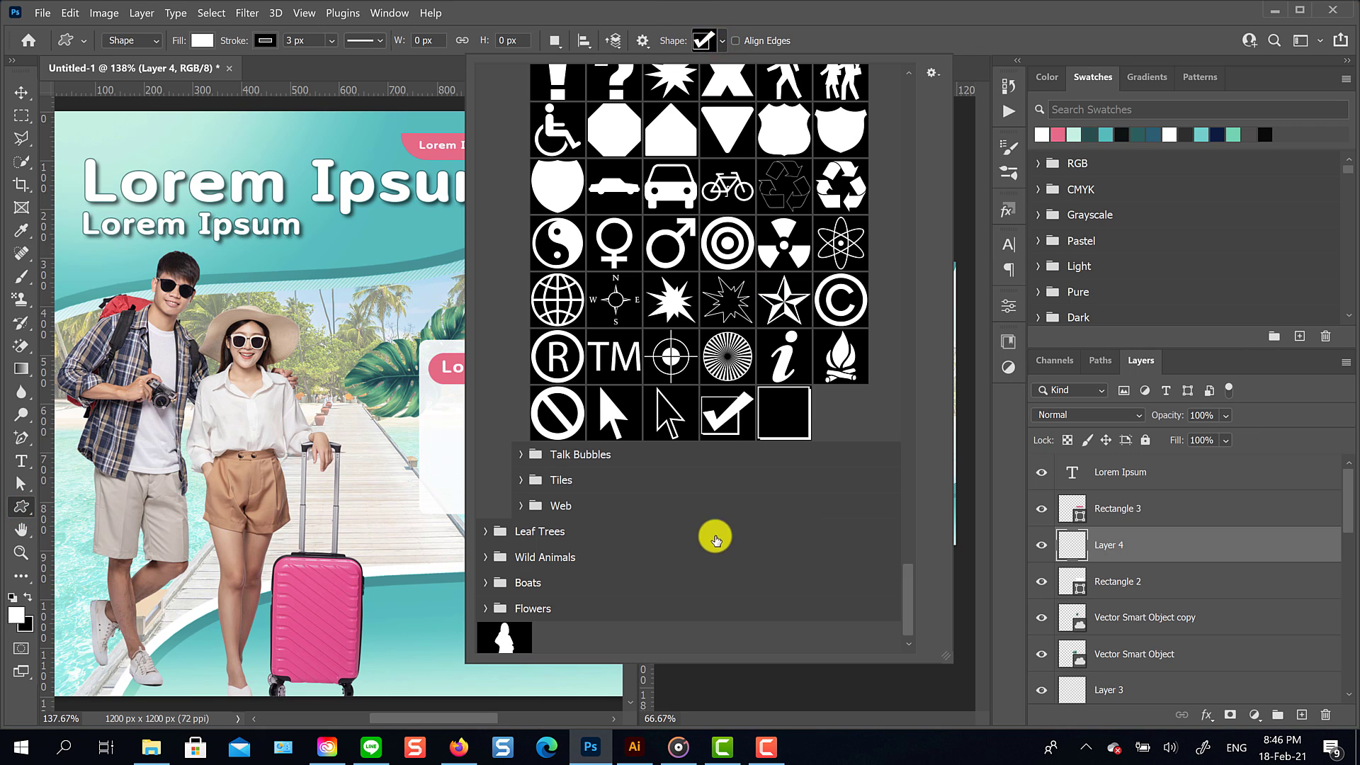
scroll(776, 453, up, 4)
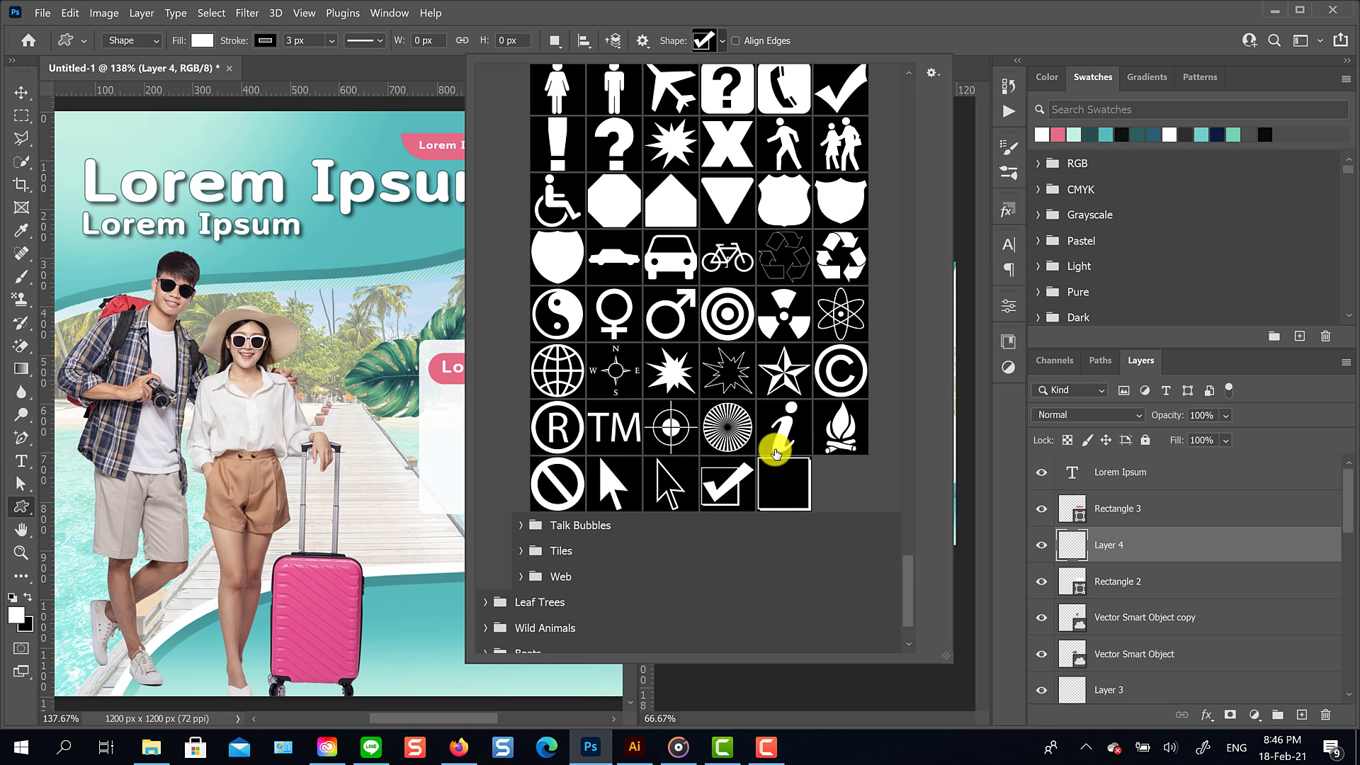
scroll(772, 425, up, 1)
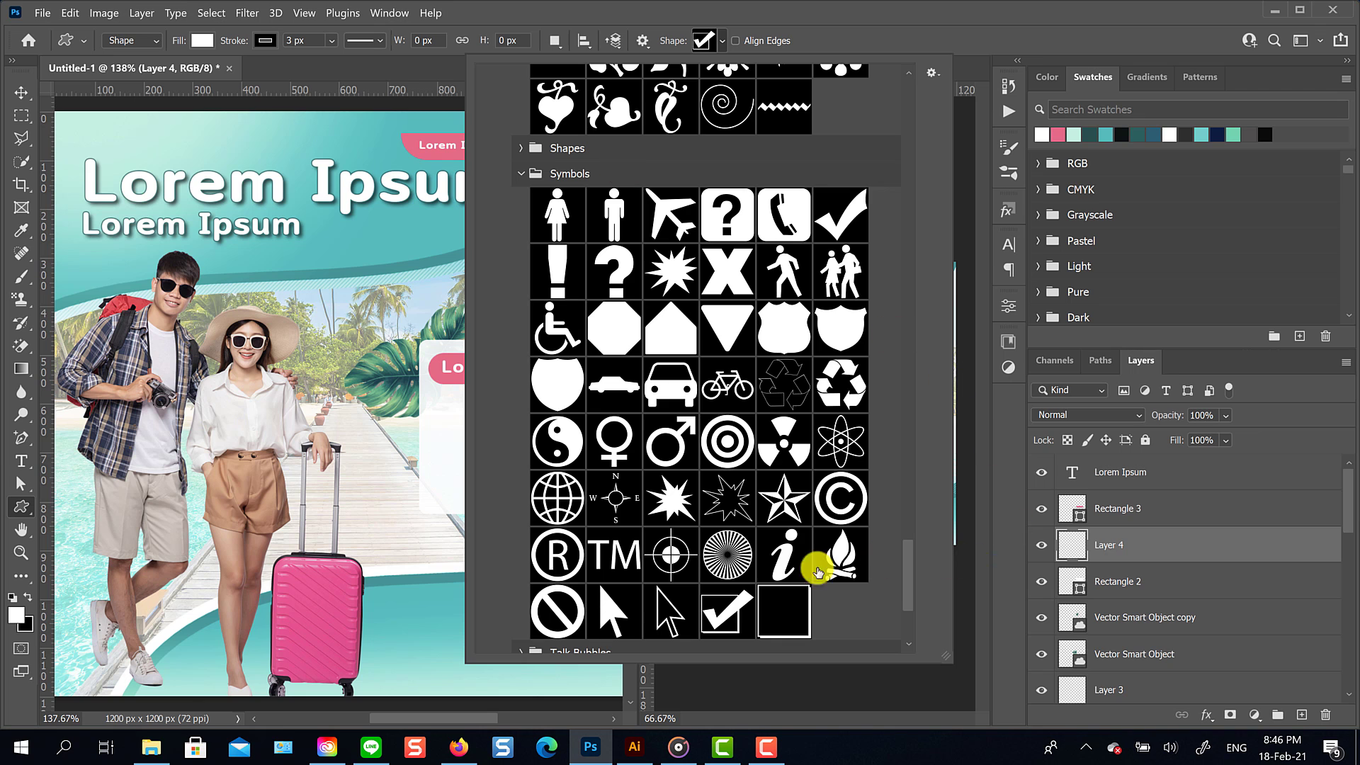
click(730, 606)
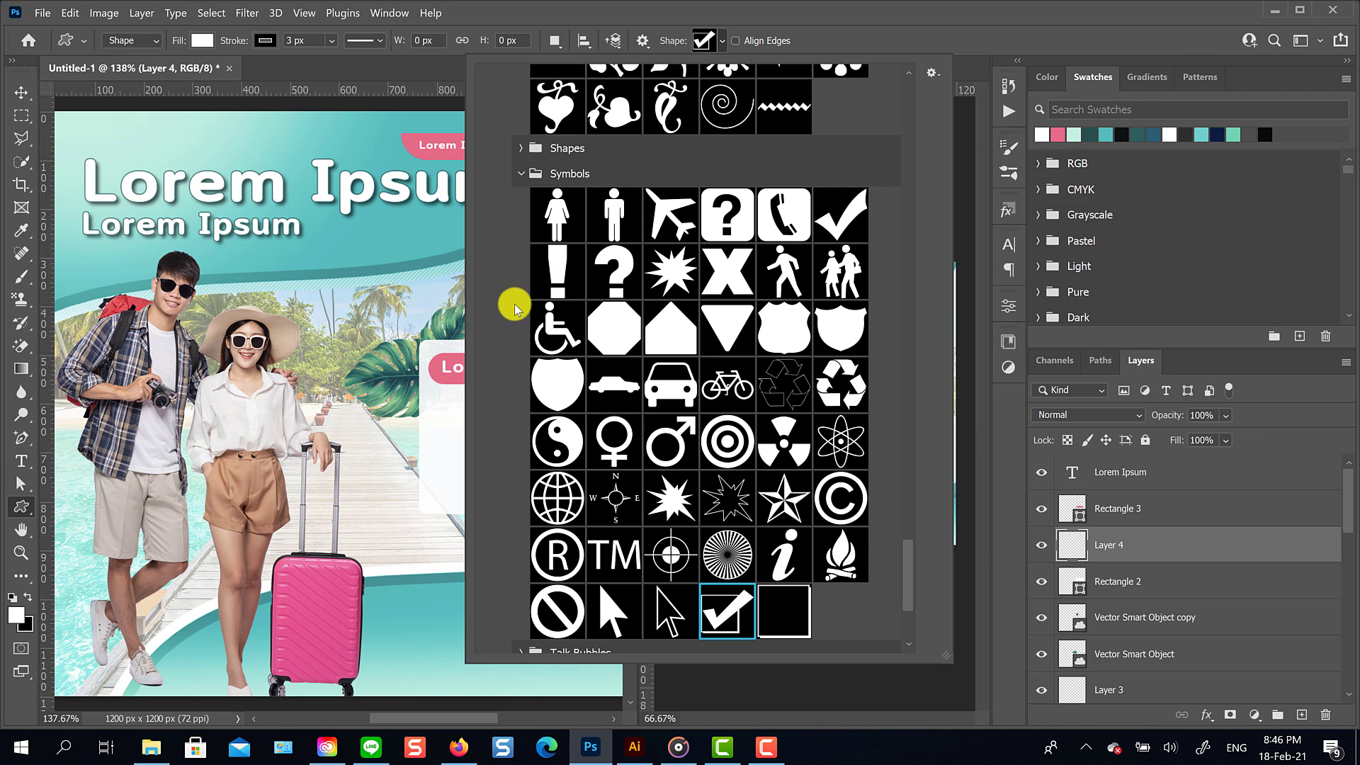
drag(433, 391, 459, 413)
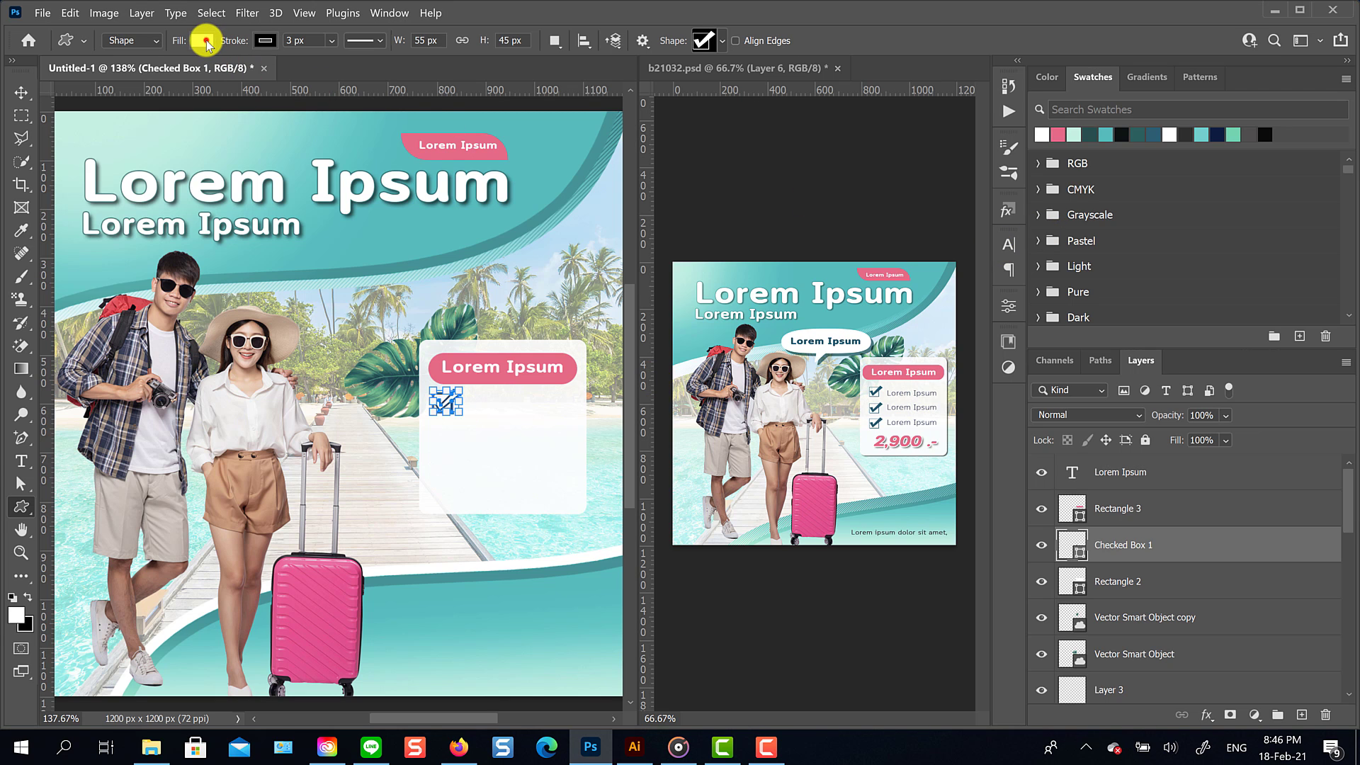
Step: Fill the checked box with dark teal and remove its stroke
click(205, 41)
click(144, 133)
click(263, 40)
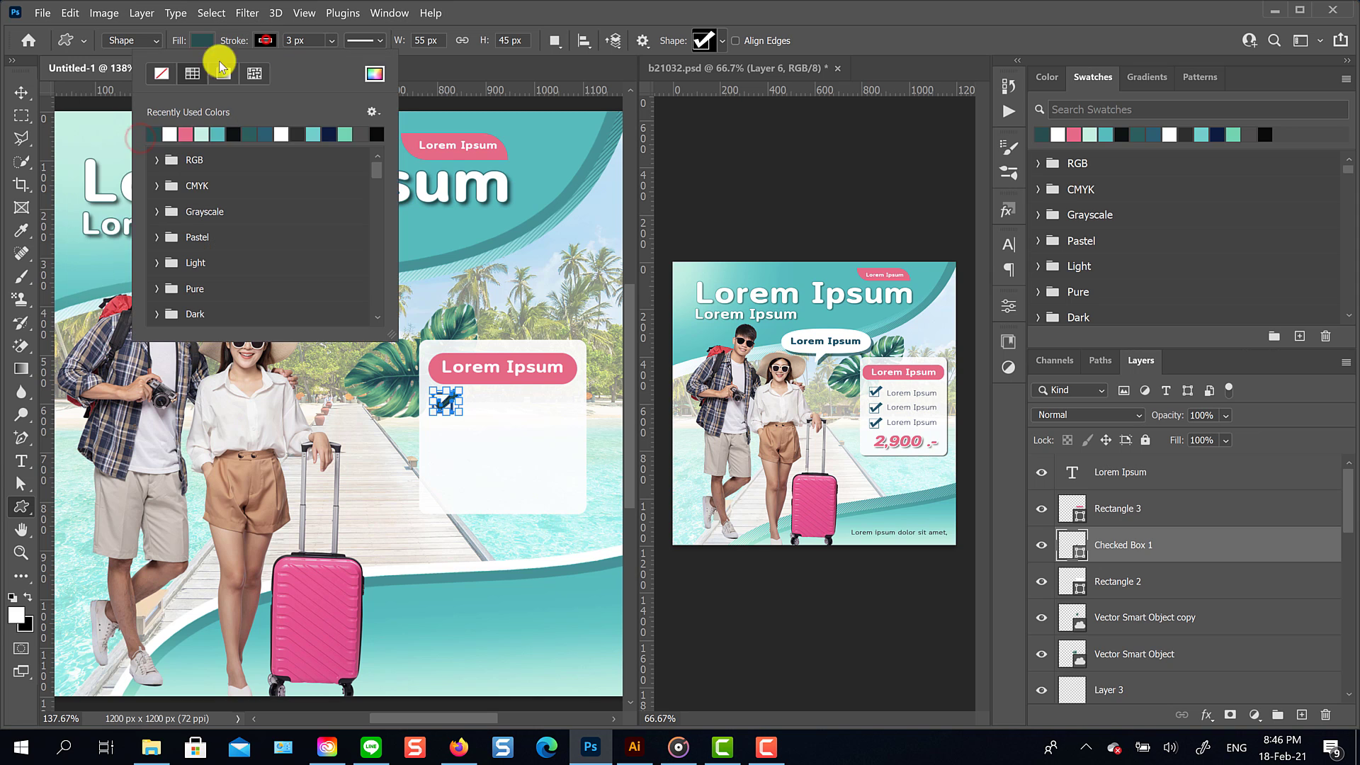
click(162, 73)
Step: Scale the checked box down to about 88% and shift it slightly right inside the white box
click(21, 93)
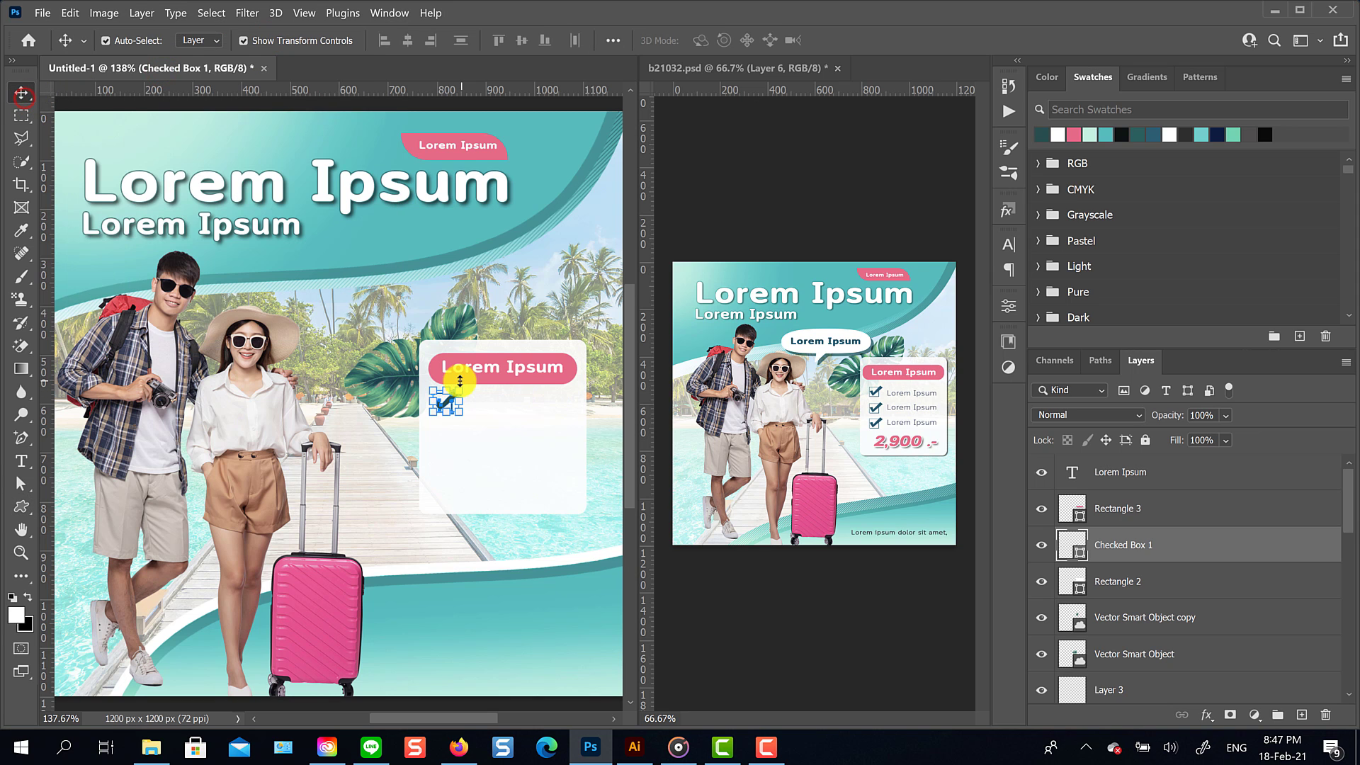
drag(459, 385, 448, 387)
click(887, 33)
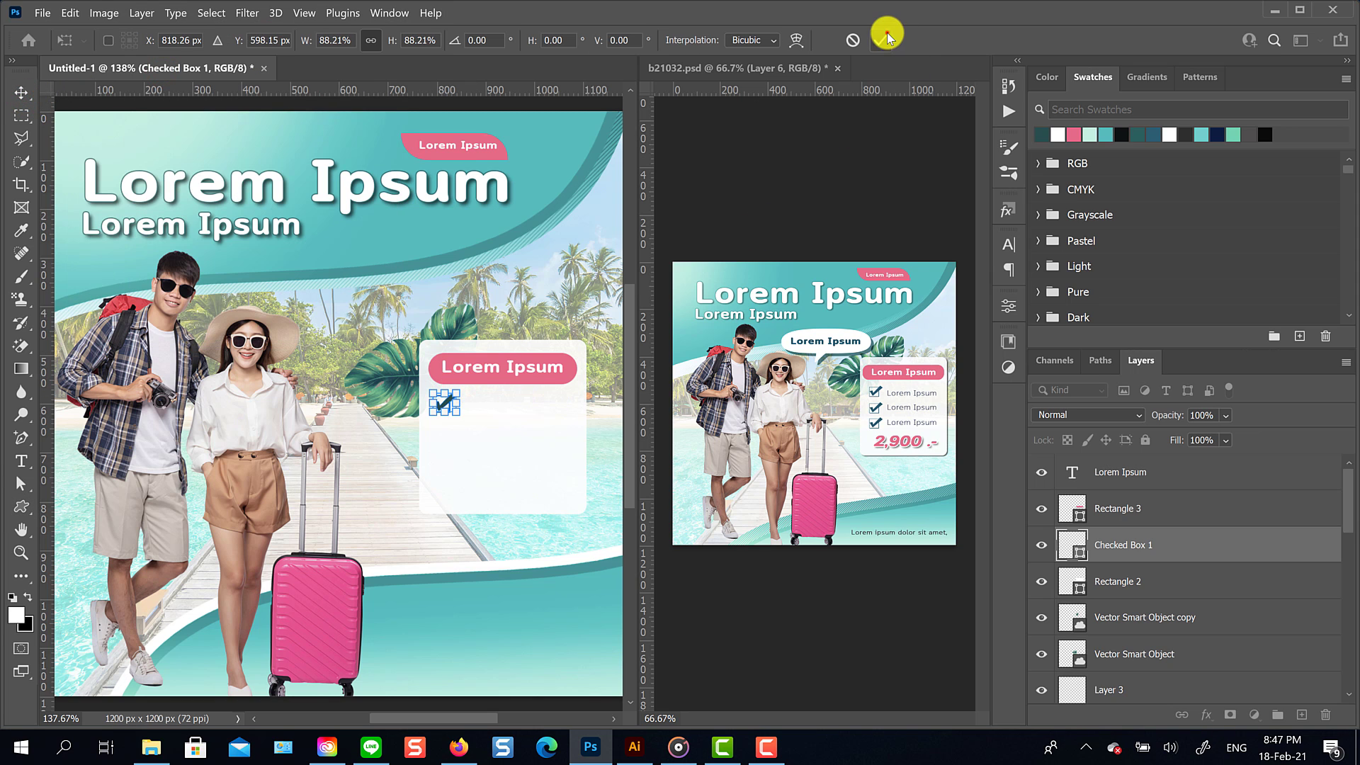
click(493, 471)
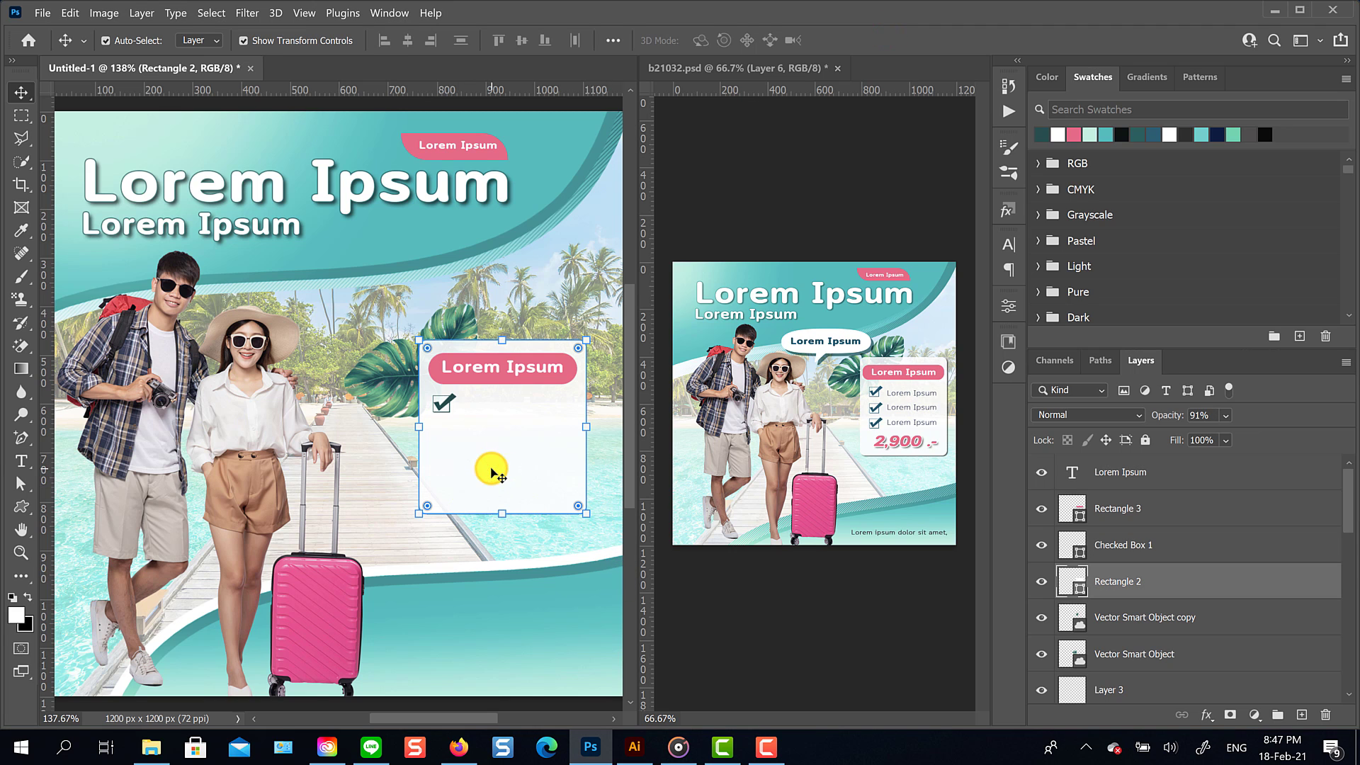
drag(451, 405, 456, 404)
Step: Add a Lorem Ipsum text on a new layer above the checked box and enlarge it to the right of the check mark
click(1304, 715)
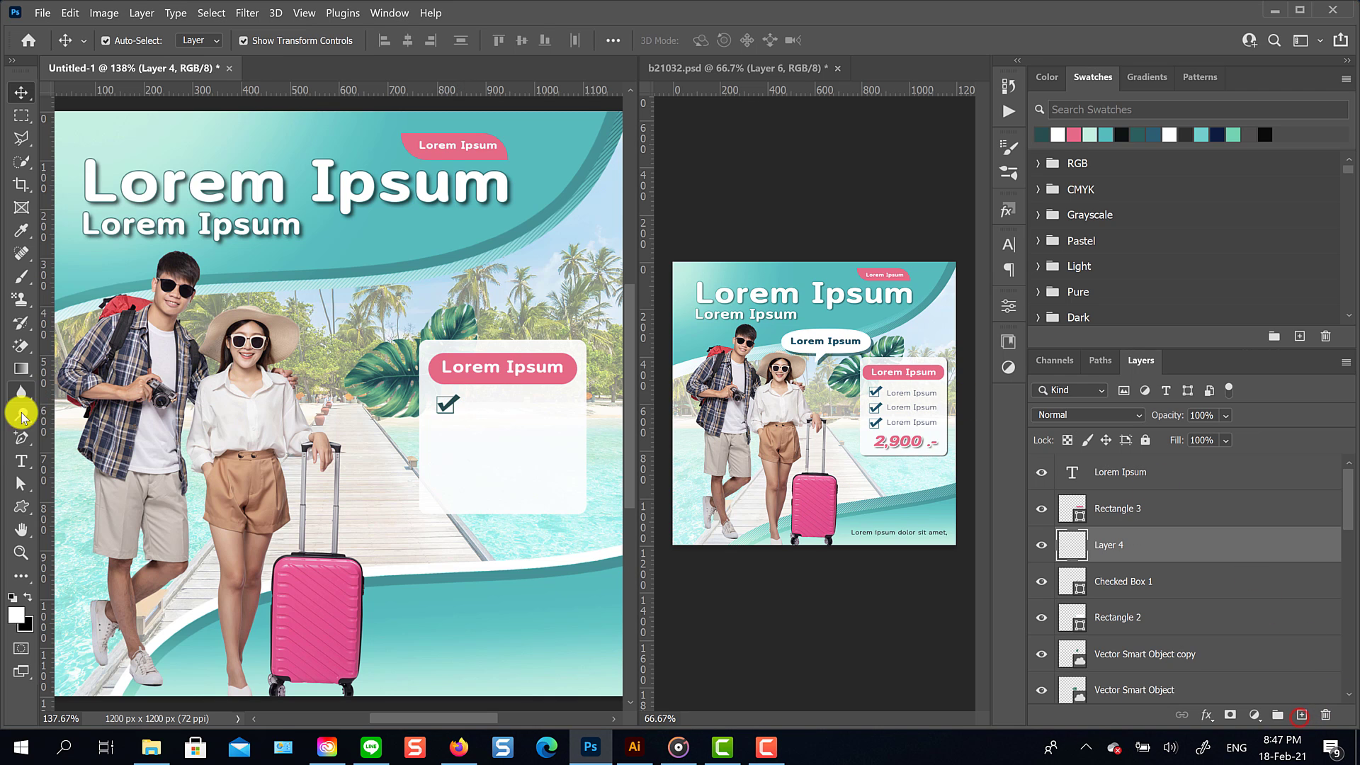
click(21, 461)
click(503, 408)
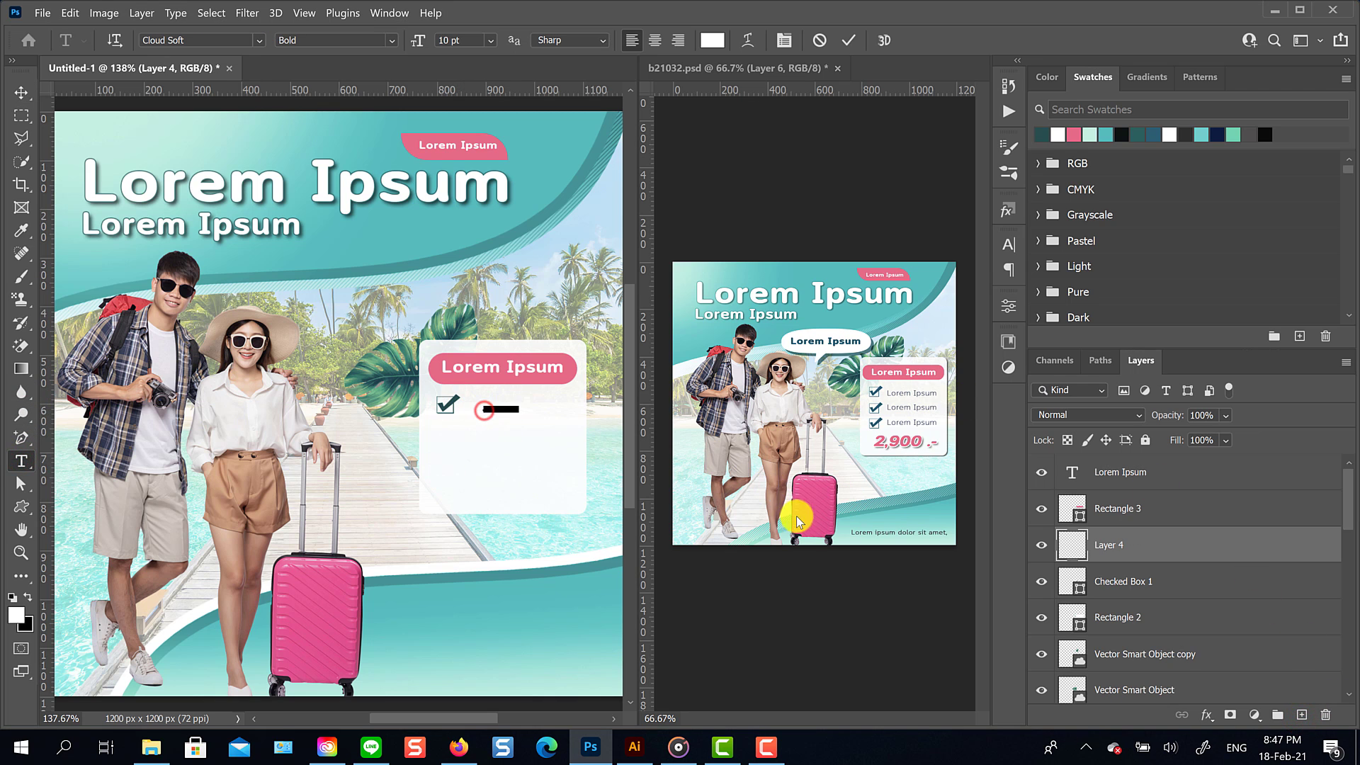
click(21, 93)
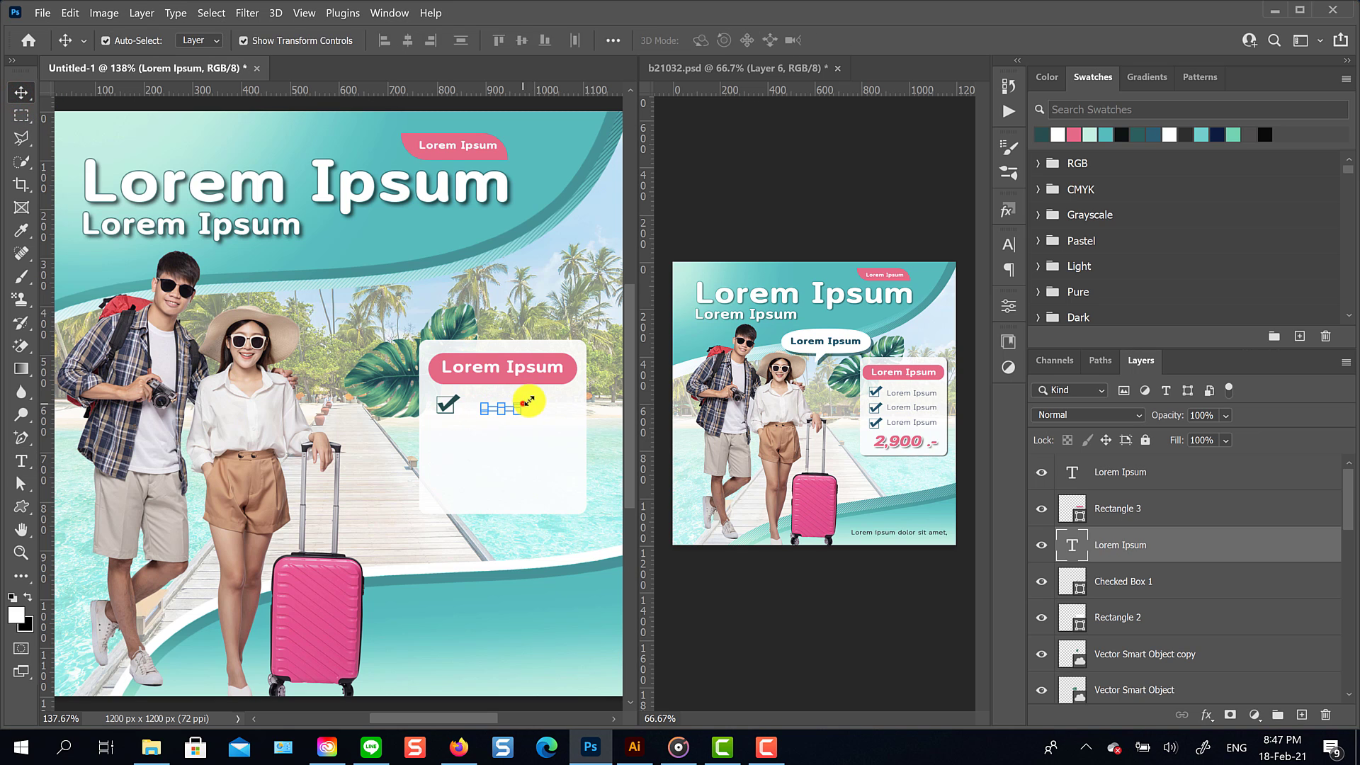
drag(528, 401, 567, 404)
click(882, 36)
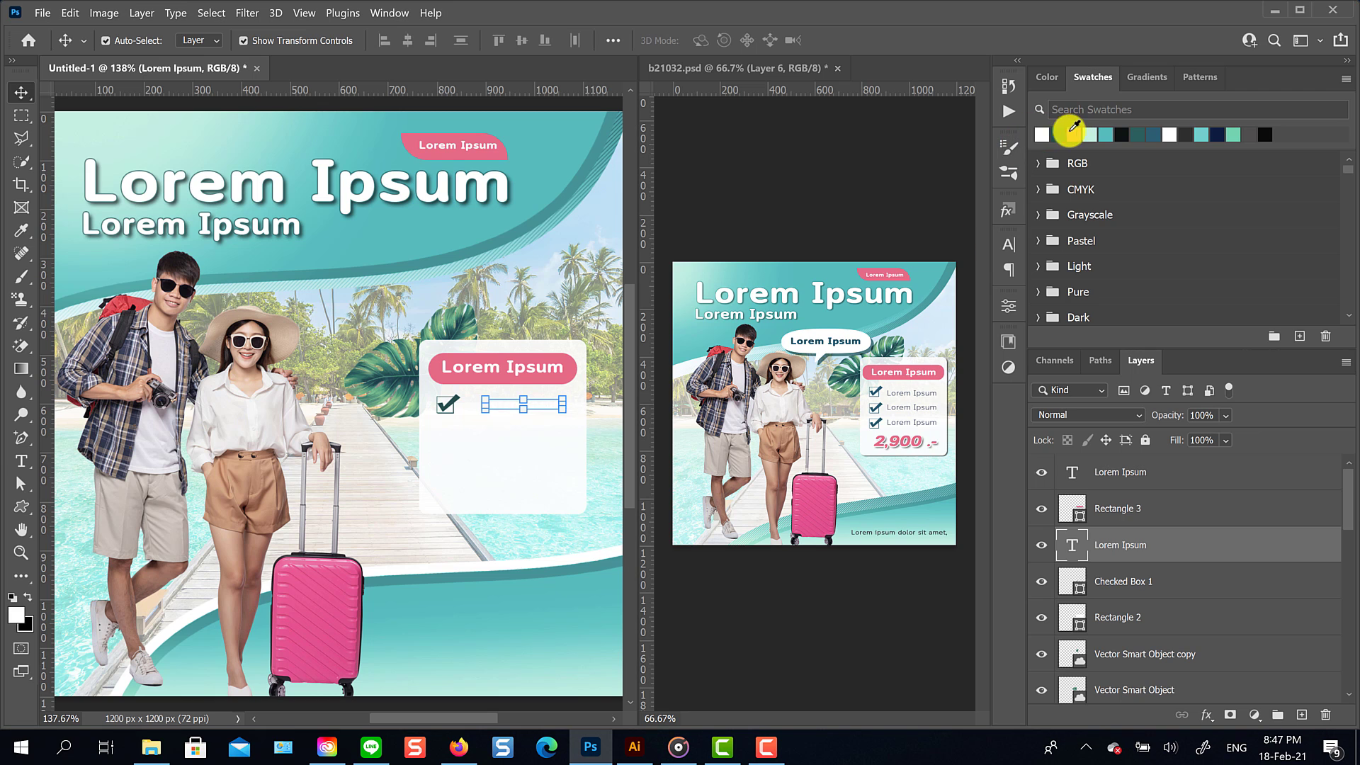
Step: Recolor the checklist text dark teal, enlarge it to about 106% and shift it slightly left toward the check mark
click(1057, 135)
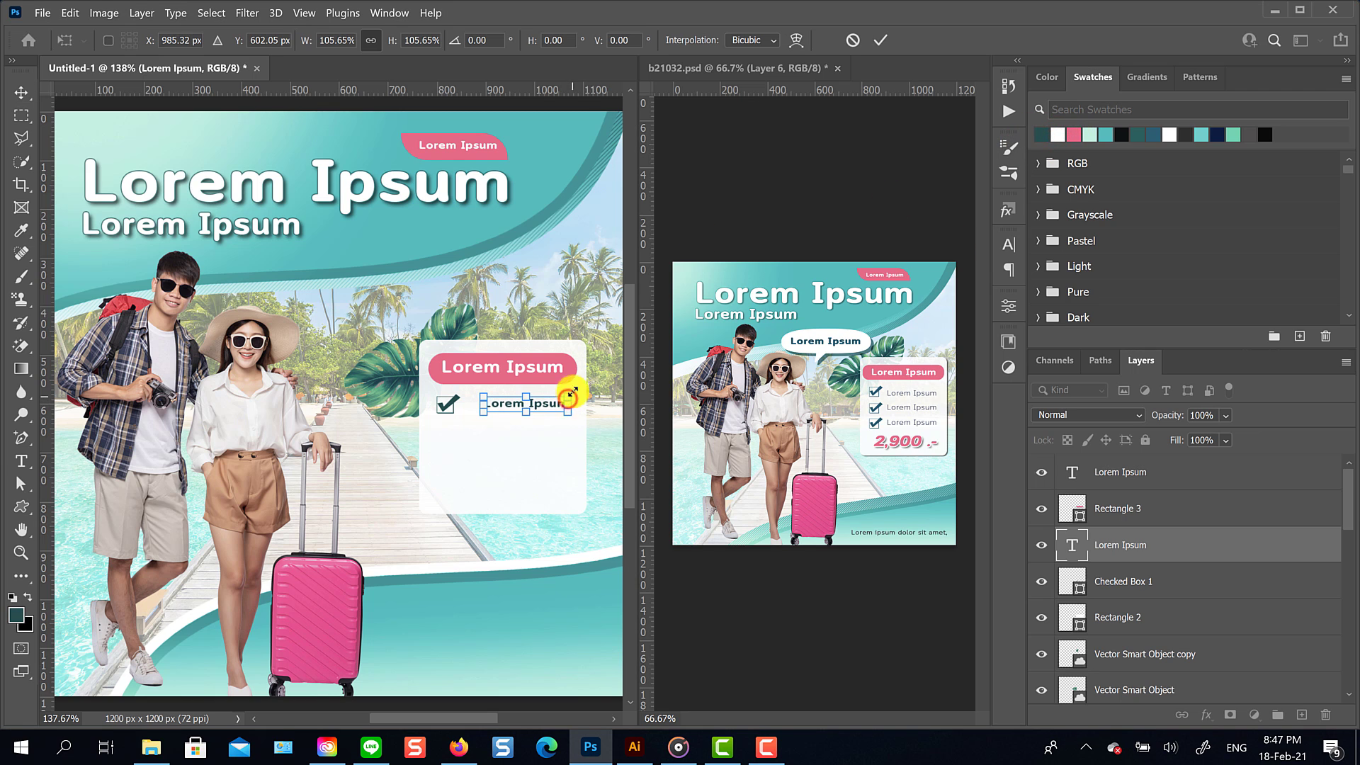
click(885, 41)
drag(561, 410, 541, 411)
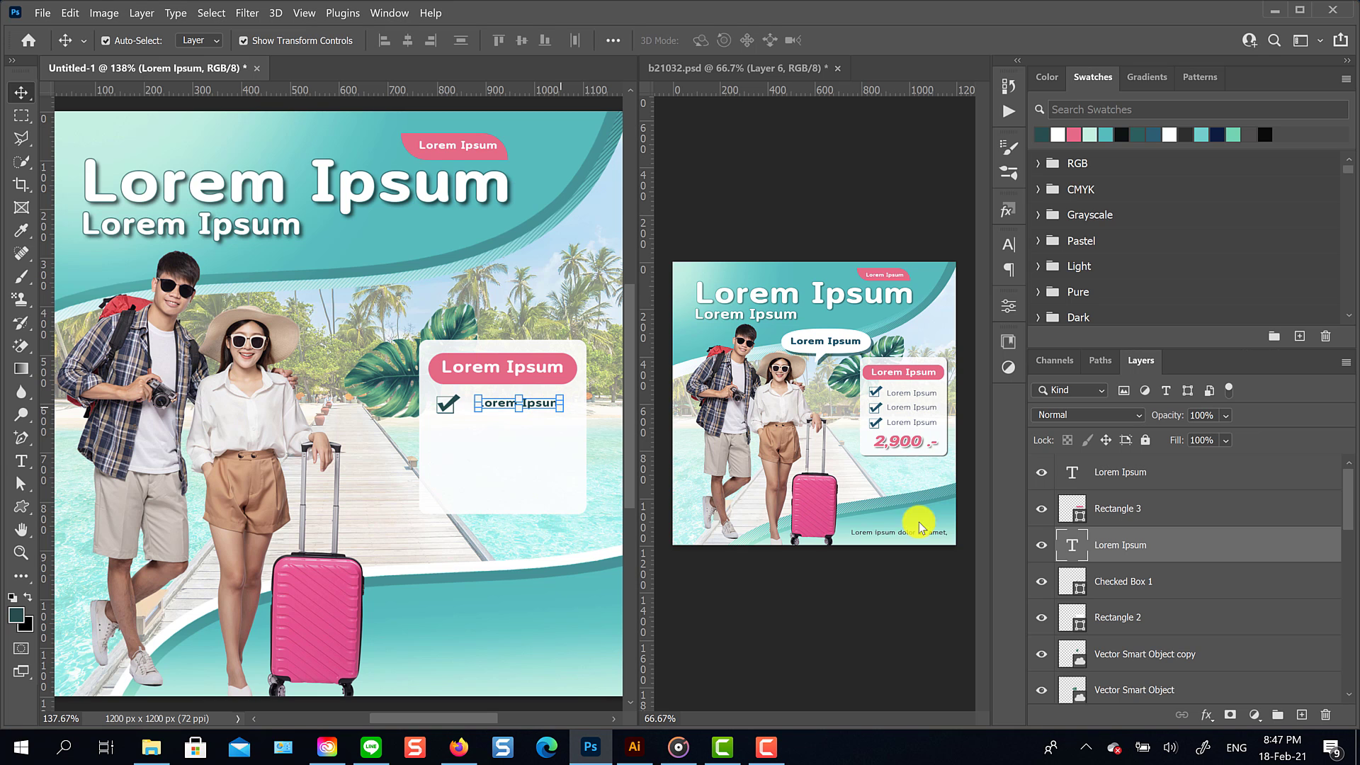
Step: Duplicate the checked box and its Lorem Ipsum text twice downward to make three evenly spaced checklist rows
ctrl+click(1192, 580)
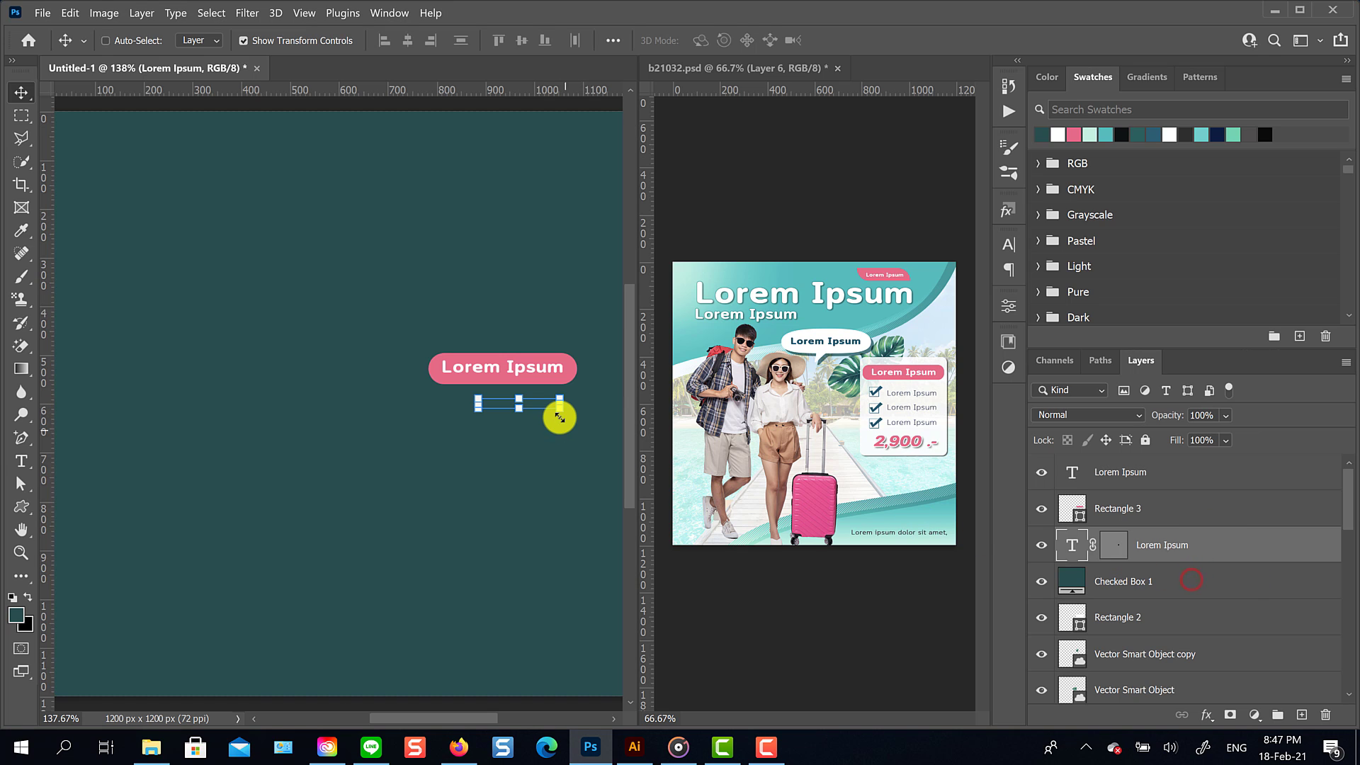
key(ctrl+z)
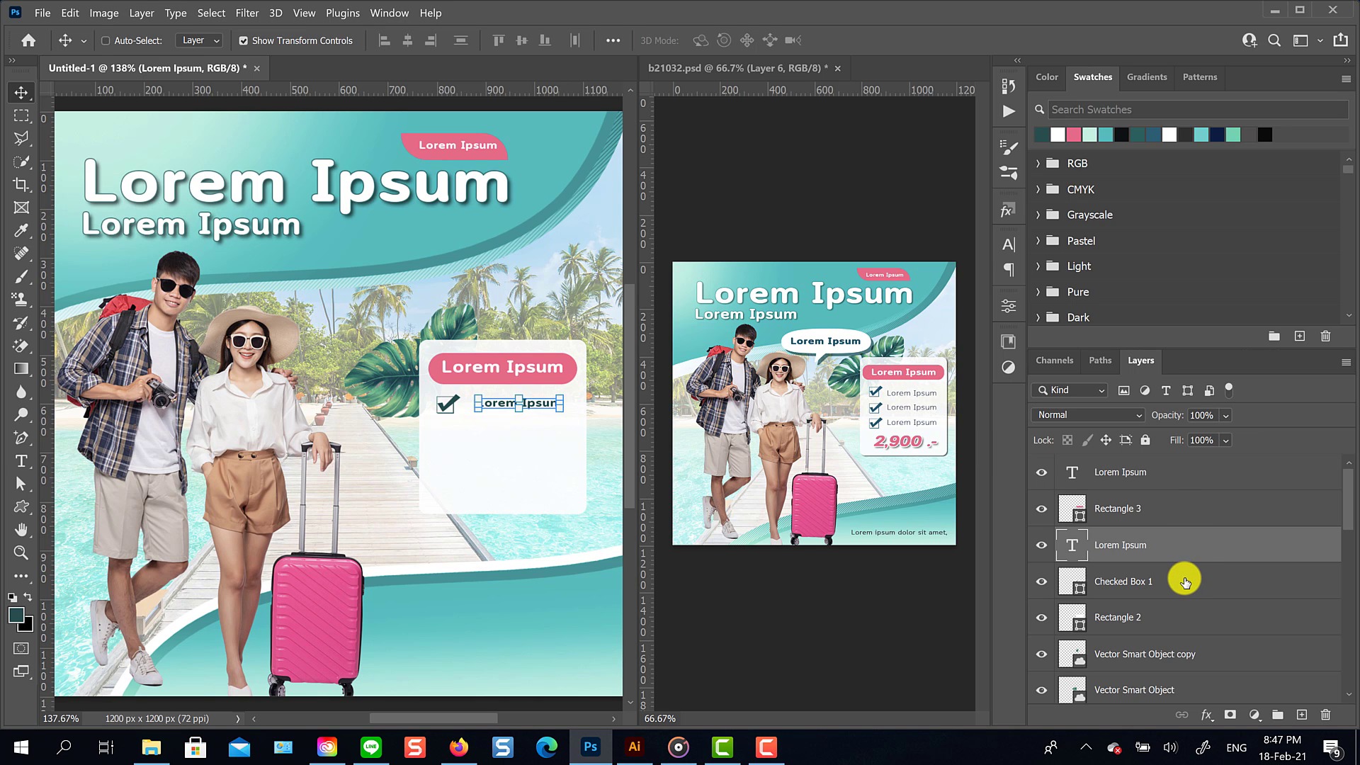
ctrl+click(1185, 581)
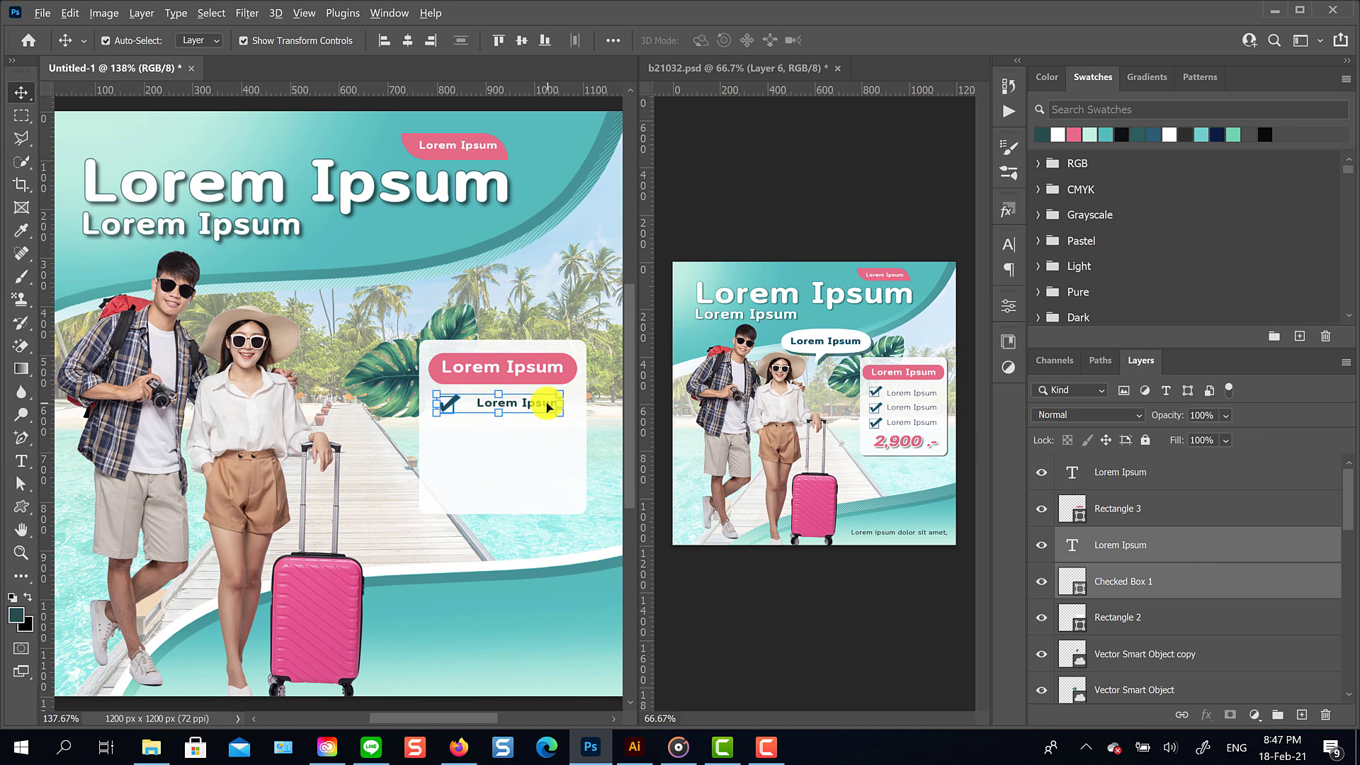
drag(547, 408, 551, 453)
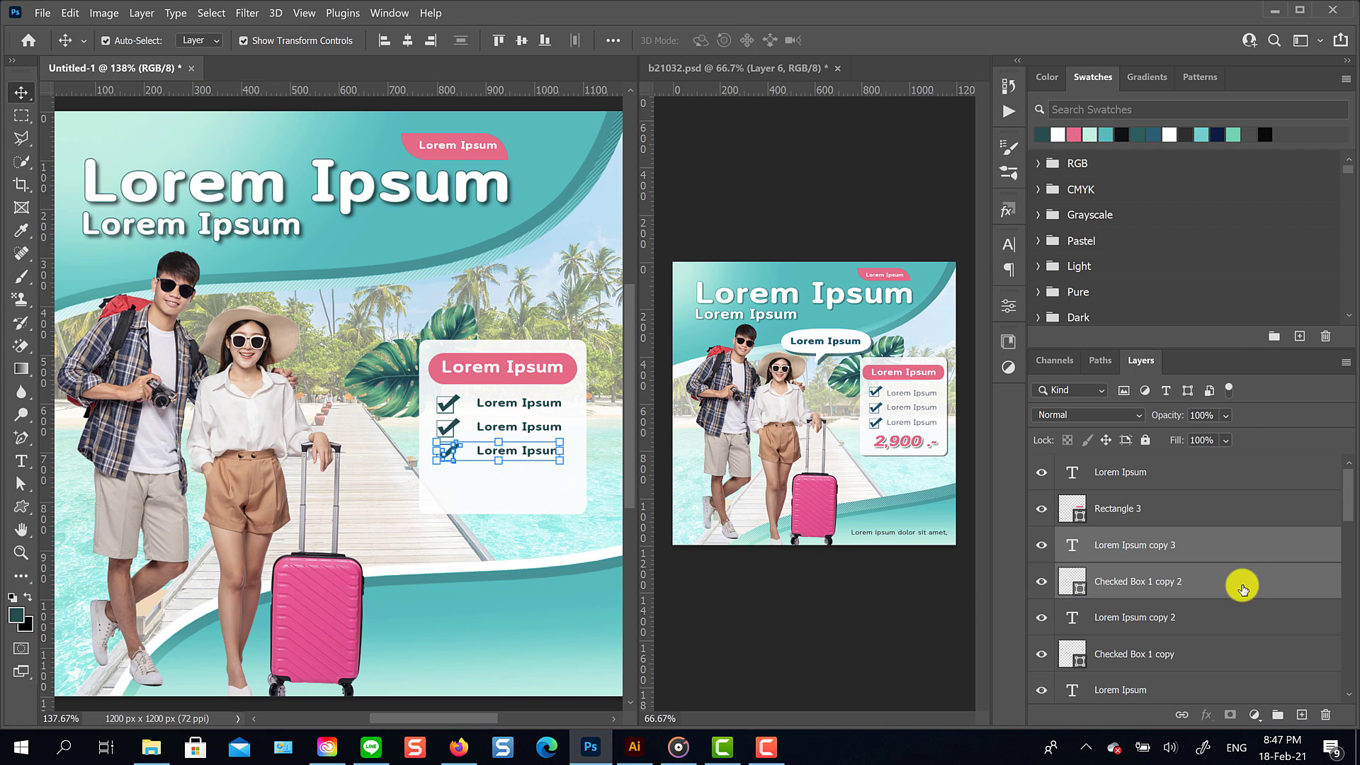
Step: Add the text 2,000 on a new top layer beneath the checklist in the white box
click(1231, 481)
click(1301, 714)
click(22, 461)
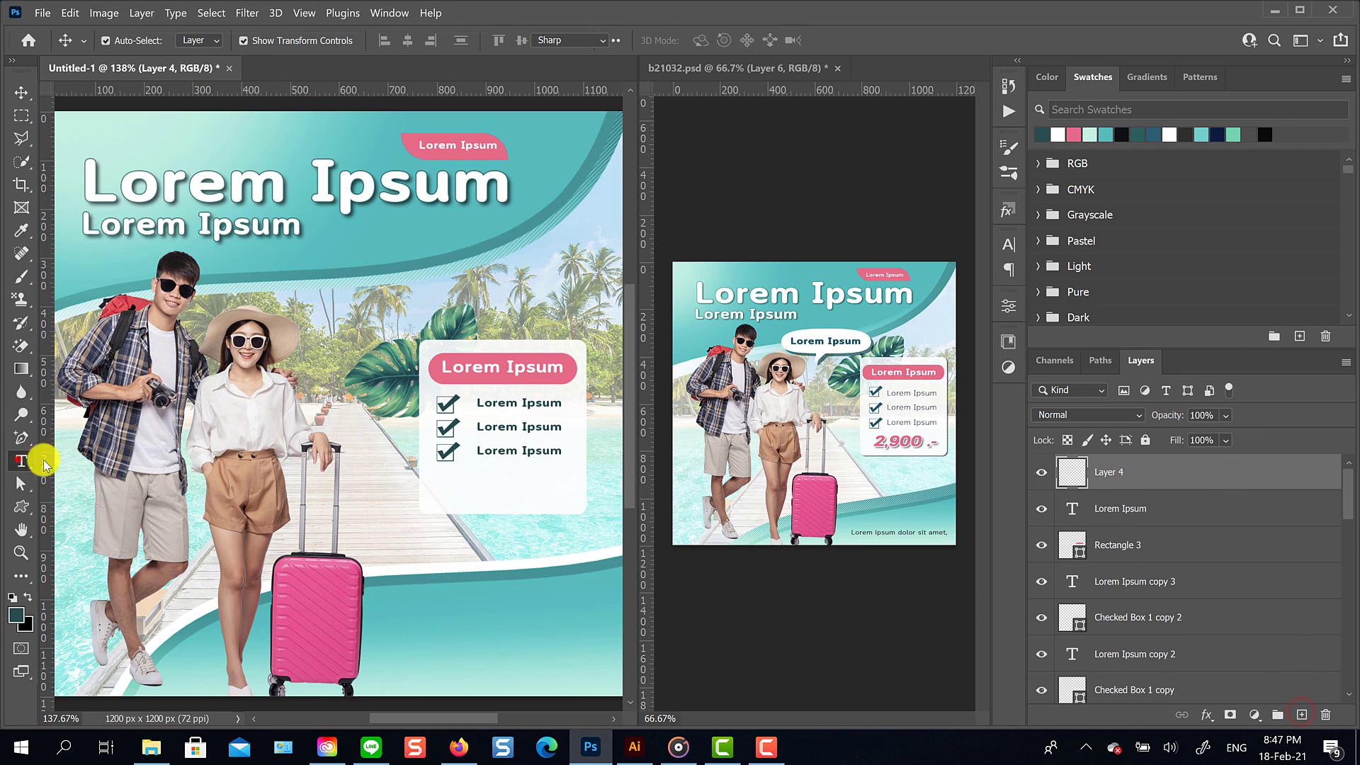
click(476, 489)
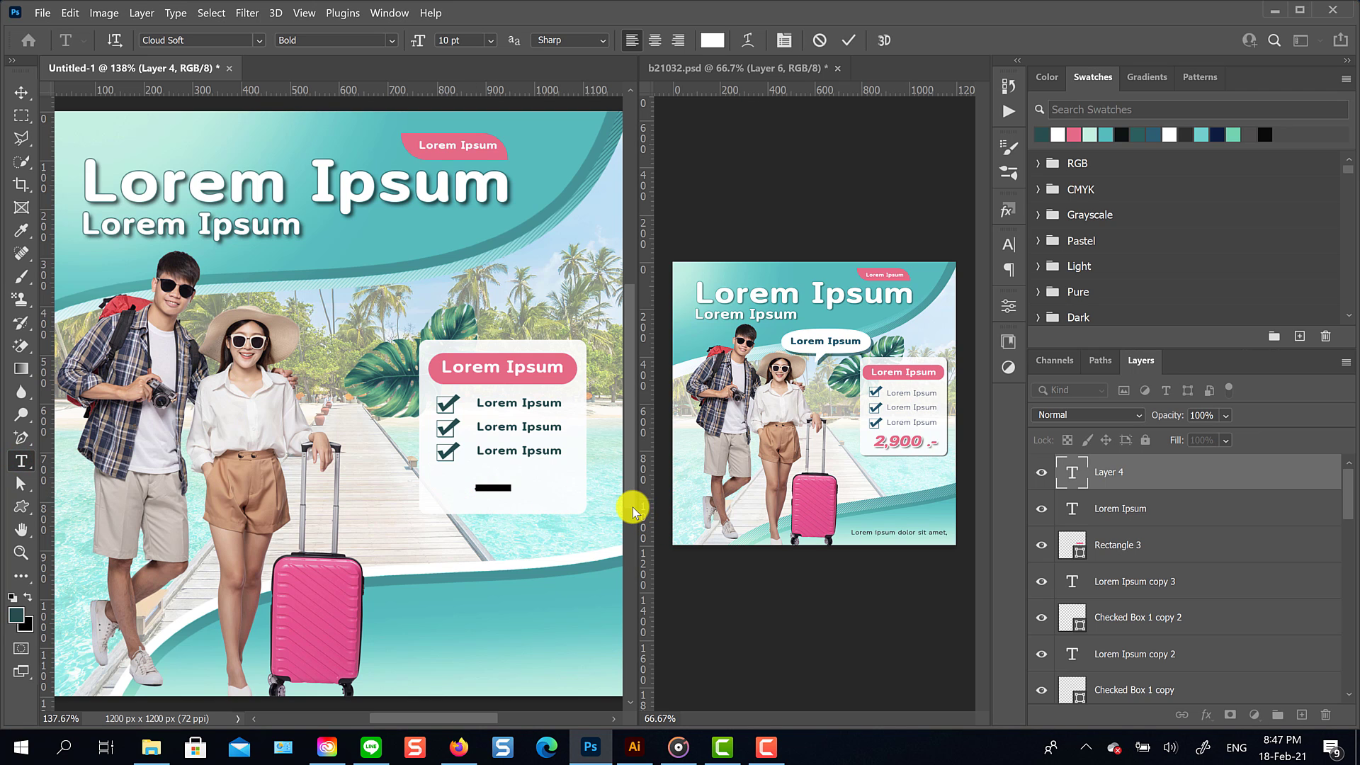
key(BackSpace)
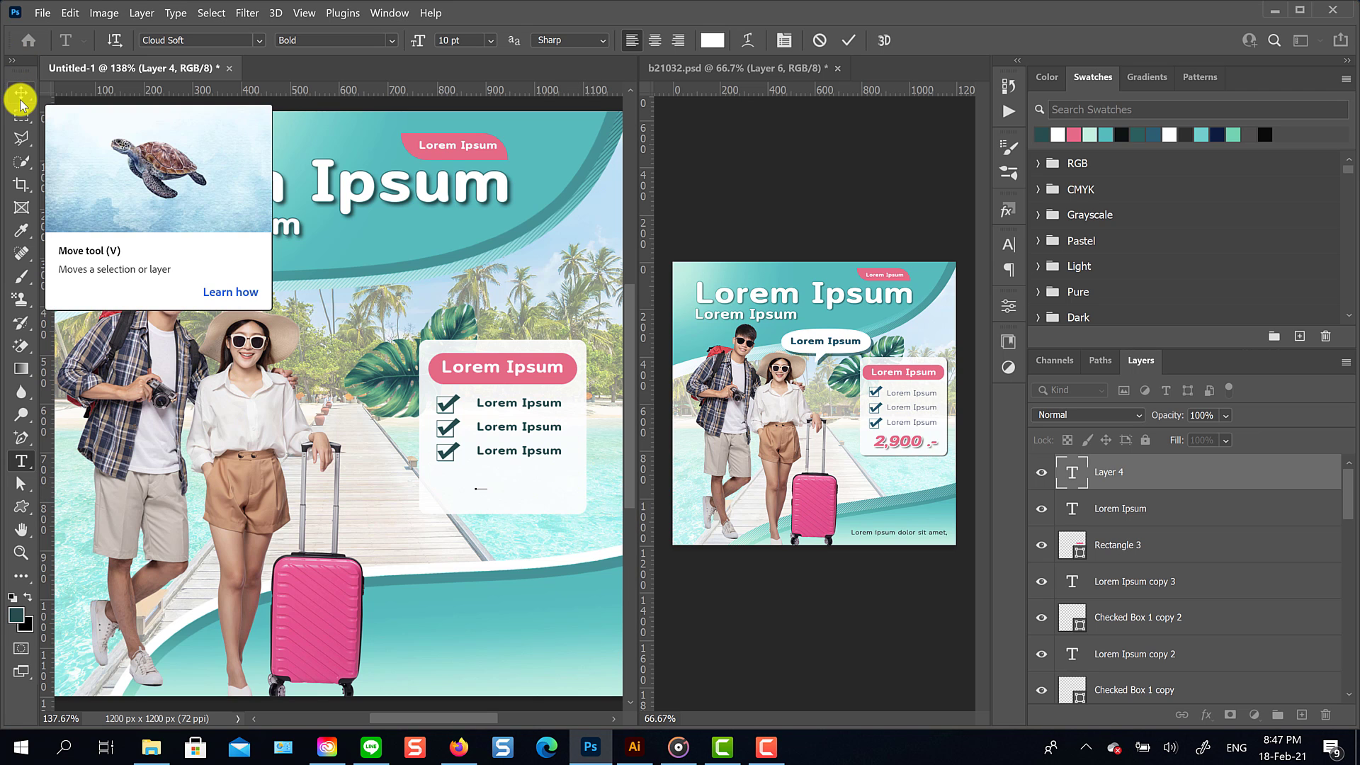
click(20, 99)
Step: Color the 2,000 text pink, scale it up to about 709% and place it in the lower part of the white box
click(1074, 135)
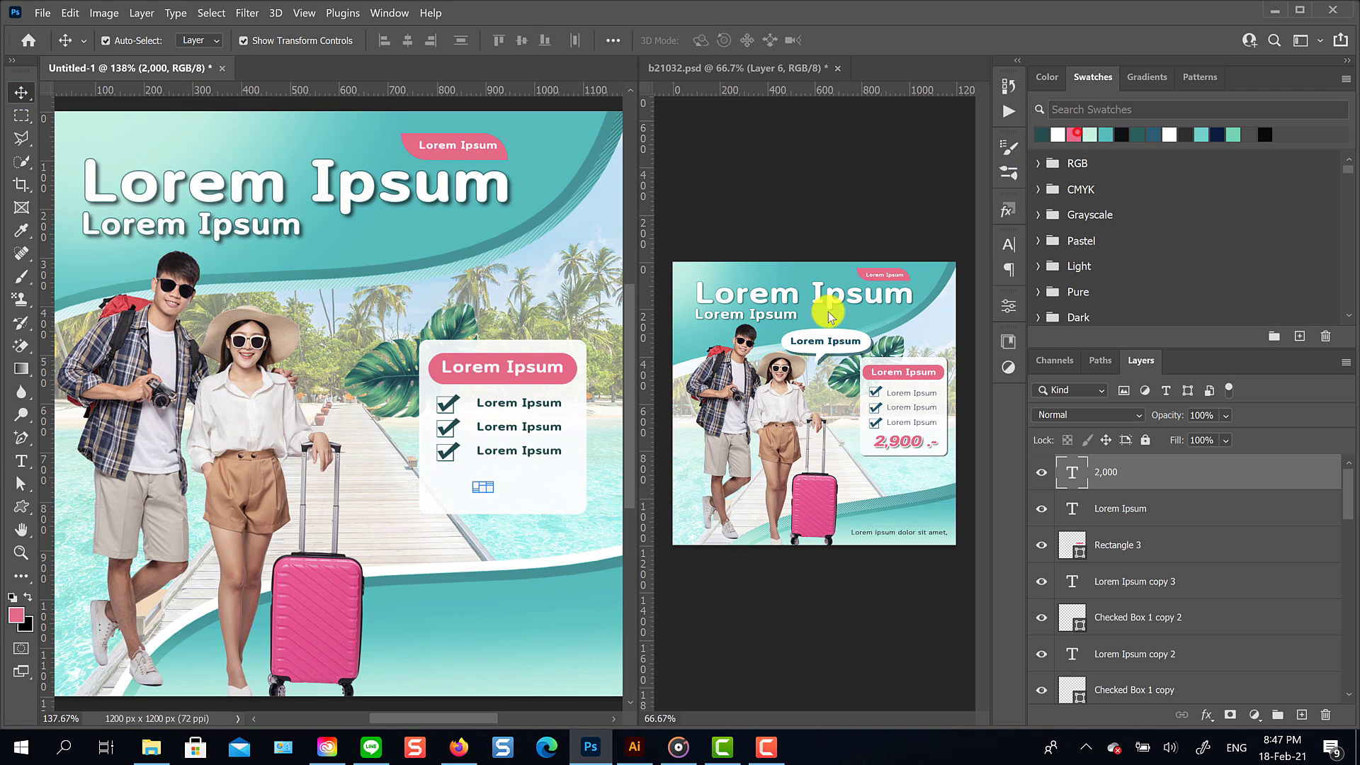
drag(488, 483, 526, 495)
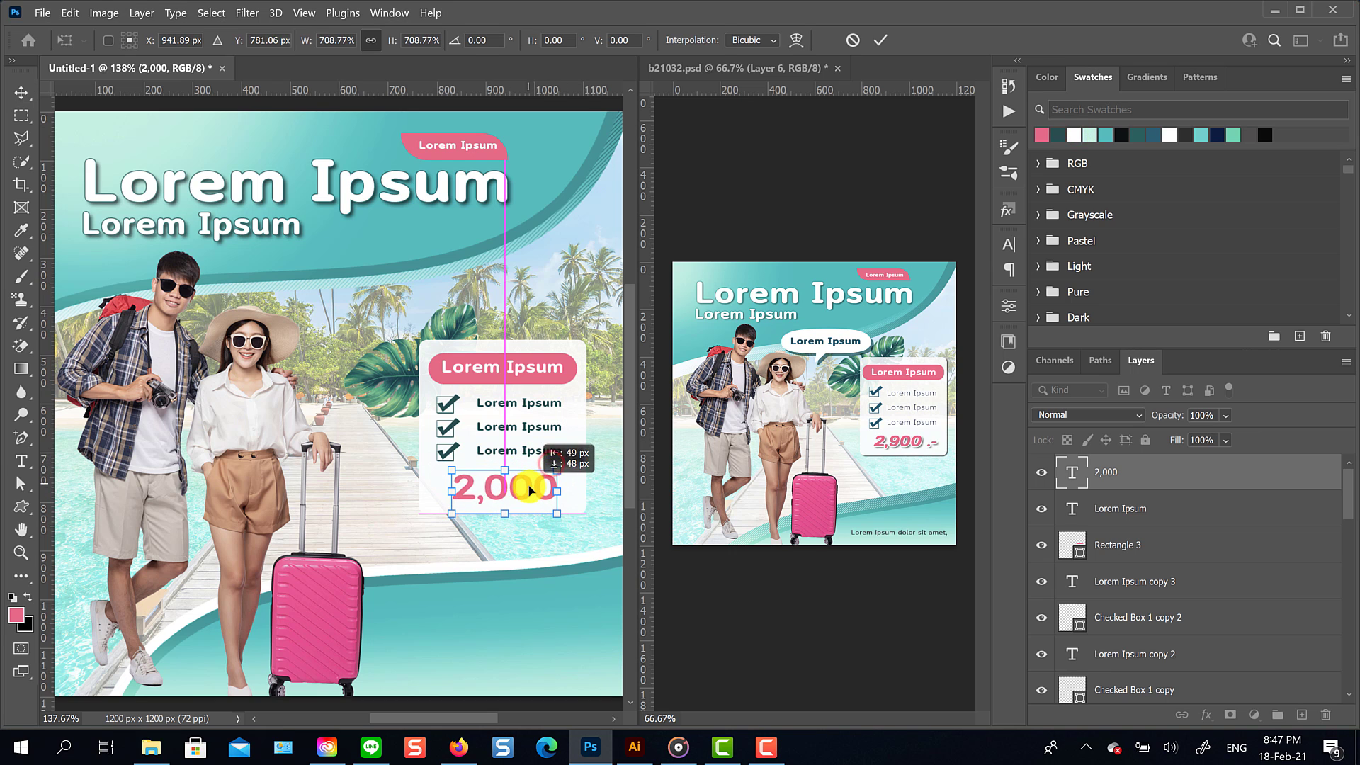
click(876, 43)
Step: Change the pink price text to read 2,900.-
double_click(1065, 473)
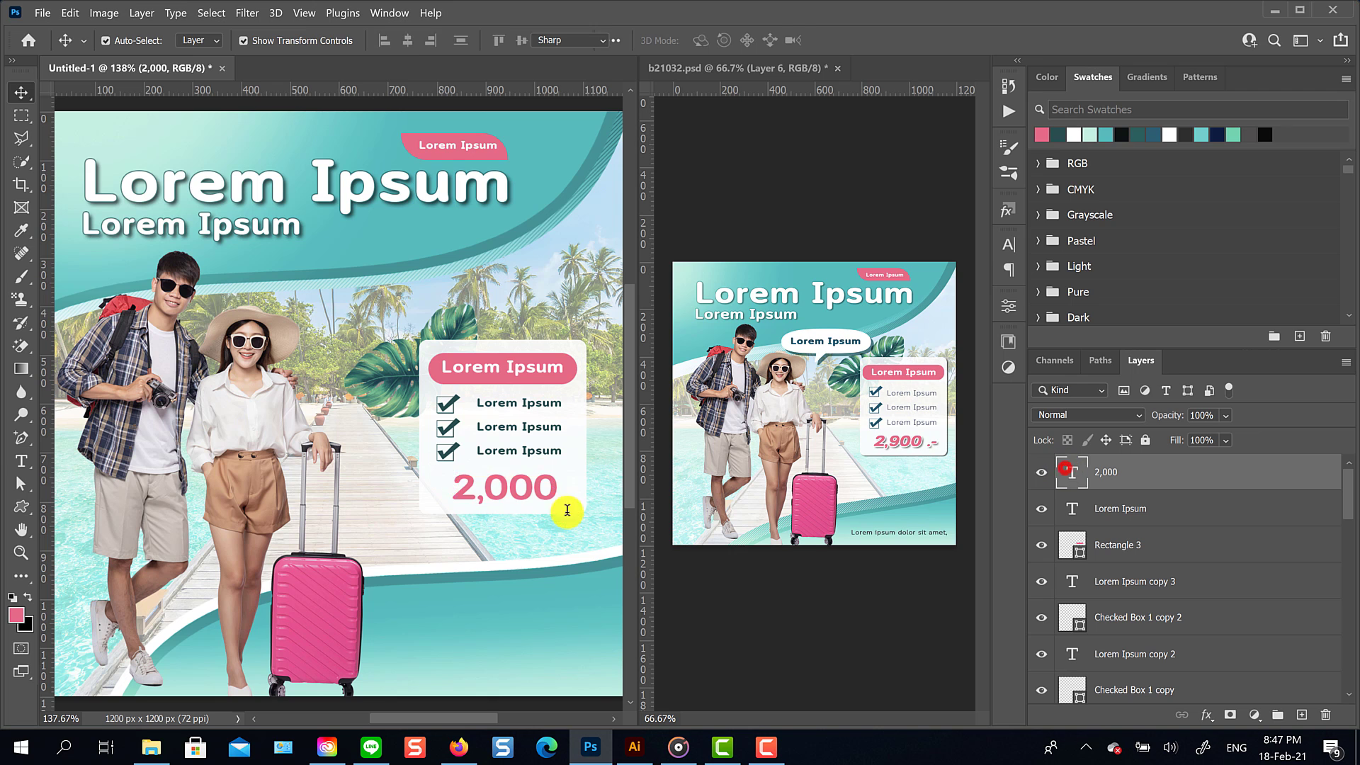
drag(509, 486, 491, 484)
text(900)
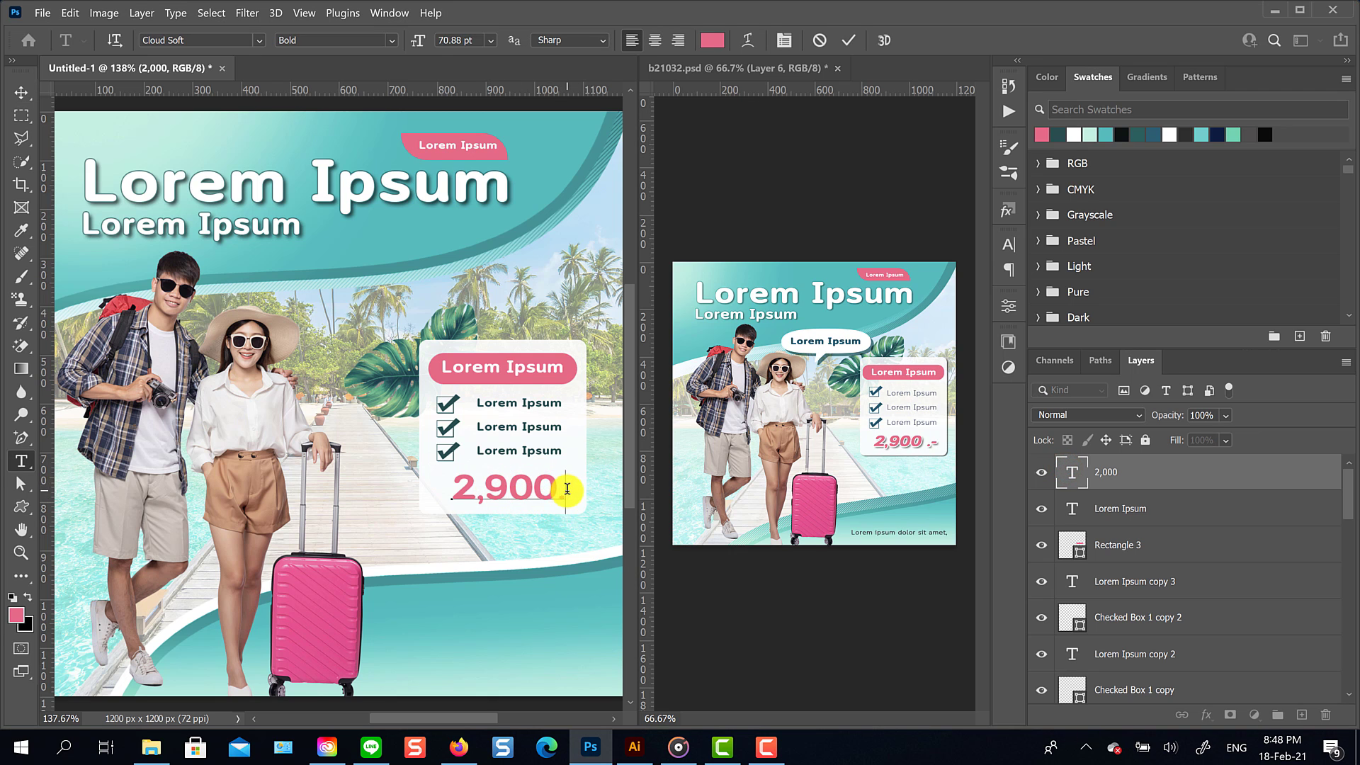
text(.-)
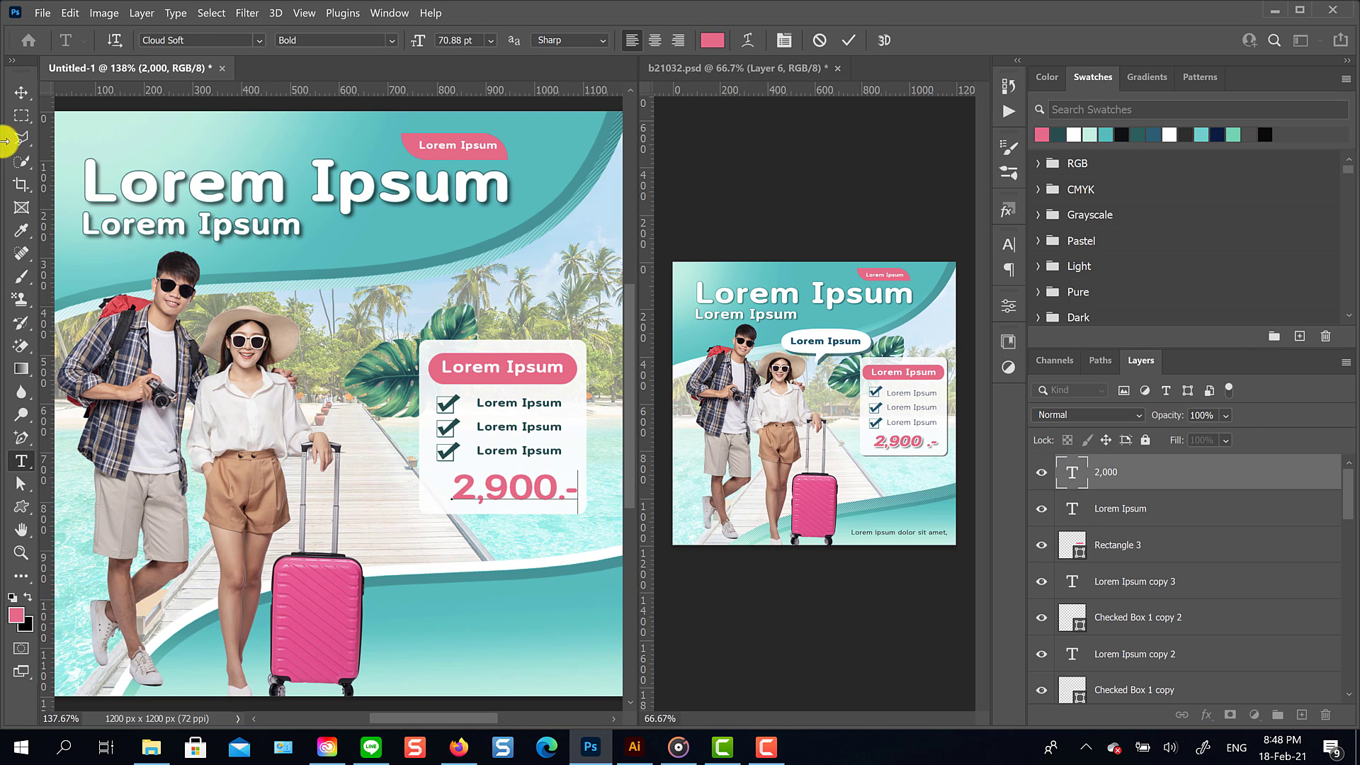
click(22, 90)
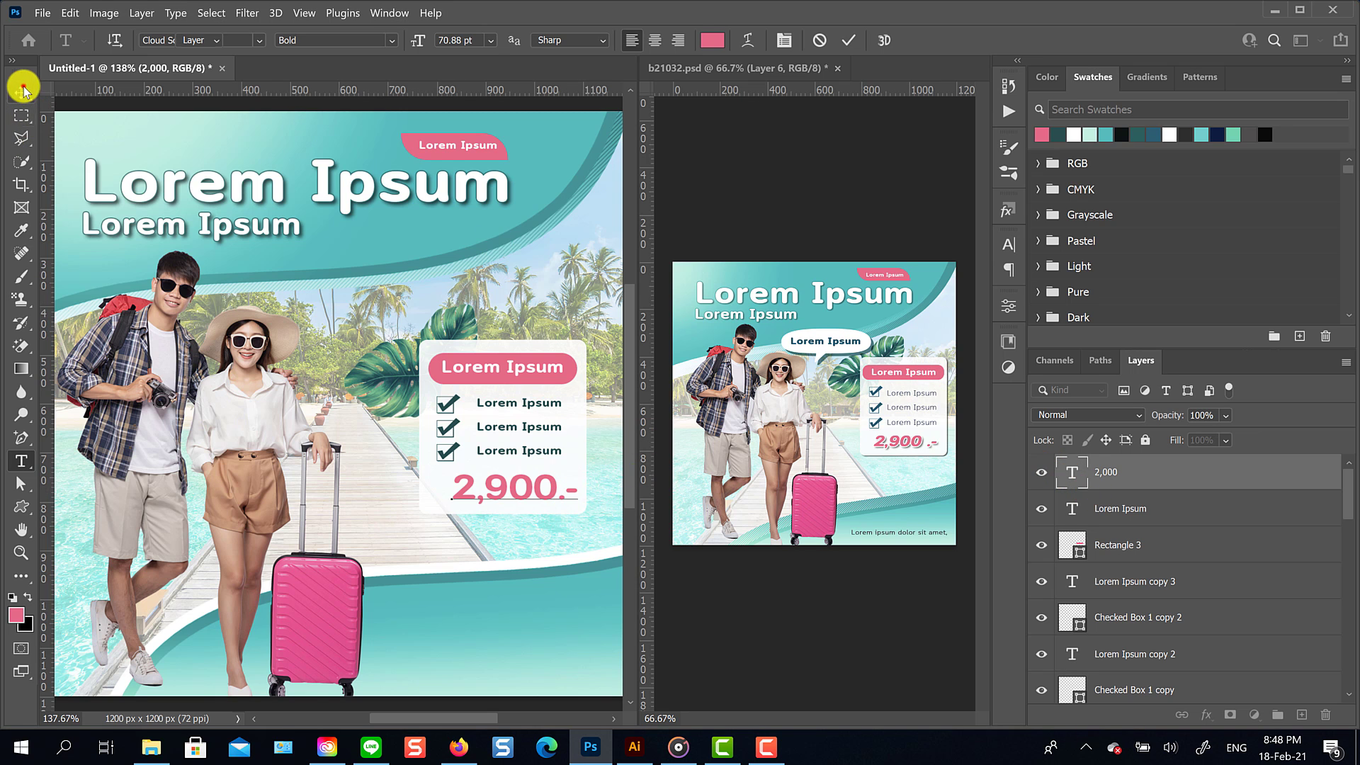
Step: Apply faux bold and faux italic to the whole 2,900.- text
double_click(1068, 476)
click(1009, 244)
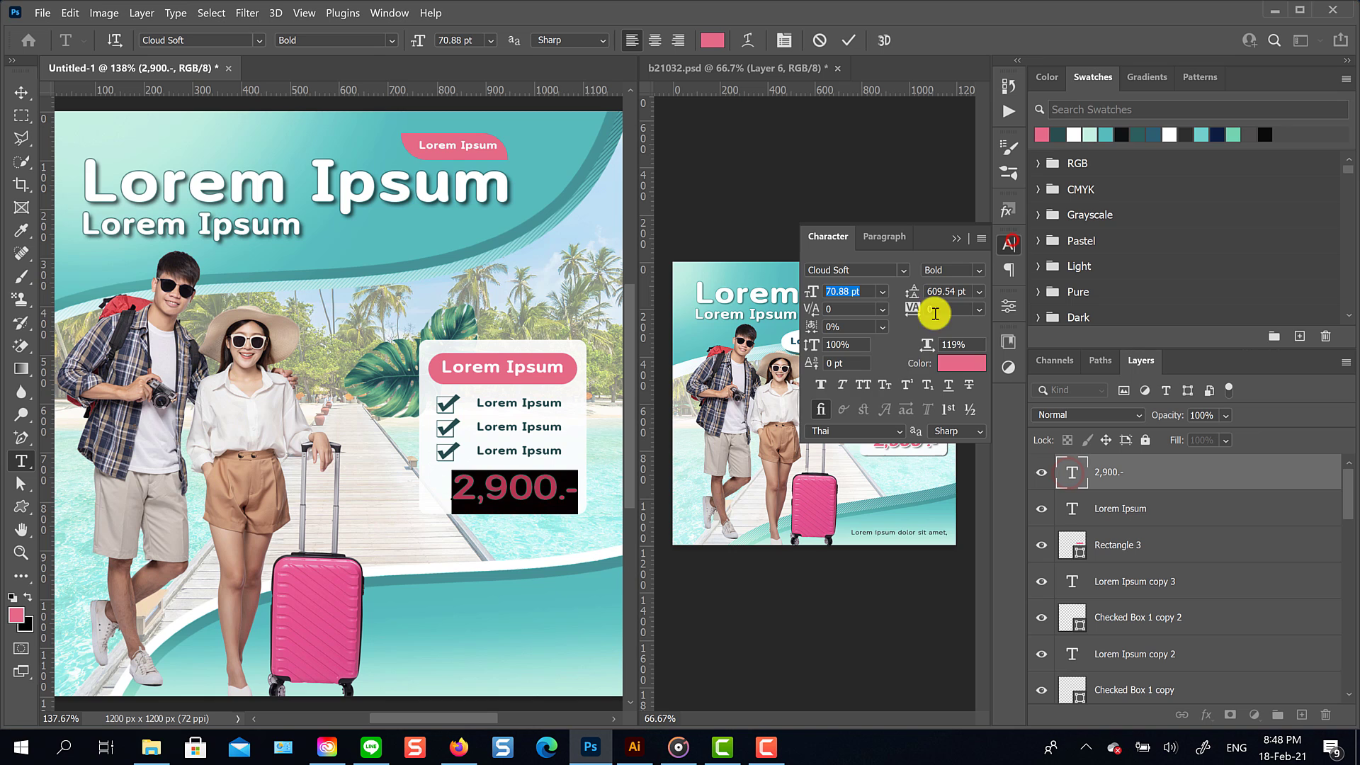
click(842, 385)
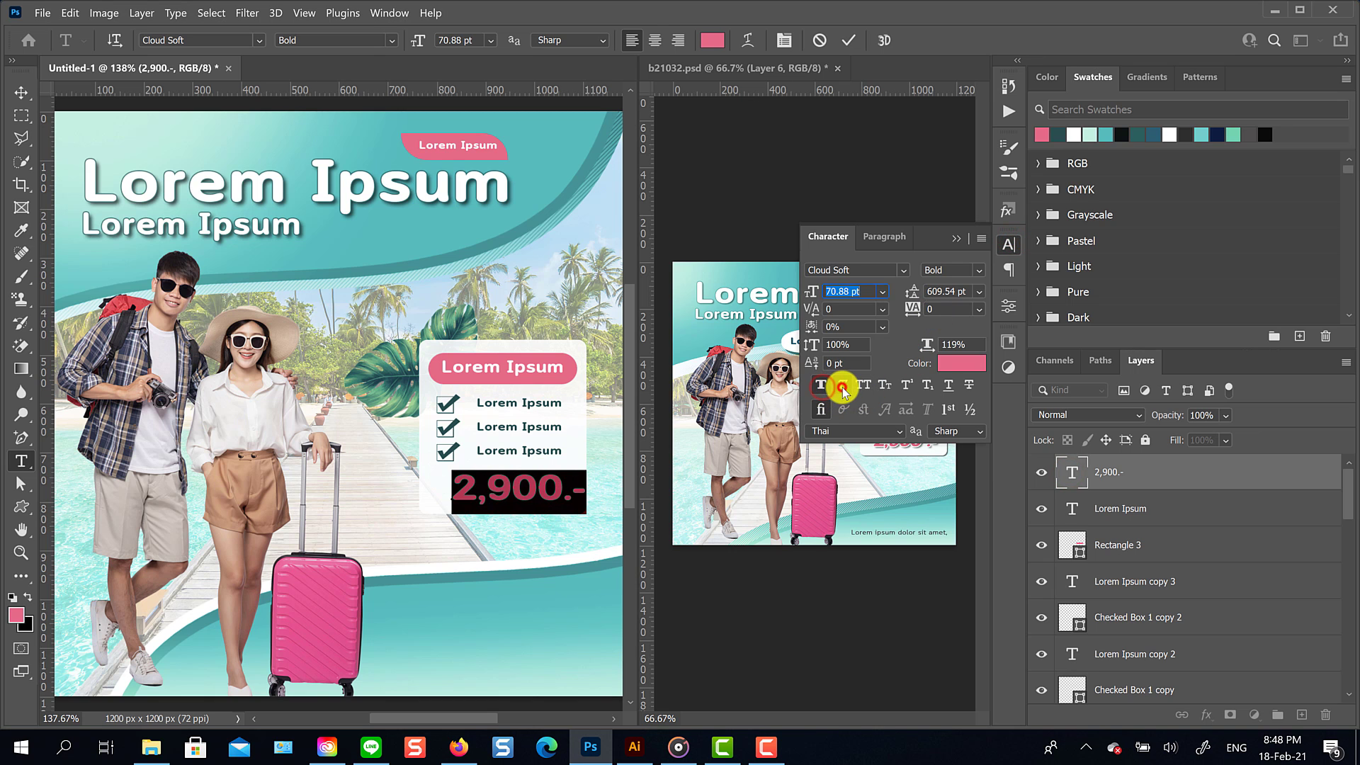
click(958, 240)
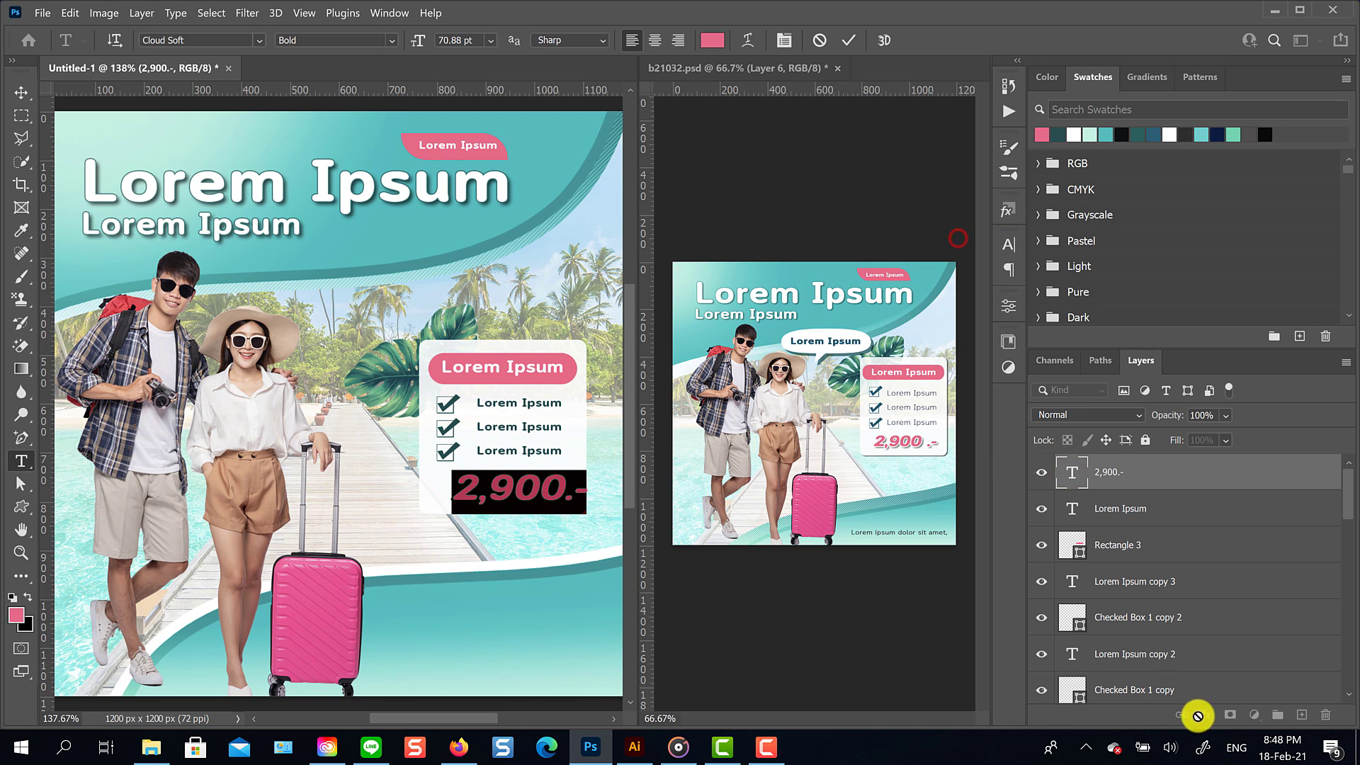
click(849, 41)
key(v)
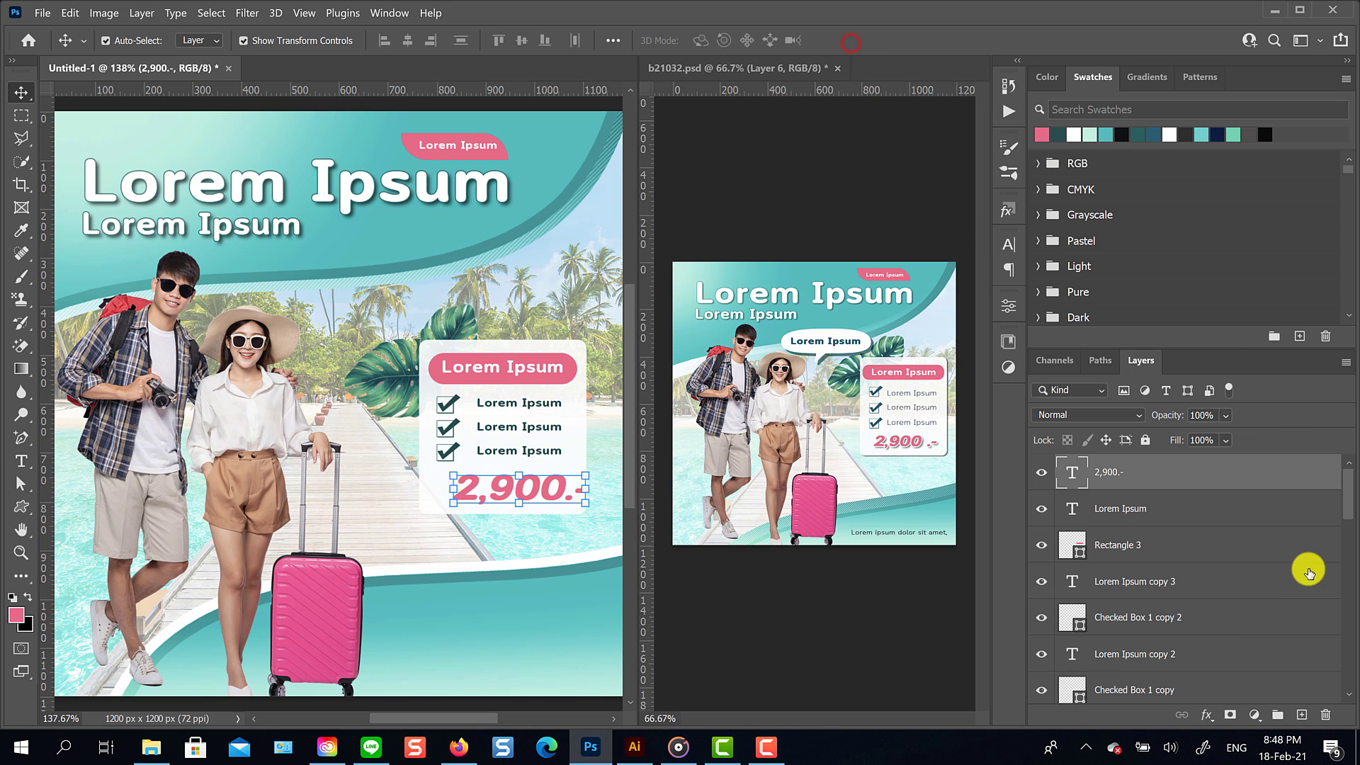
Step: Add a white outside stroke at 68% opacity to the 2,900.- text and thicken it
click(1207, 715)
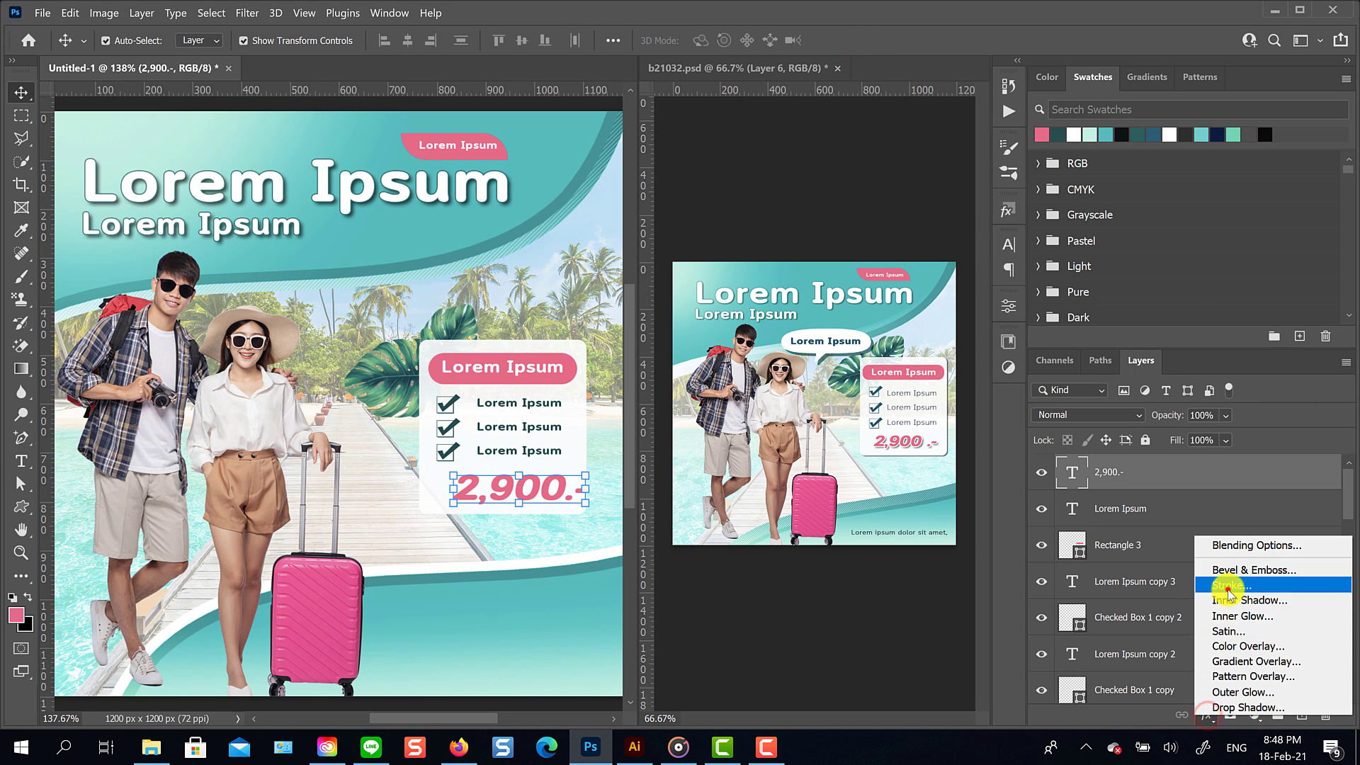
click(1227, 588)
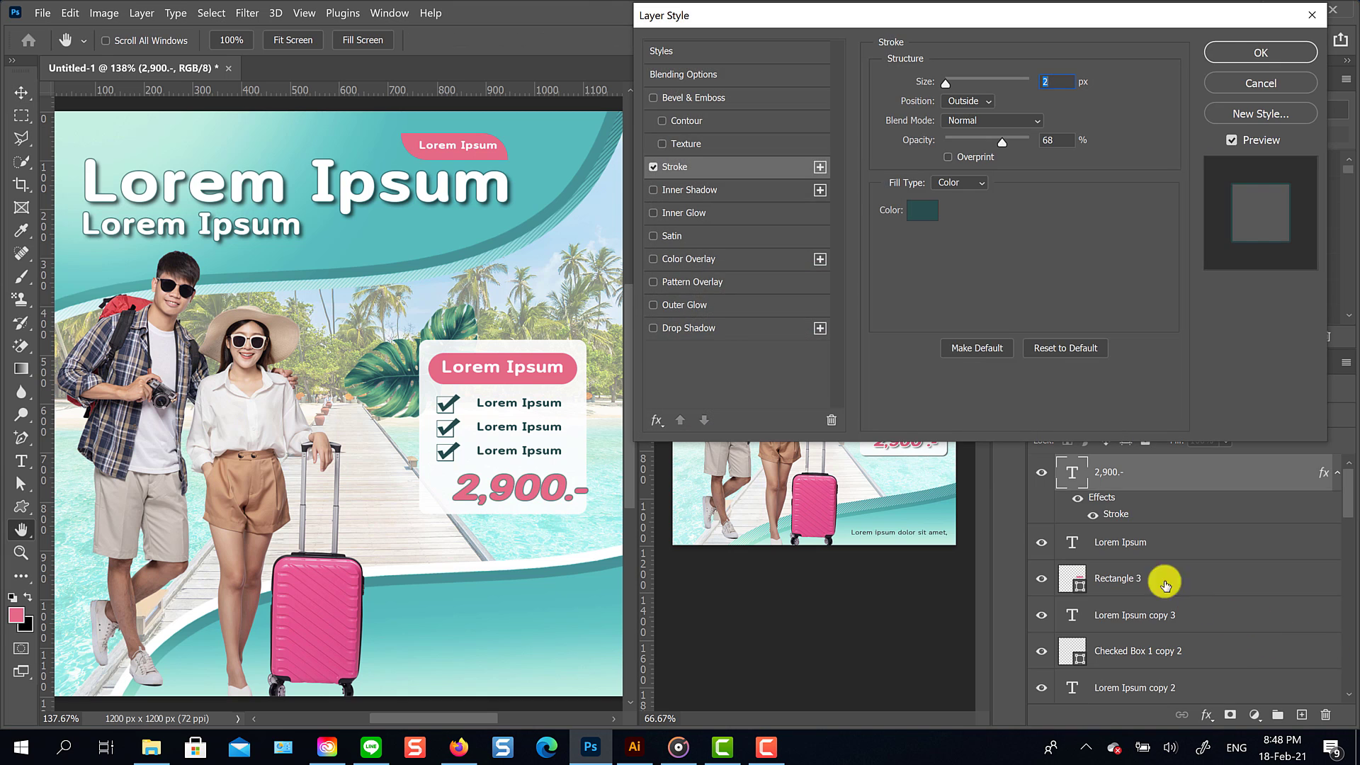
click(920, 222)
click(465, 231)
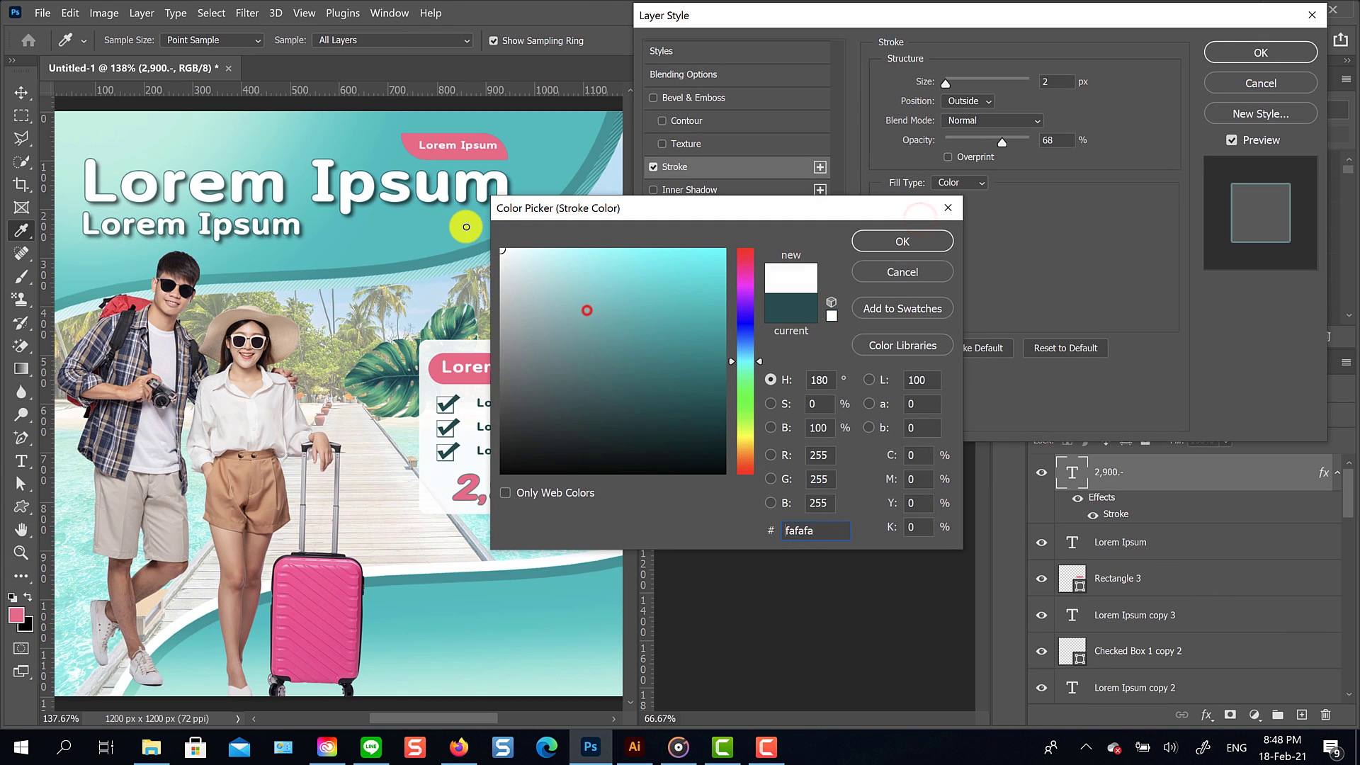
click(905, 242)
drag(946, 82, 951, 82)
Step: Add a Multiply drop shadow with 12 px distance to the price text and set its stroke size to 6 px
click(708, 329)
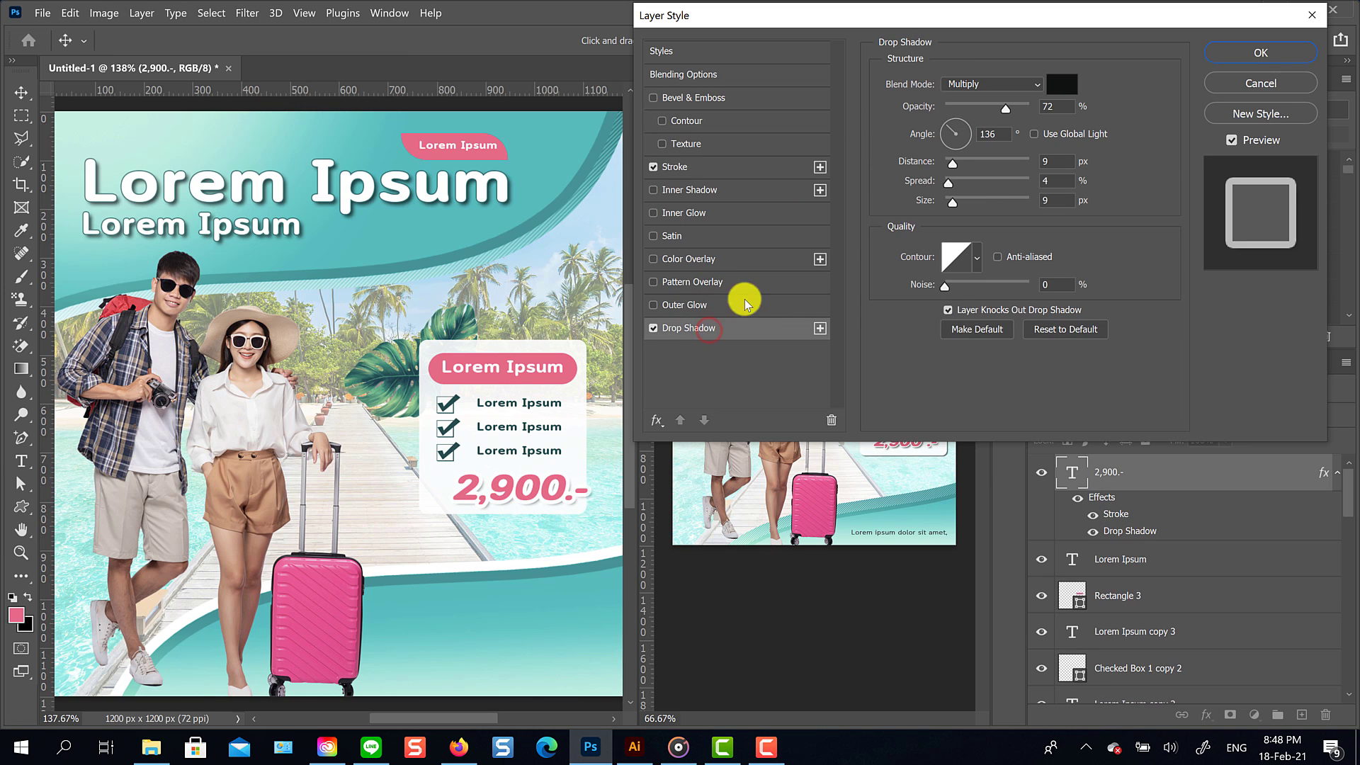
drag(956, 163, 952, 161)
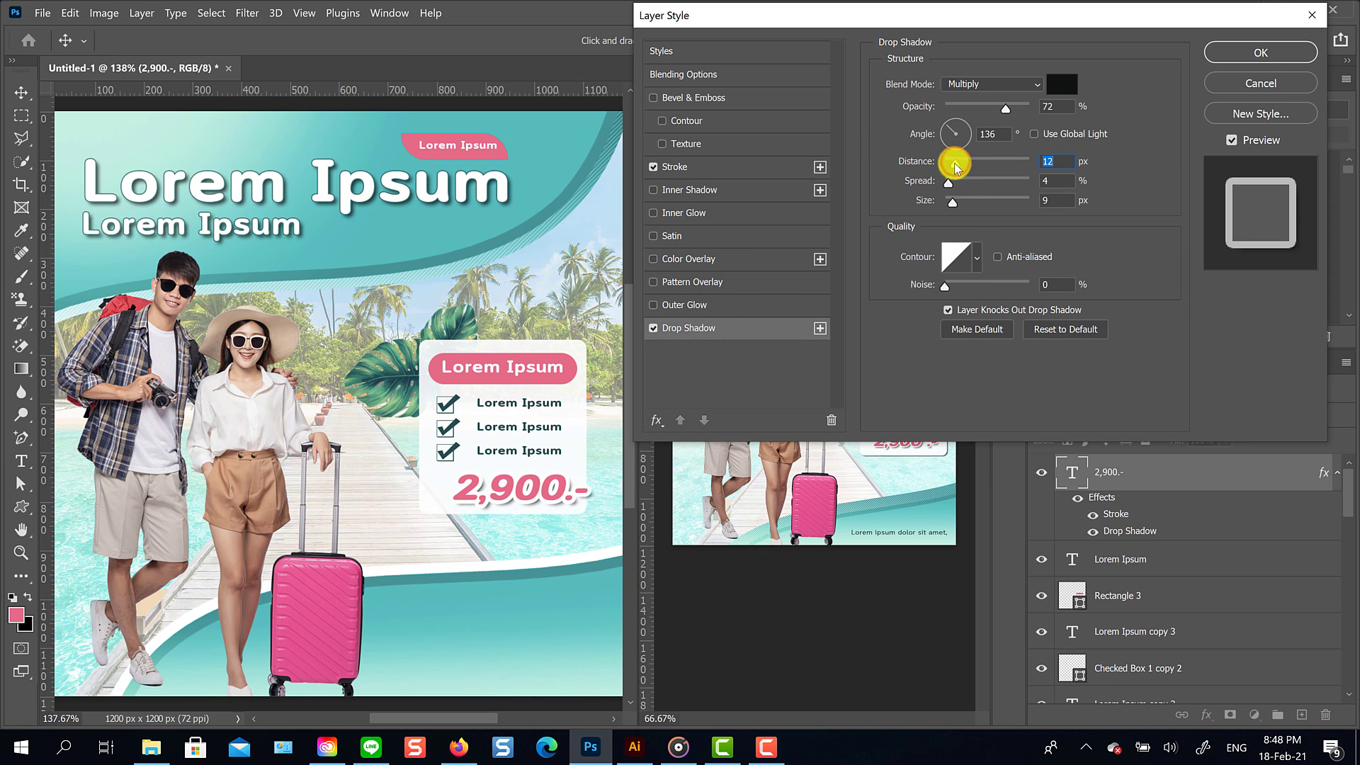
click(753, 165)
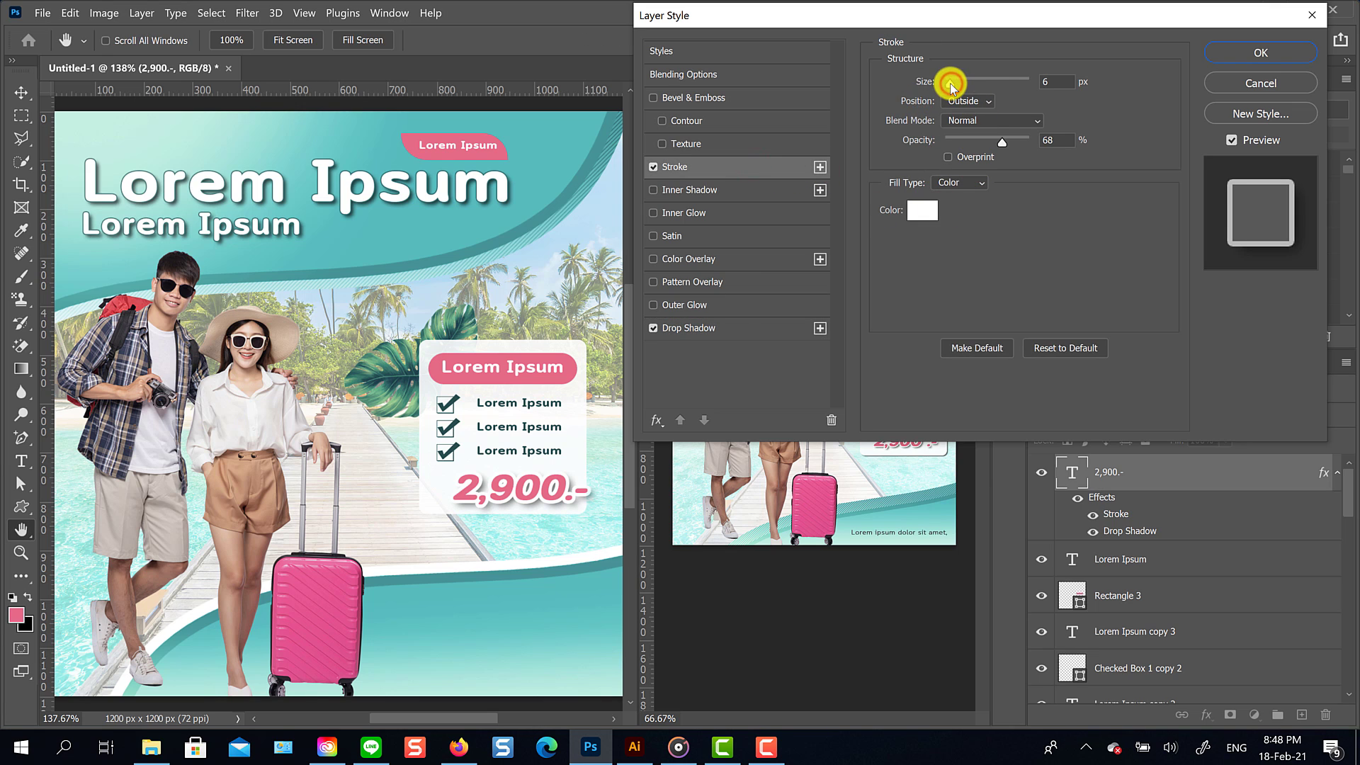
drag(950, 86, 951, 88)
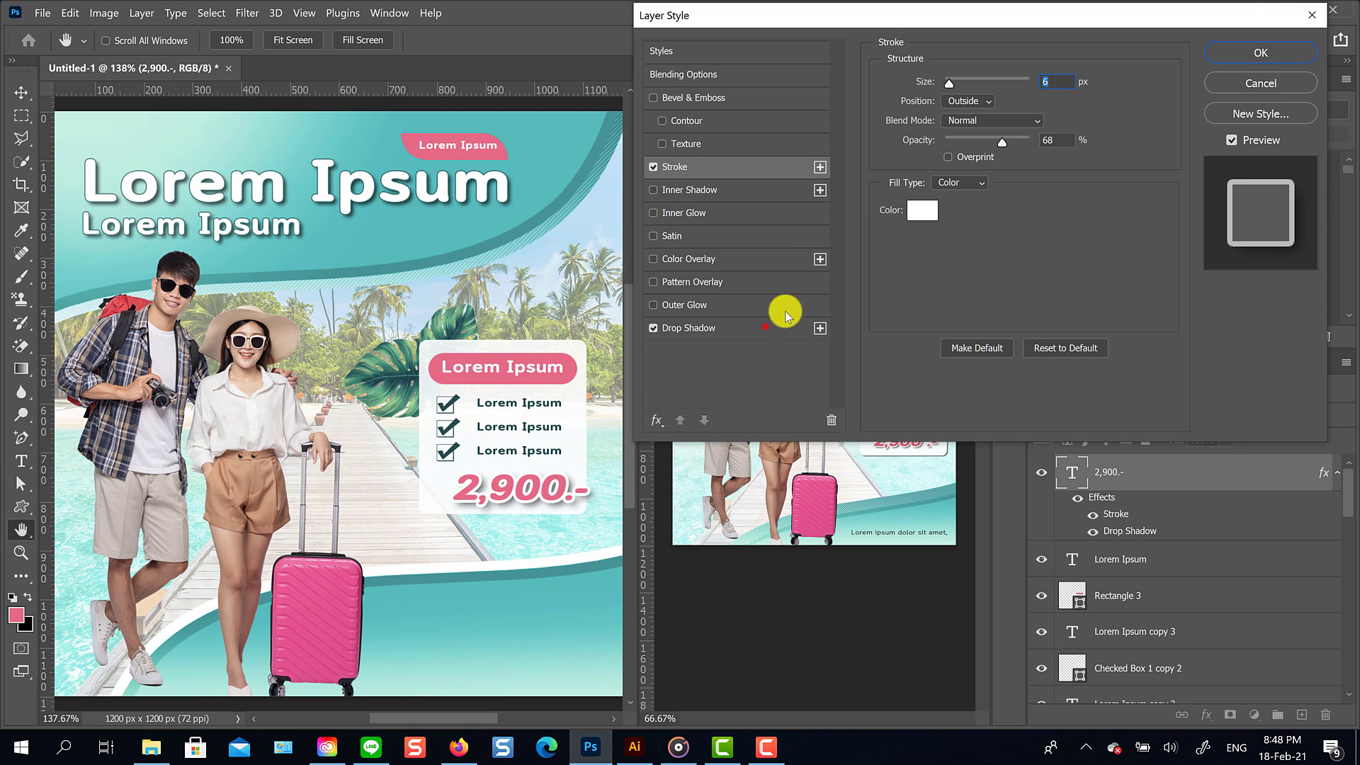
Step: Set the price text's drop shadow to 64% opacity, 6 px distance and 6 px size
click(766, 327)
drag(957, 203, 955, 203)
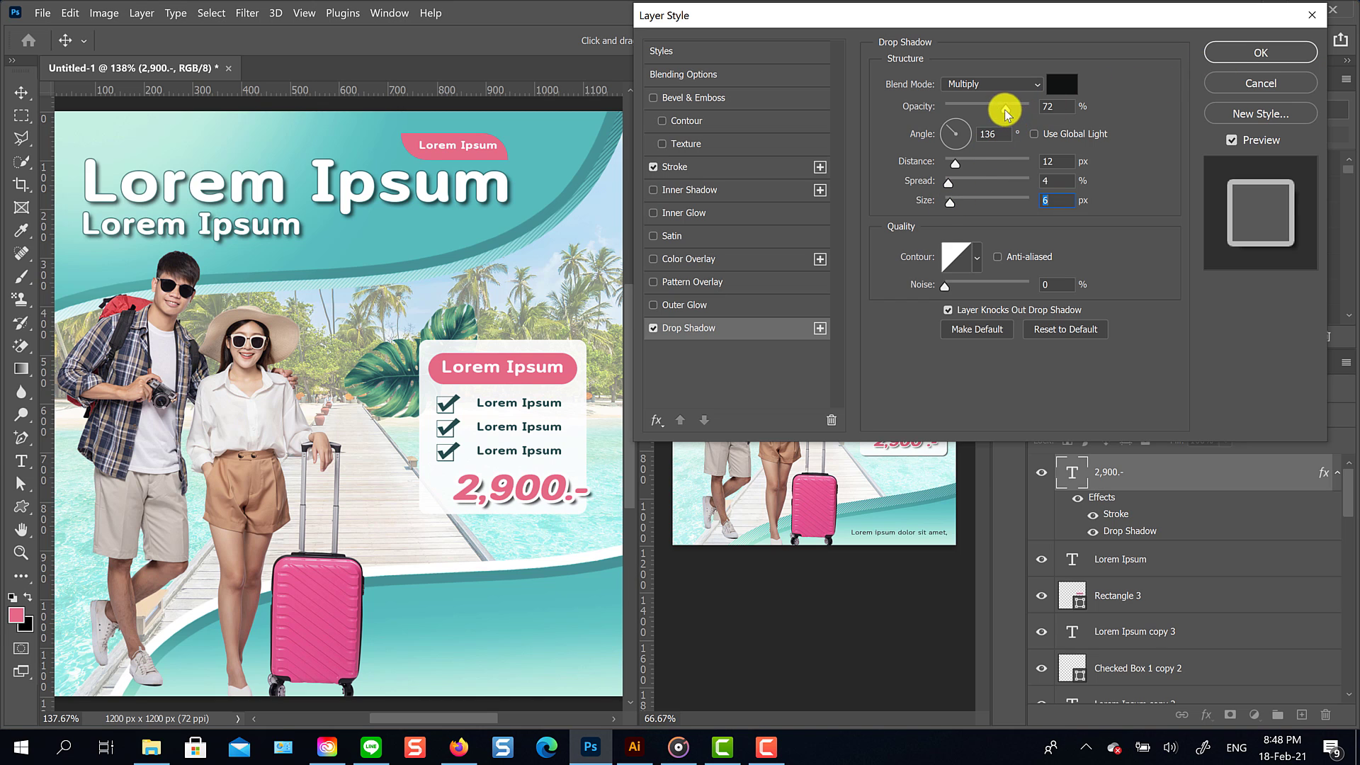
drag(1004, 108, 999, 108)
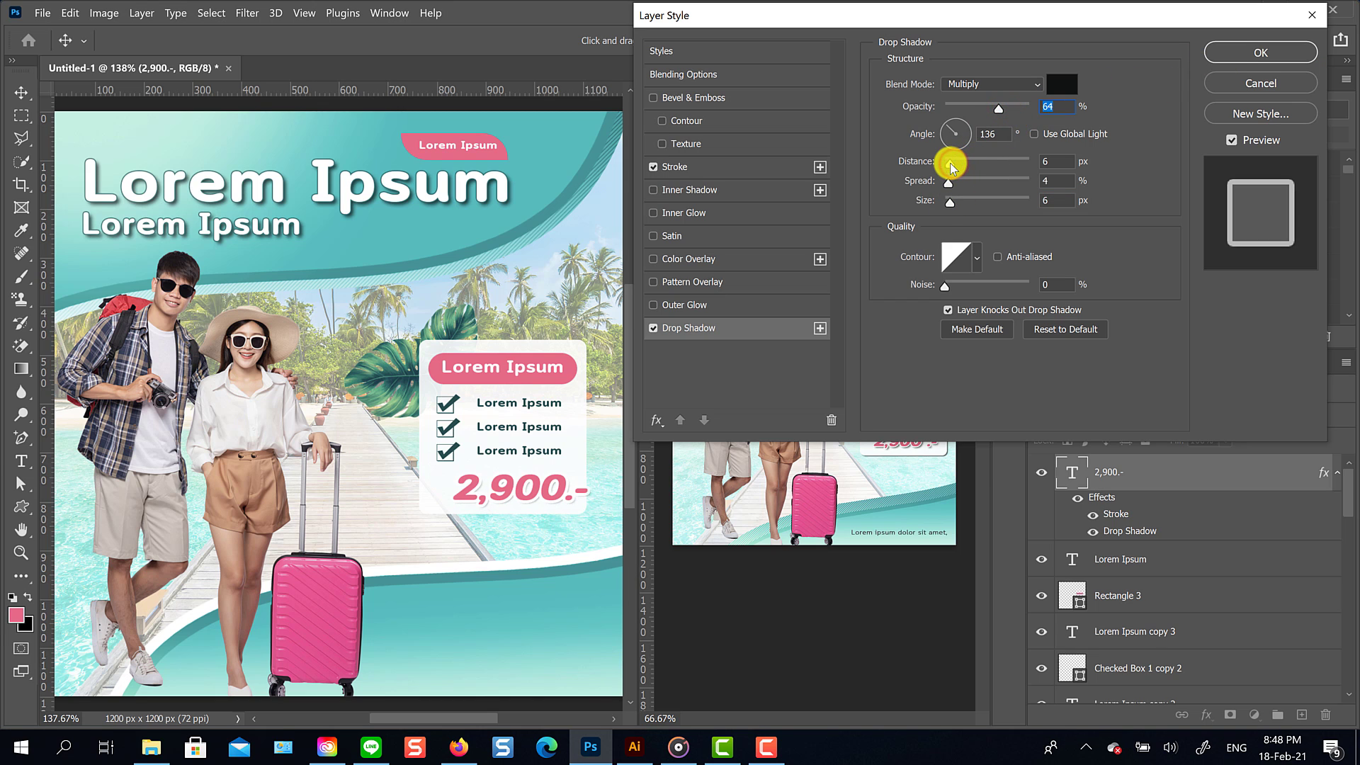
click(1261, 53)
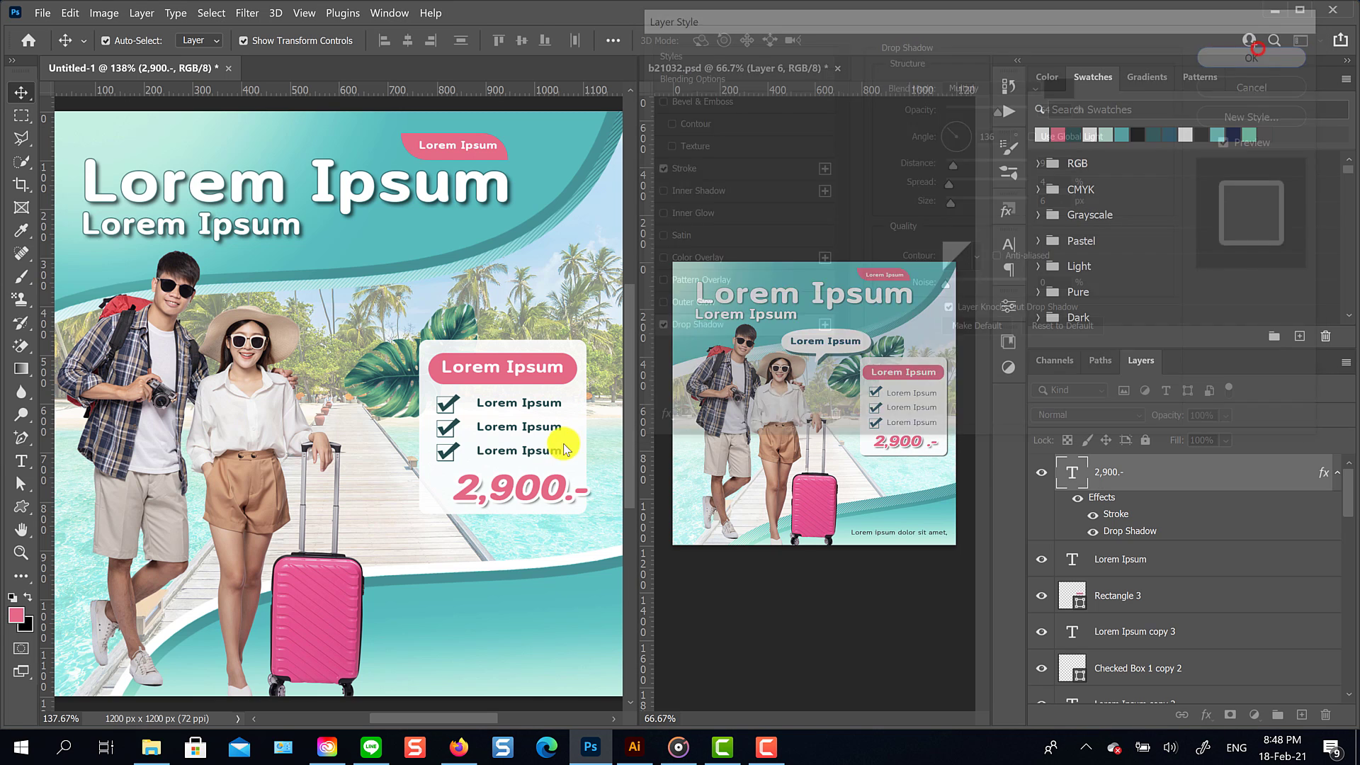
Step: Scale the 2,900.- text down to about 96% and shift it left to fit inside the white box
mouse_move(549, 487)
mouse_down()
mouse_move(537, 484)
mouse_move(568, 473)
mouse_move(553, 487)
mouse_up()
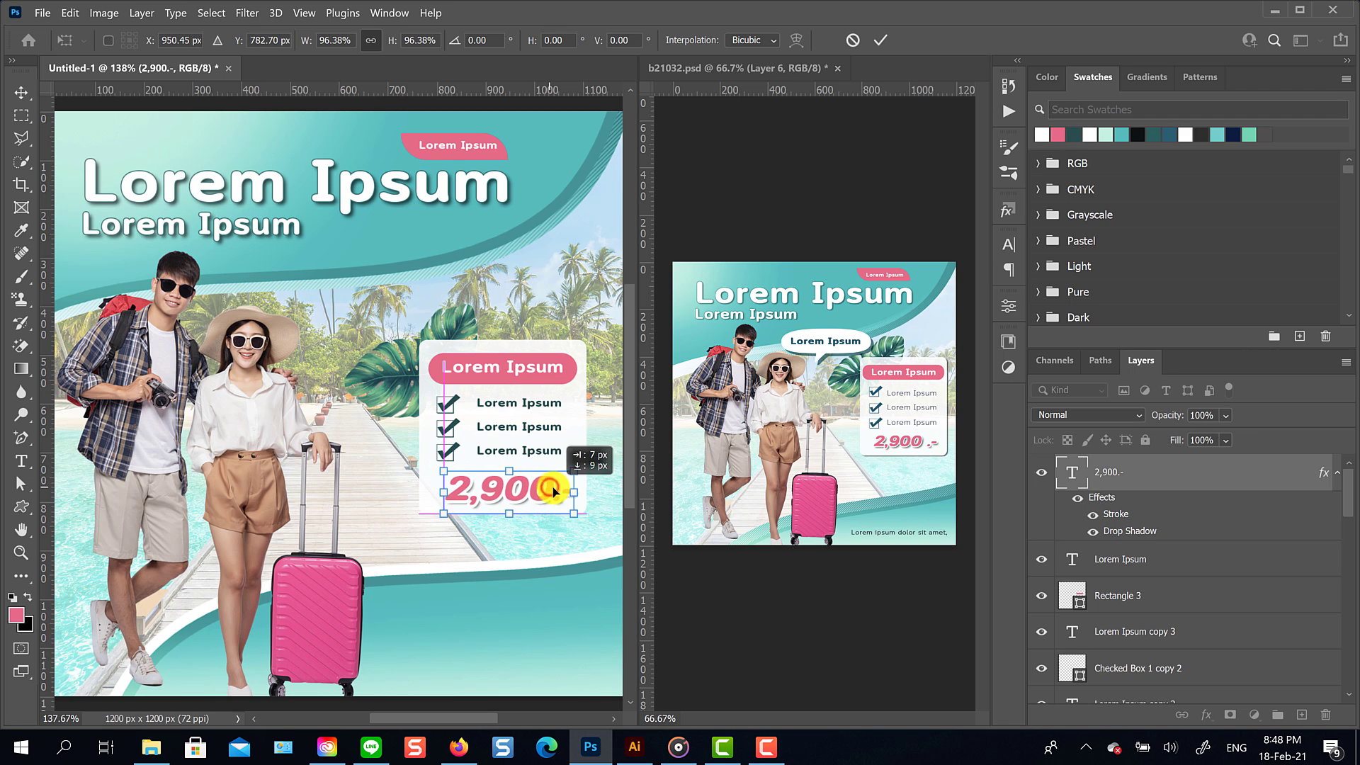
click(880, 40)
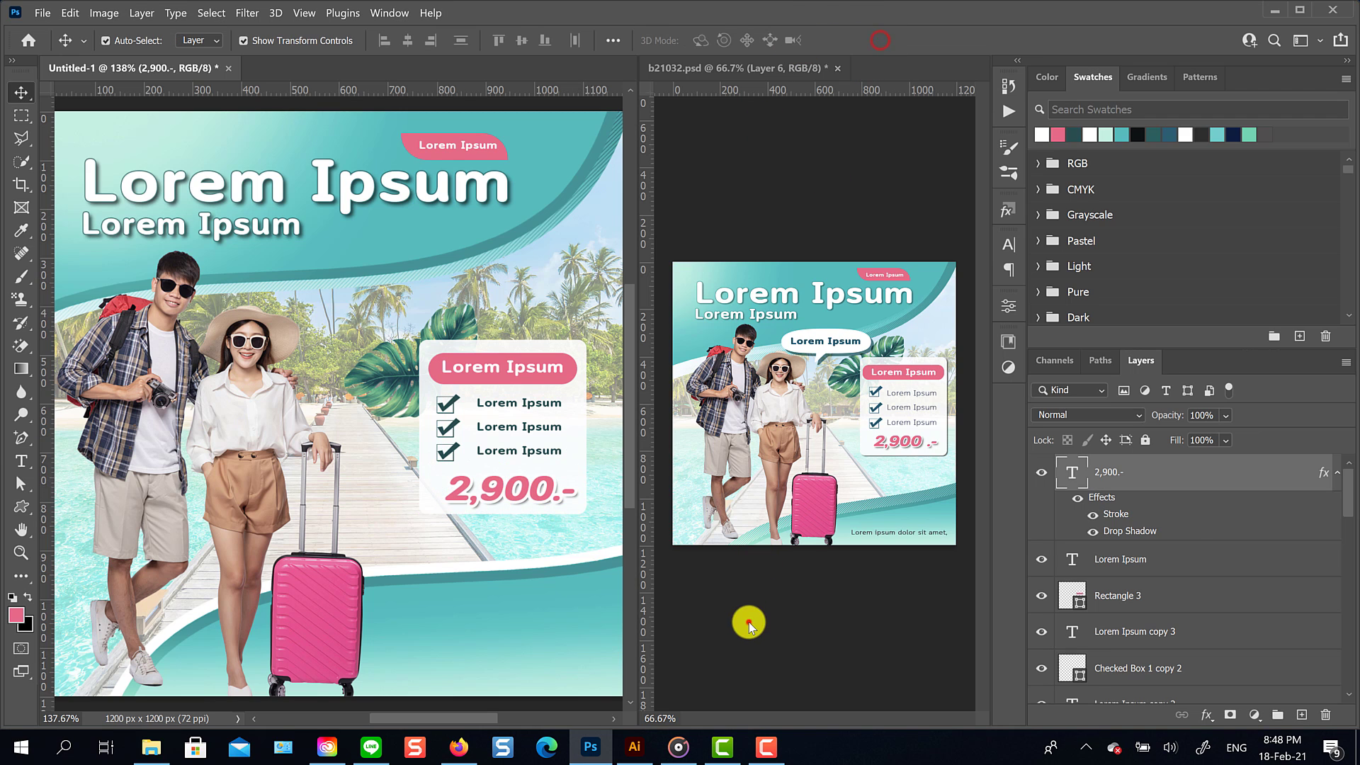
click(748, 622)
click(514, 487)
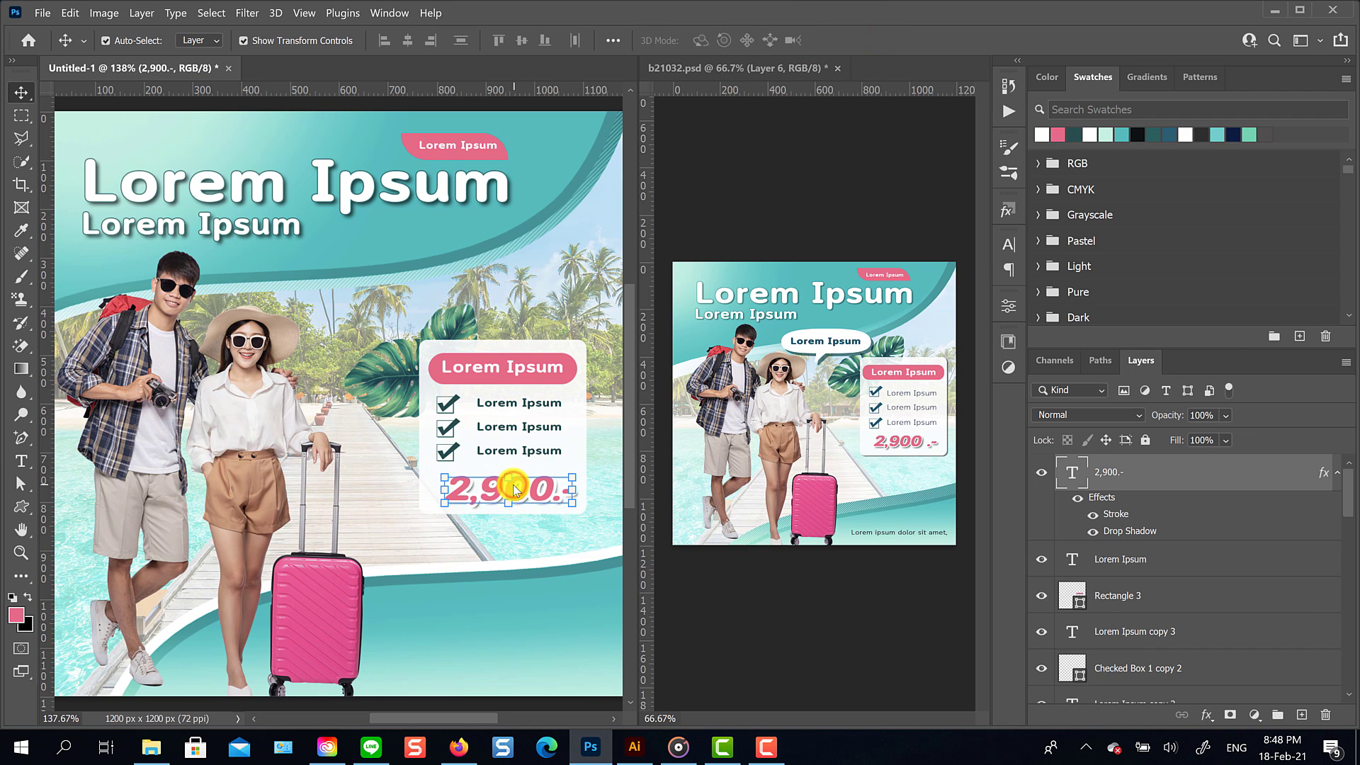
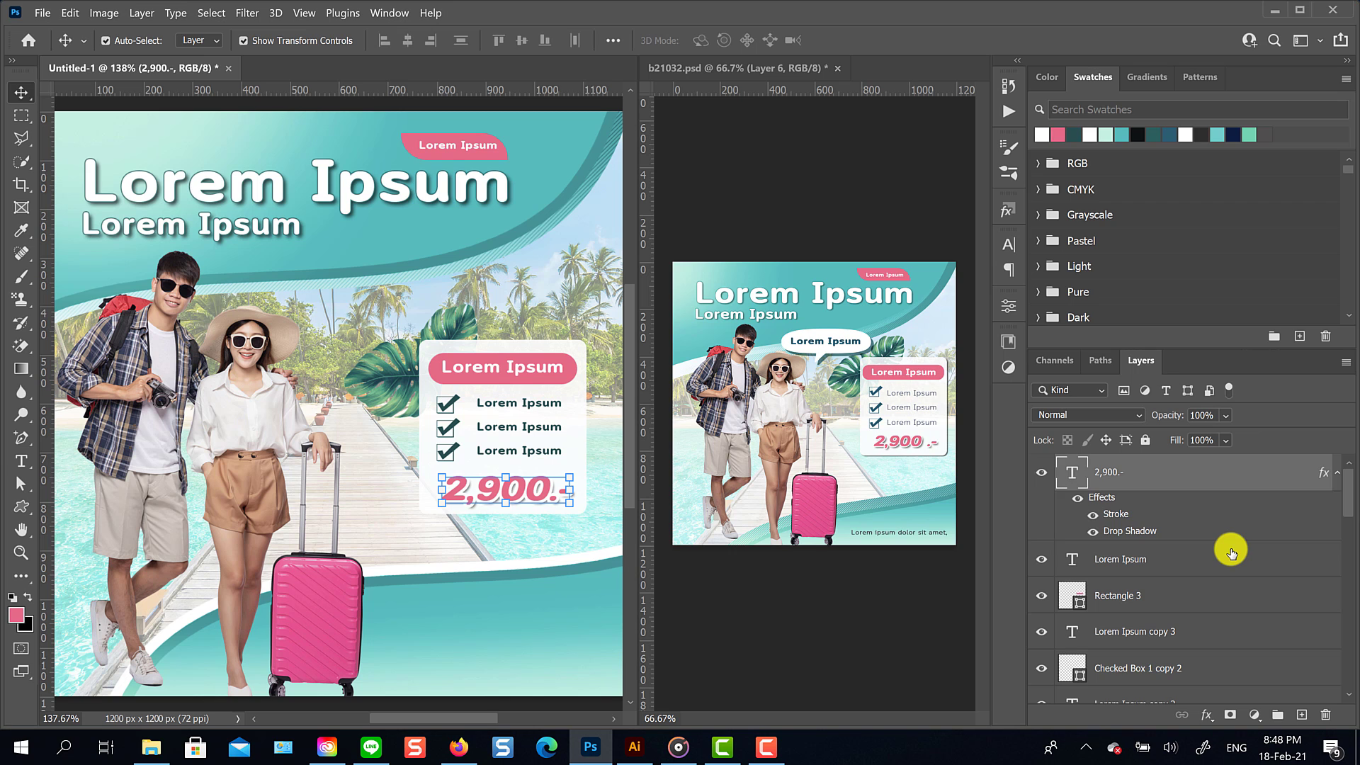
scroll(1232, 553, down, 3)
click(586, 456)
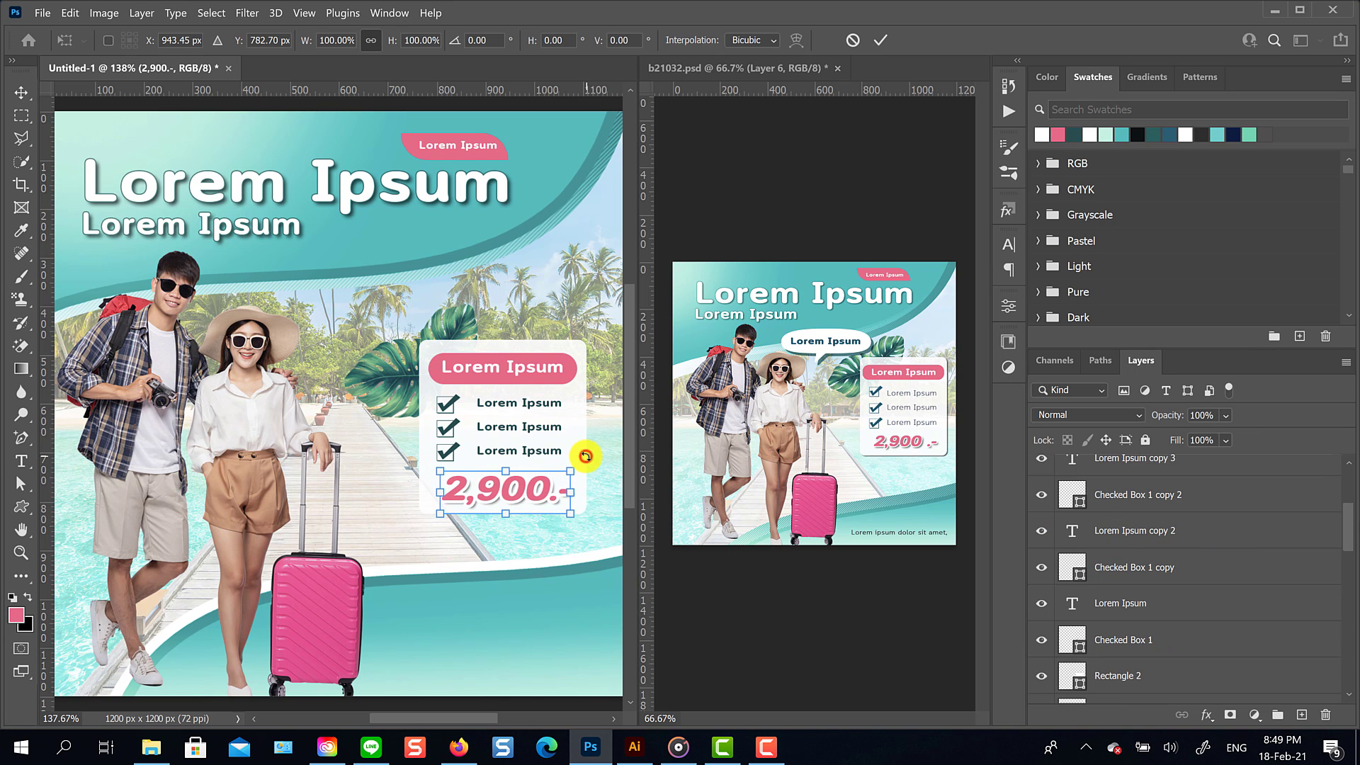
click(878, 42)
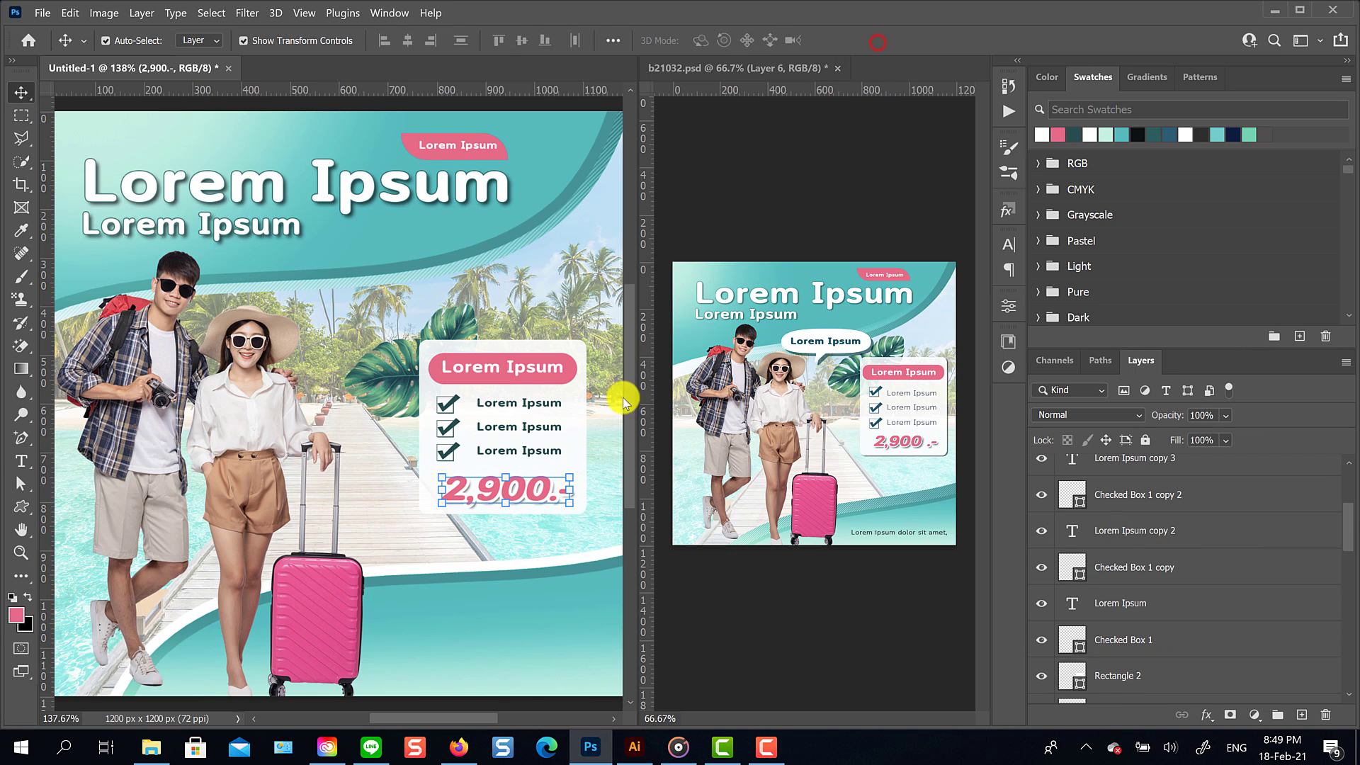
Step: Add a Multiply drop shadow at 31% opacity to the white checklist box
click(1310, 680)
click(1207, 716)
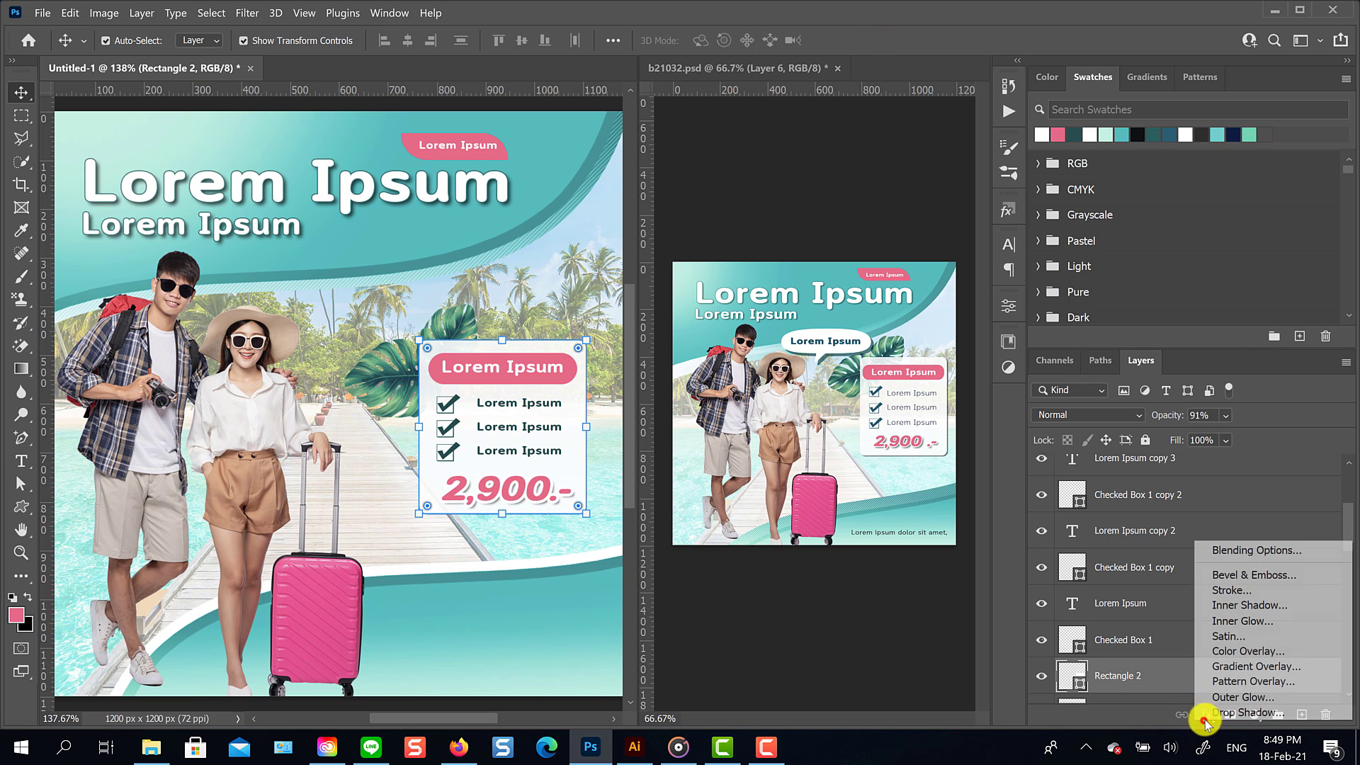
click(1342, 711)
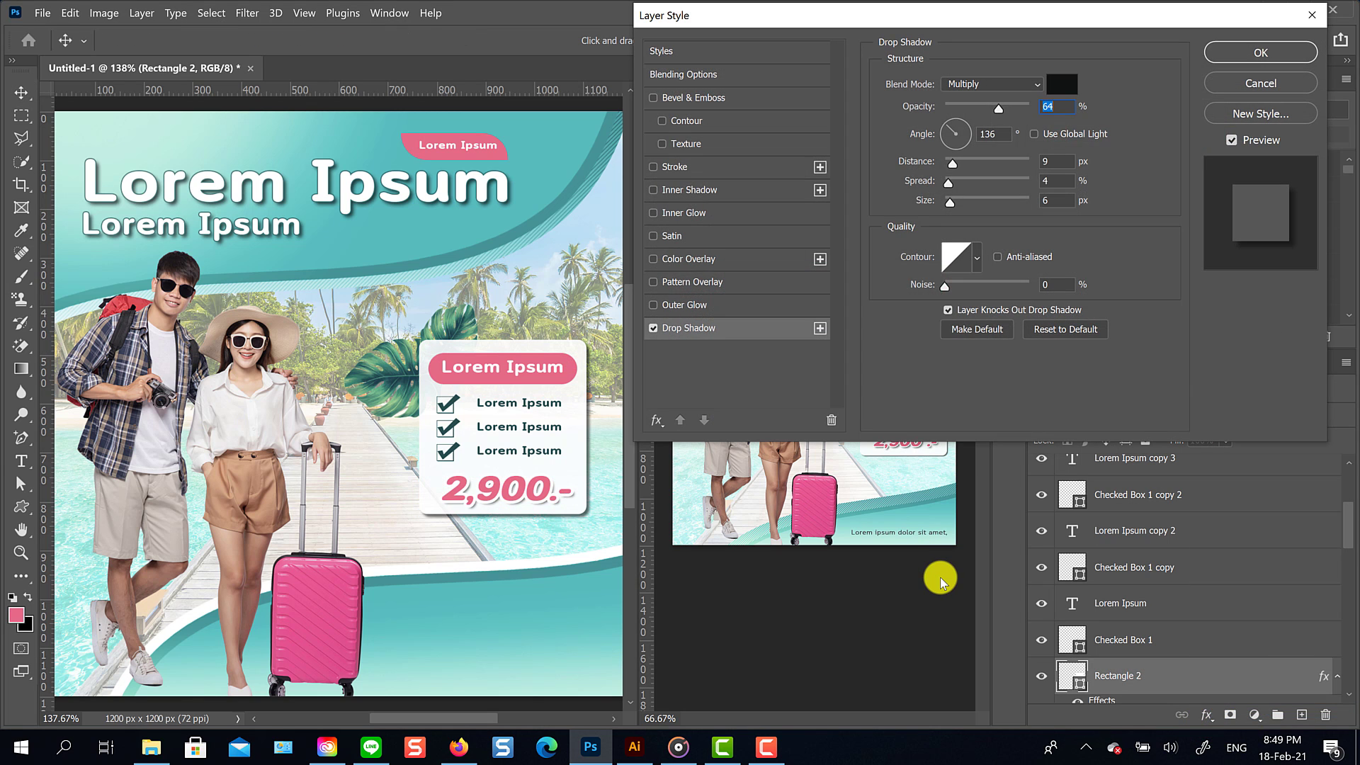
drag(992, 112, 971, 112)
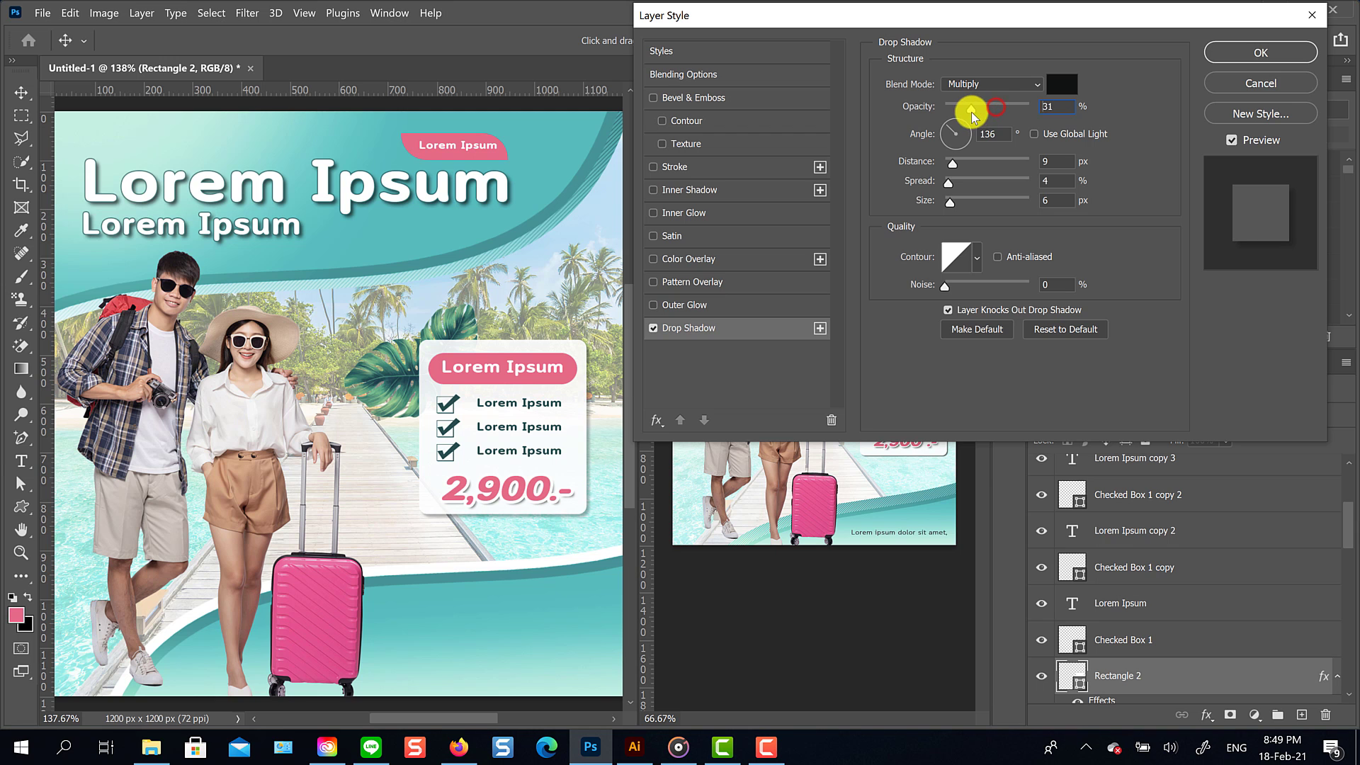
click(1244, 52)
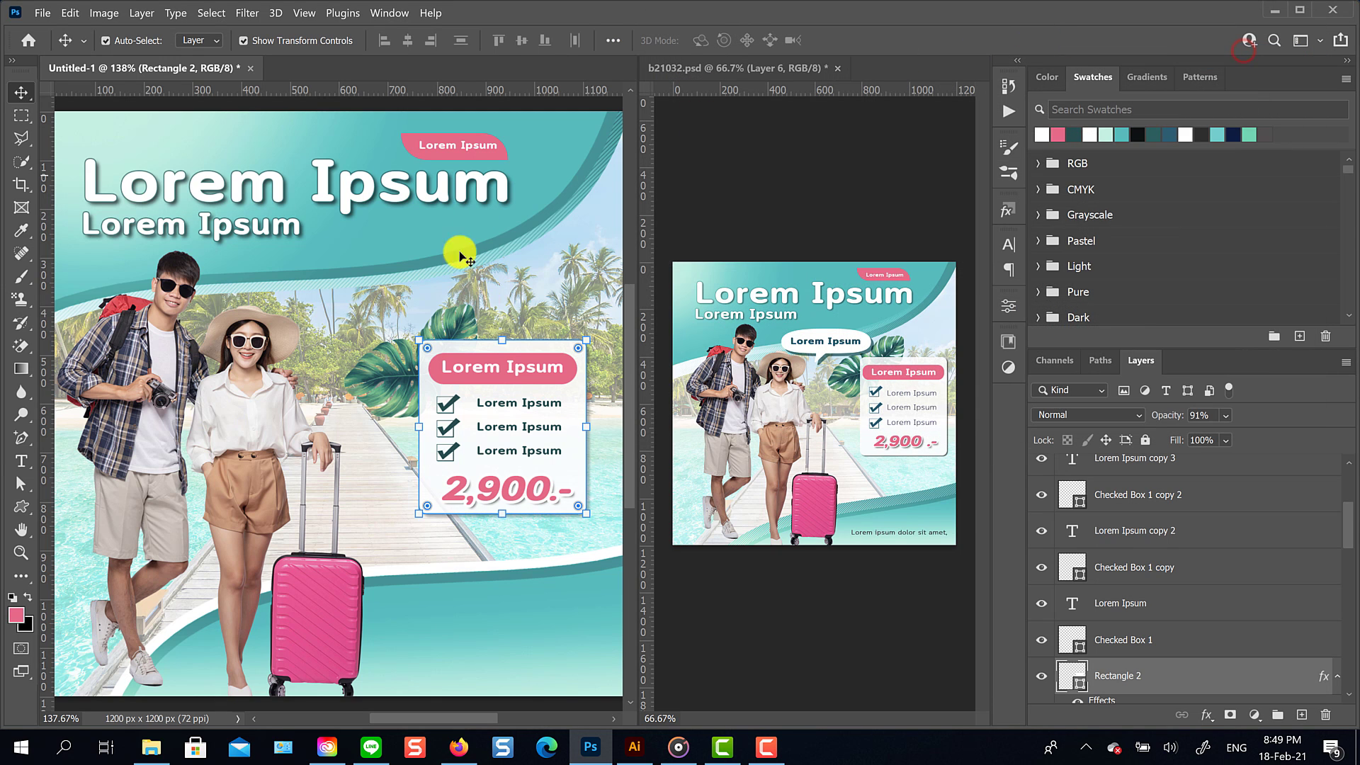
Step: Add a Lorem Ipsum text above the leaves on a new top layer, scale it to about 297% and colour it dark navy
scroll(1259, 559, up, 3)
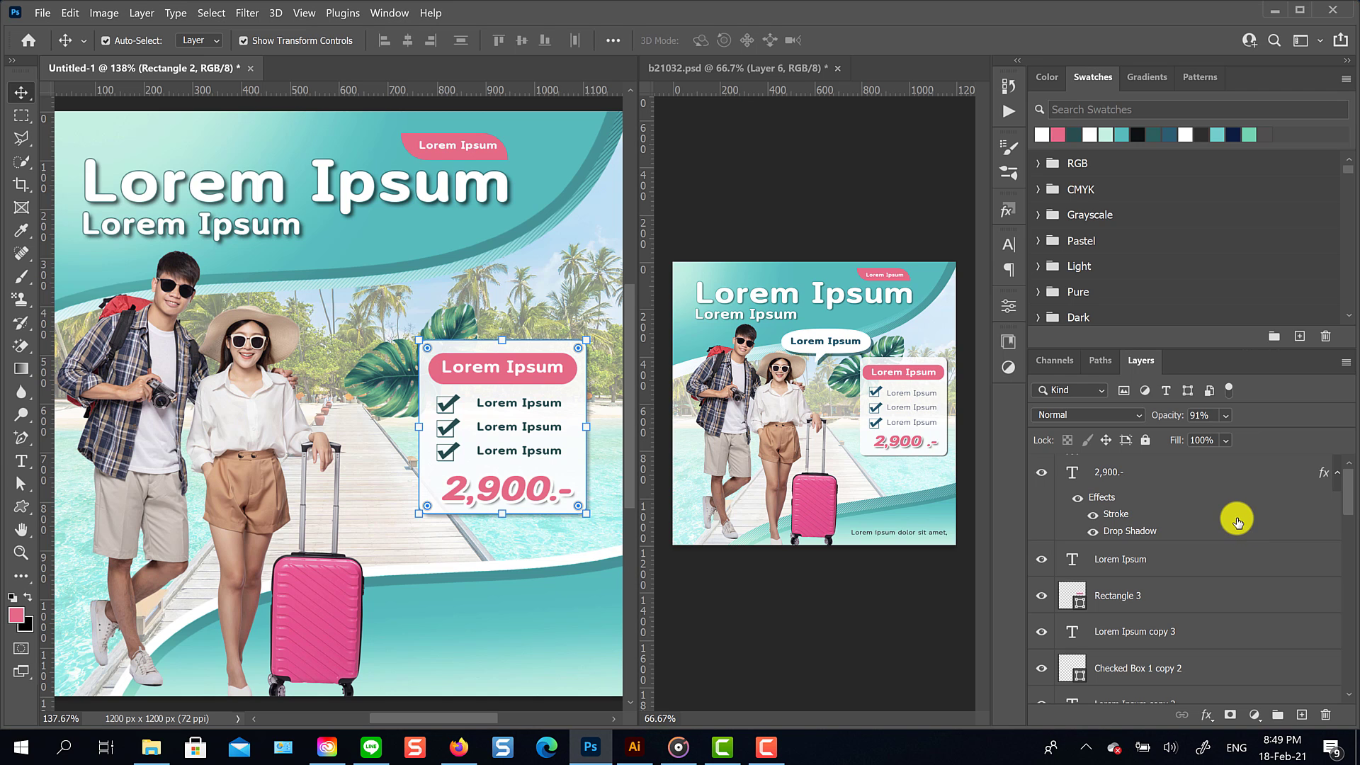
click(1225, 496)
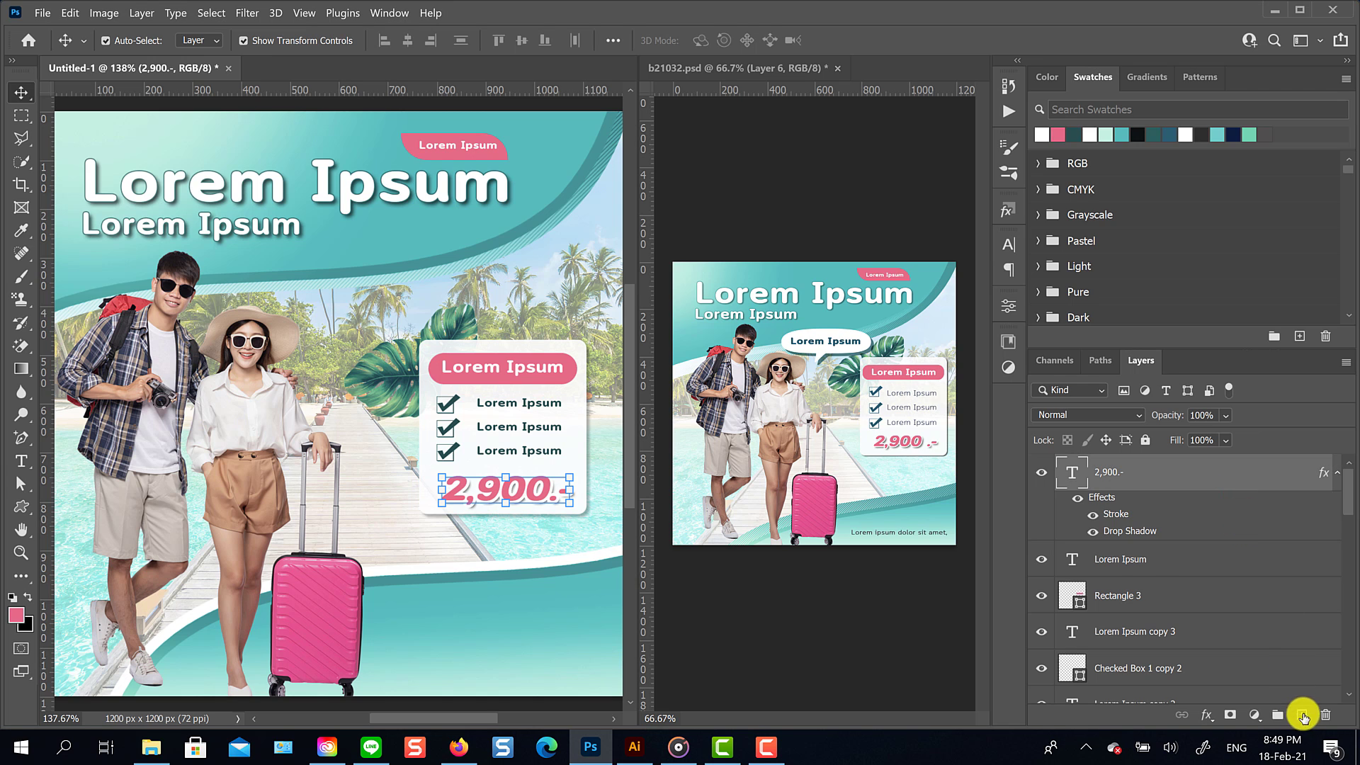
click(1303, 717)
click(21, 461)
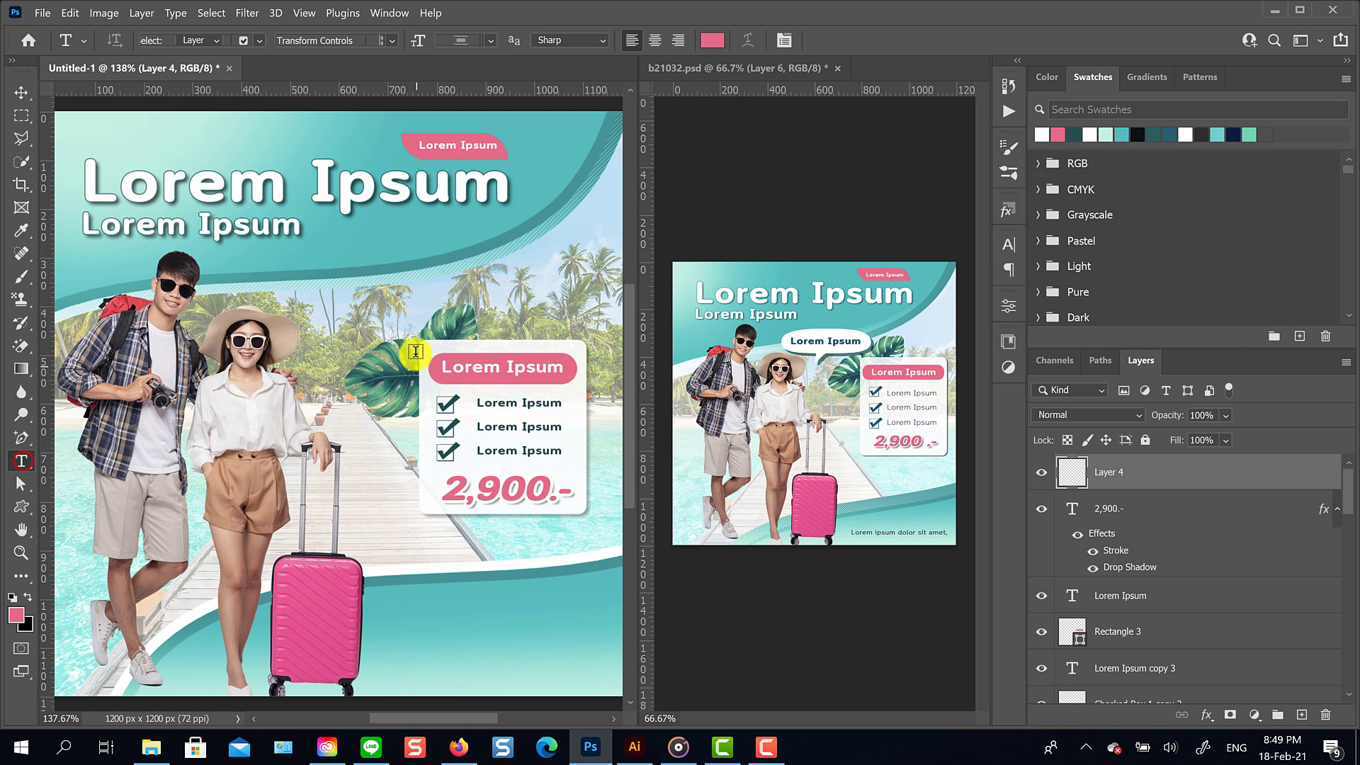
click(313, 315)
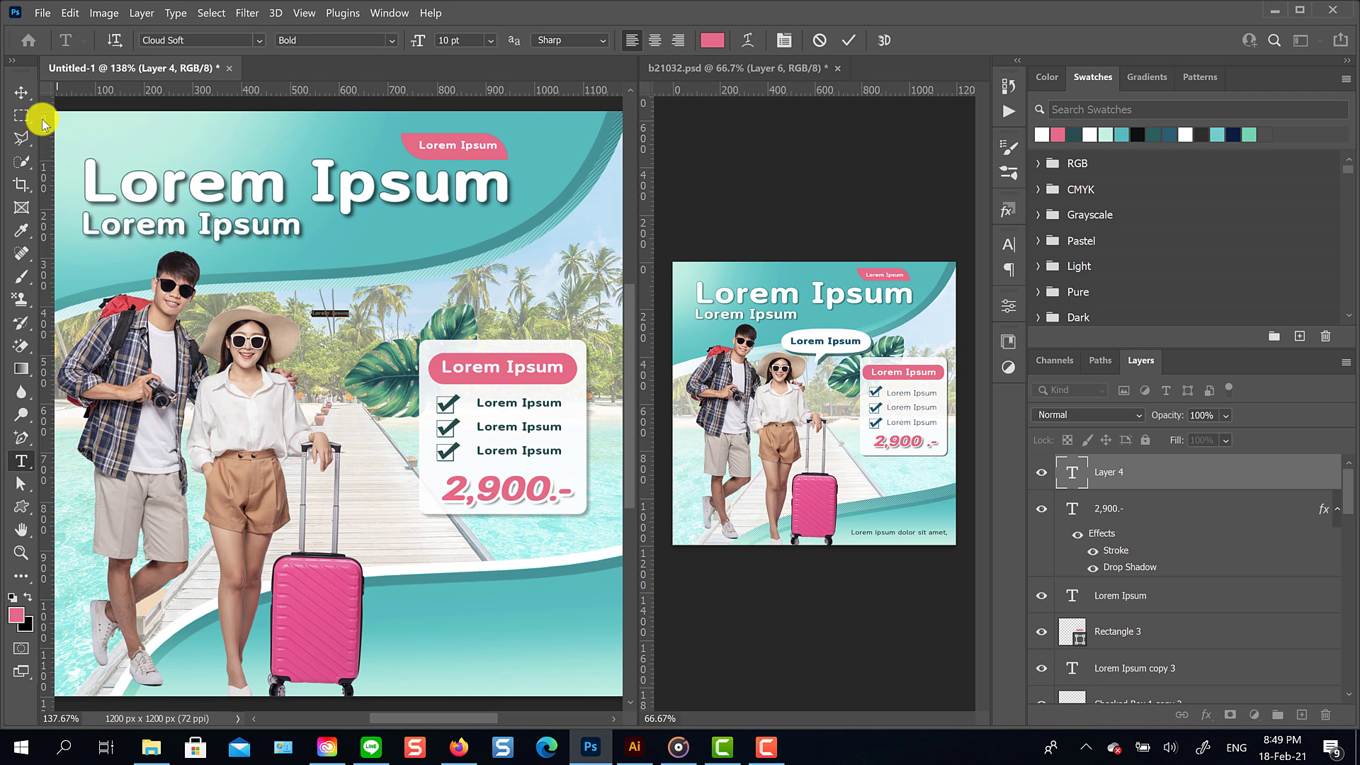
click(21, 92)
drag(352, 306, 425, 303)
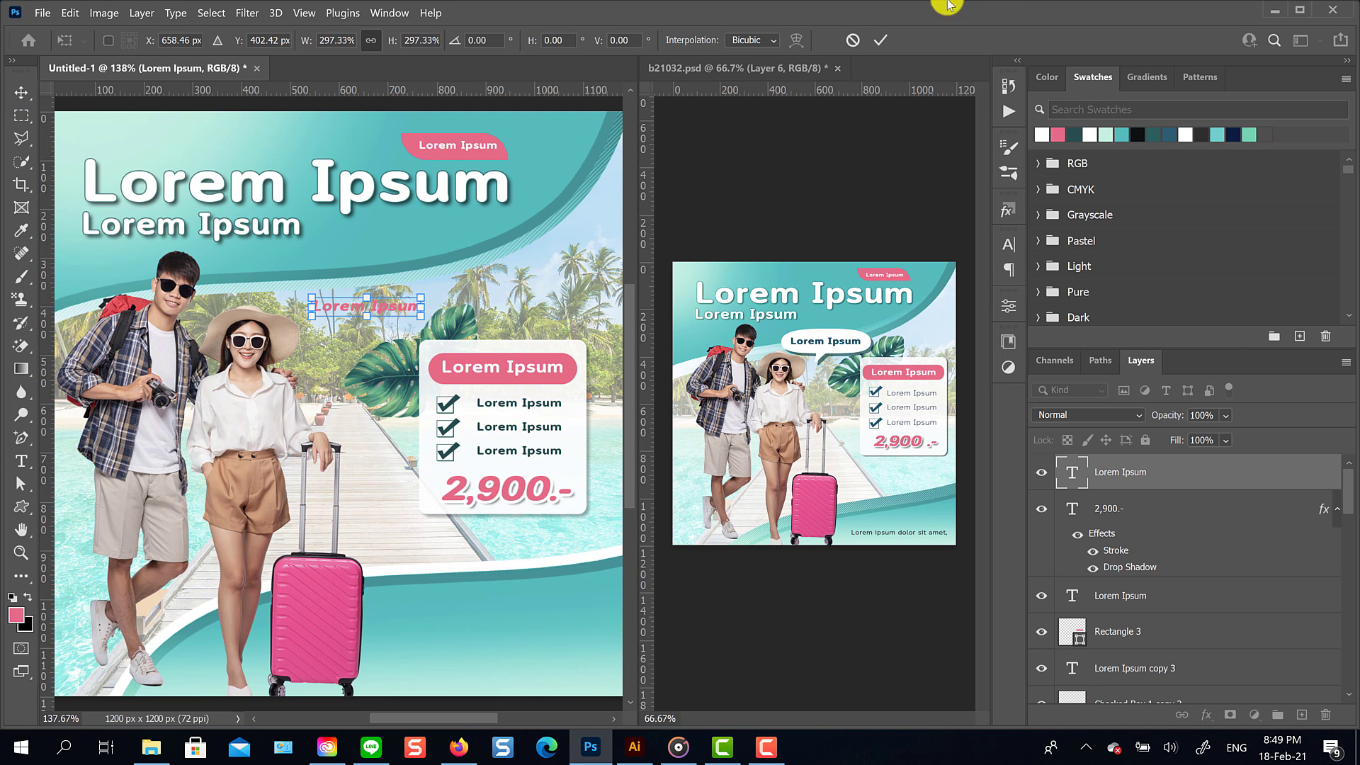
click(882, 40)
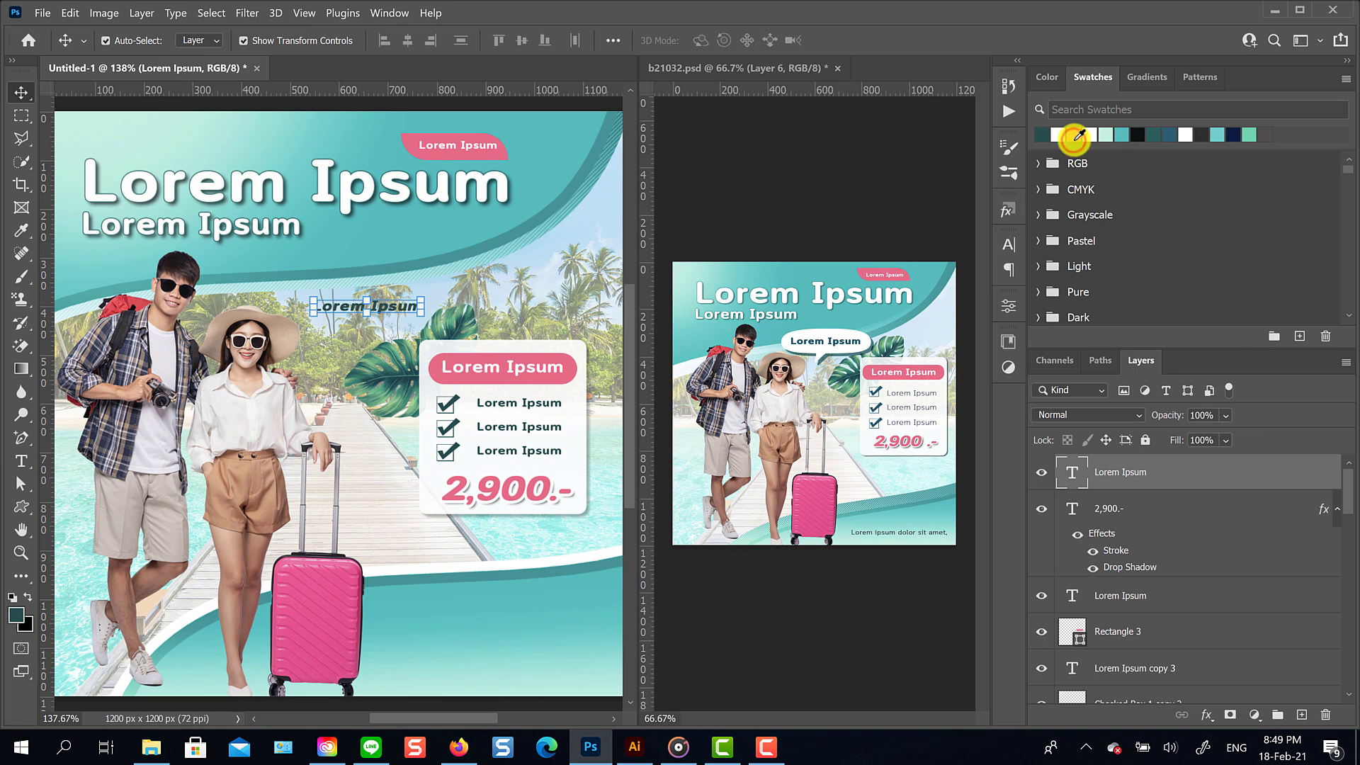
click(1240, 128)
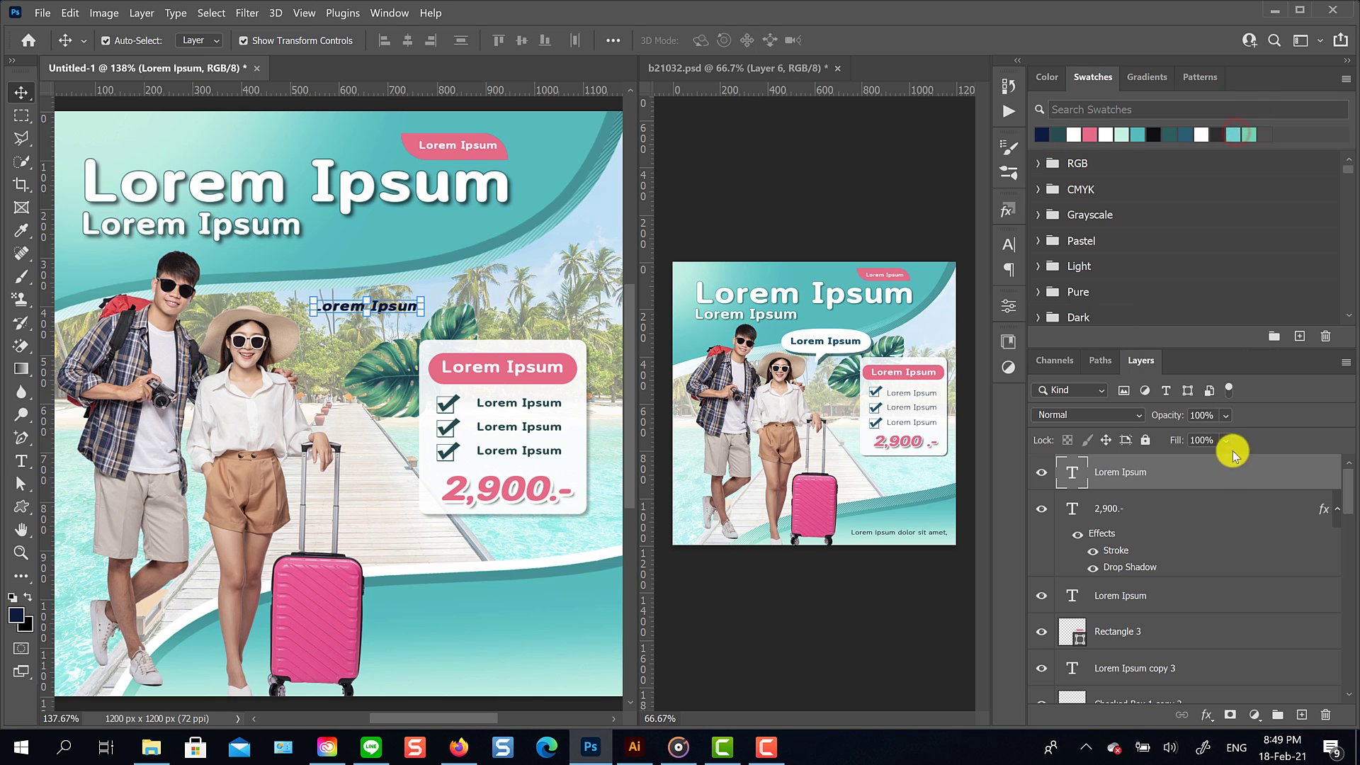
Step: Draw an ellipse of about 332 x 85 px behind the new Lorem Ipsum text, on a layer just above the price text
click(1219, 524)
click(1302, 714)
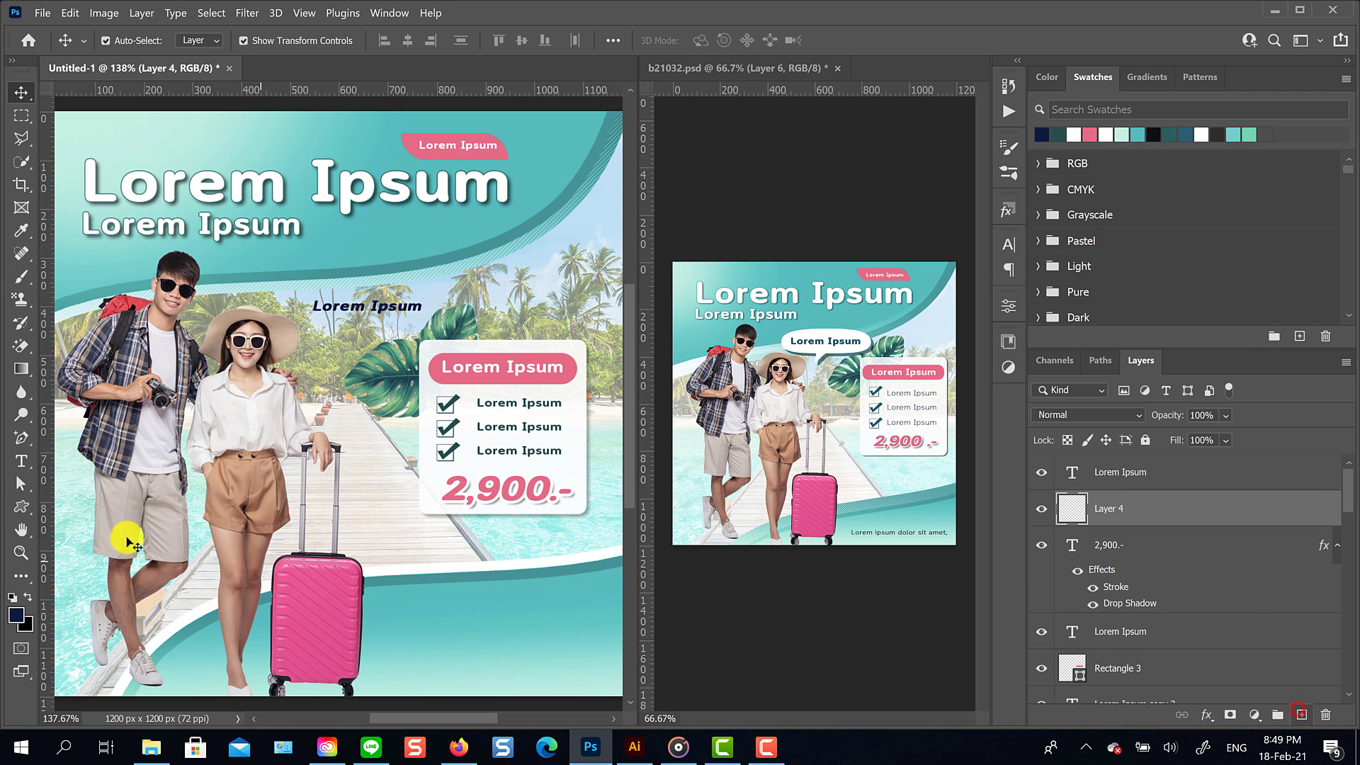
click(21, 506)
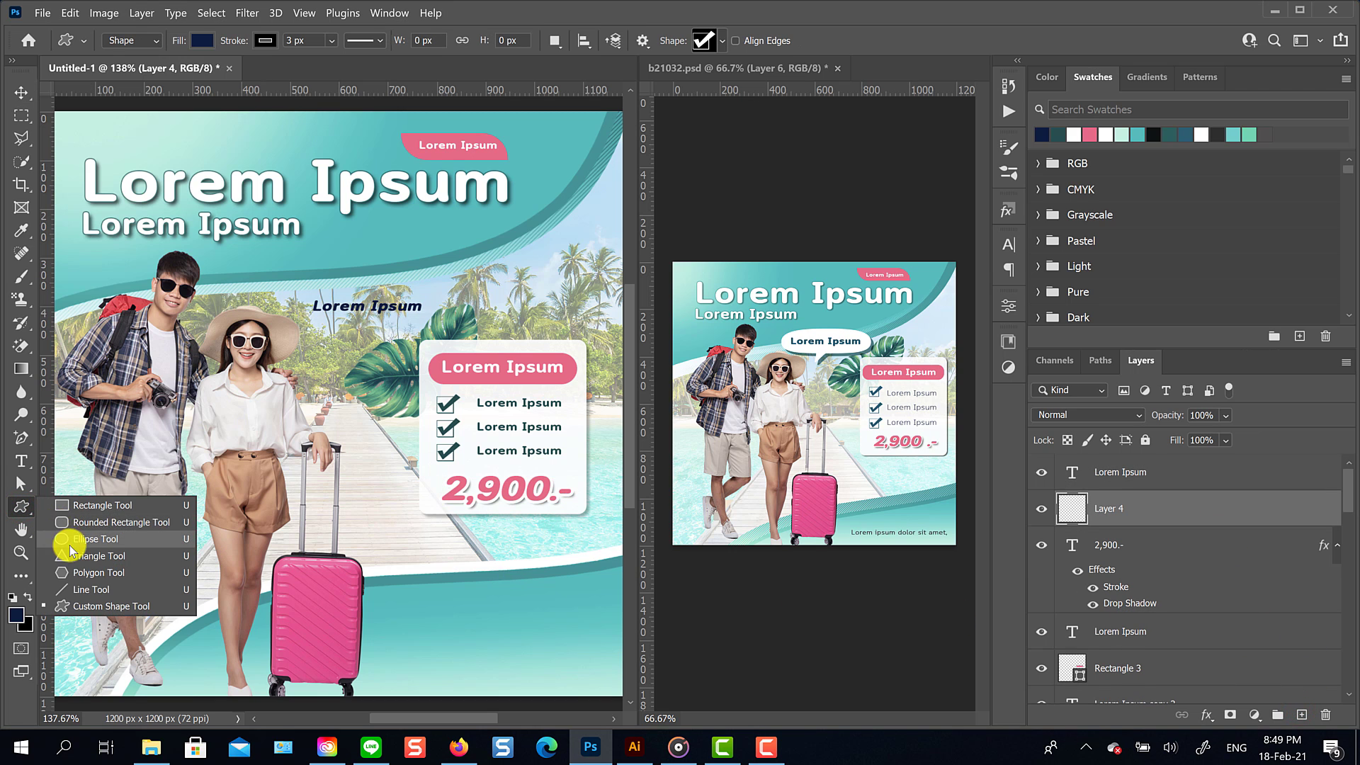
click(66, 540)
mouse_move(285, 282)
mouse_down()
mouse_move(448, 305)
mouse_move(448, 324)
mouse_up()
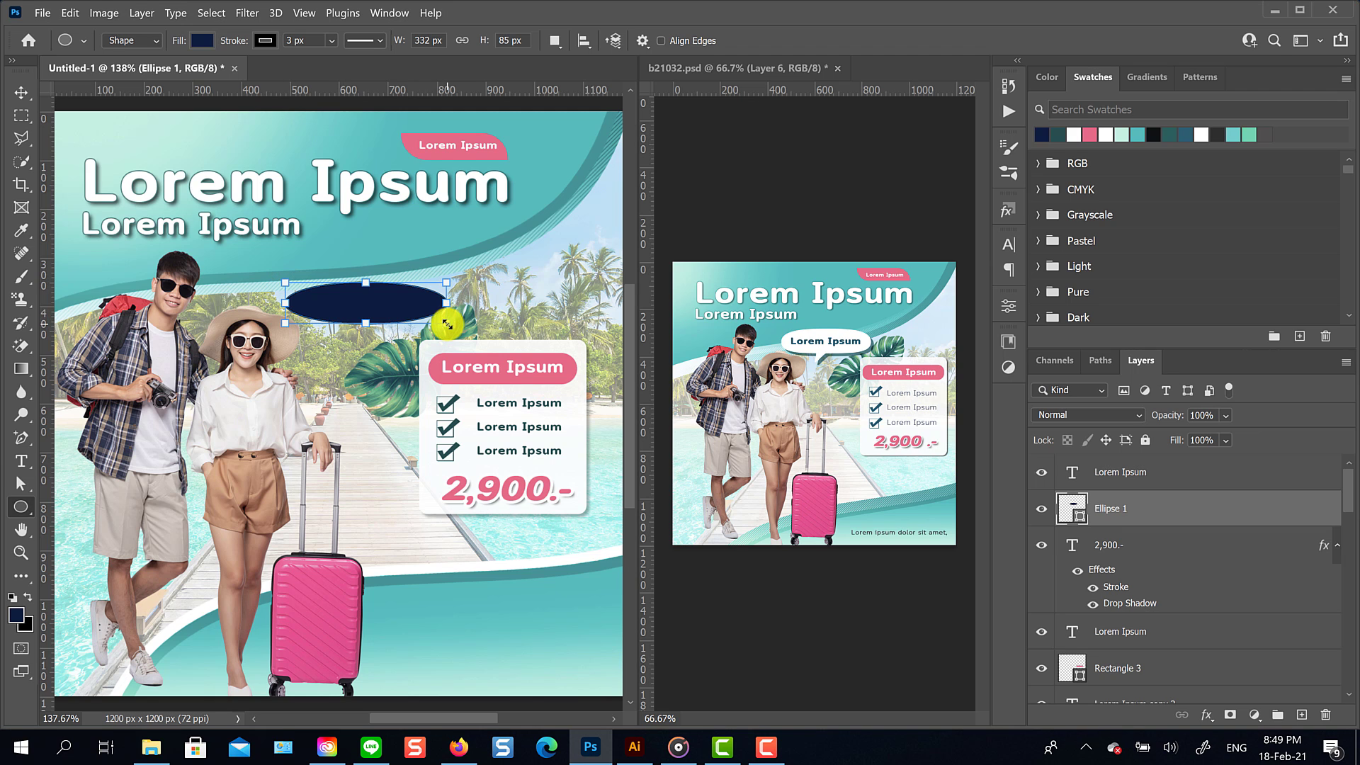
Step: Fill the ellipse with white and remove its stroke
click(202, 40)
click(124, 132)
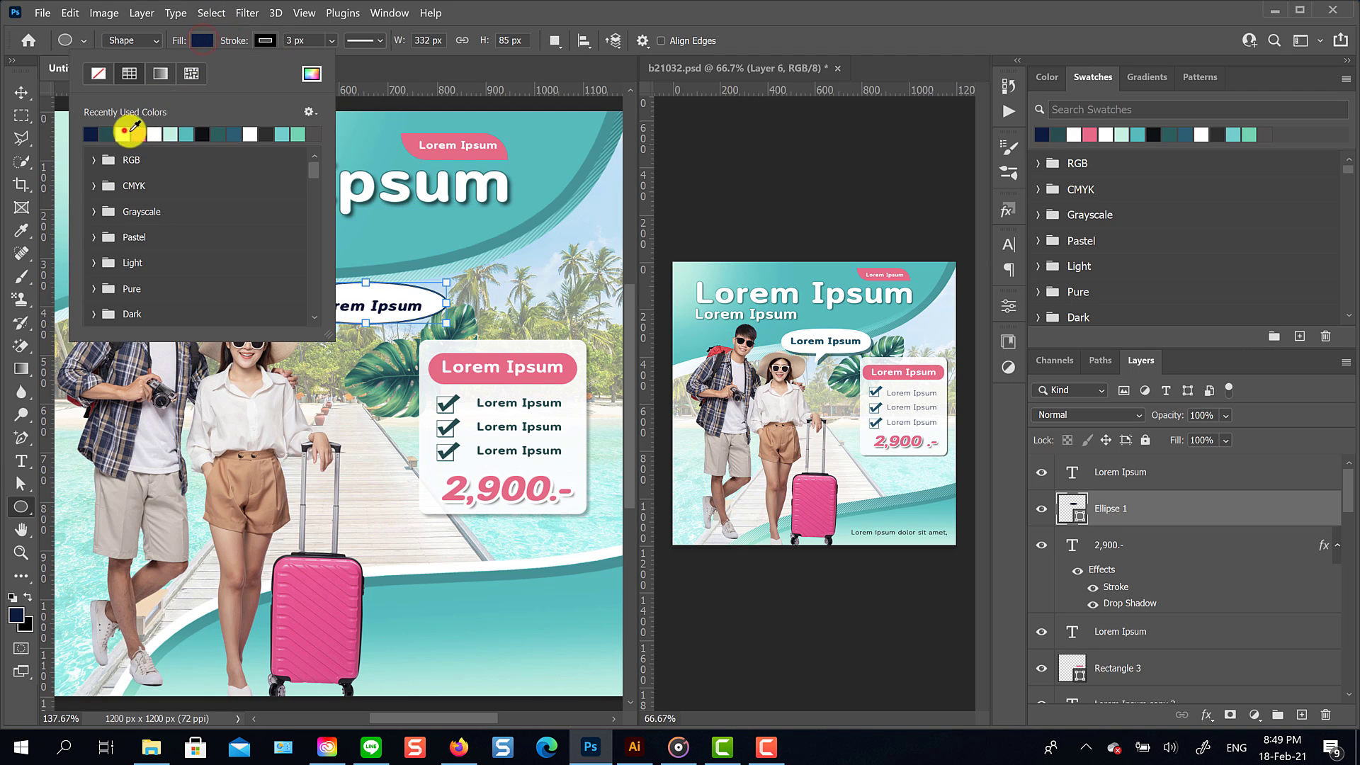
click(266, 40)
click(266, 41)
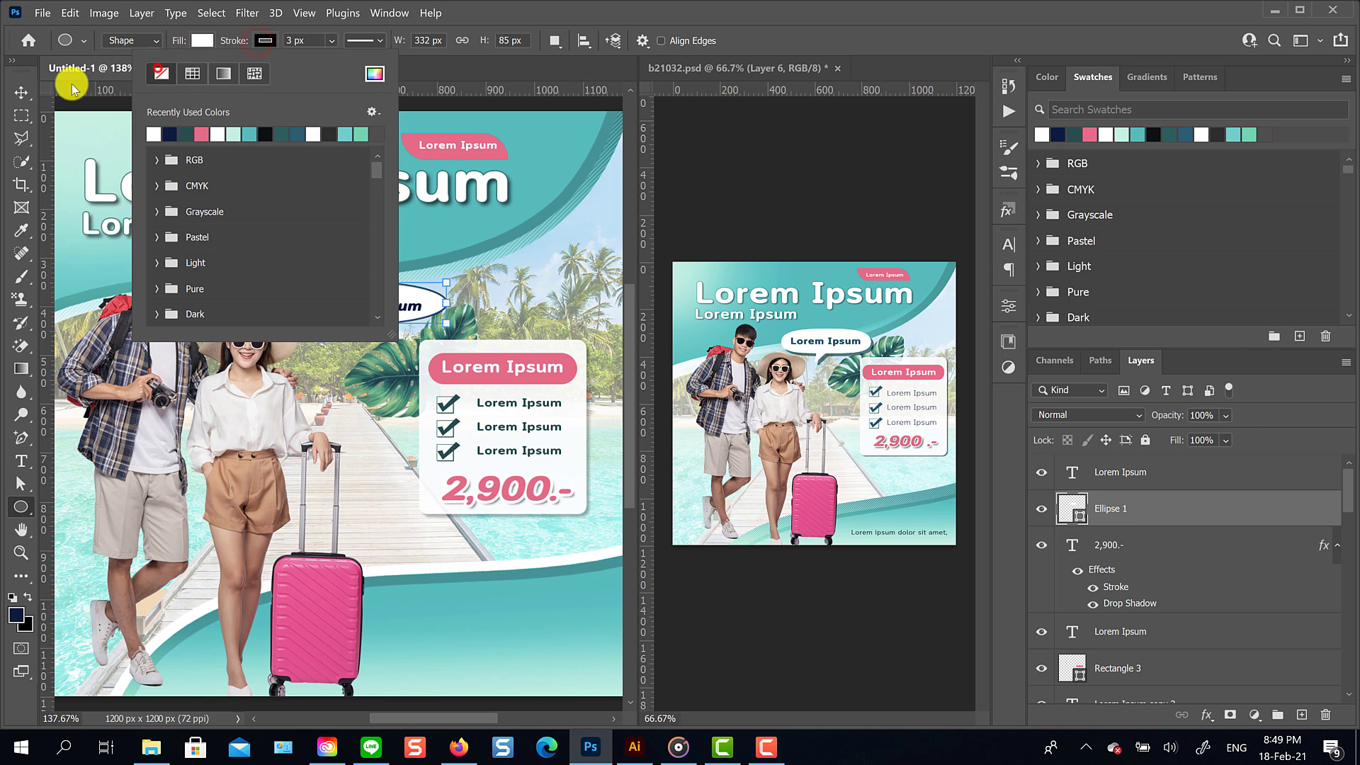
click(22, 93)
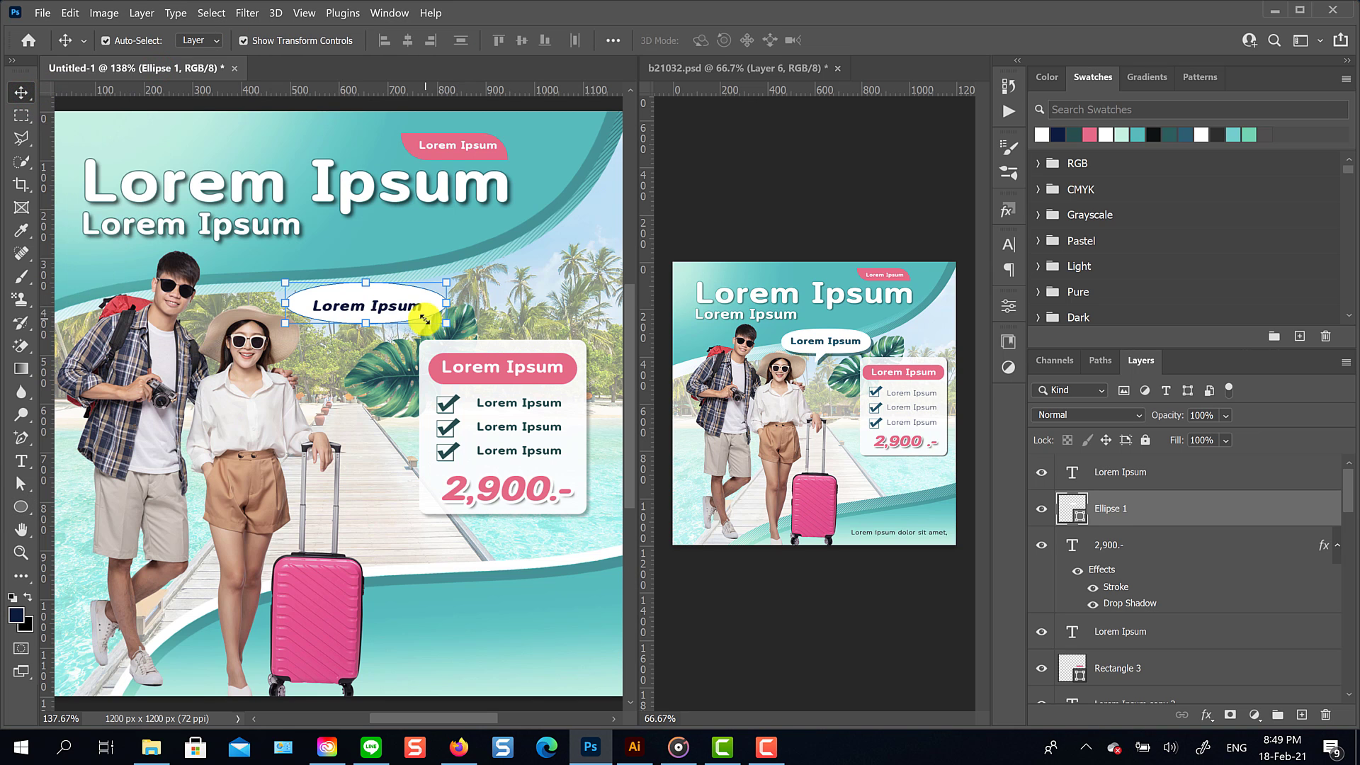
Step: Round out the ellipse's ends with its anchor handles and flatten it to about 320 x 73 px
key(a)
alt+click(287, 306)
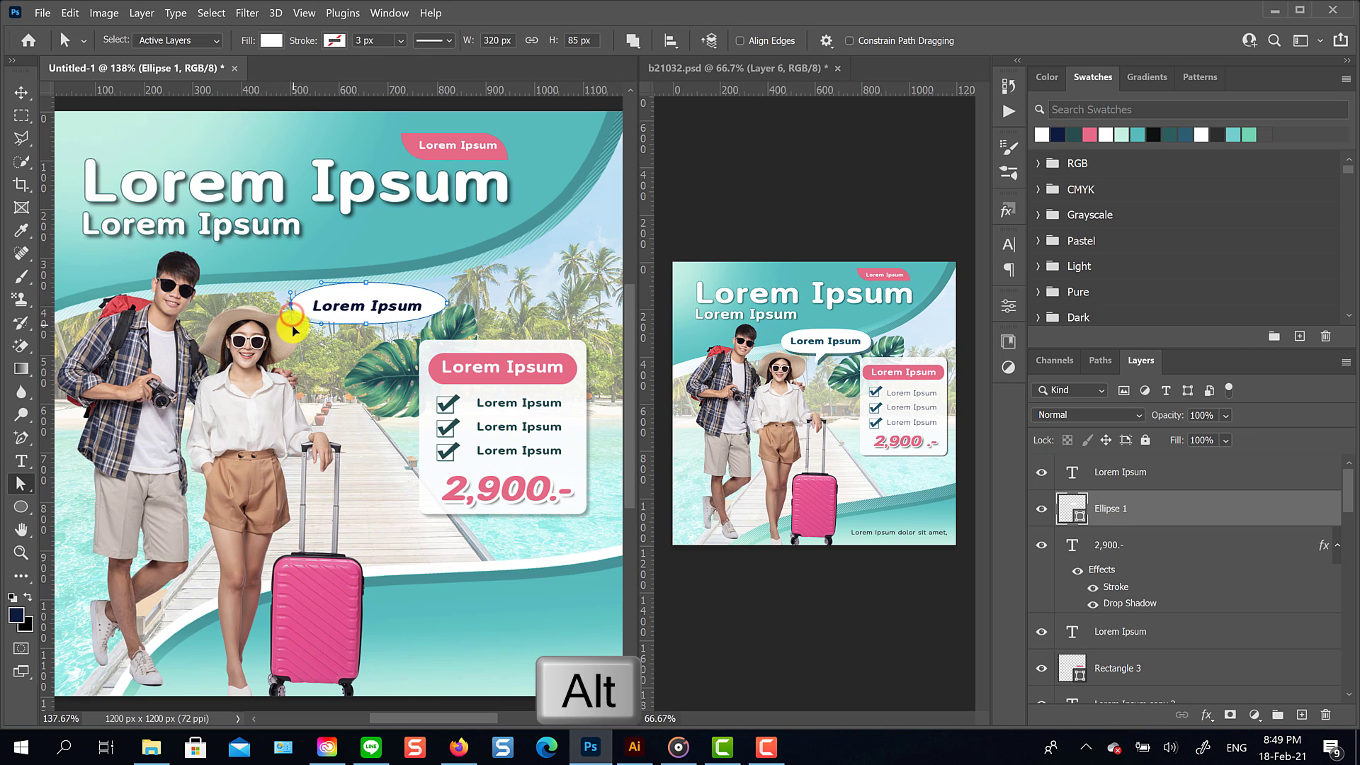
drag(292, 330, 292, 327)
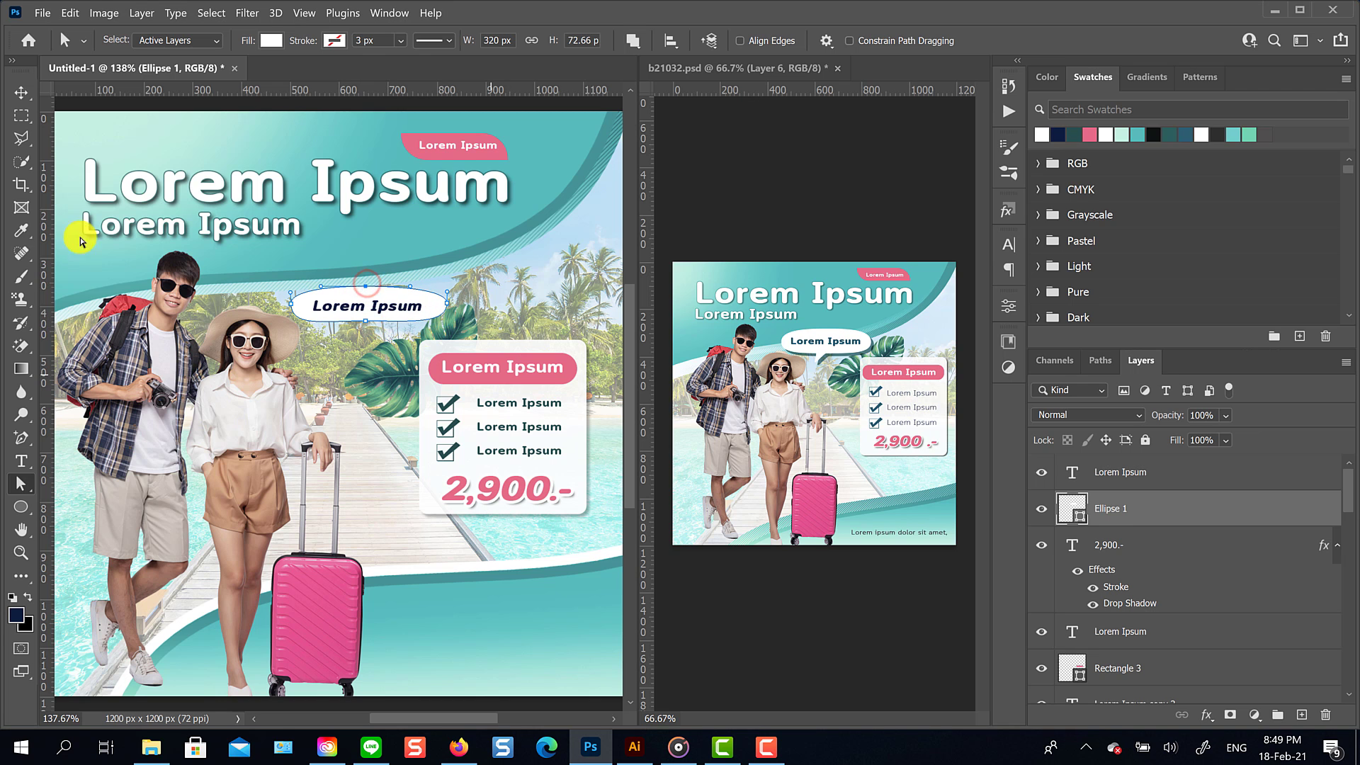
click(22, 92)
Step: Move the Lorem Ipsum text slightly up inside the white ellipse and recolour it dark blue
drag(394, 311, 393, 304)
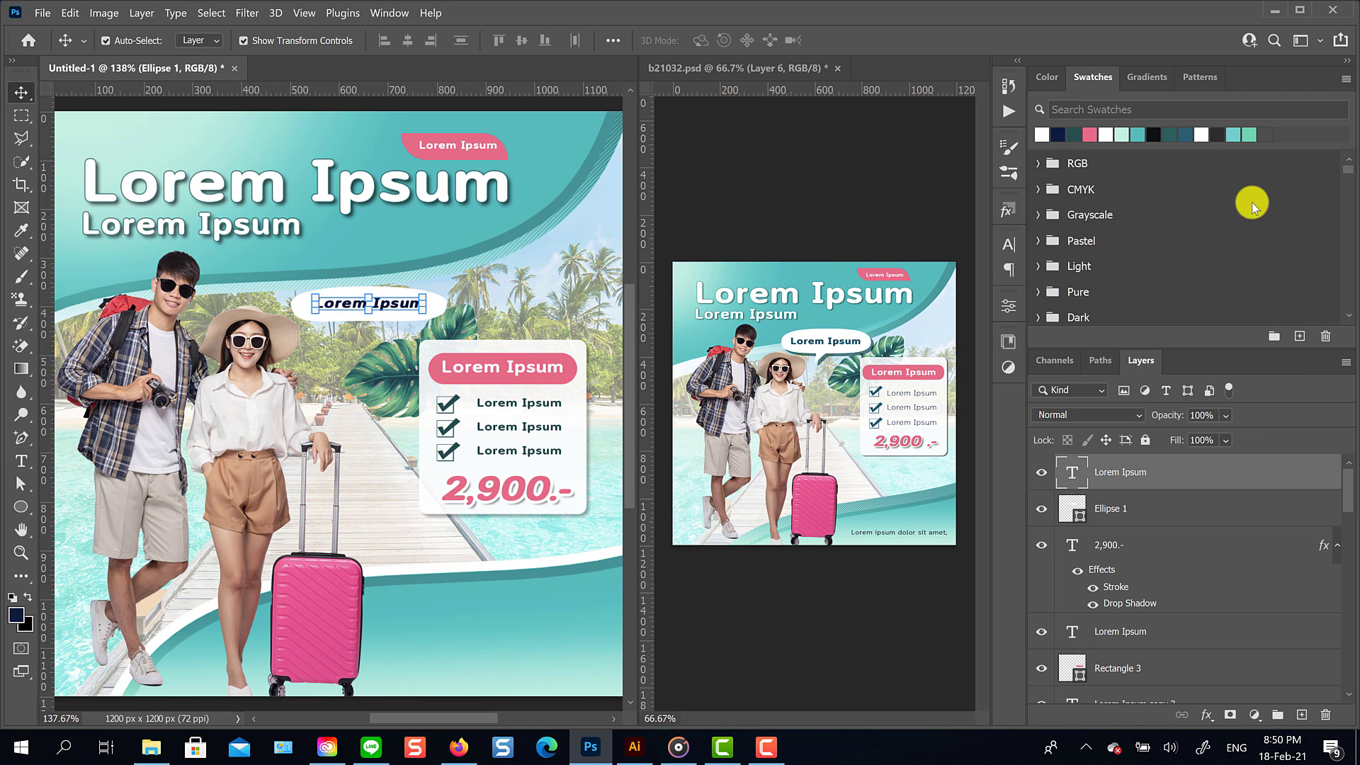
click(1188, 134)
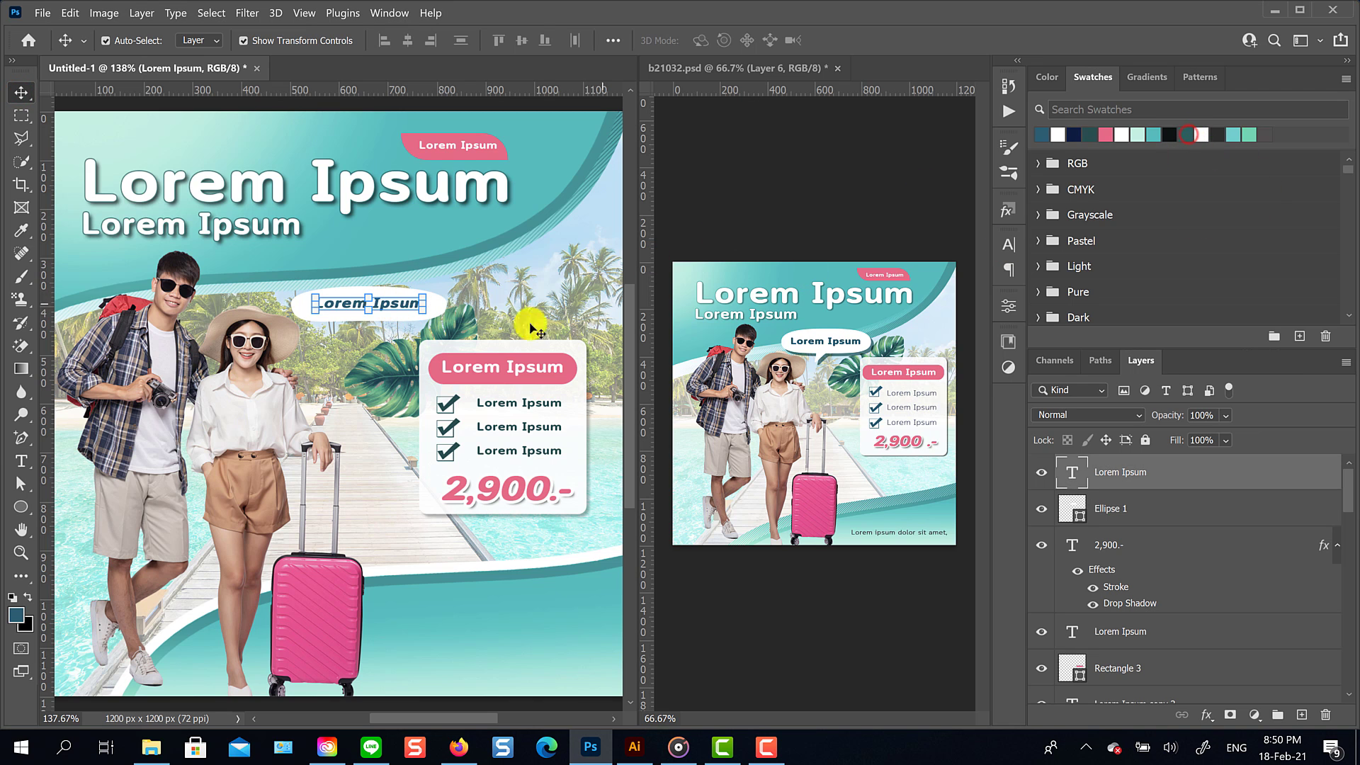
click(442, 306)
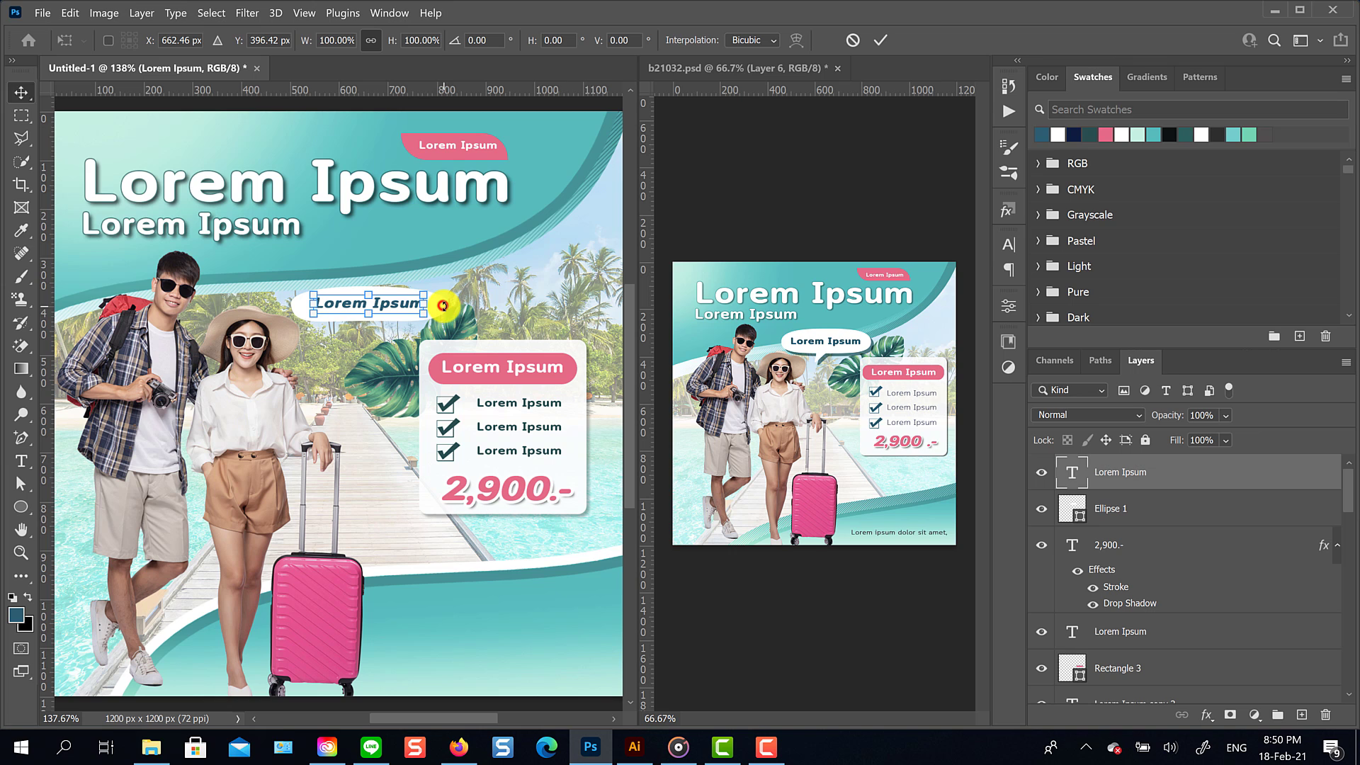
click(881, 40)
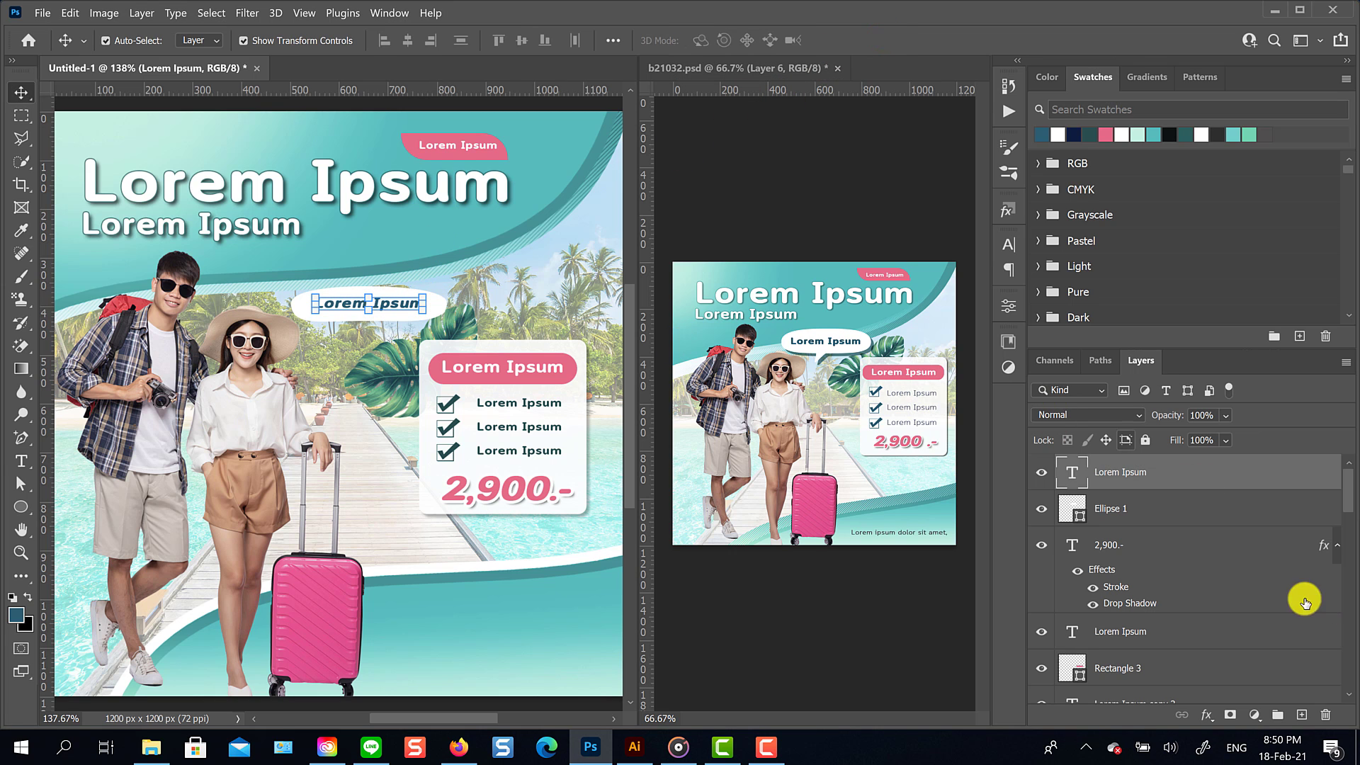
Step: Add anchor points along the ellipse's lower edge and pull one down toward the woman to form a speech-bubble tail
click(1251, 510)
drag(33, 435, 59, 487)
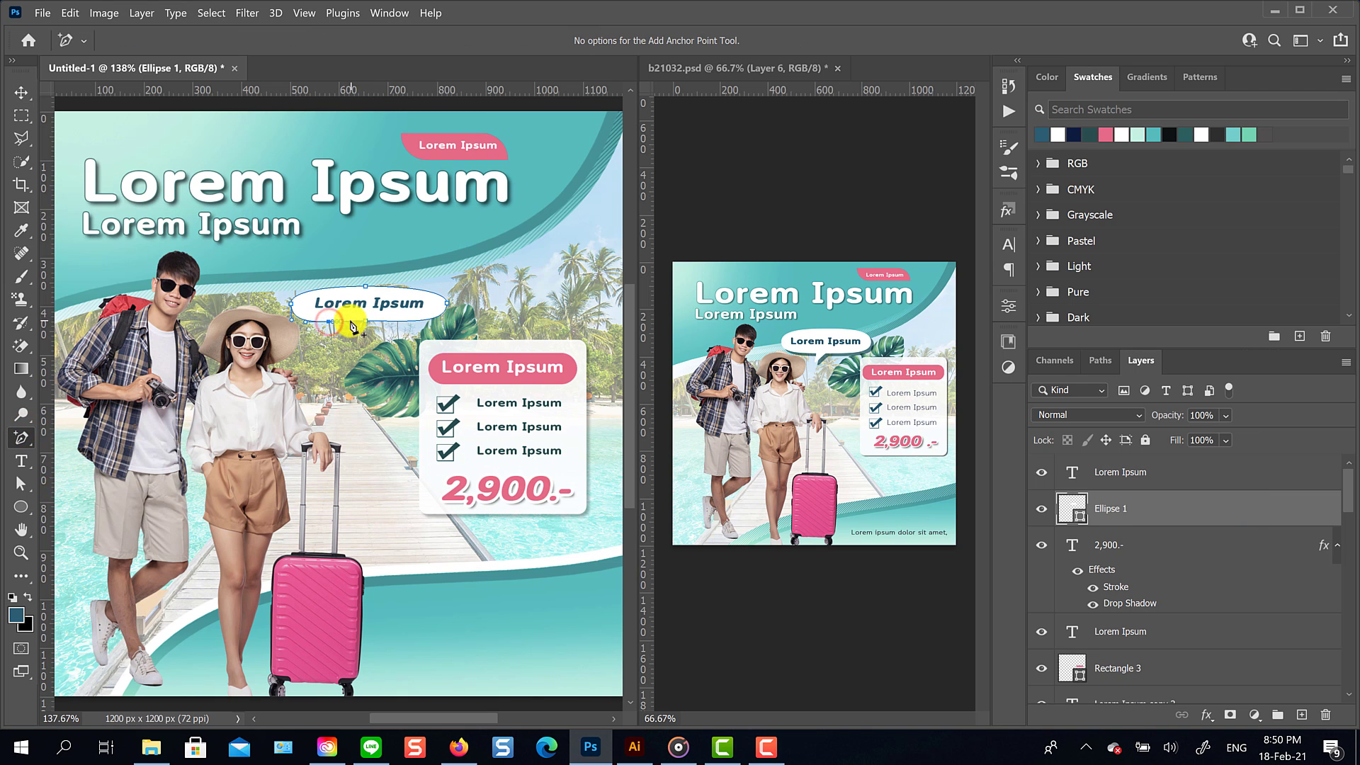
click(355, 326)
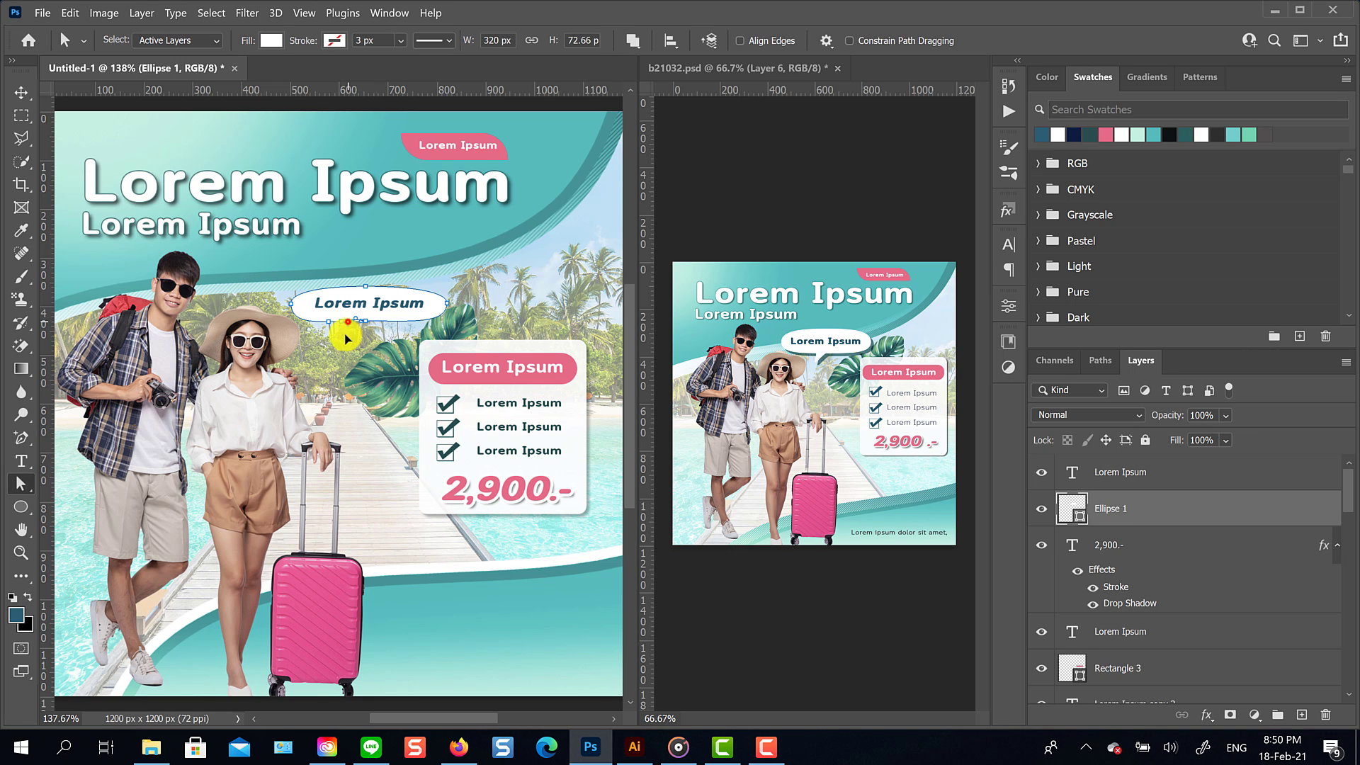
drag(346, 334, 309, 347)
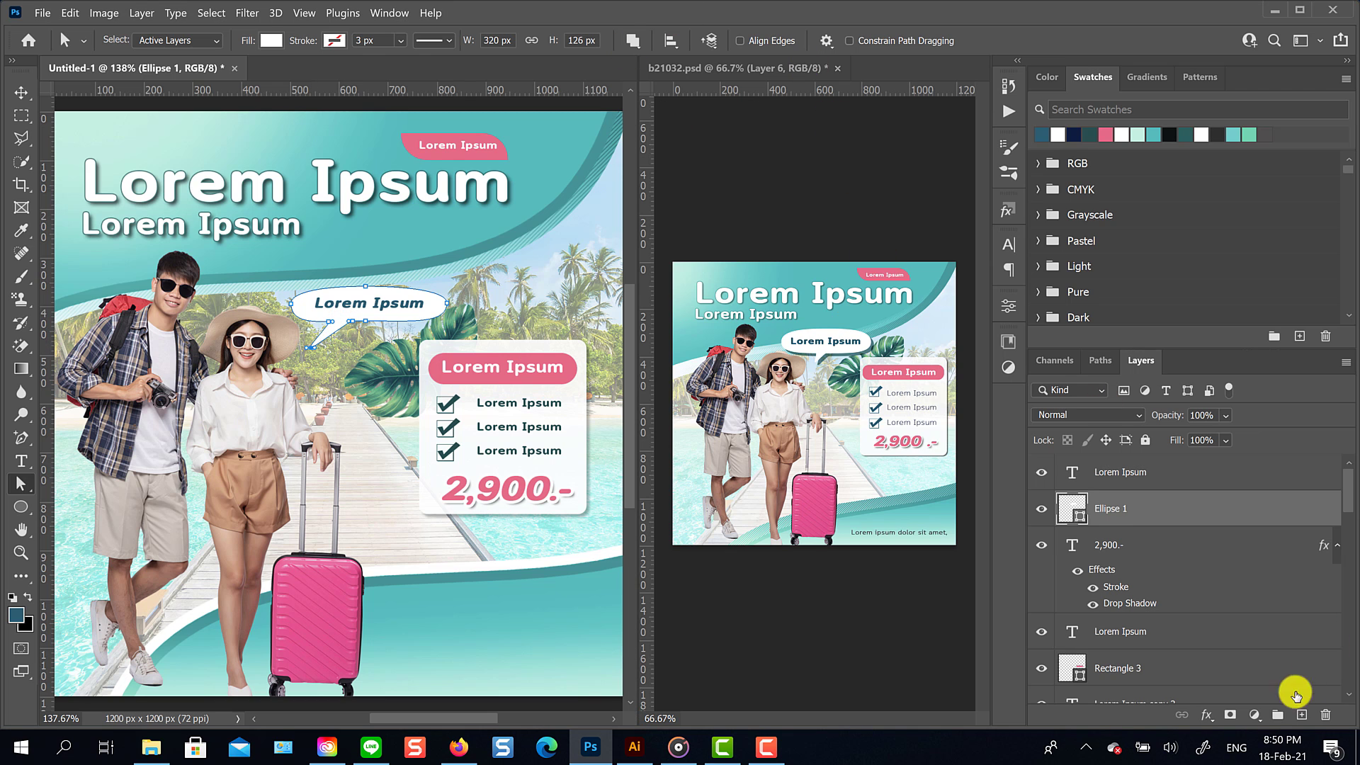
Step: Add a Multiply drop shadow to the speech bubble with 45% opacity, 14 px distance and 0 px size
click(1206, 714)
click(1207, 714)
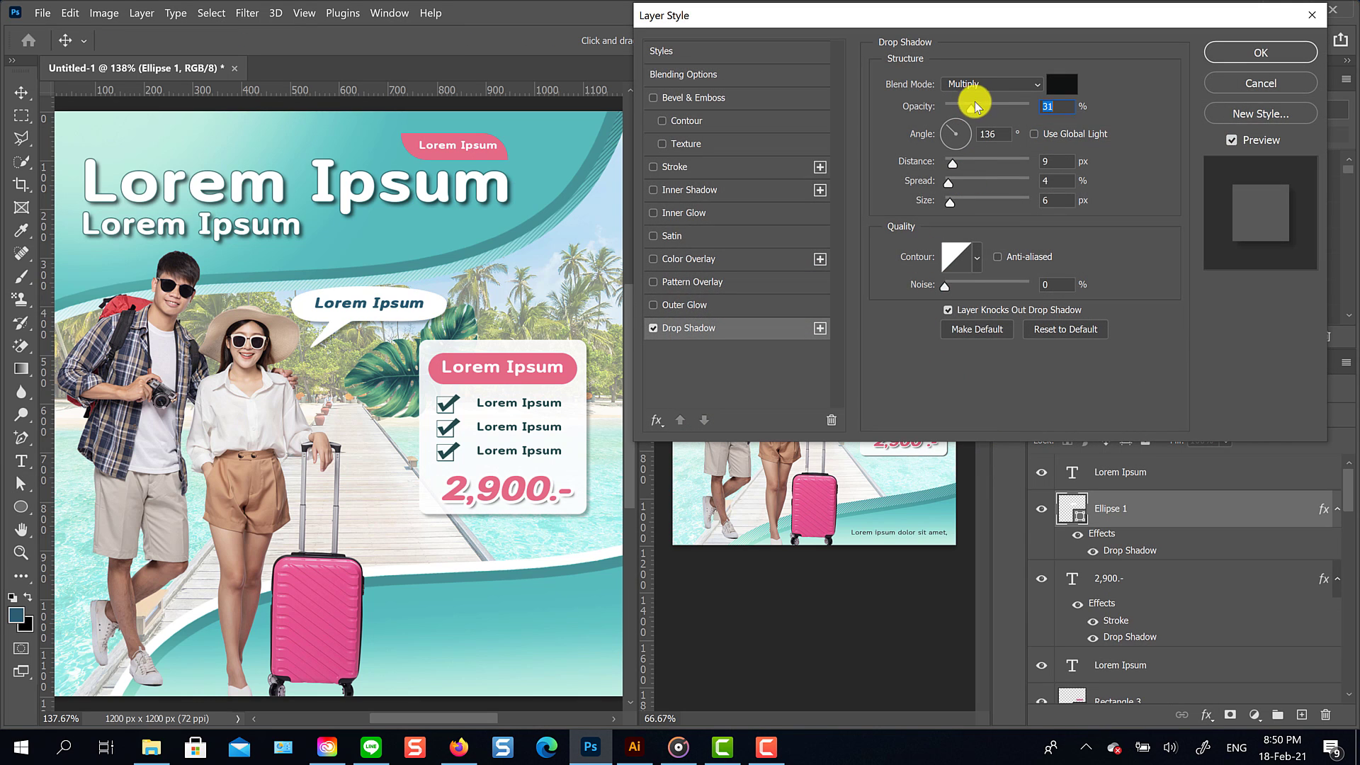
drag(984, 113, 985, 111)
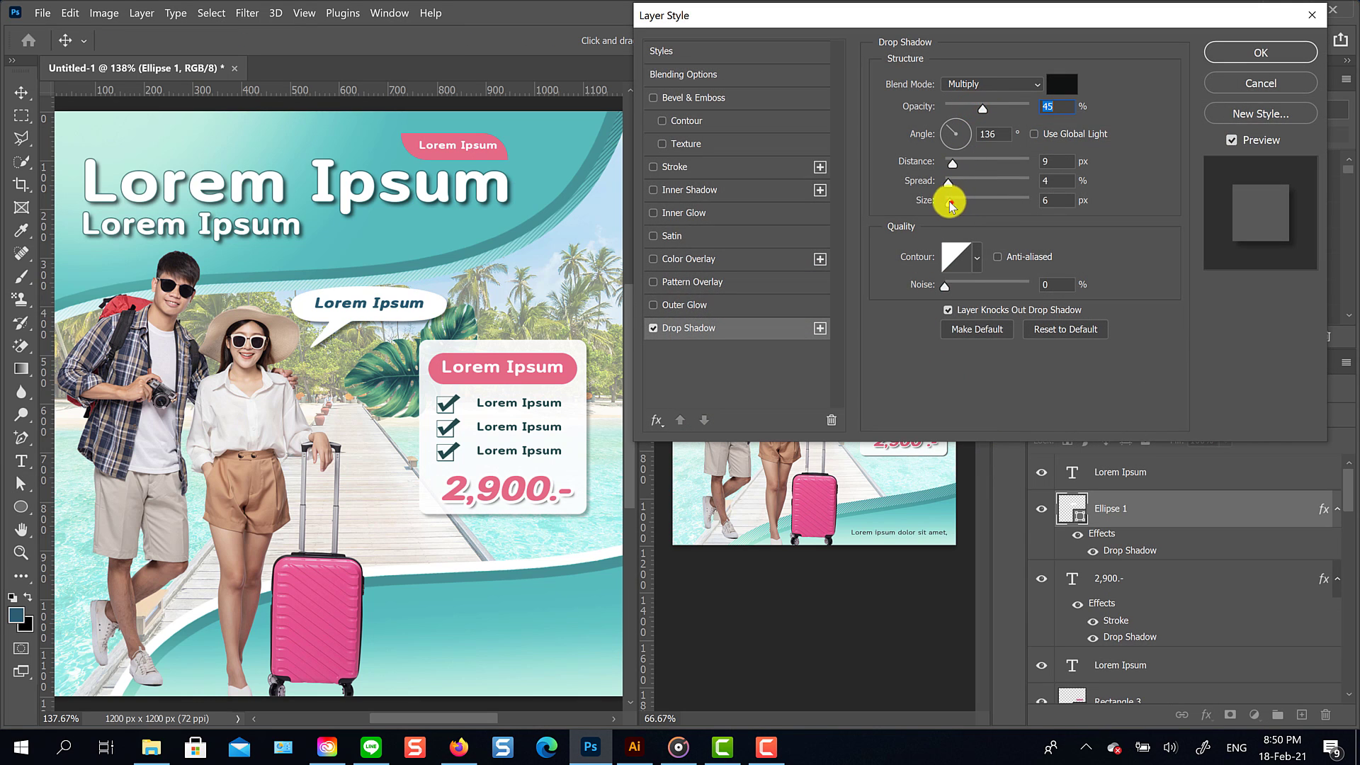
drag(950, 205, 926, 198)
drag(956, 164, 959, 167)
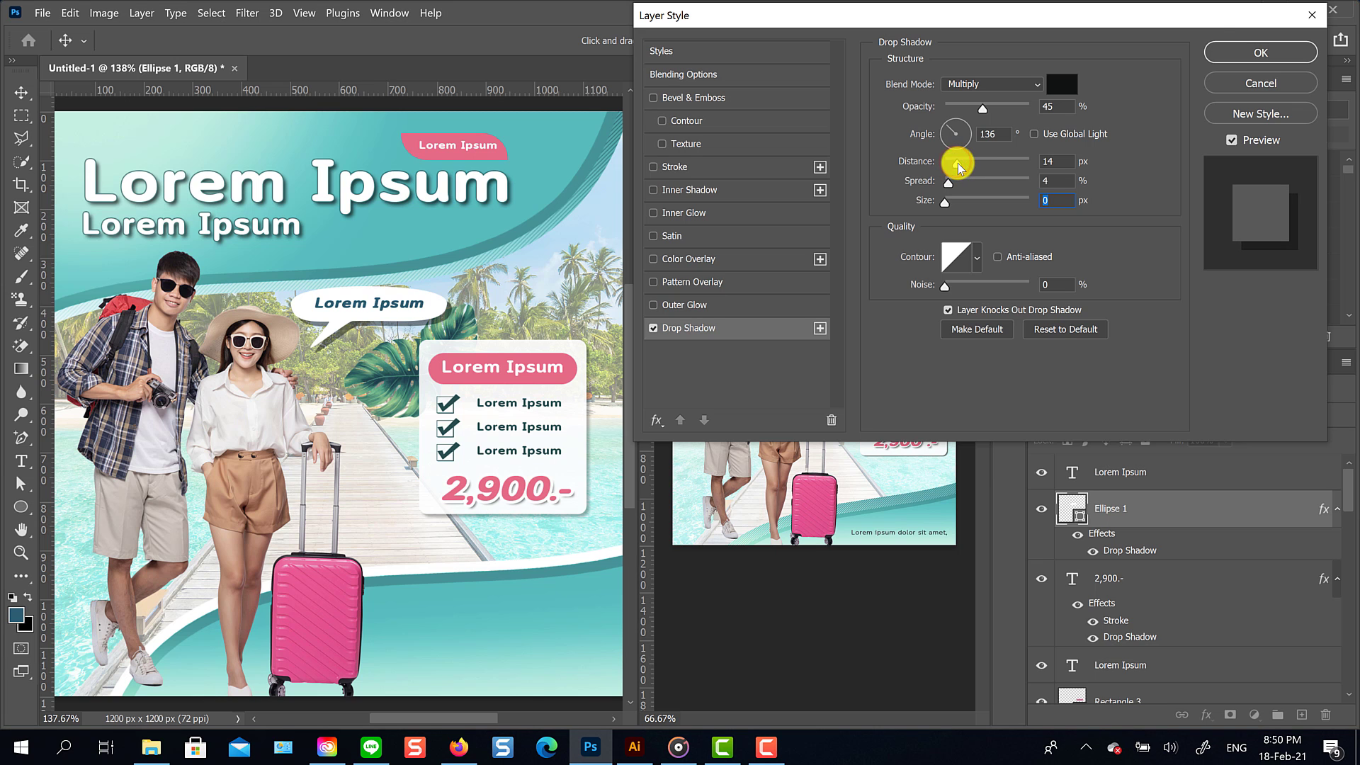
click(1236, 51)
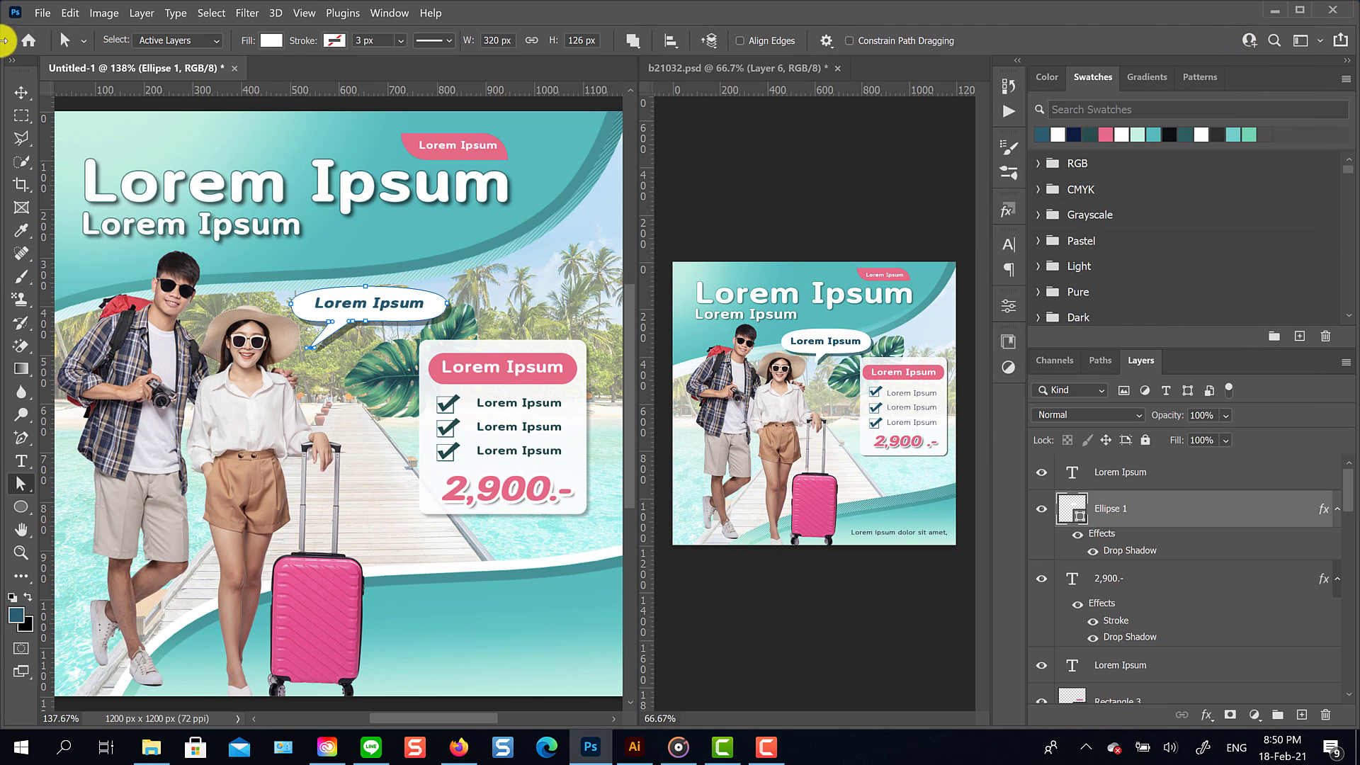
Step: Create a paragraph text box on a new top layer along the lower edge of the artwork, beside the suitcase
click(21, 95)
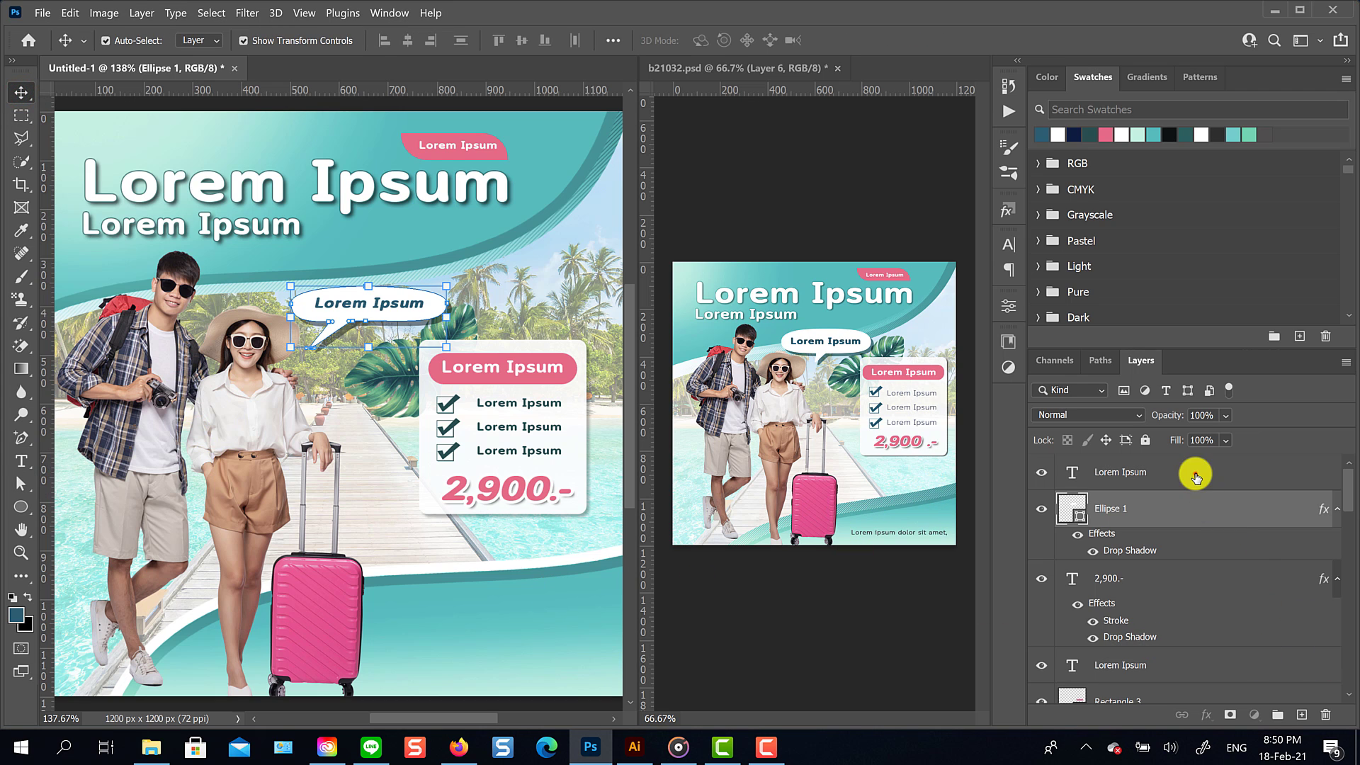
click(1196, 475)
click(1302, 714)
click(20, 462)
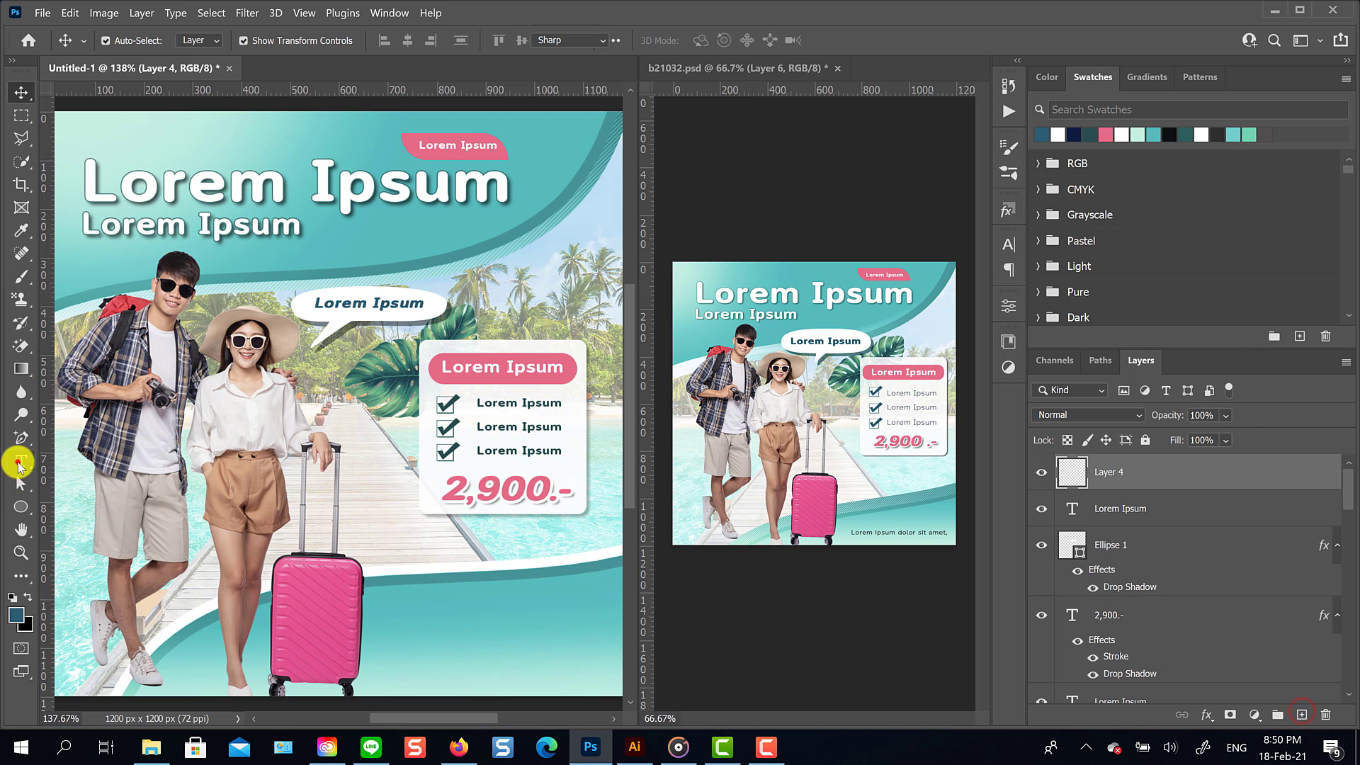
drag(386, 664, 618, 687)
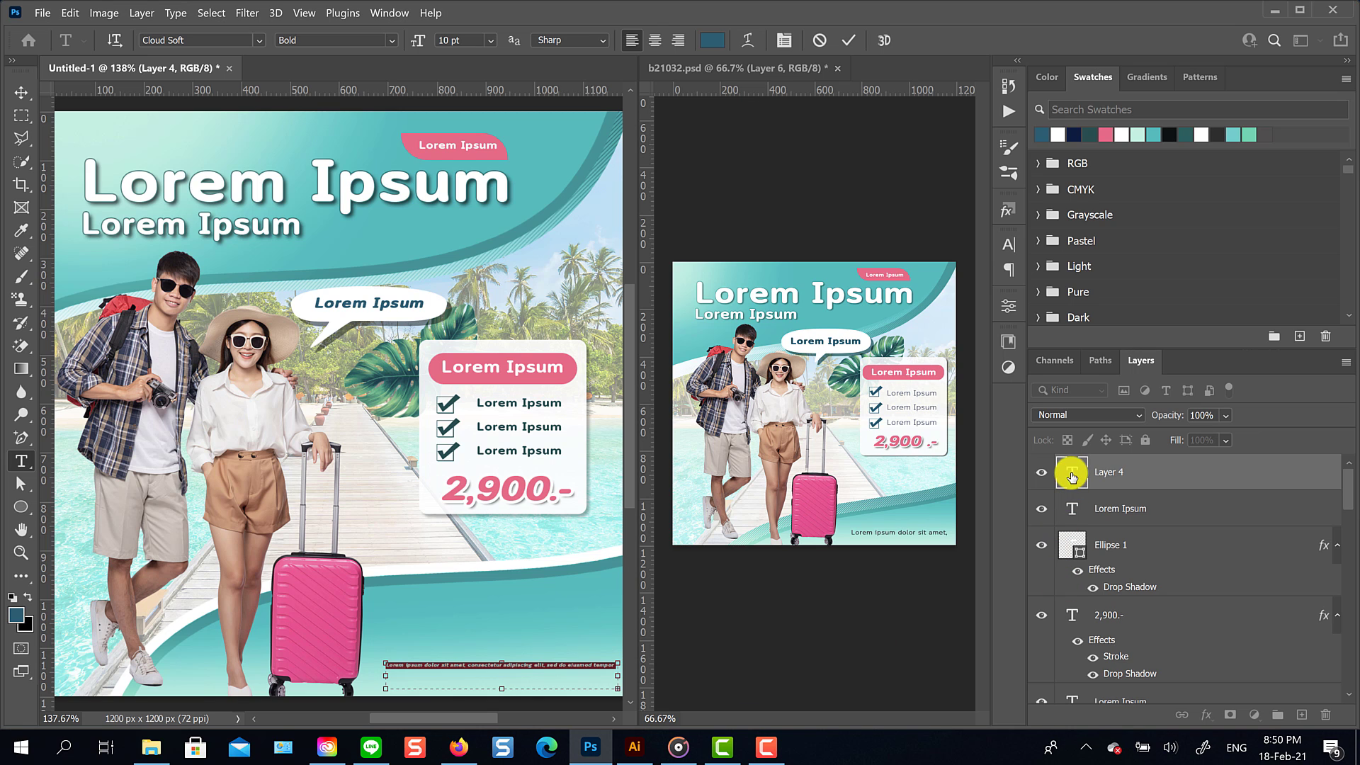
Step: Set the font size of the Lorem ipsum placeholder paragraph to 22 pt
click(1008, 244)
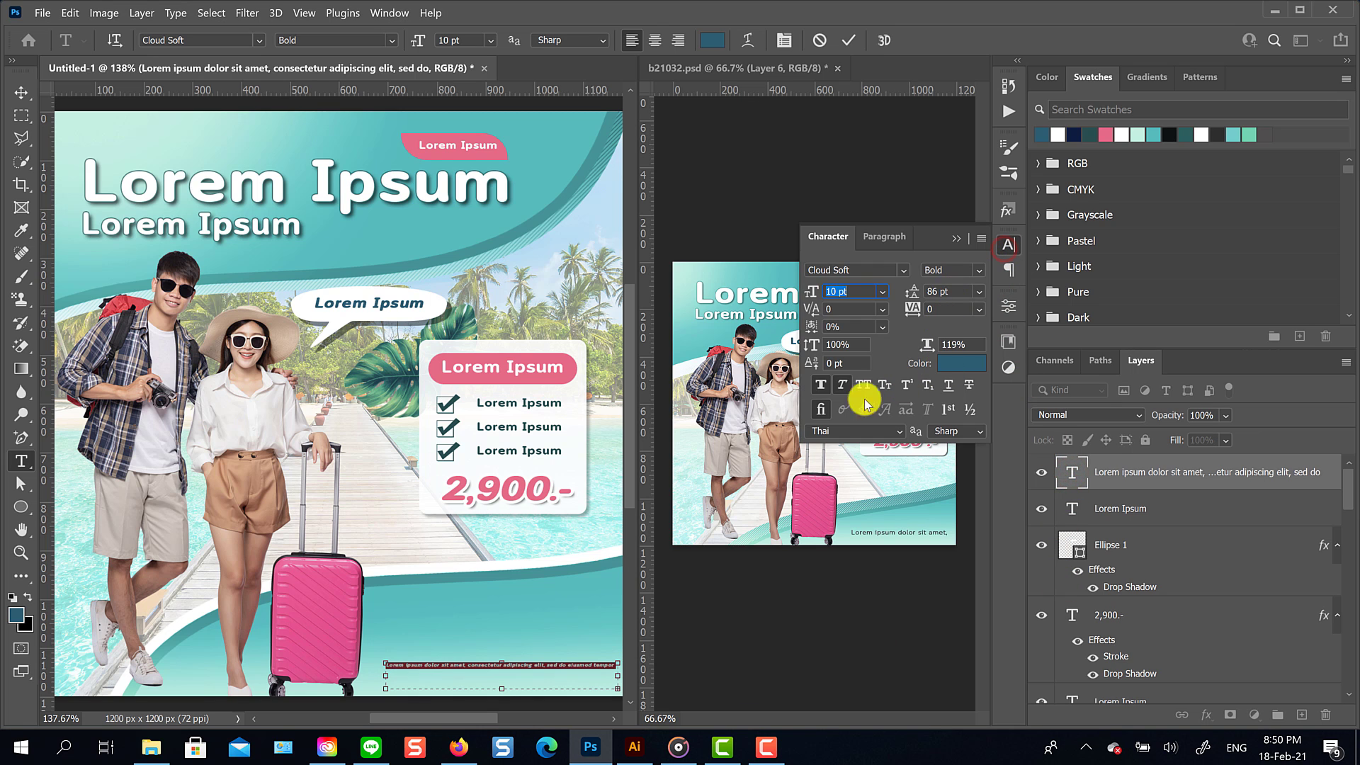
click(812, 299)
drag(815, 297, 826, 291)
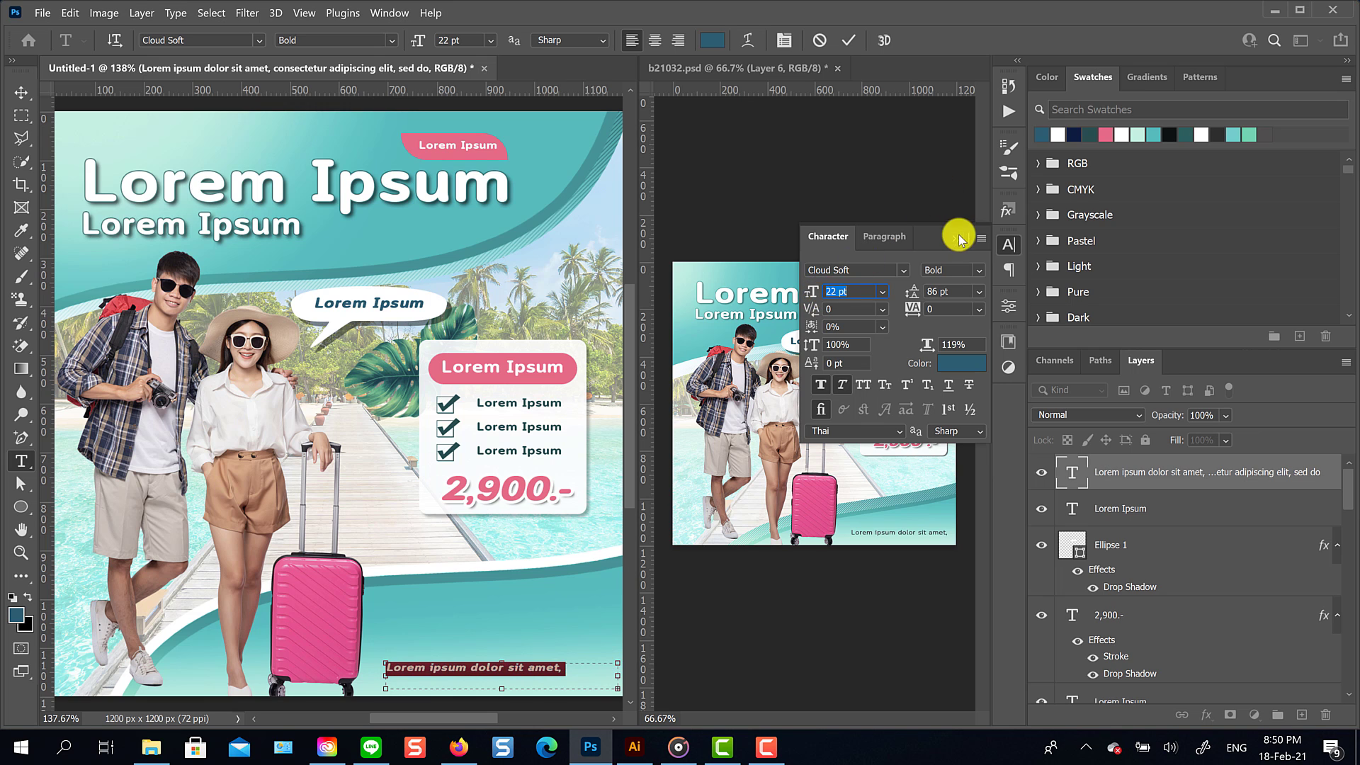
Step: Set the Move tool to auto-select groups and select the beach photo's group on the canvas
click(958, 238)
click(22, 92)
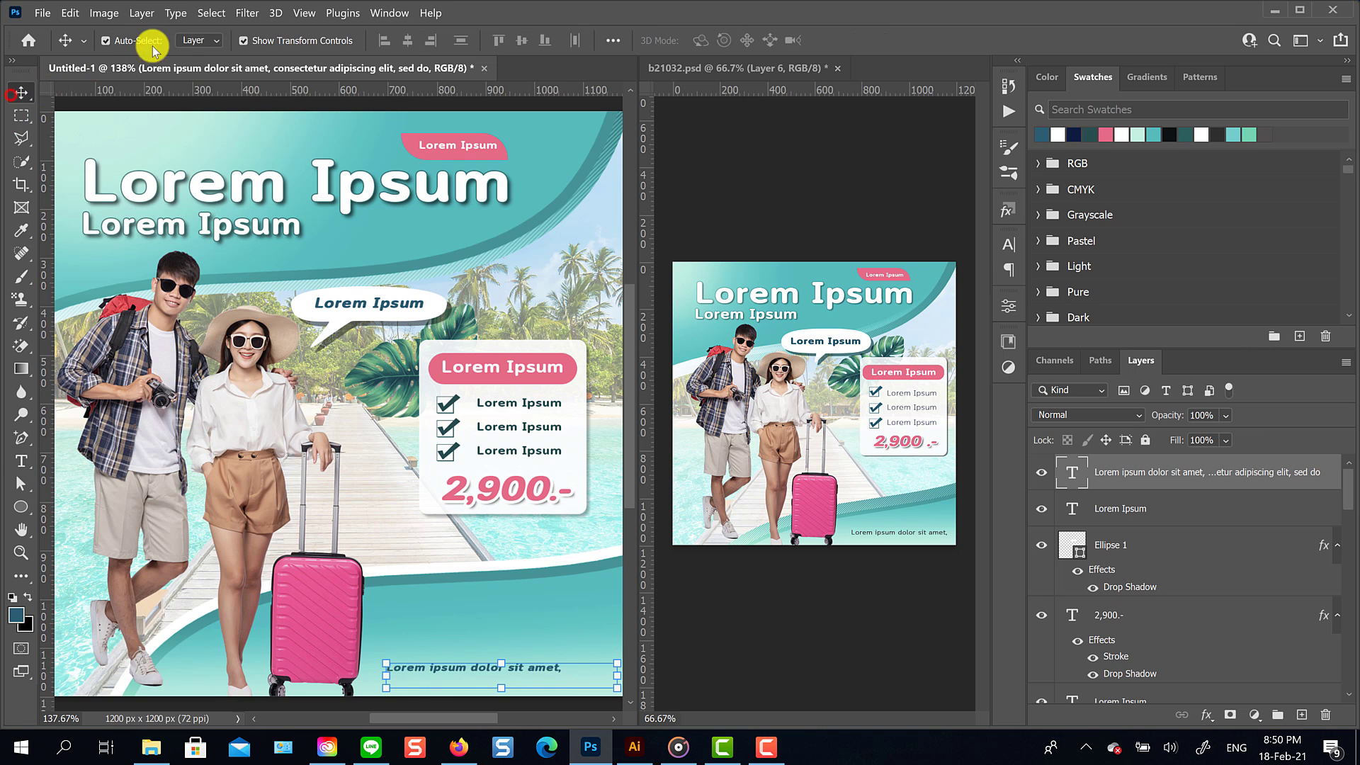
click(198, 40)
click(201, 53)
click(602, 281)
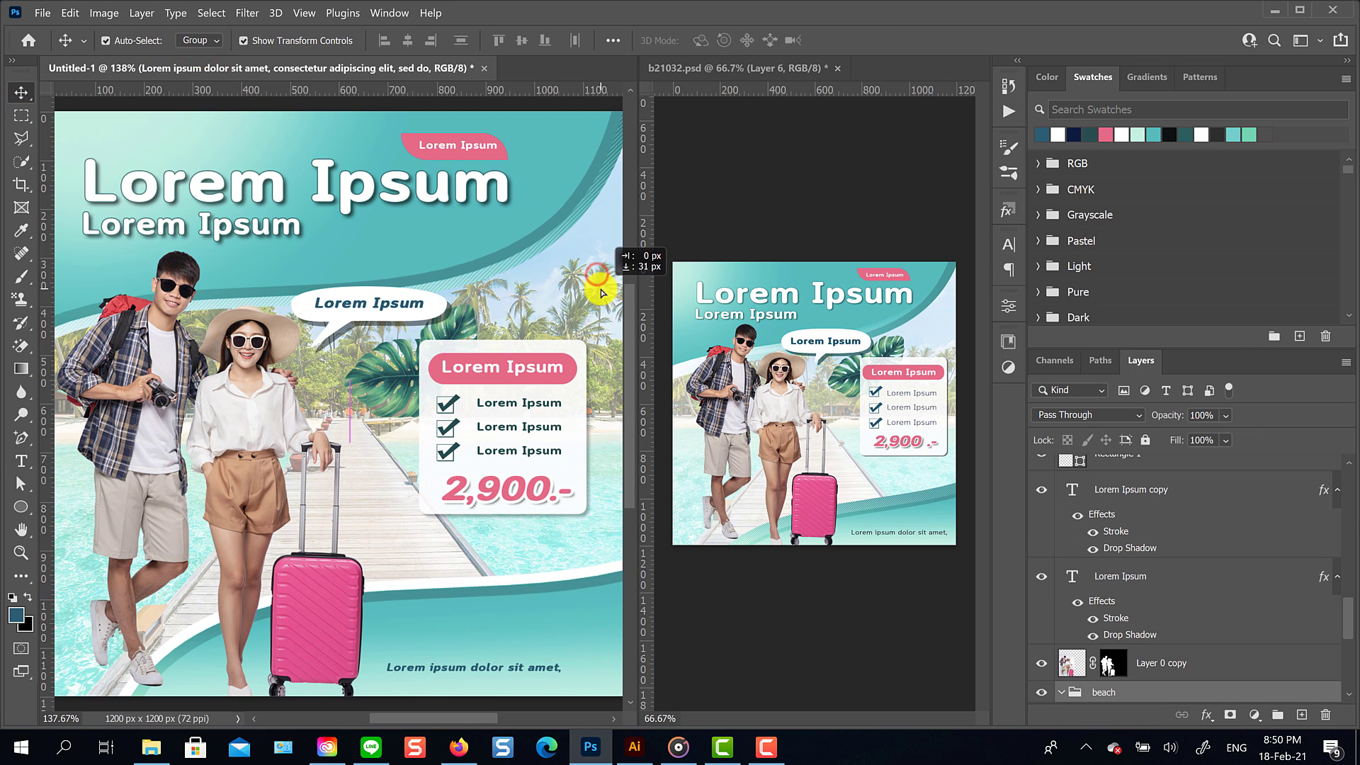
Step: Scale up the footer Lorem ipsum paragraph and shift it slightly toward the suitcase and the artwork's lower edge
click(542, 671)
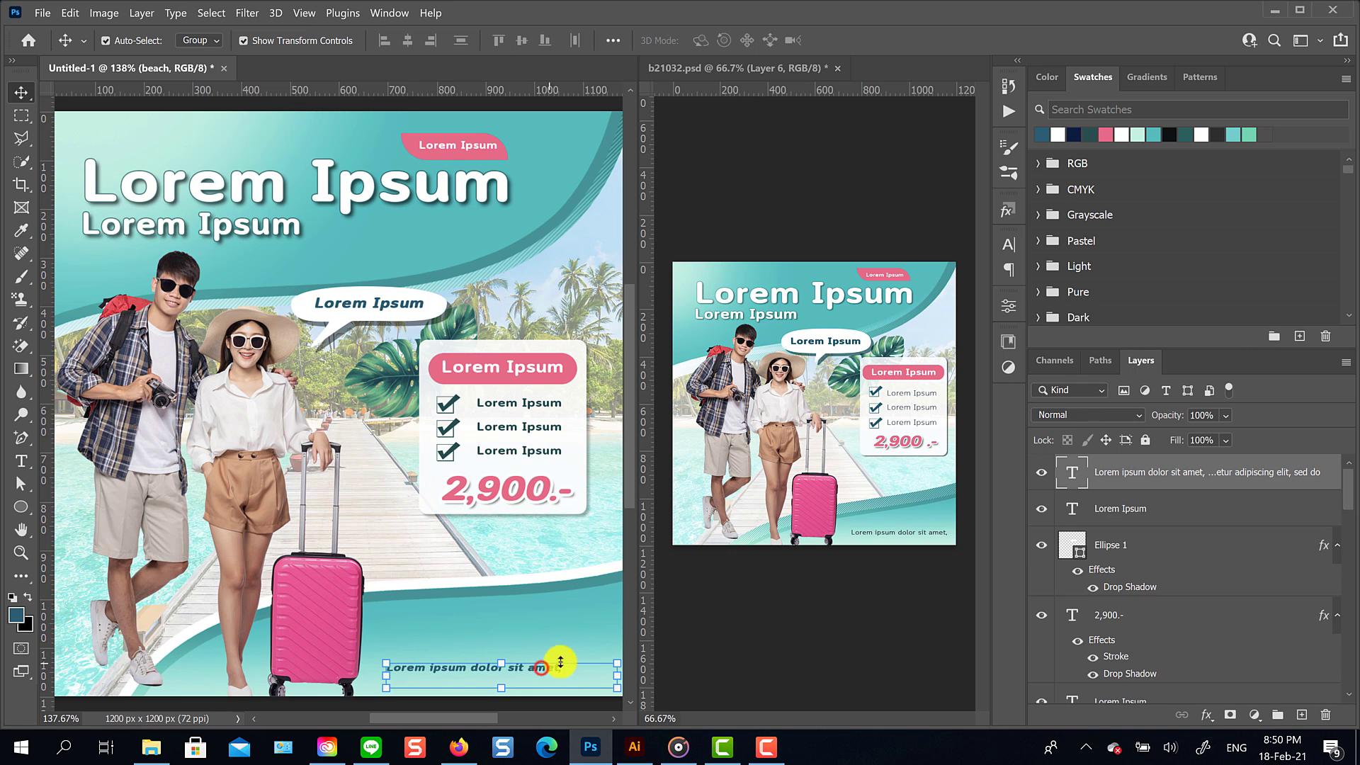
click(644, 656)
drag(644, 656, 760, 4)
click(882, 41)
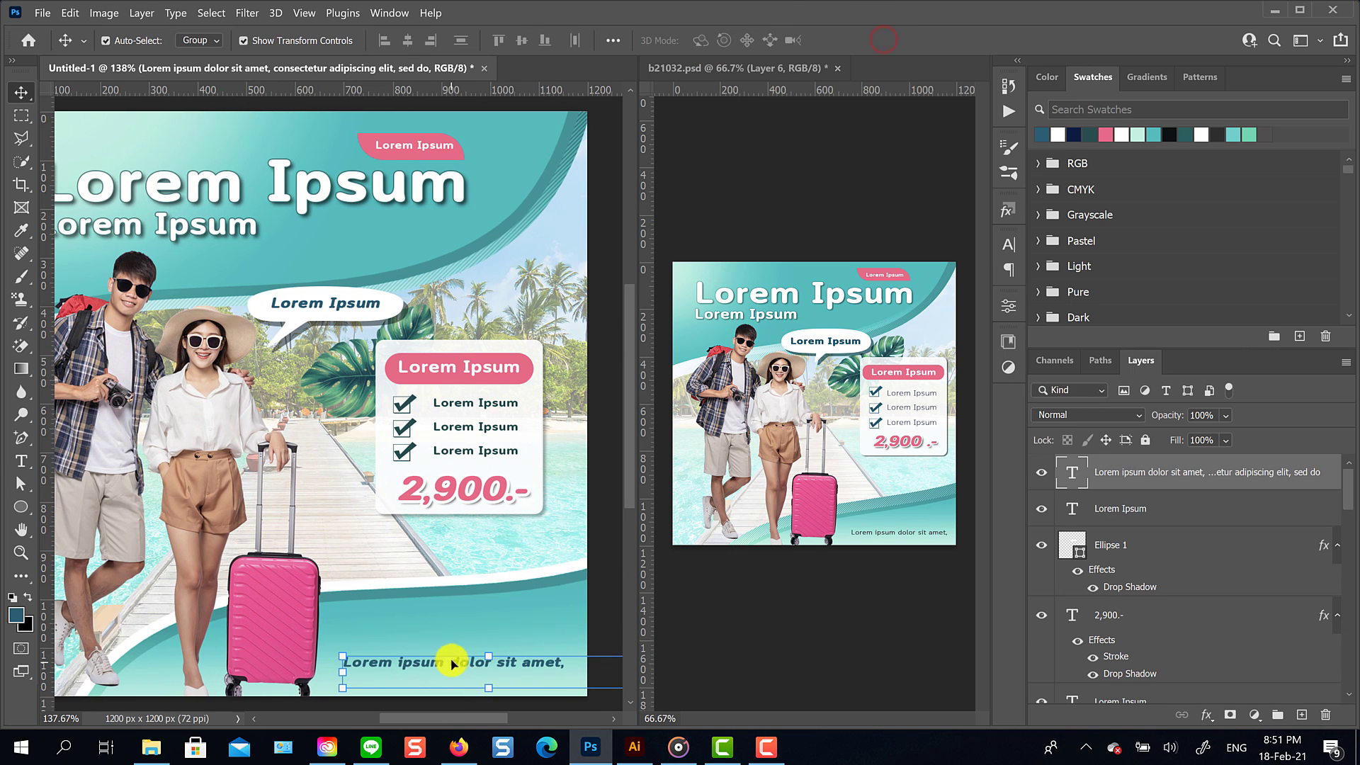
drag(451, 657, 438, 664)
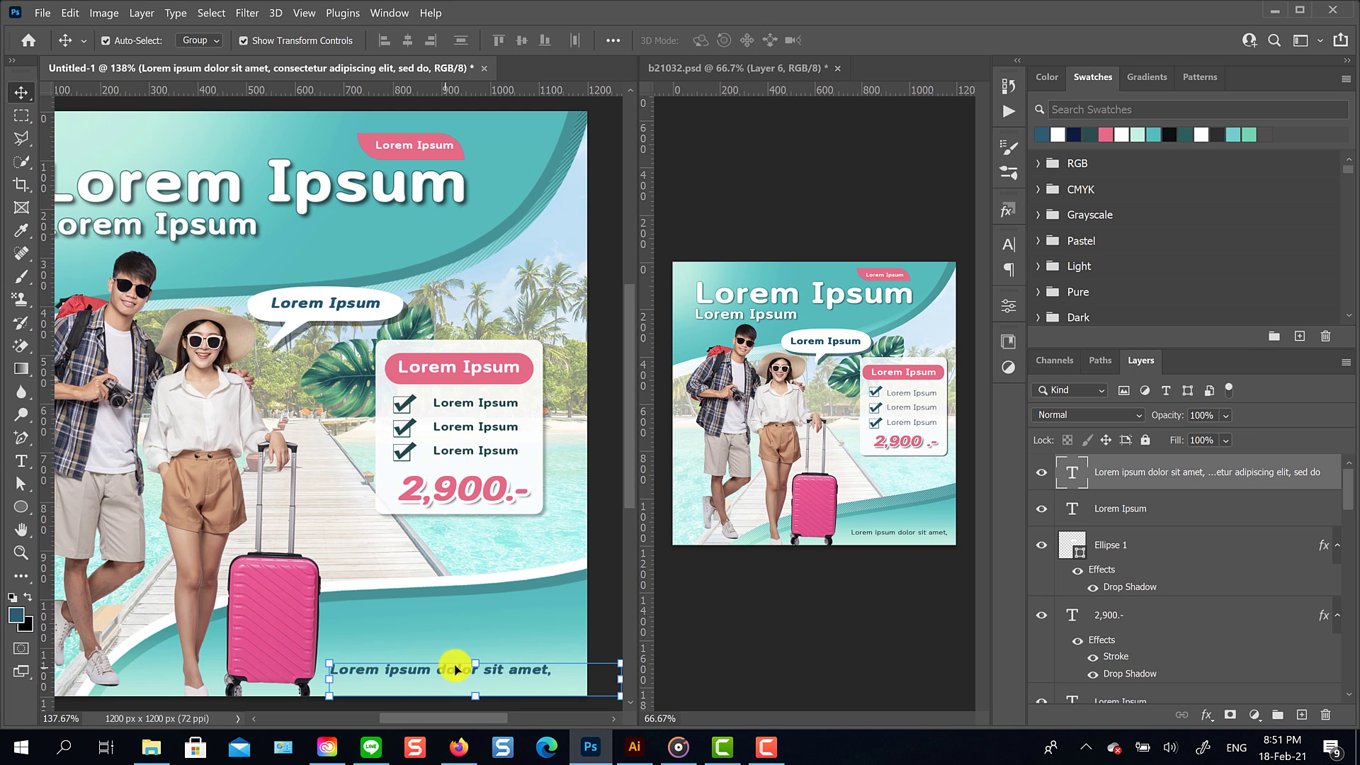
drag(490, 550, 531, 548)
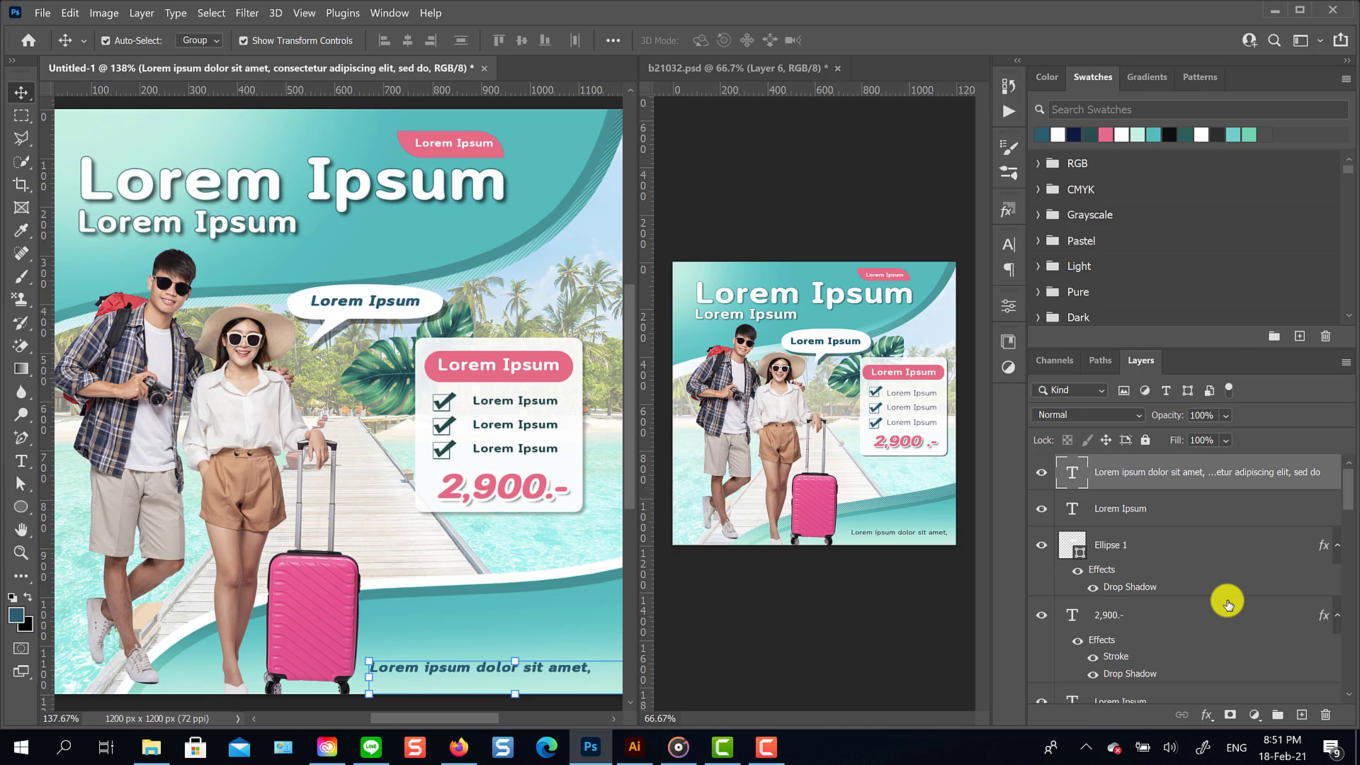